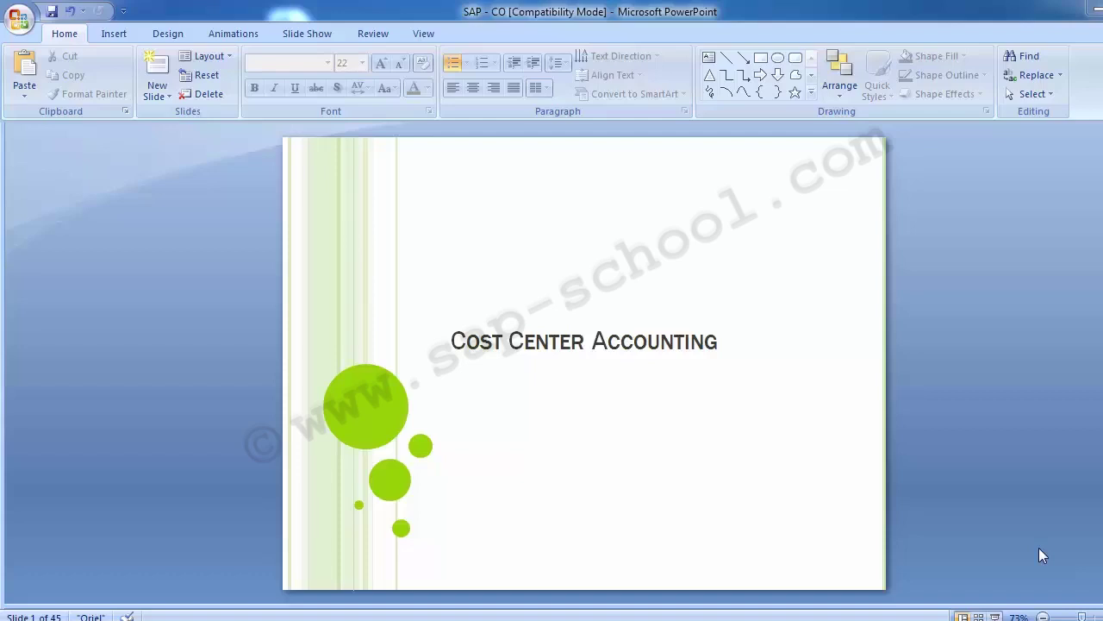
# - Read through the Cost Center Accounting slides up to the Configuration slide, keeping the current Windows color scheme and suppressing that prompt
pyautogui.click(183, 370)
pyautogui.press('pagedown')
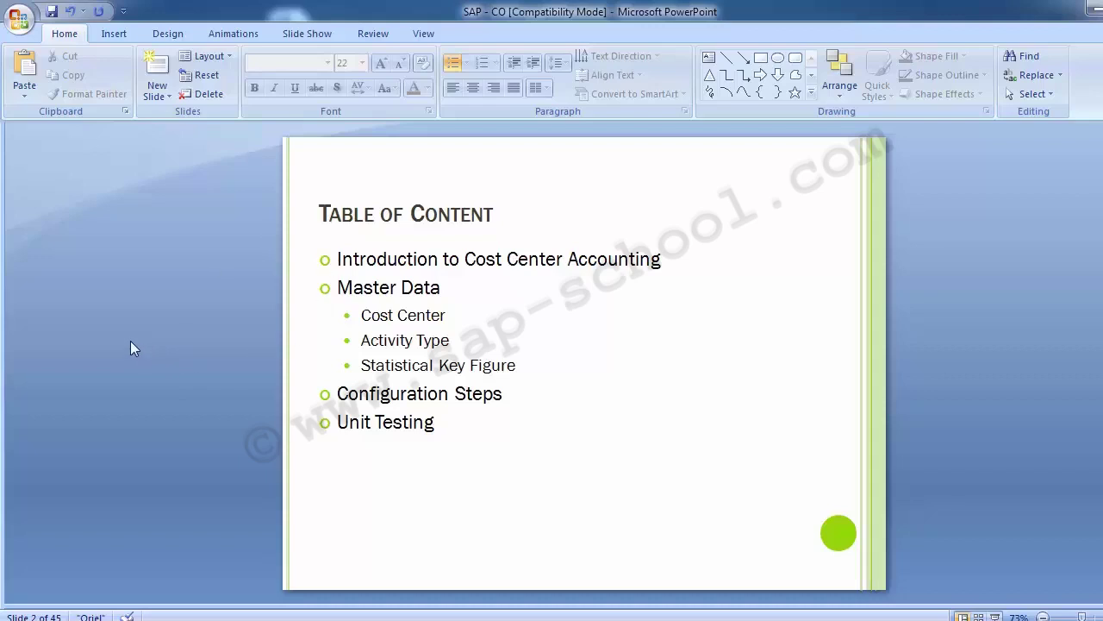
pyautogui.scroll(-1, 131, 340)
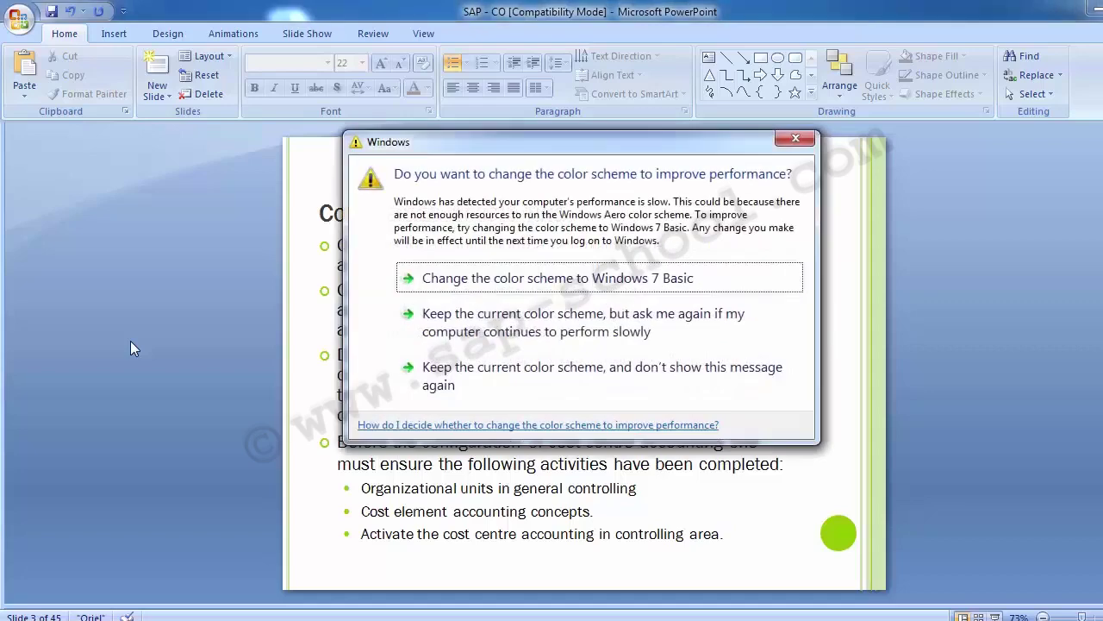
pyautogui.click(449, 381)
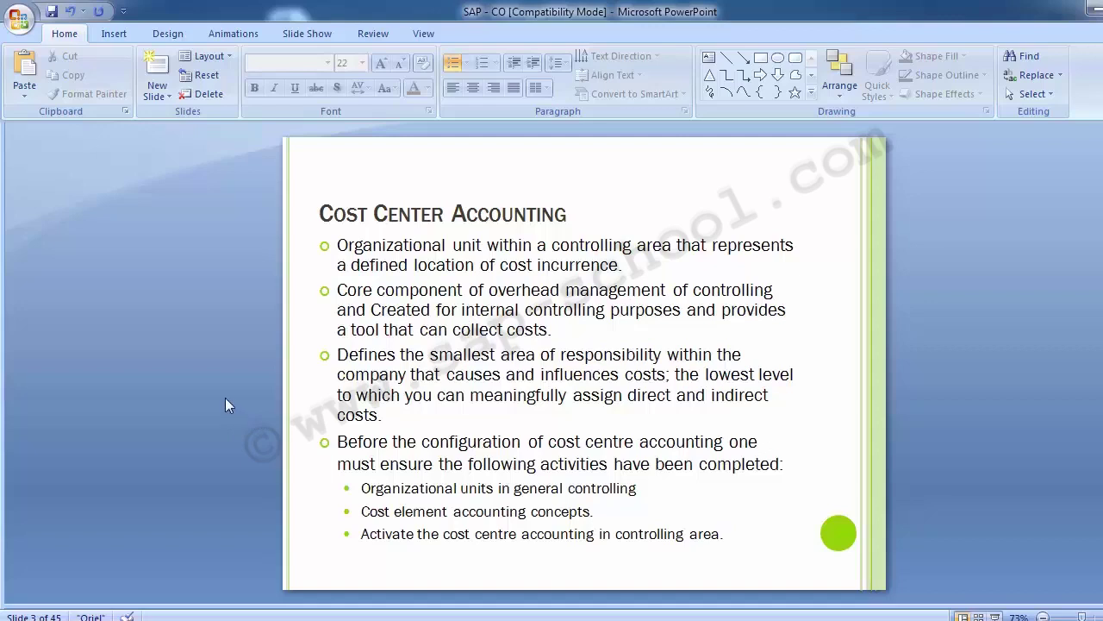
pyautogui.scroll(-1, 225, 399)
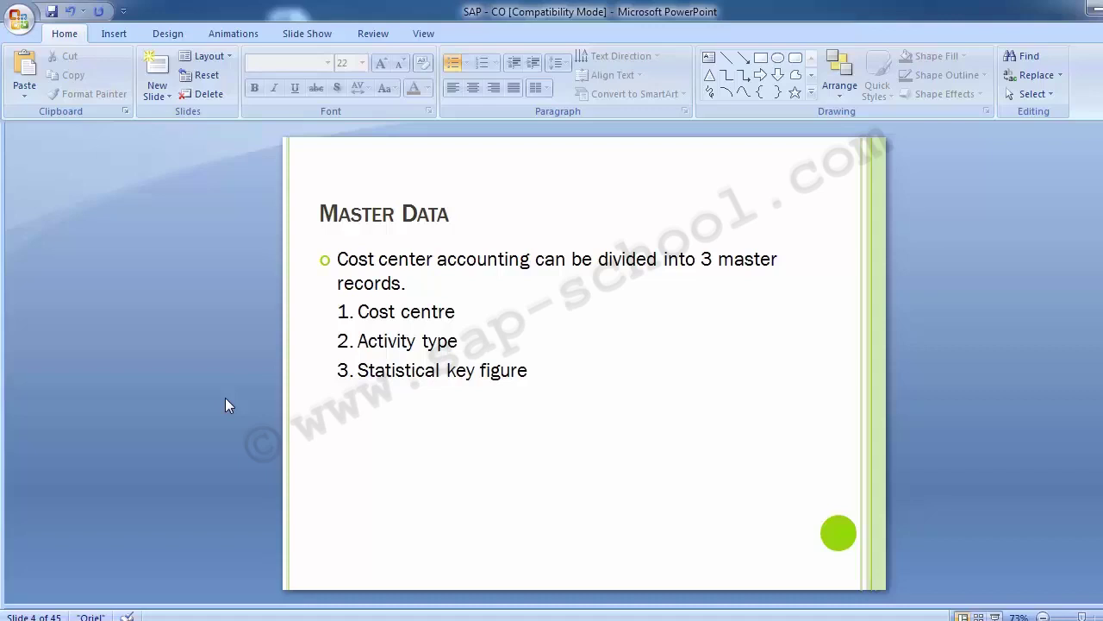
pyautogui.scroll(-1, 225, 398)
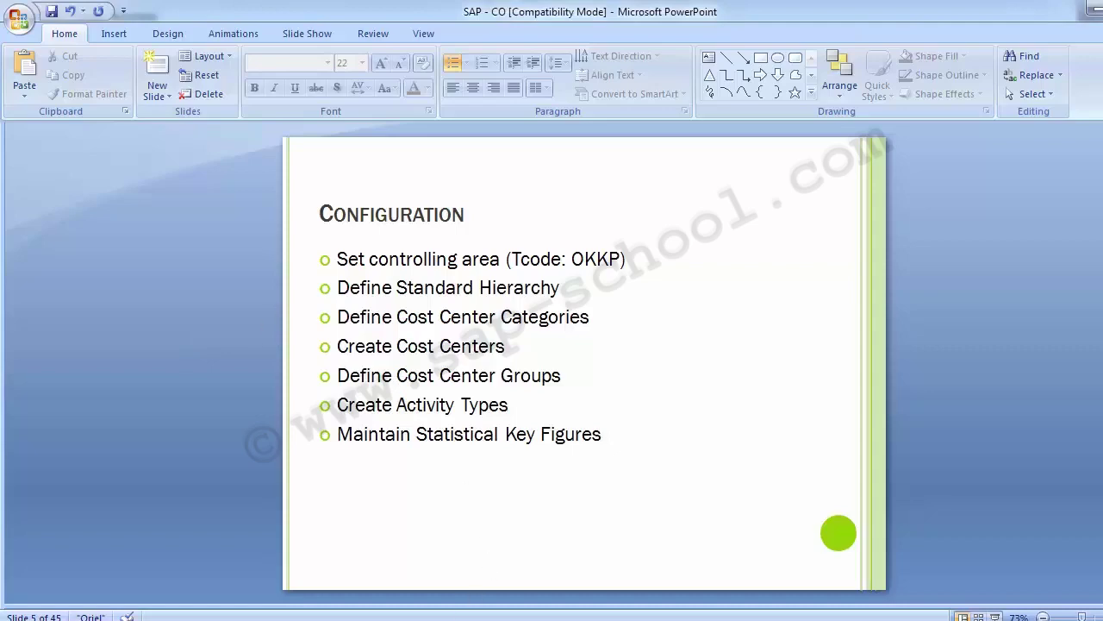
# - Switch to SAP Easy Access and run transaction OKKP, checking the code on the PowerPoint Configuration slide
pyautogui.moveTo(484, 603)
pyautogui.click(557, 544)
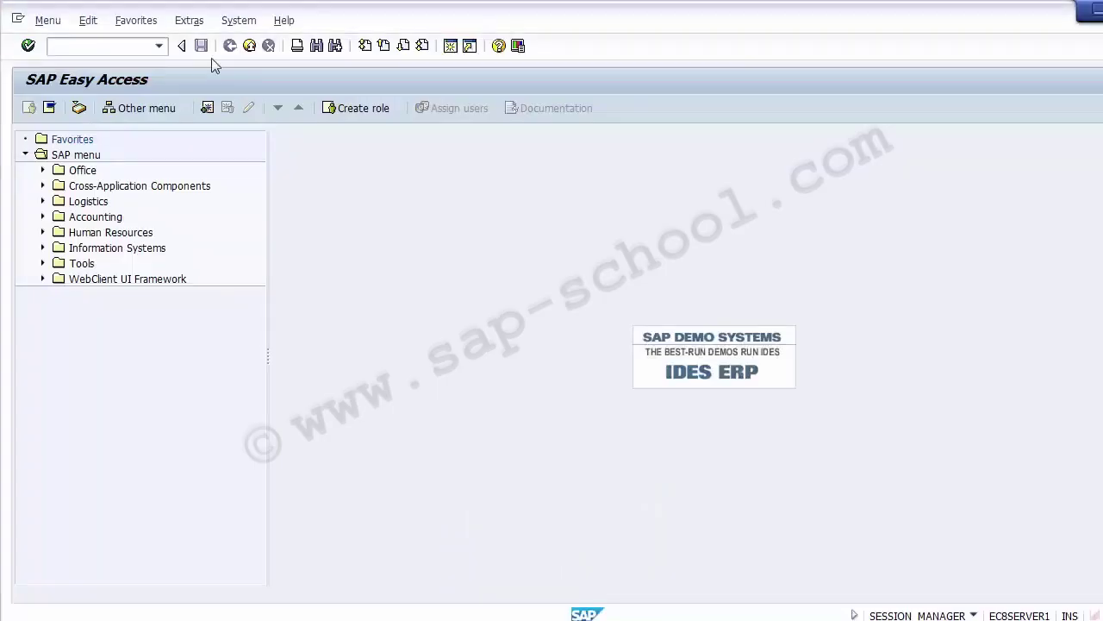
pyautogui.click(108, 48)
pyautogui.hotkey('alt', 'Tab')
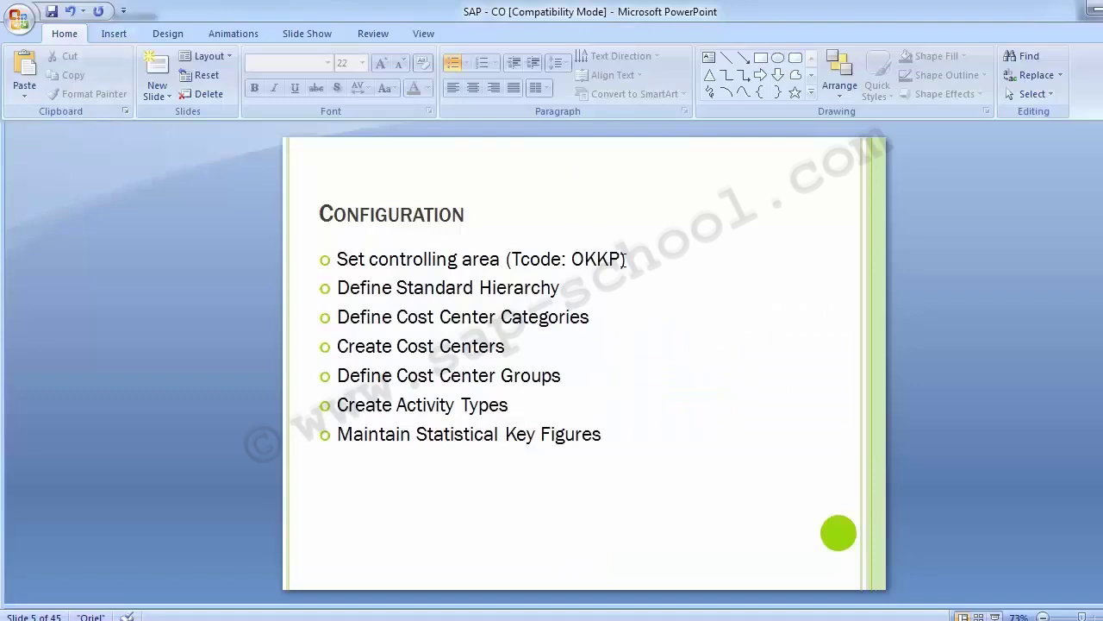
pyautogui.hotkey('alt', 'Tab')
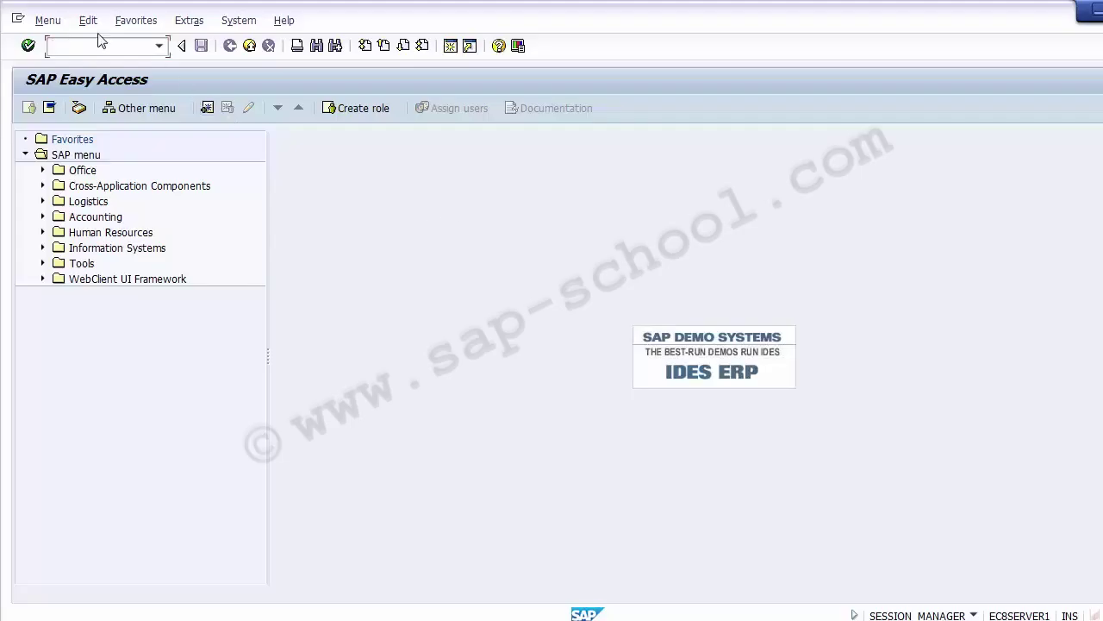
pyautogui.write('OKKP')
pyautogui.press('Return')
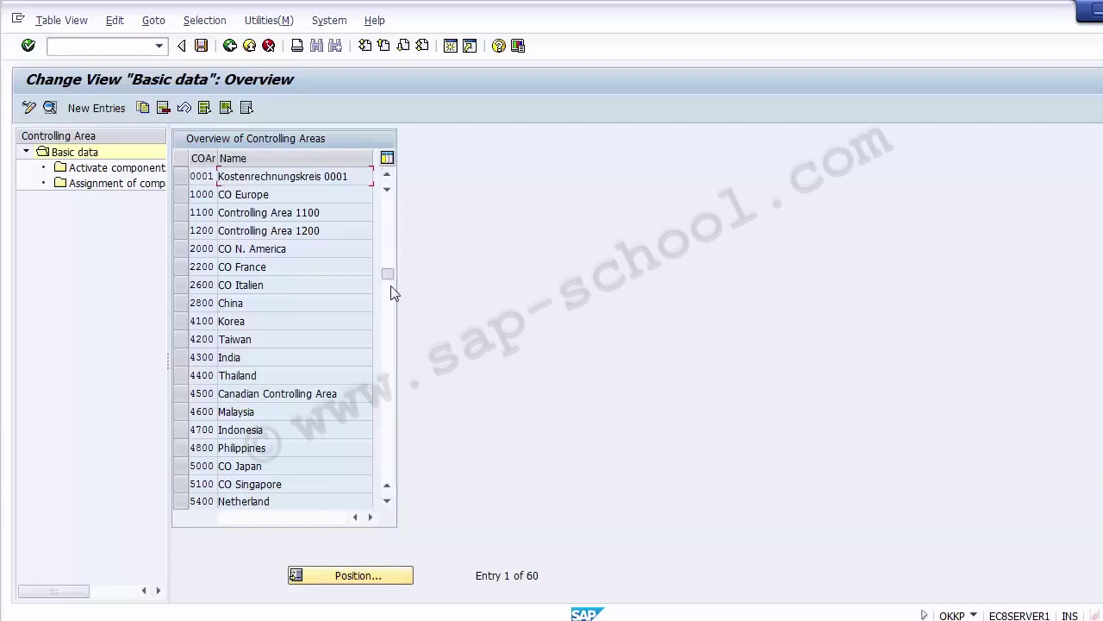
# - Position the list of controlling areas at CO area Z100
pyautogui.moveTo(388, 208); pyautogui.dragTo(389, 337)
pyautogui.click(357, 578)
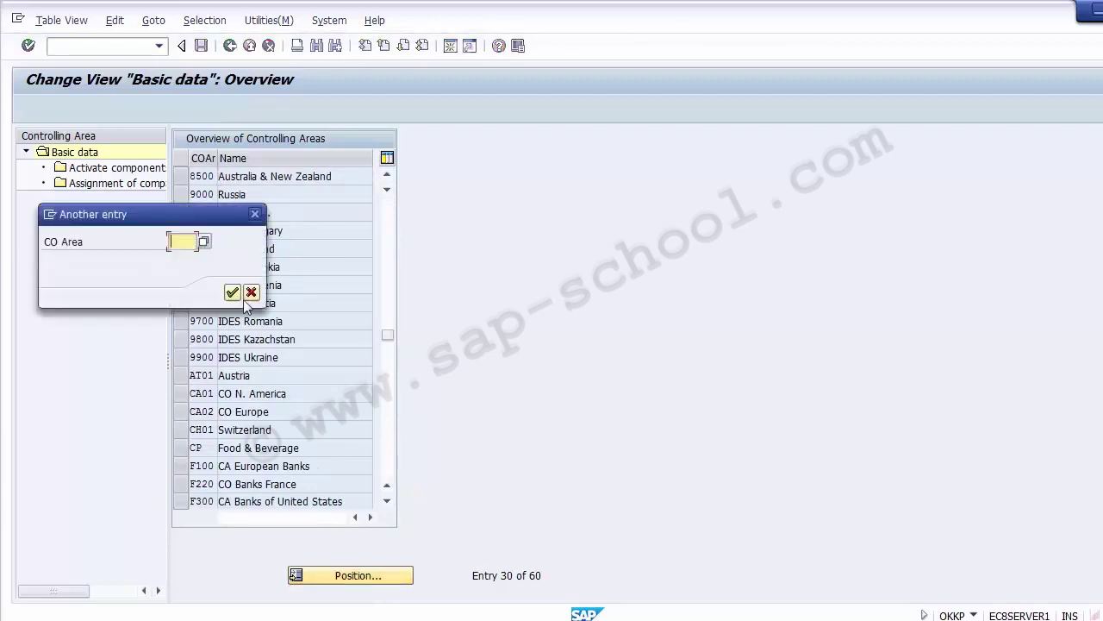
pyautogui.write('Z')
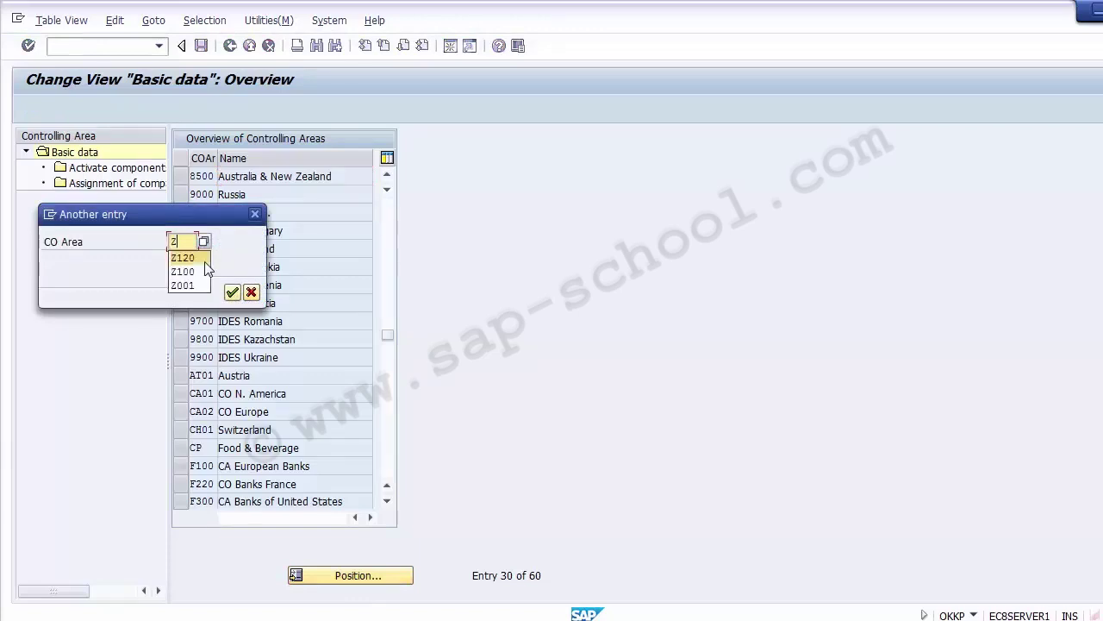
pyautogui.write('100')
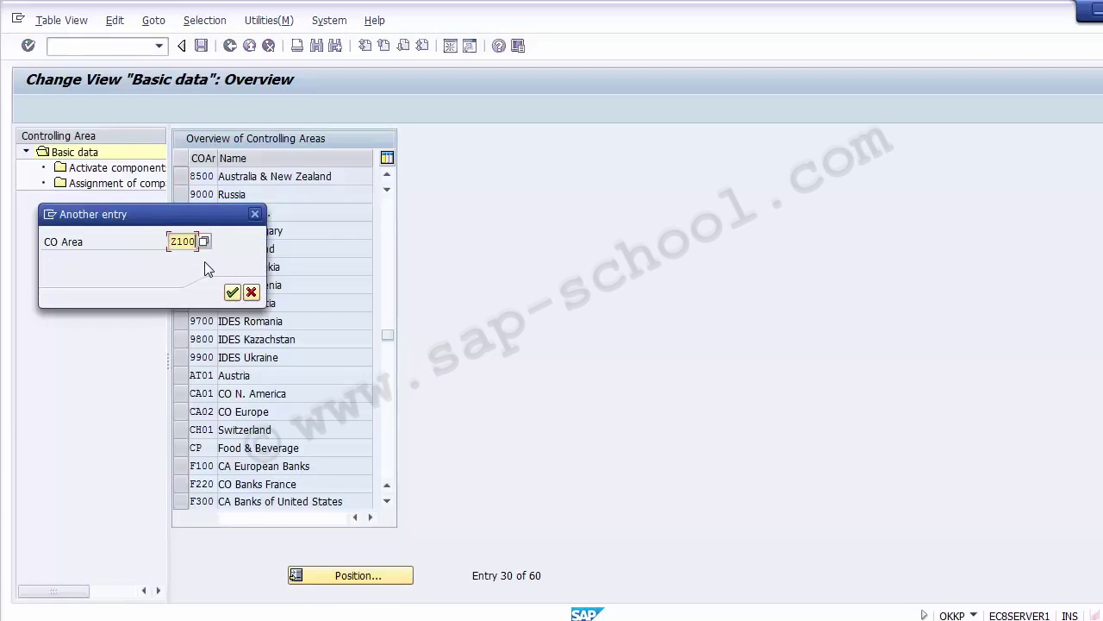
pyautogui.press('Return')
# - Select controlling area Z100 and open its Activate components/control indicators details
pyautogui.click(292, 176)
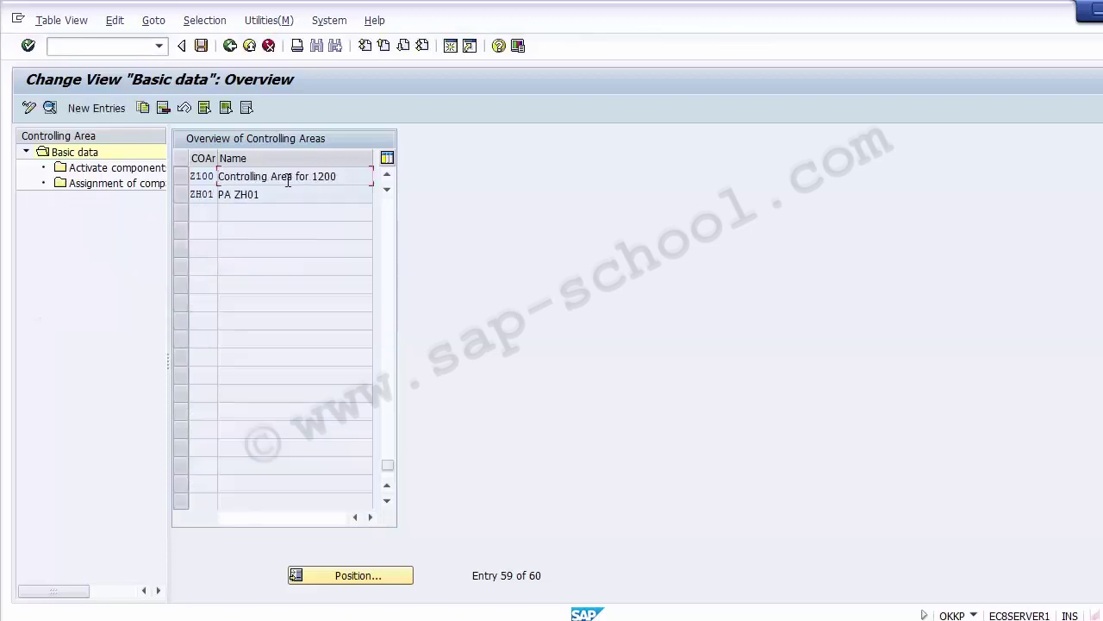
pyautogui.click(183, 177)
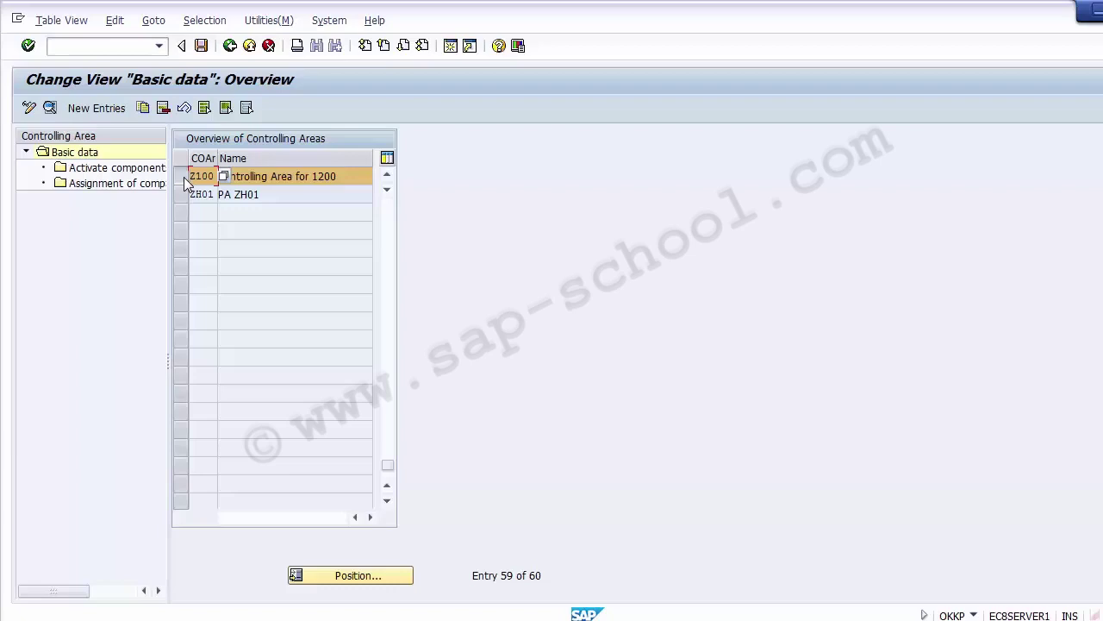
pyautogui.click(184, 177)
pyautogui.click(184, 195)
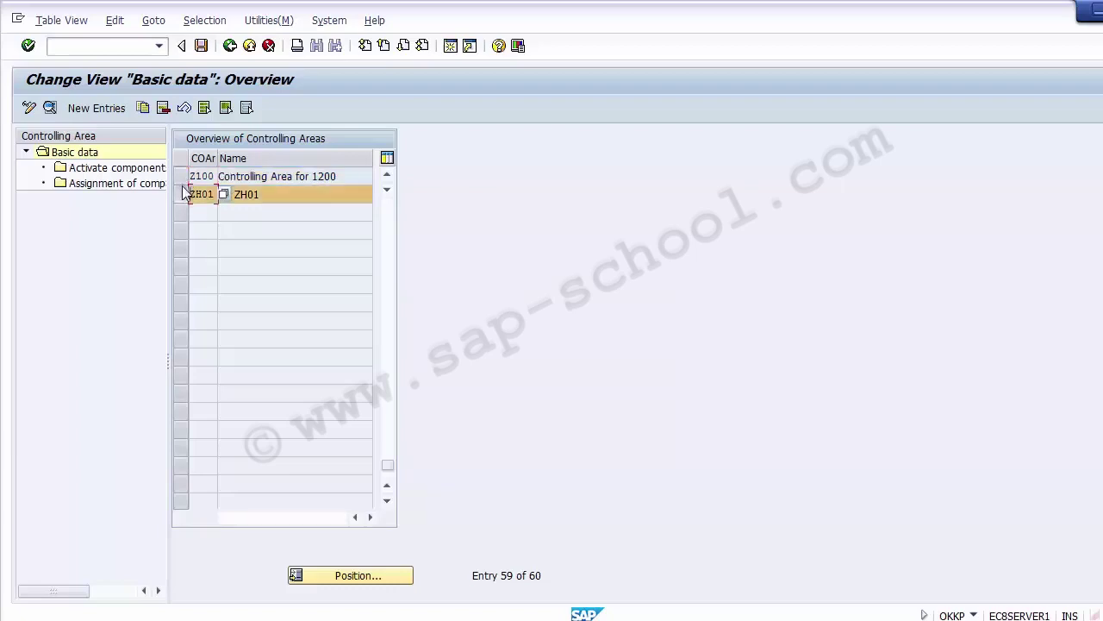
pyautogui.click(182, 195)
pyautogui.click(184, 177)
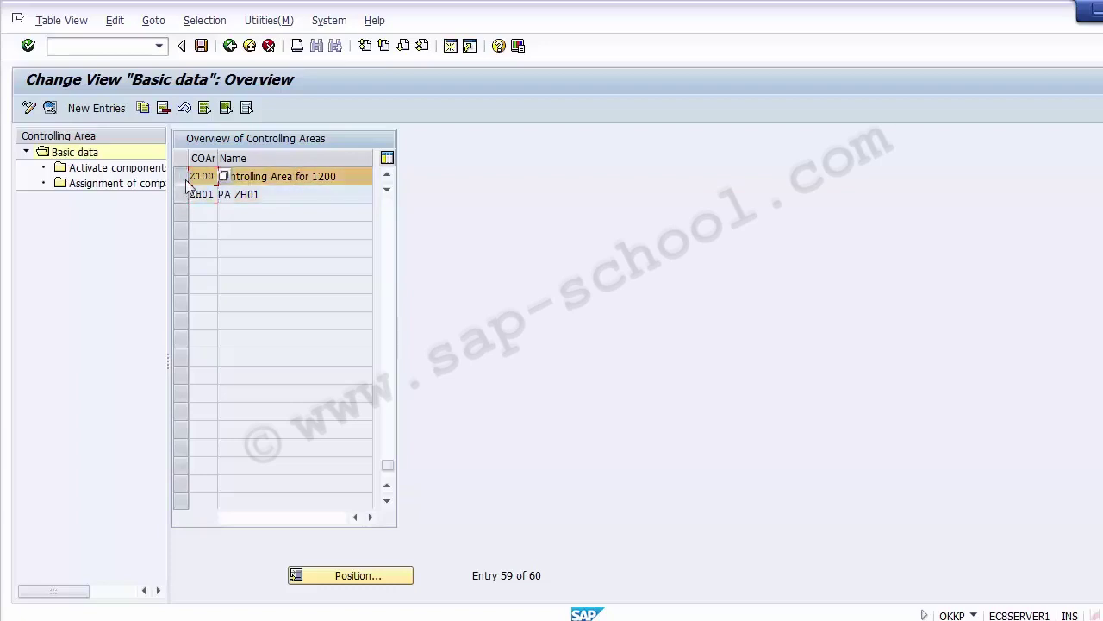
pyautogui.doubleClick(74, 172)
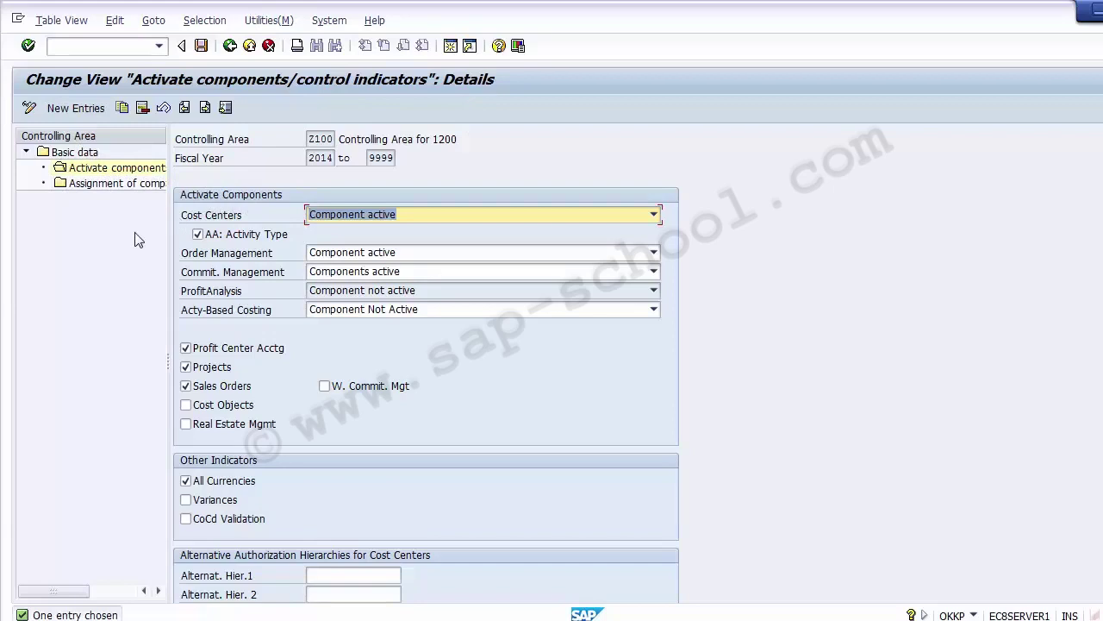
# - Set Cost Centers to Component active for controlling area Z100 and review its other options
pyautogui.click(234, 217)
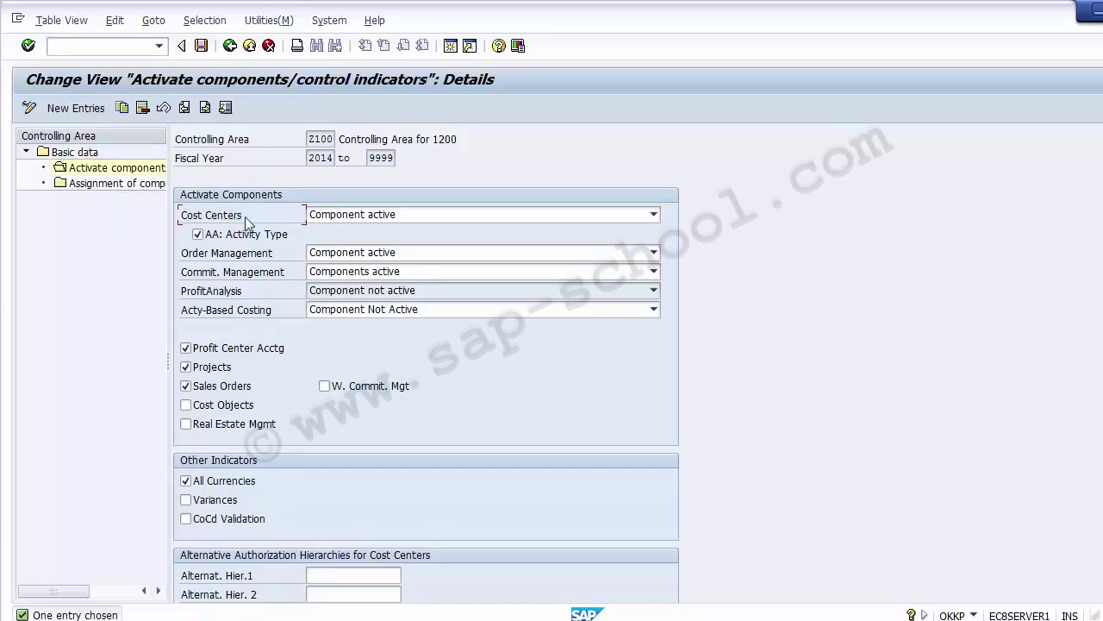
pyautogui.click(382, 221)
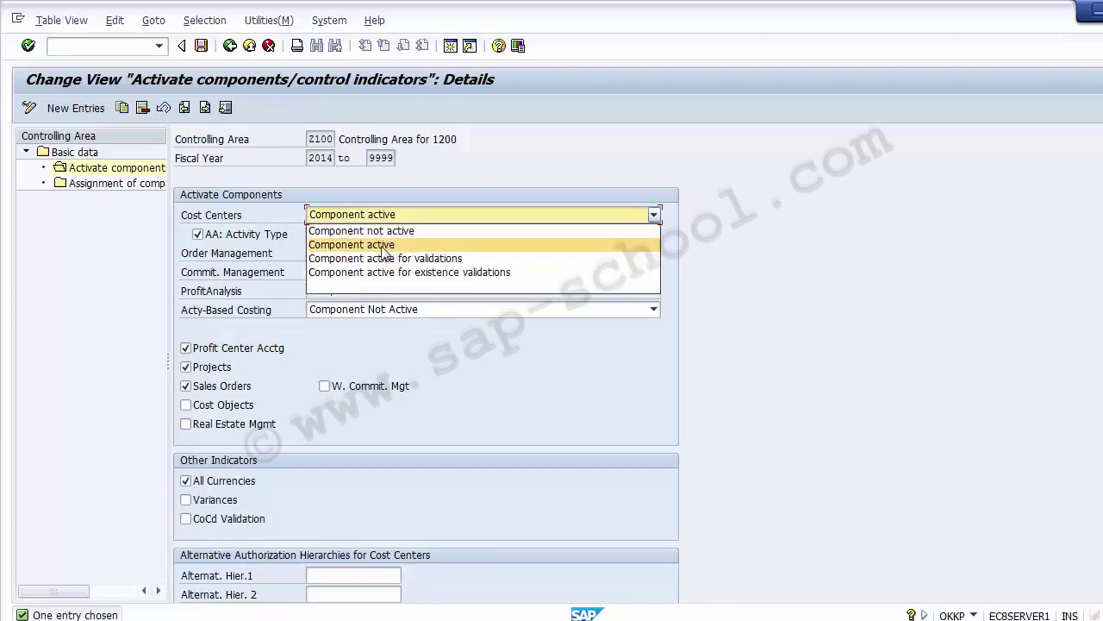
pyautogui.click(383, 247)
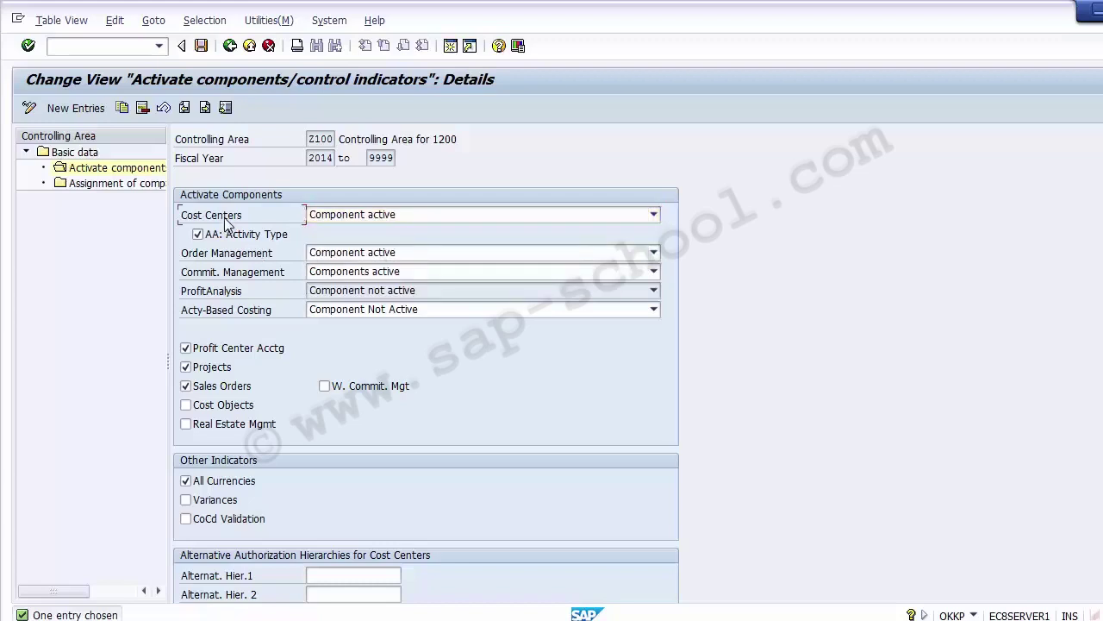
pyautogui.click(363, 217)
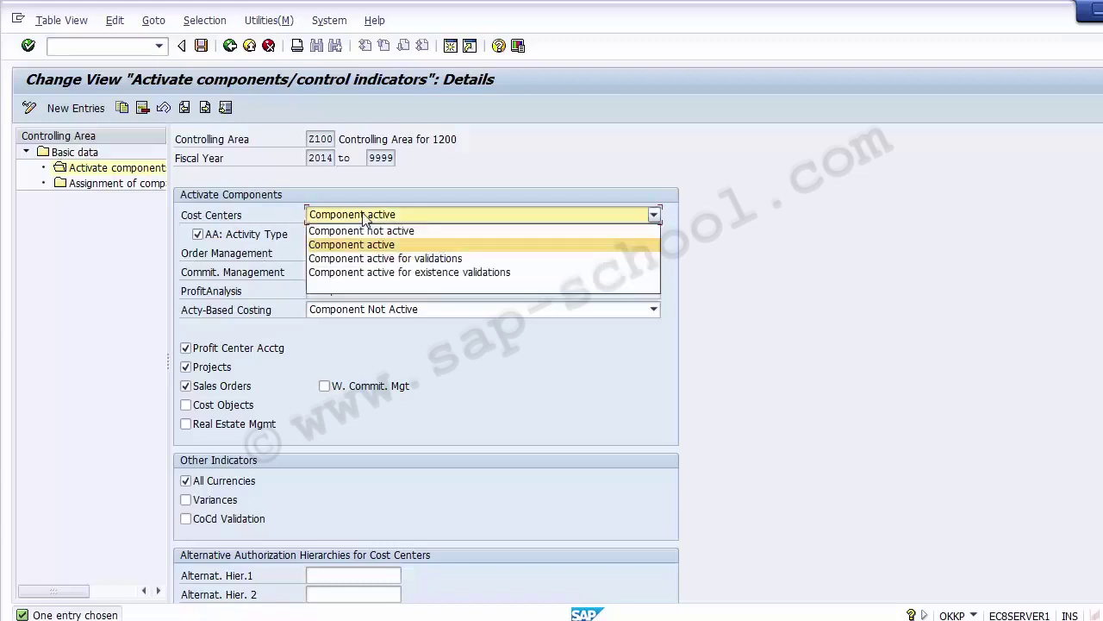
pyautogui.click(363, 218)
pyautogui.click(138, 350)
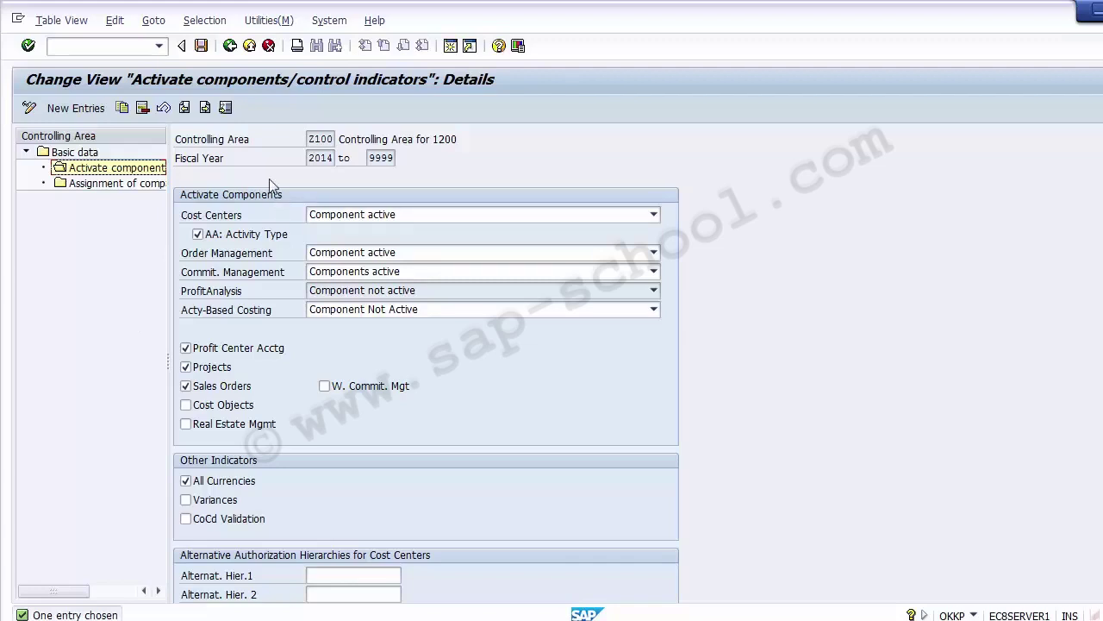
# - Review the controlling area code and the Cost Centers, Order Management and Commitment Management activation settings
pyautogui.doubleClick(321, 139)
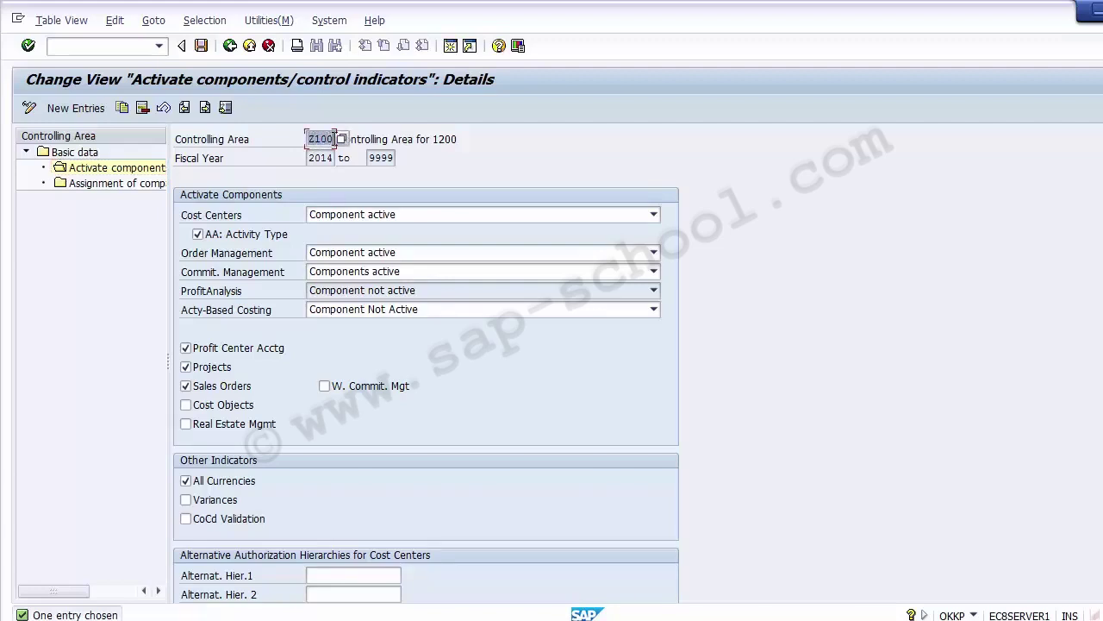
pyautogui.click(134, 347)
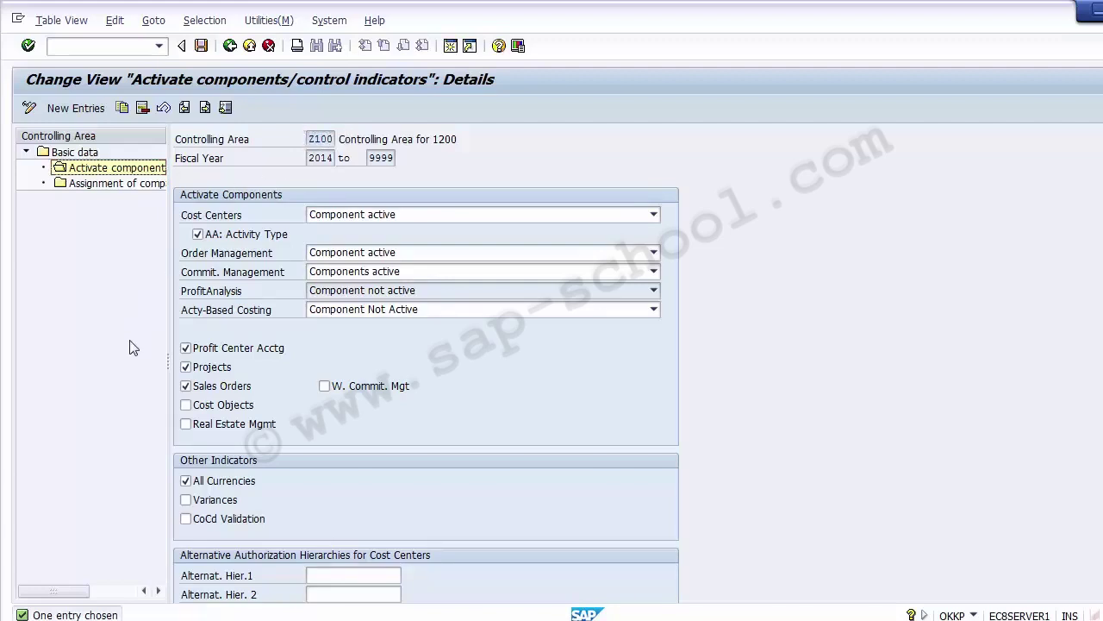
pyautogui.click(234, 221)
pyautogui.click(243, 256)
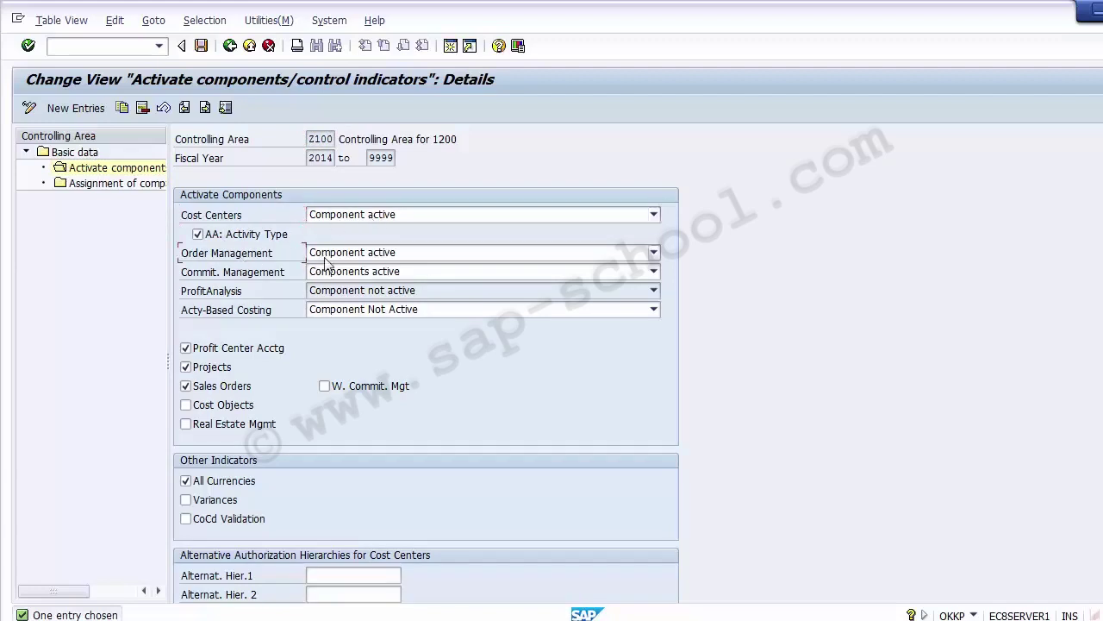
pyautogui.click(252, 278)
pyautogui.click(121, 354)
# - Save the component settings of controlling area Z100 and go back to the SAP Easy Access screen
pyautogui.click(231, 51)
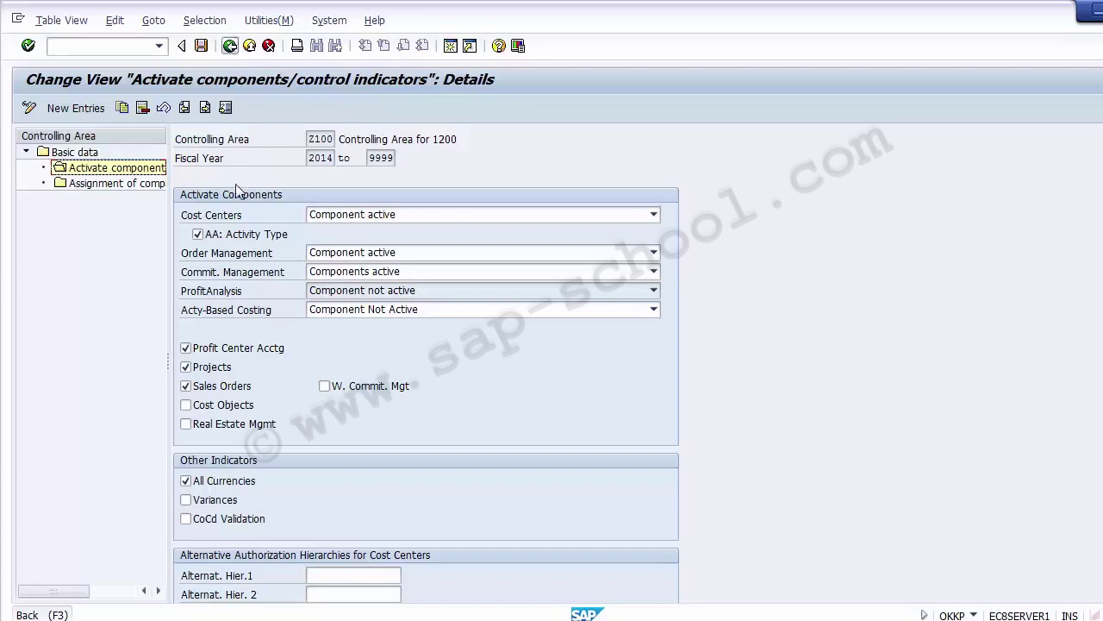
pyautogui.click(232, 216)
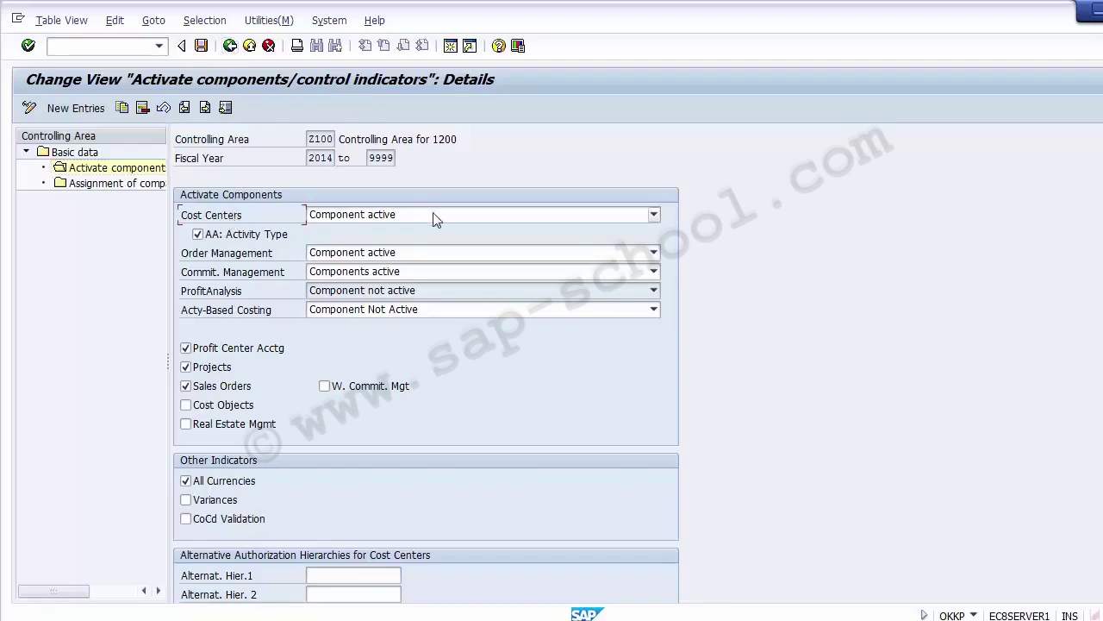
pyautogui.click(204, 49)
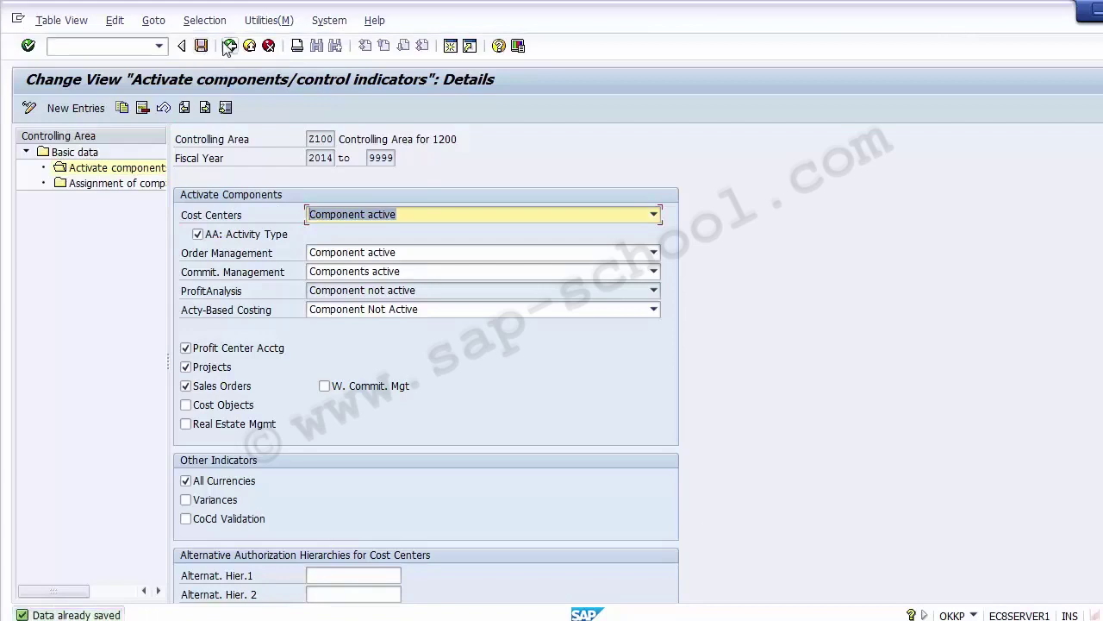
pyautogui.click(228, 48)
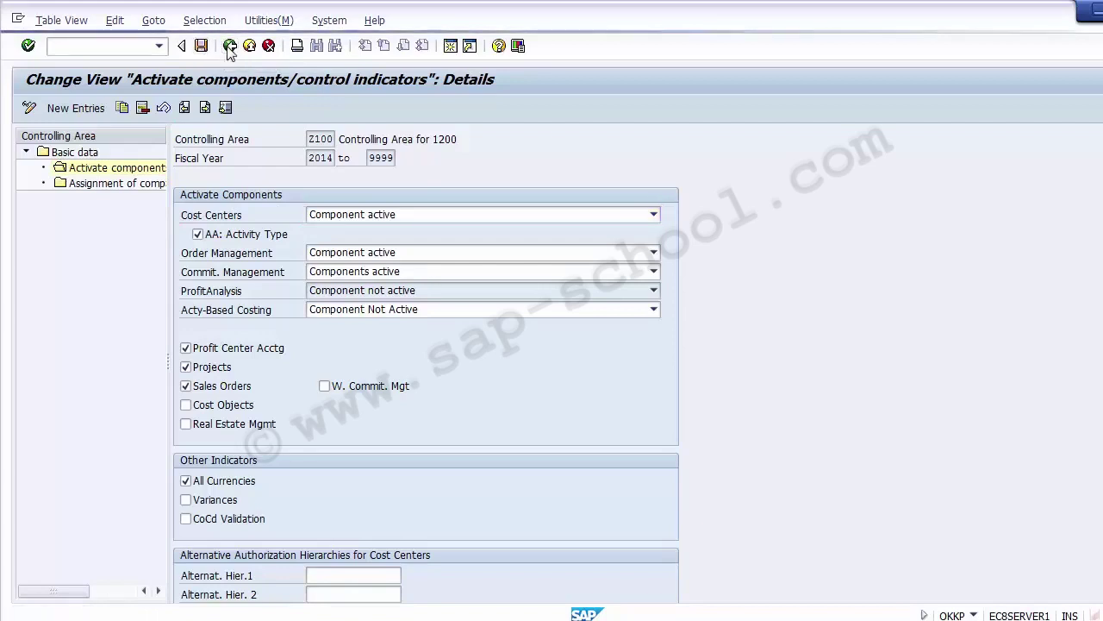
pyautogui.click(230, 48)
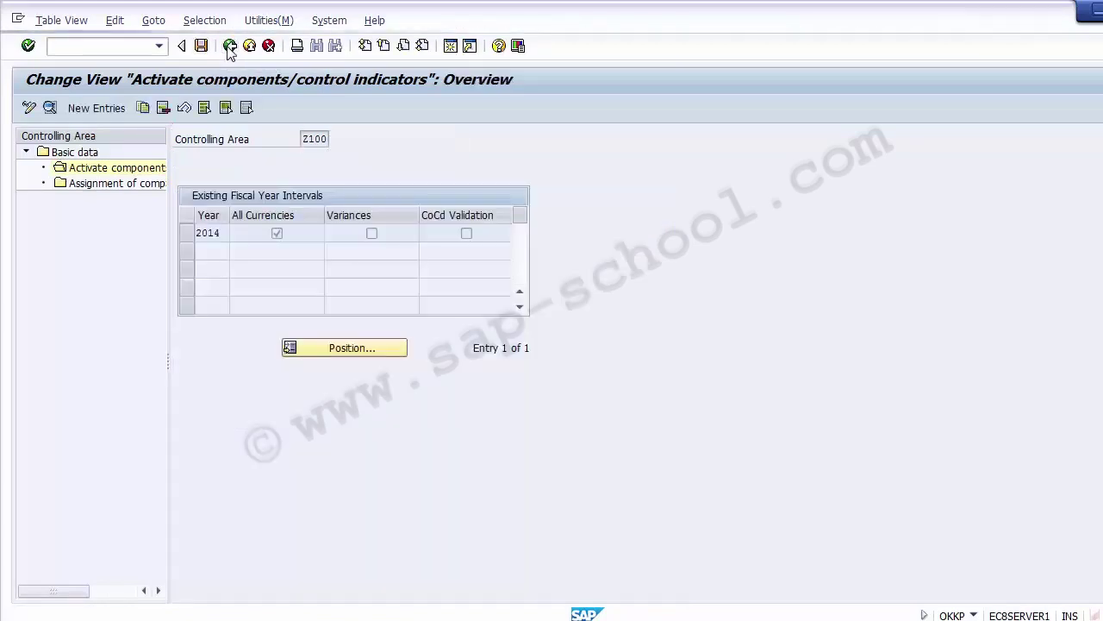
pyautogui.click(230, 48)
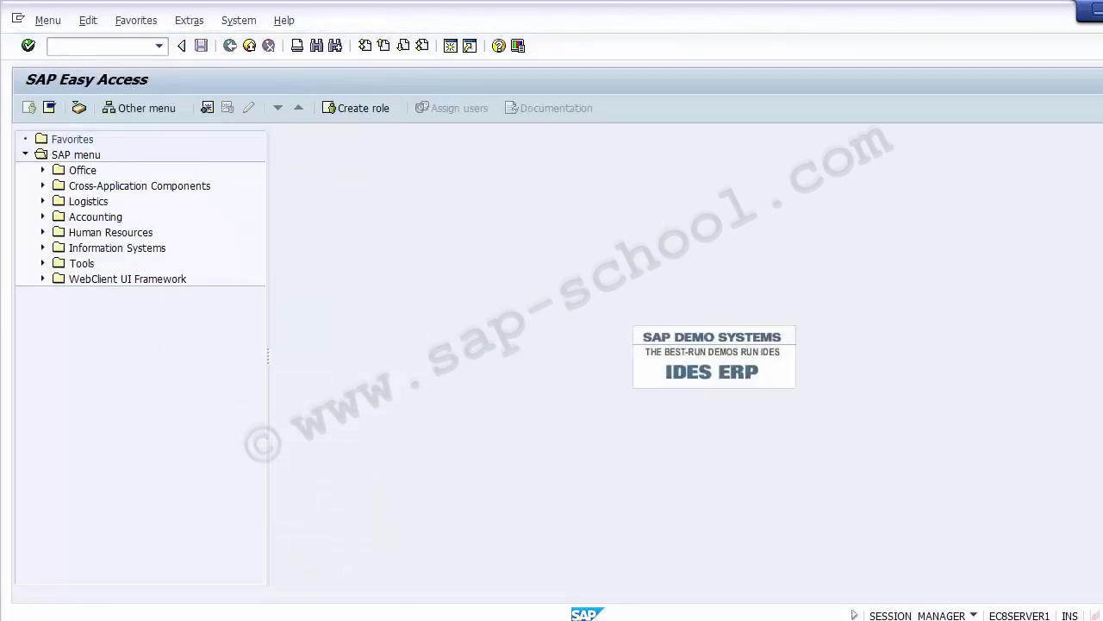
# - Switch to the PowerPoint presentation, revisit the earlier slides and read the Standard Hierarchy slide with its menu path
pyautogui.hotkey('alt', 'Tab')
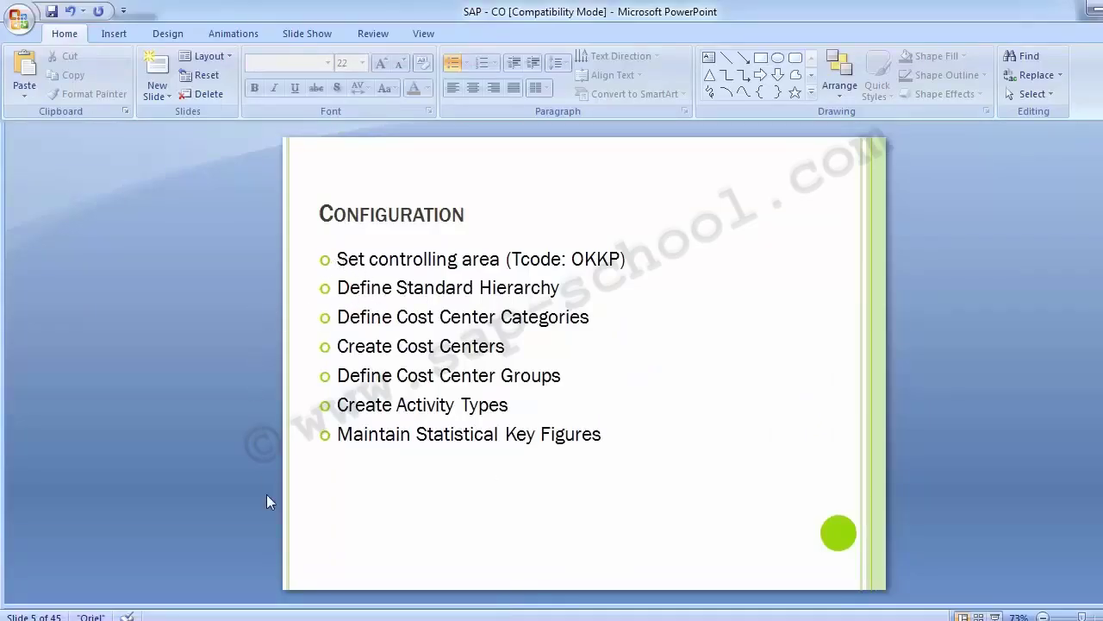
pyautogui.press('pageup')
pyautogui.press('pageup')
pyautogui.click(352, 267)
pyautogui.click(220, 294)
pyautogui.scroll(-1, 220, 288)
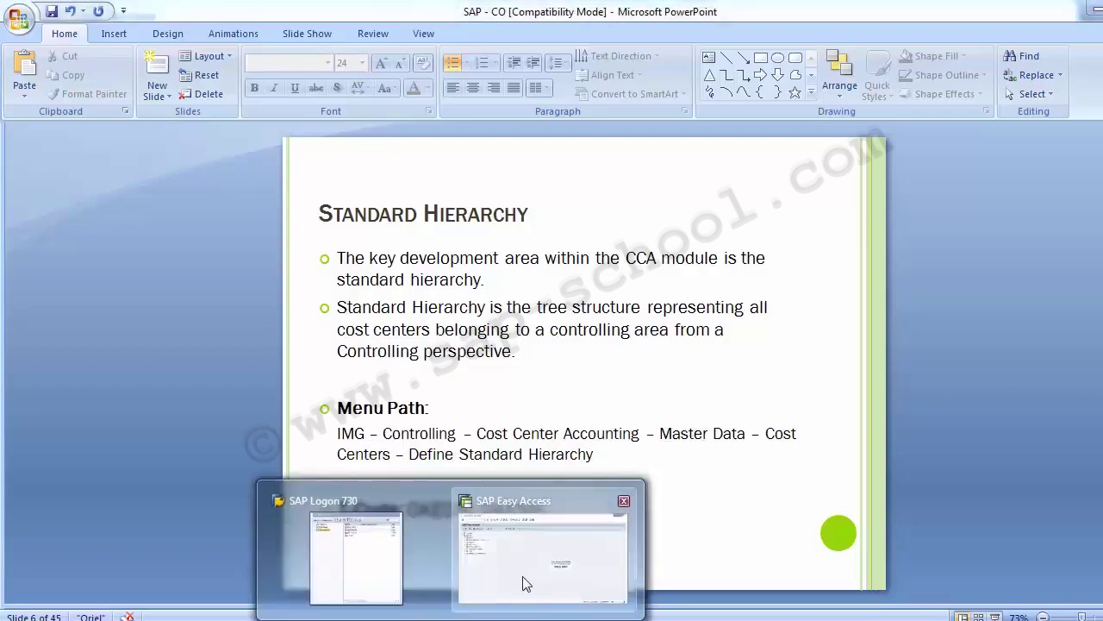
# - Switch to SAP Easy Access and run transaction SPRO to open Customizing
pyautogui.click(523, 581)
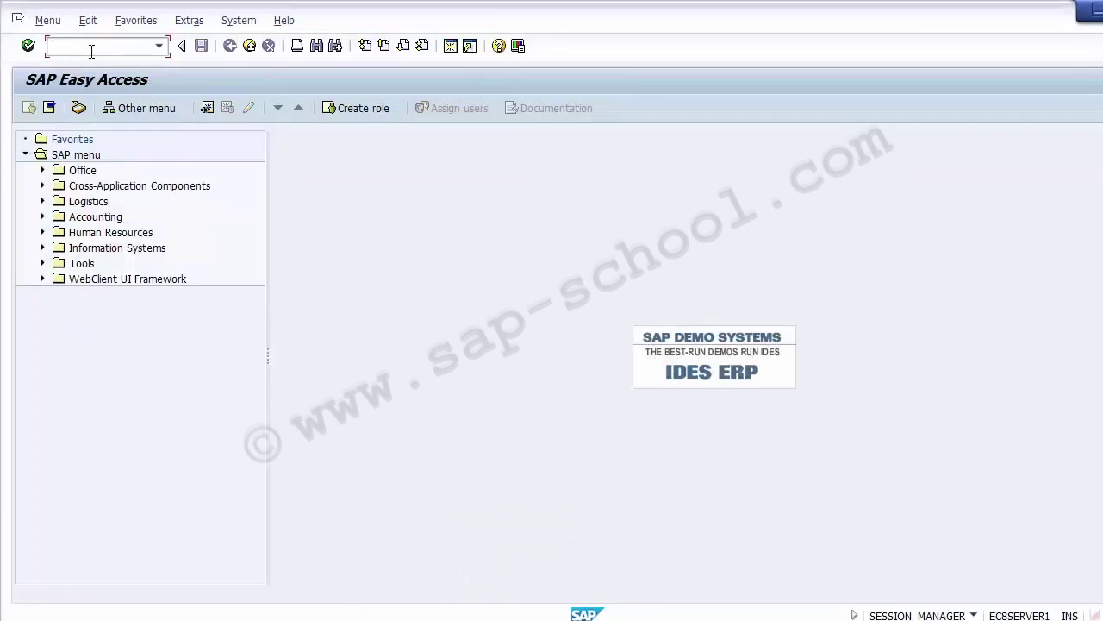
pyautogui.write('SPRO')
pyautogui.press('Return')
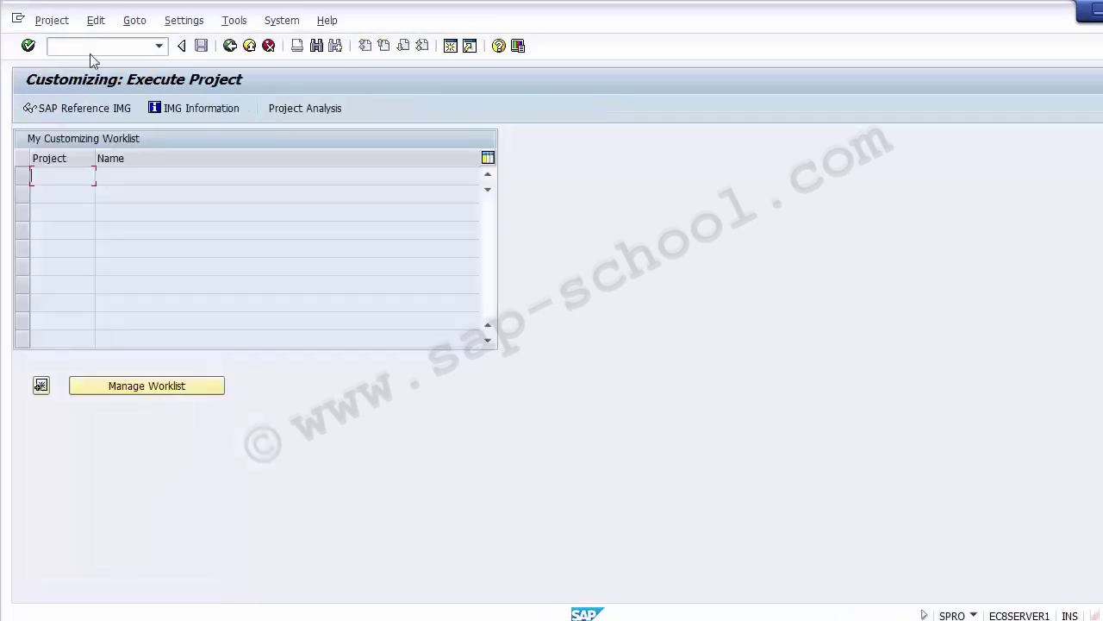
# - Open the SAP Reference IMG and expand Controlling and Cost Center Accounting in the structure
pyautogui.click(75, 111)
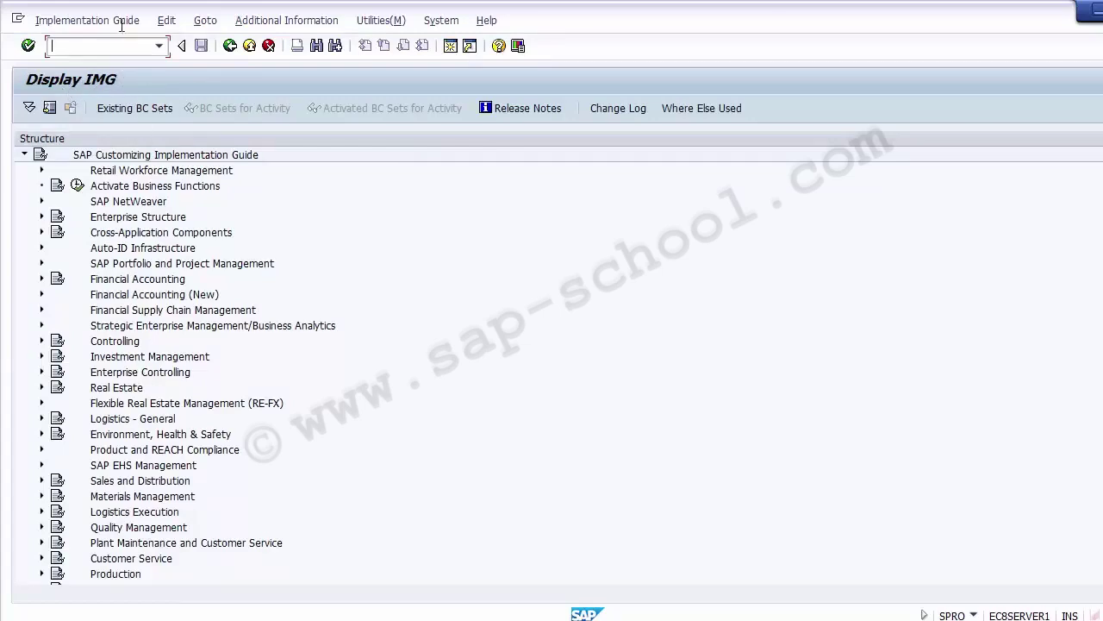
pyautogui.click(129, 343)
pyautogui.click(43, 341)
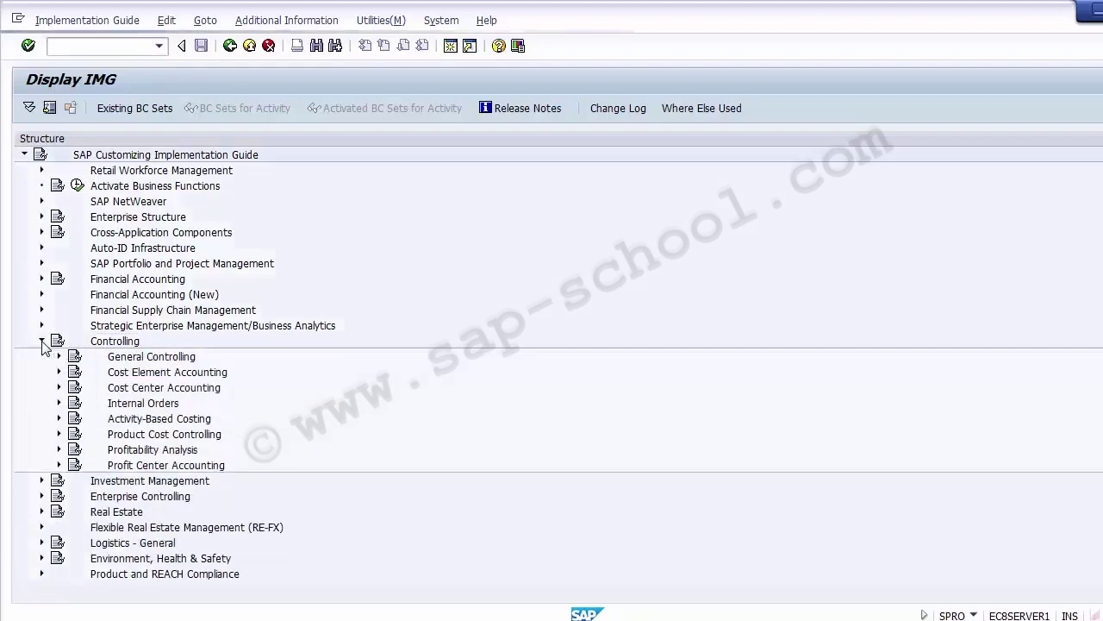
pyautogui.click(138, 392)
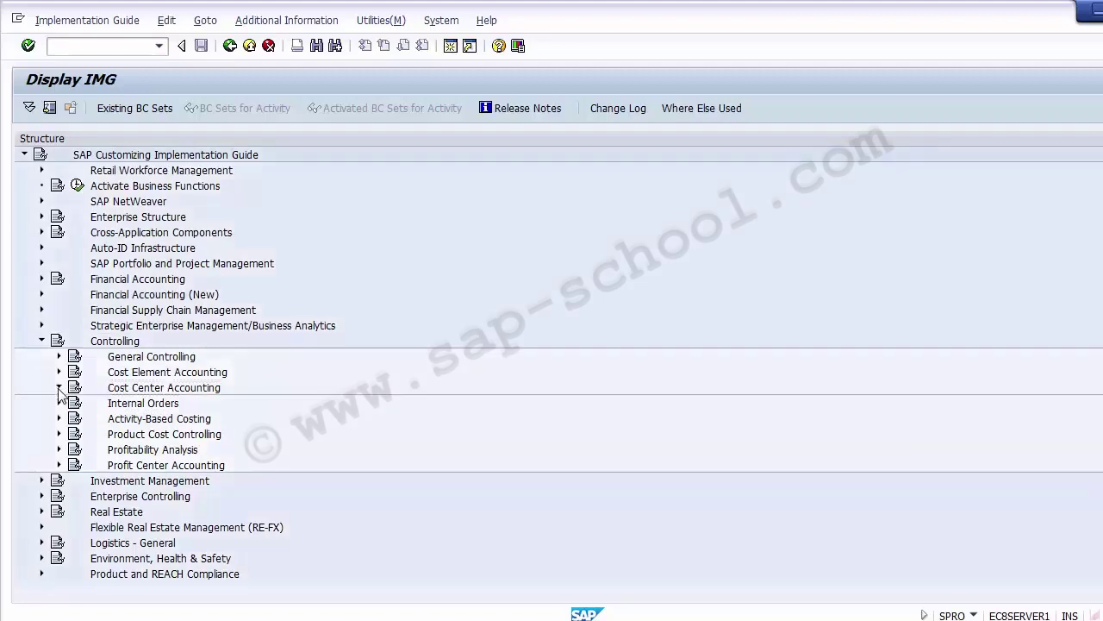
pyautogui.click(59, 389)
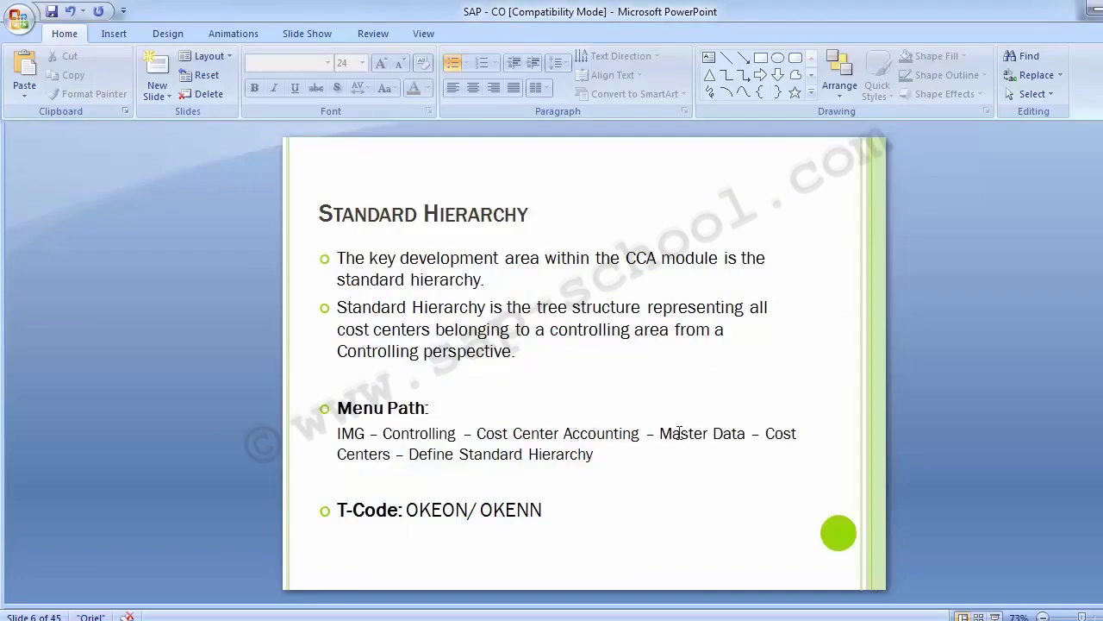
# - Switch from the presentation back to the SAP Display IMG window and expand Master Data and Cost Centers under Cost Center Accounting
pyautogui.hotkey('alt', 'Tab')
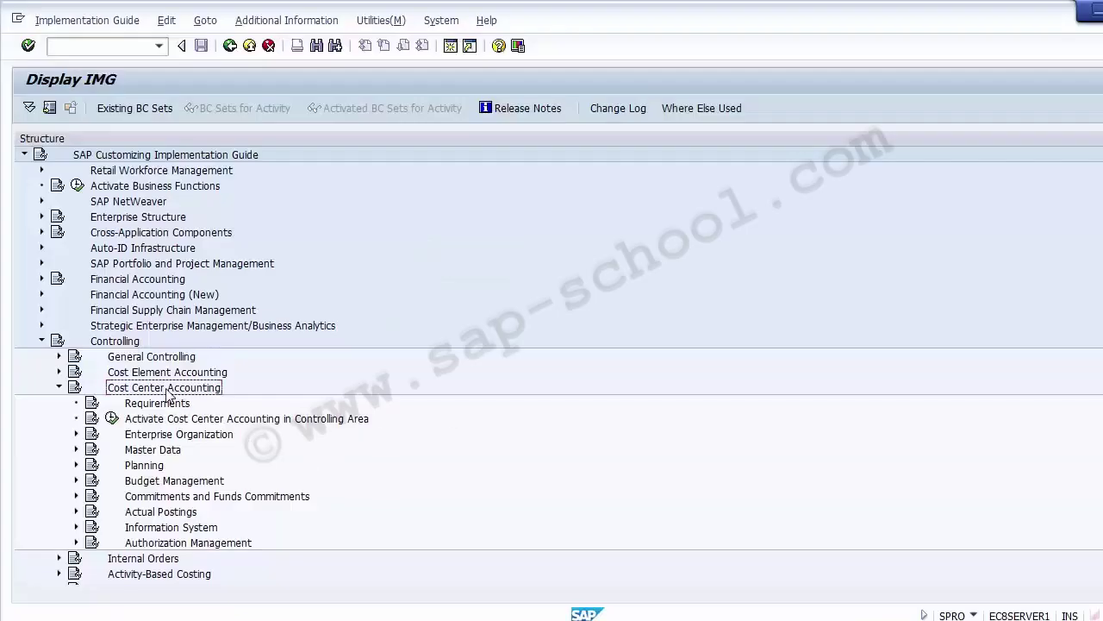
pyautogui.click(157, 450)
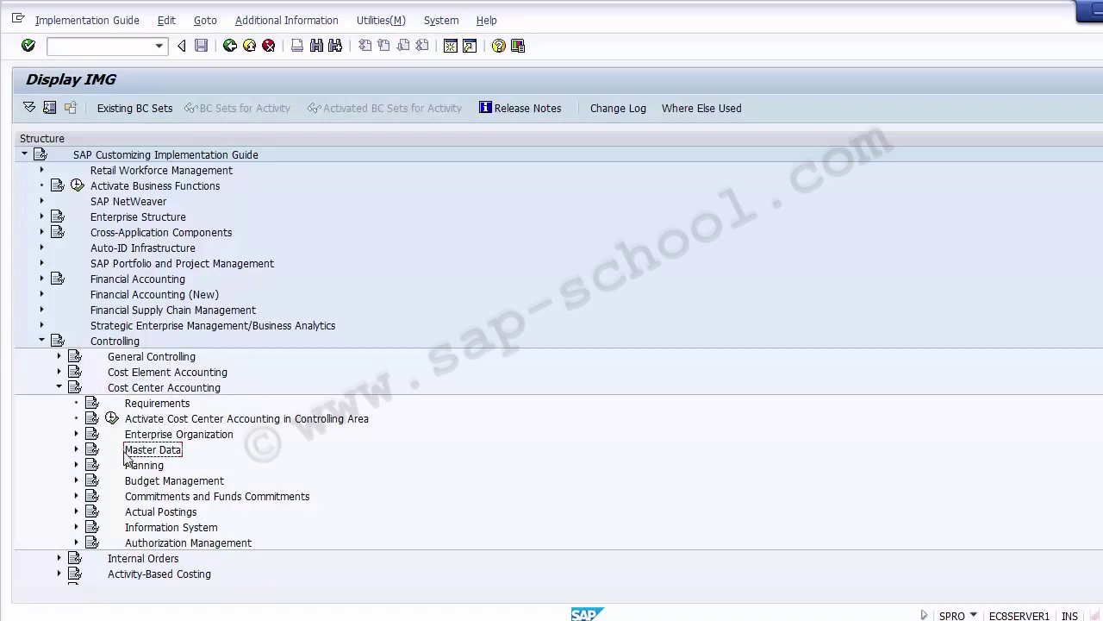
pyautogui.click(77, 450)
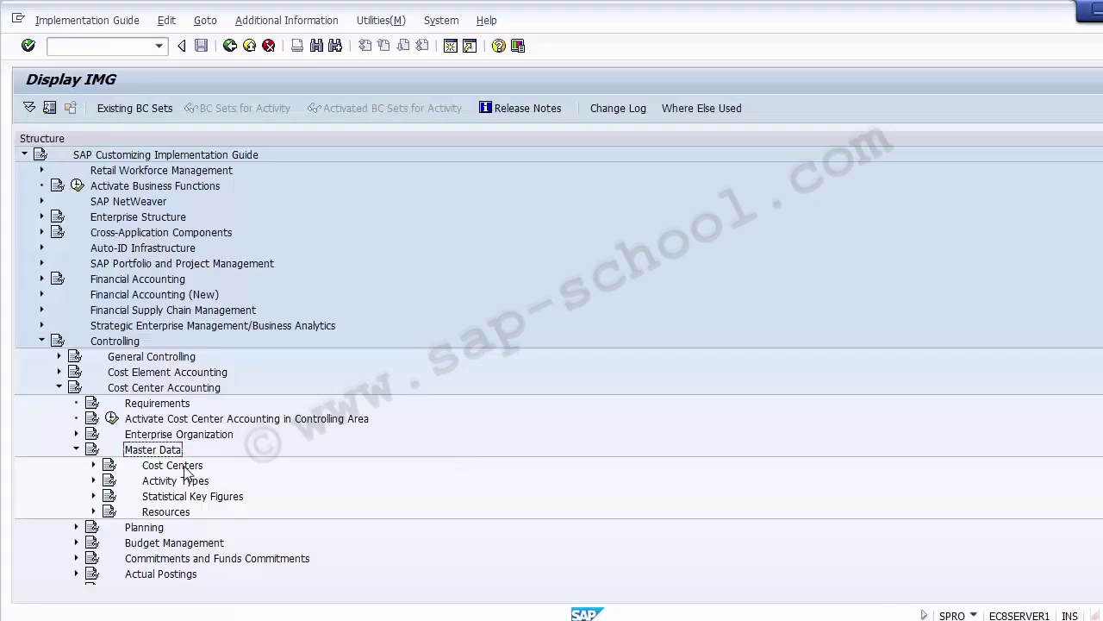
pyautogui.click(177, 466)
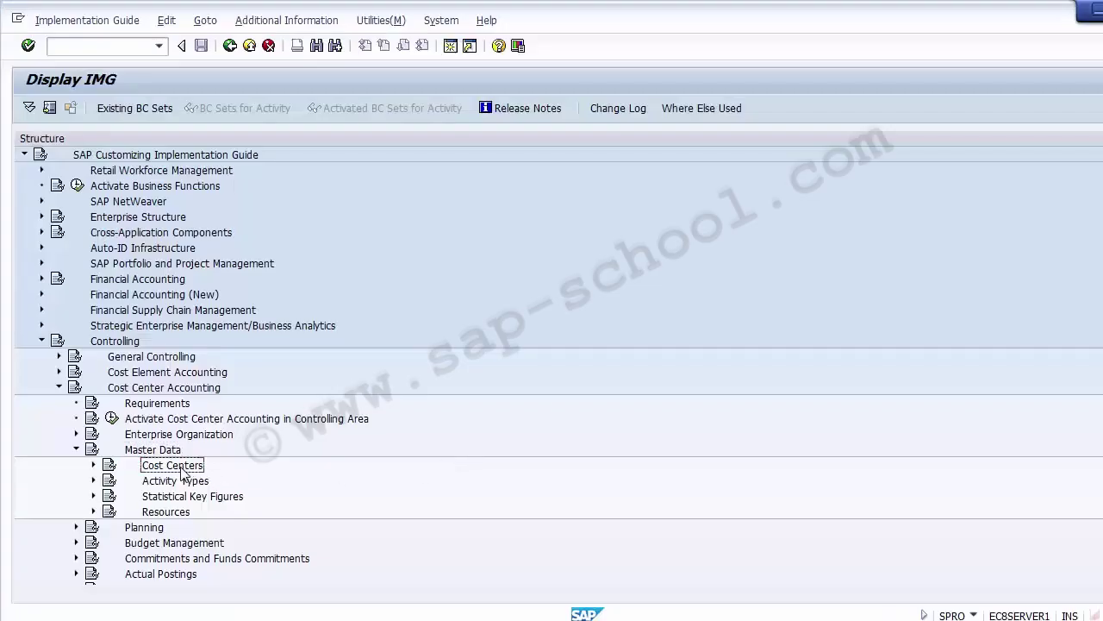
pyautogui.click(93, 466)
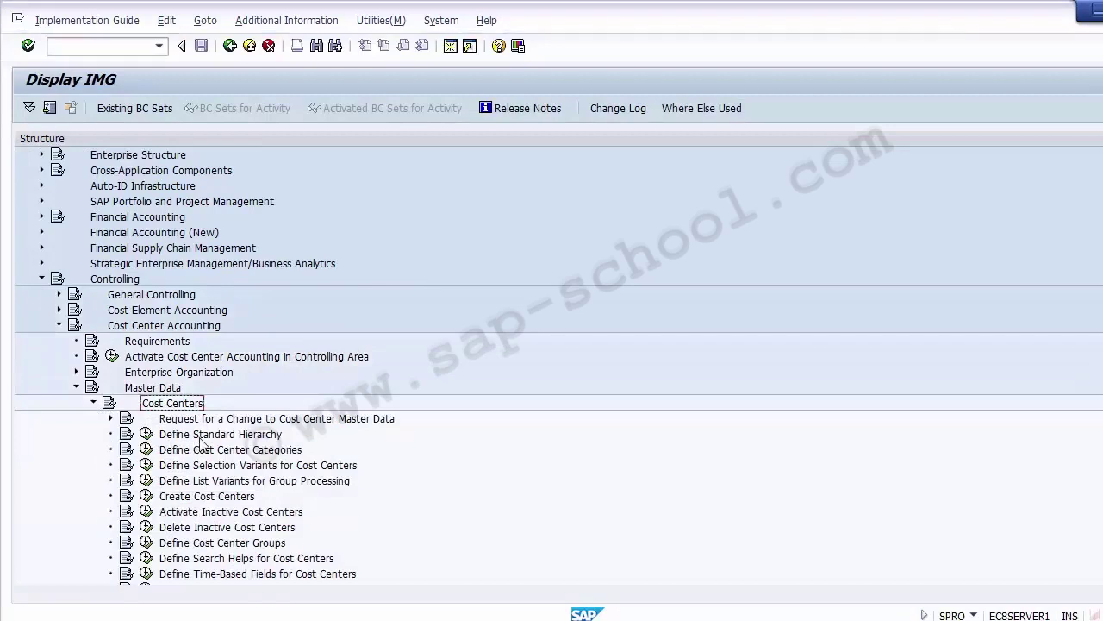
# - Retrace the IMG path from Controlling through Cost Center Accounting, Master Data and Cost Centers to Define Standard Hierarchy
pyautogui.click(200, 435)
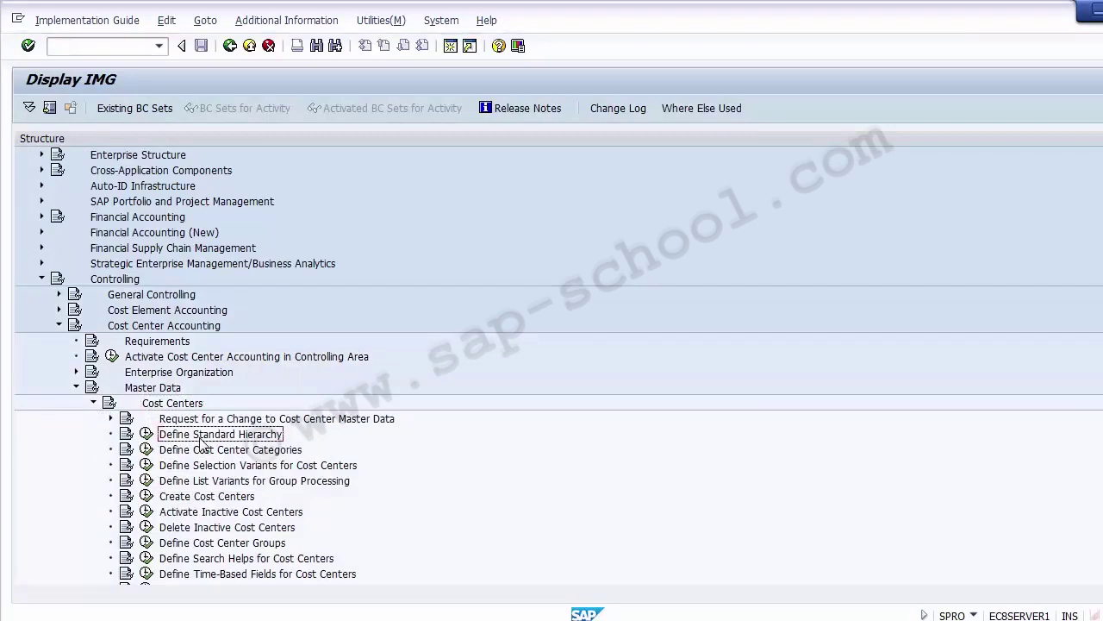
pyautogui.click(109, 283)
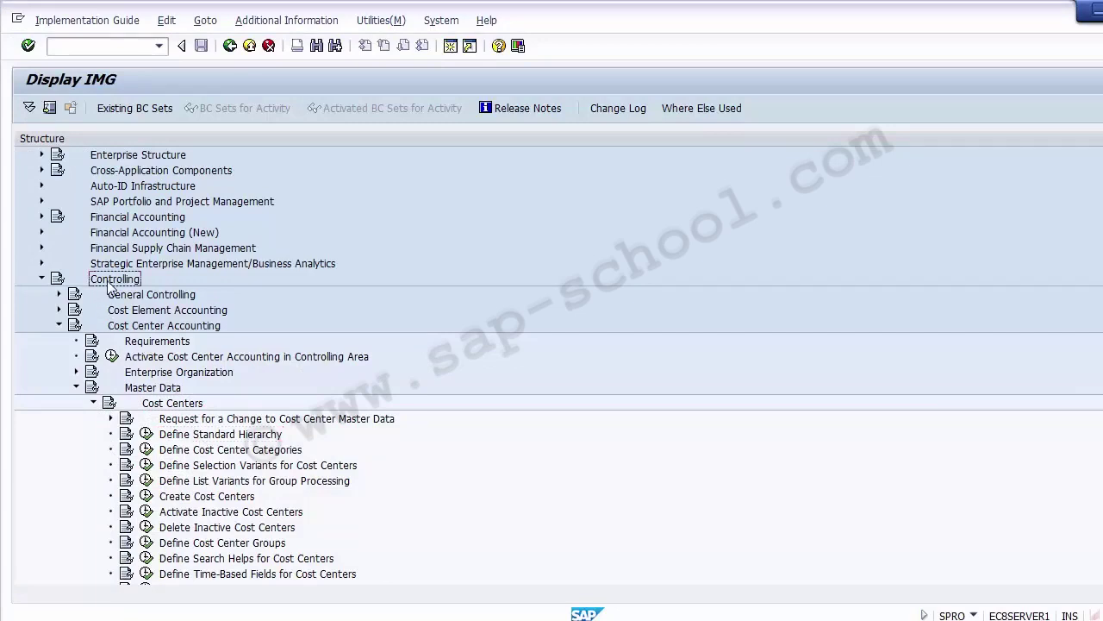
pyautogui.click(134, 327)
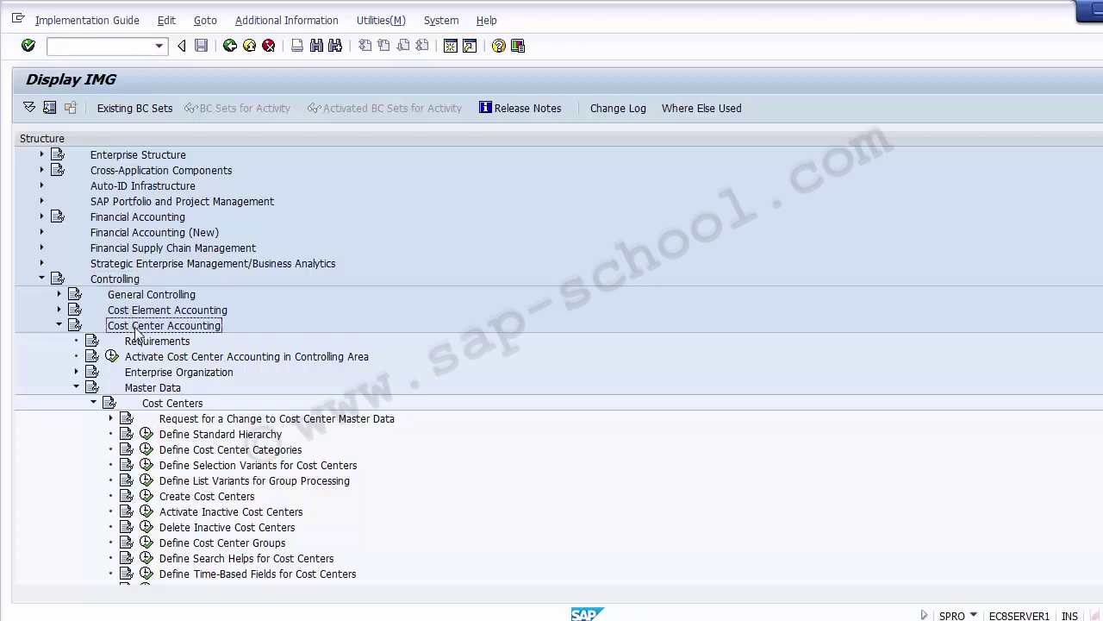
pyautogui.click(147, 390)
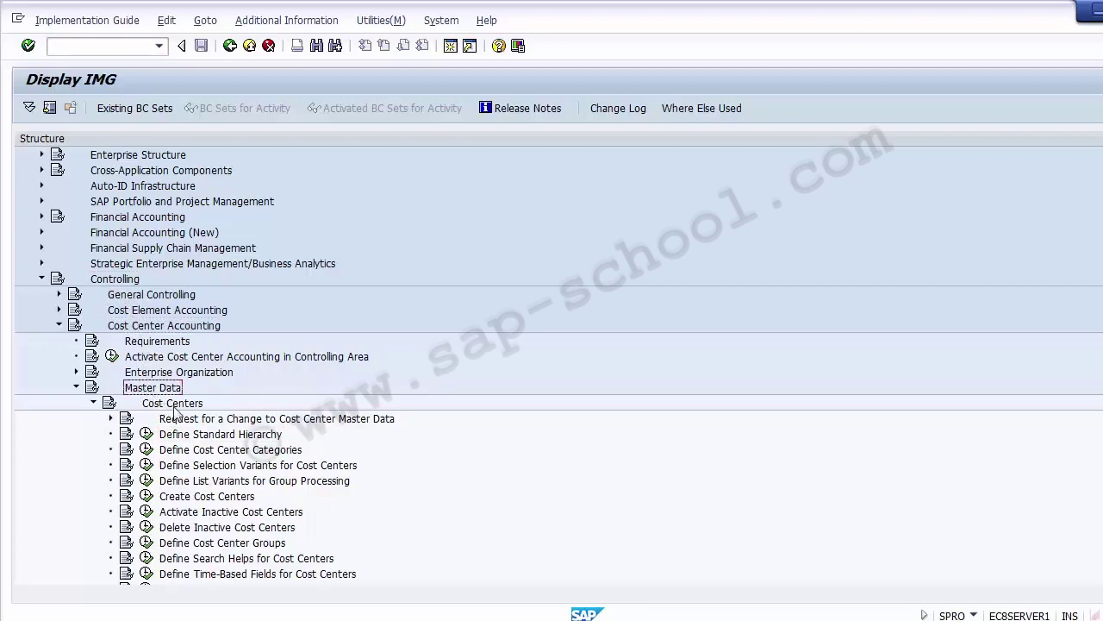
pyautogui.click(174, 407)
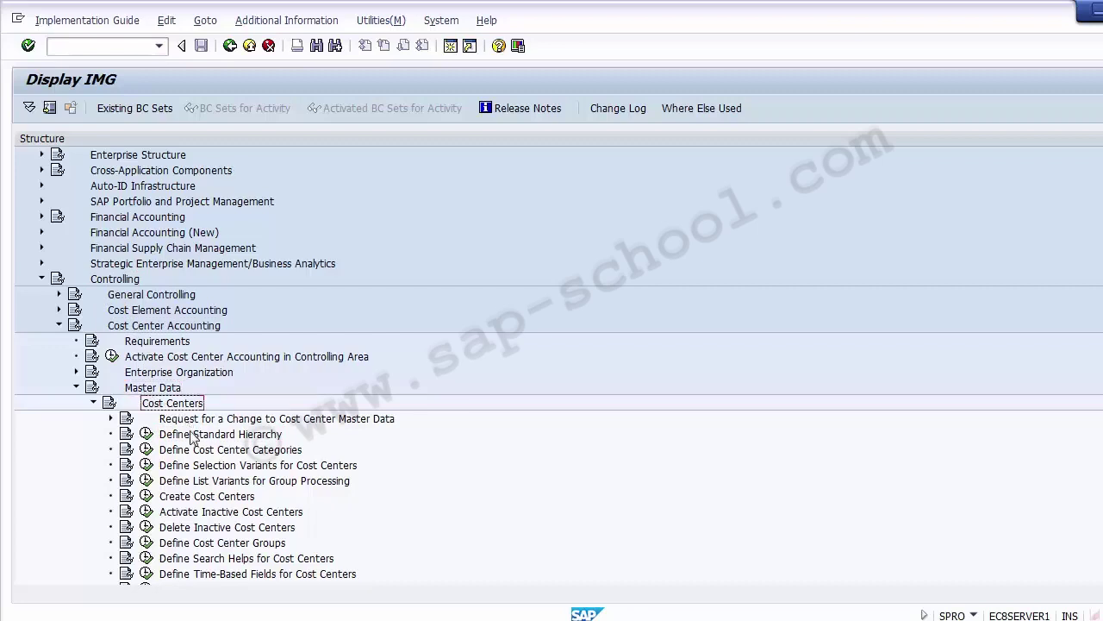
pyautogui.click(194, 438)
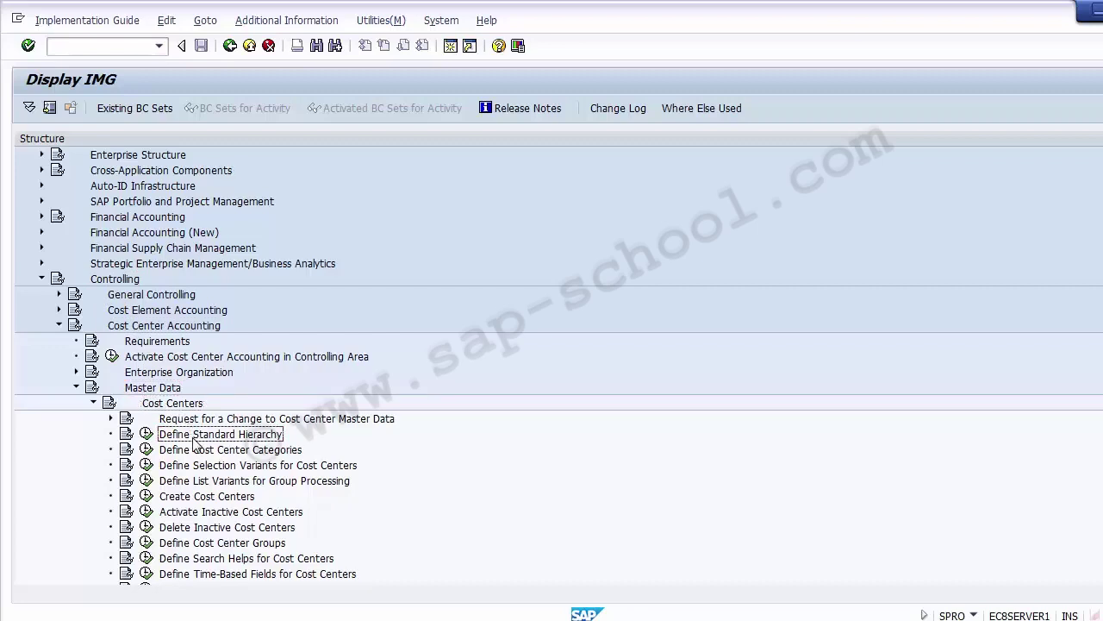
# - Execute Define Standard Hierarchy and set the controlling area to Z100
pyautogui.click(147, 439)
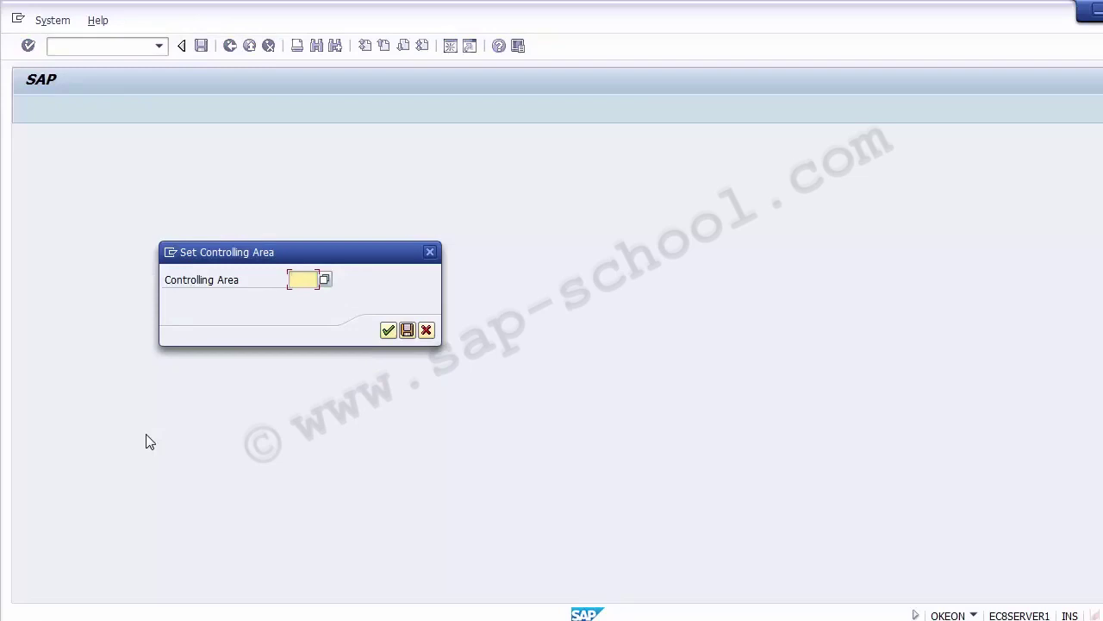
pyautogui.write('Z')
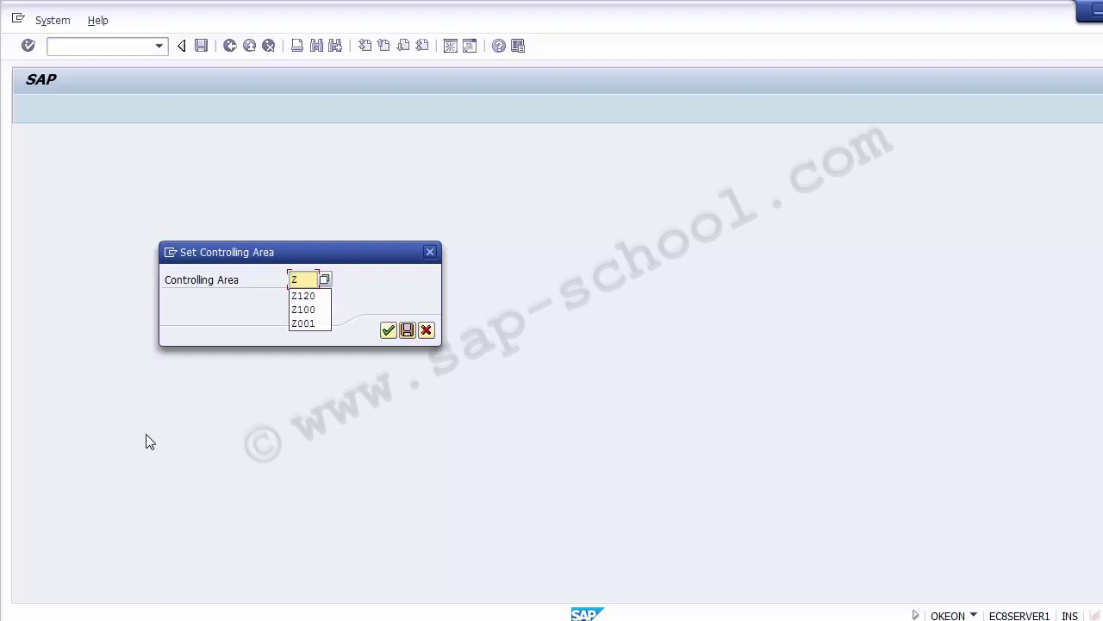
pyautogui.write('100')
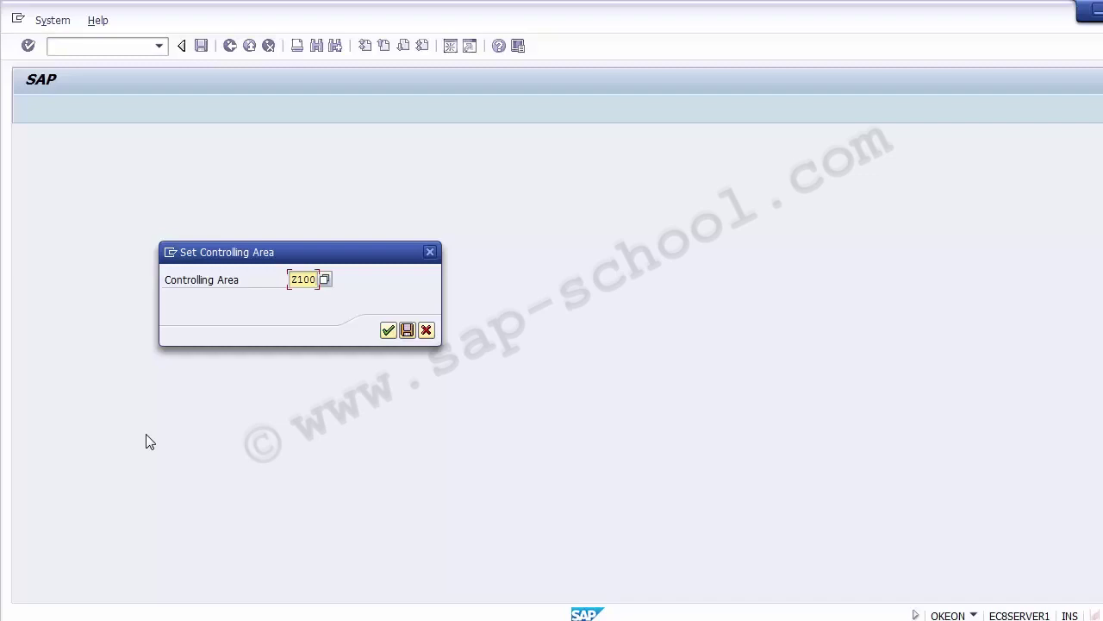
pyautogui.click(388, 331)
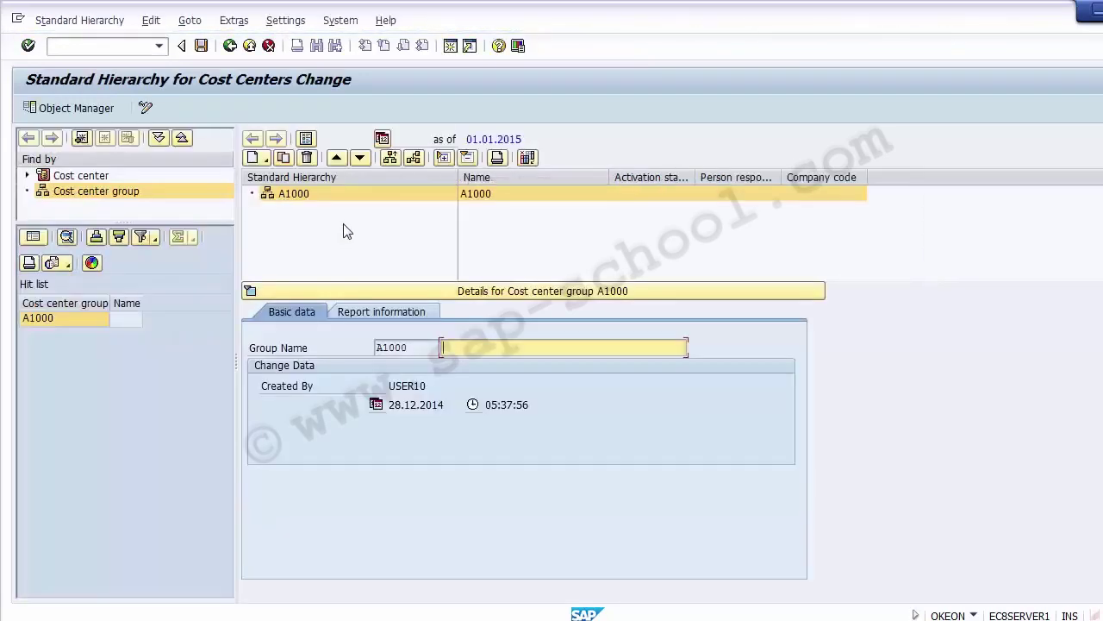
# - Examine the top node A1000 of the cost center standard hierarchy and its name
pyautogui.click(533, 243)
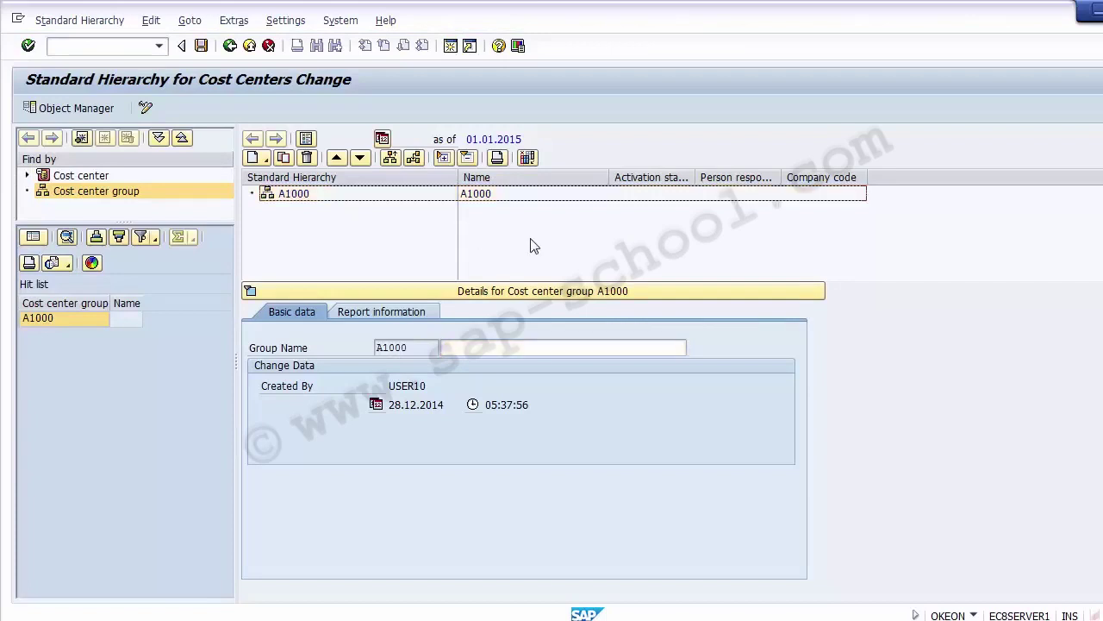
pyautogui.click(297, 198)
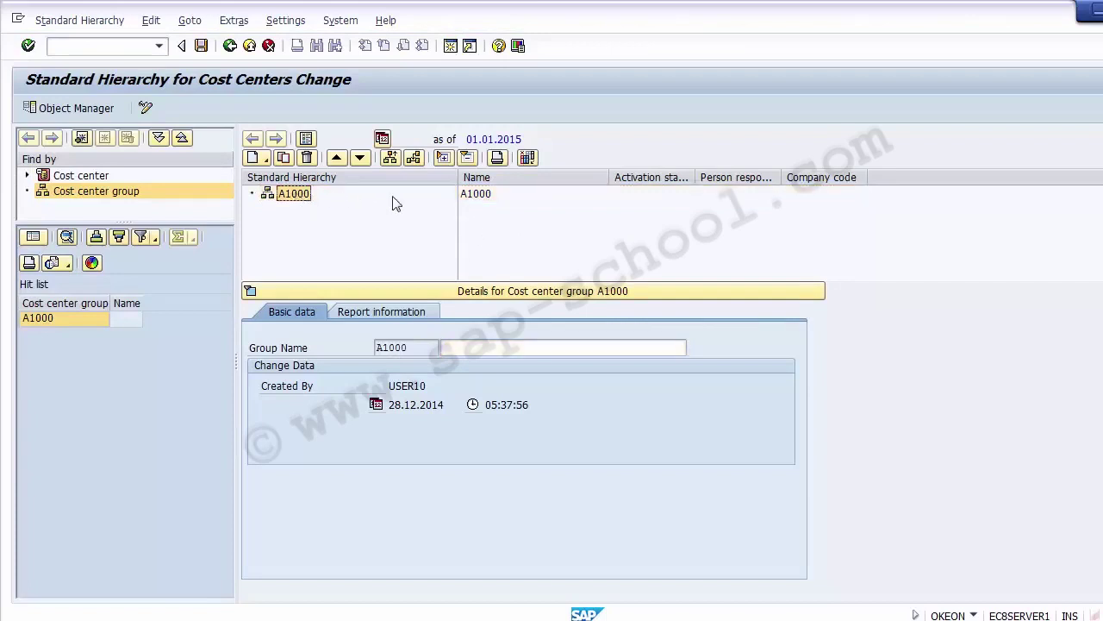
pyautogui.click(475, 200)
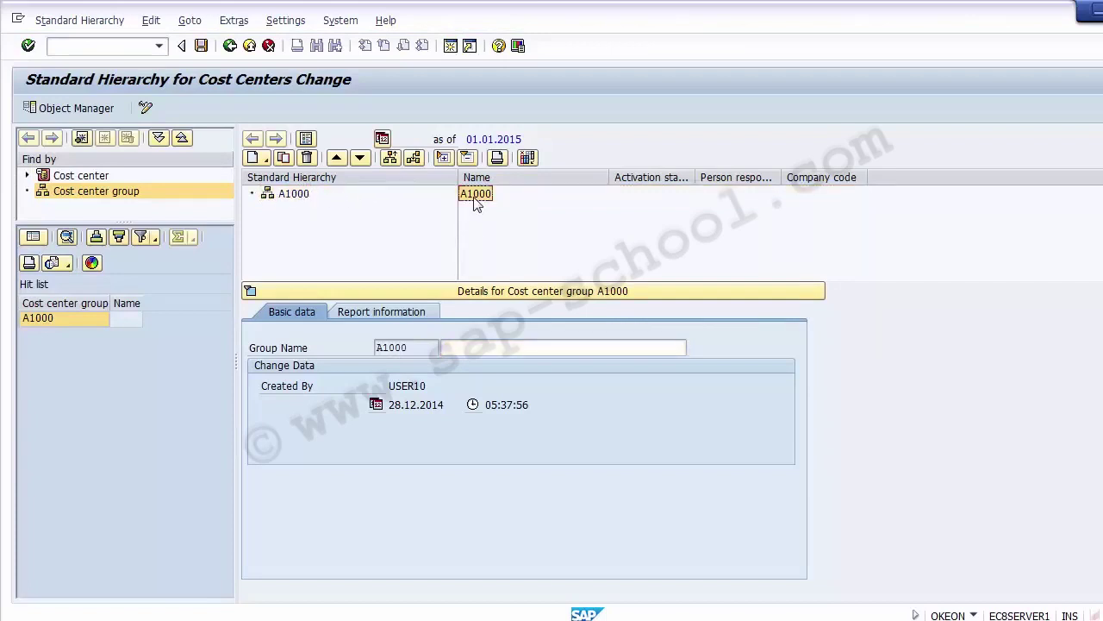
pyautogui.click(295, 198)
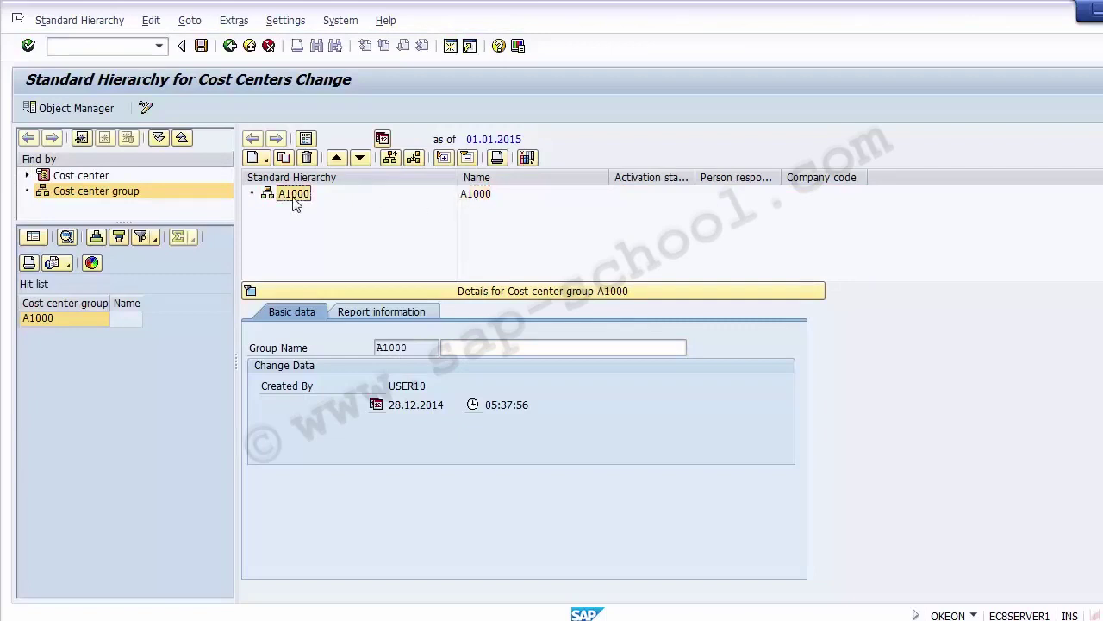
pyautogui.click(88, 46)
pyautogui.write('/')
pyautogui.click(290, 195)
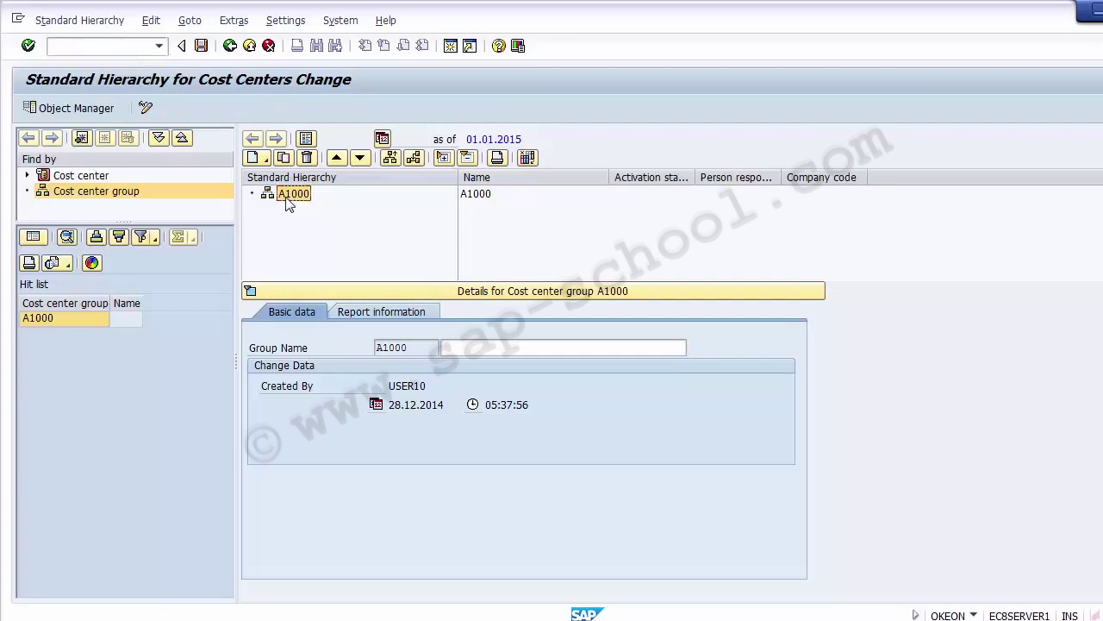
pyautogui.click(472, 197)
# - Toggle the hierarchy between display and change mode, and check which objects can be created under node A1000
pyautogui.click(146, 110)
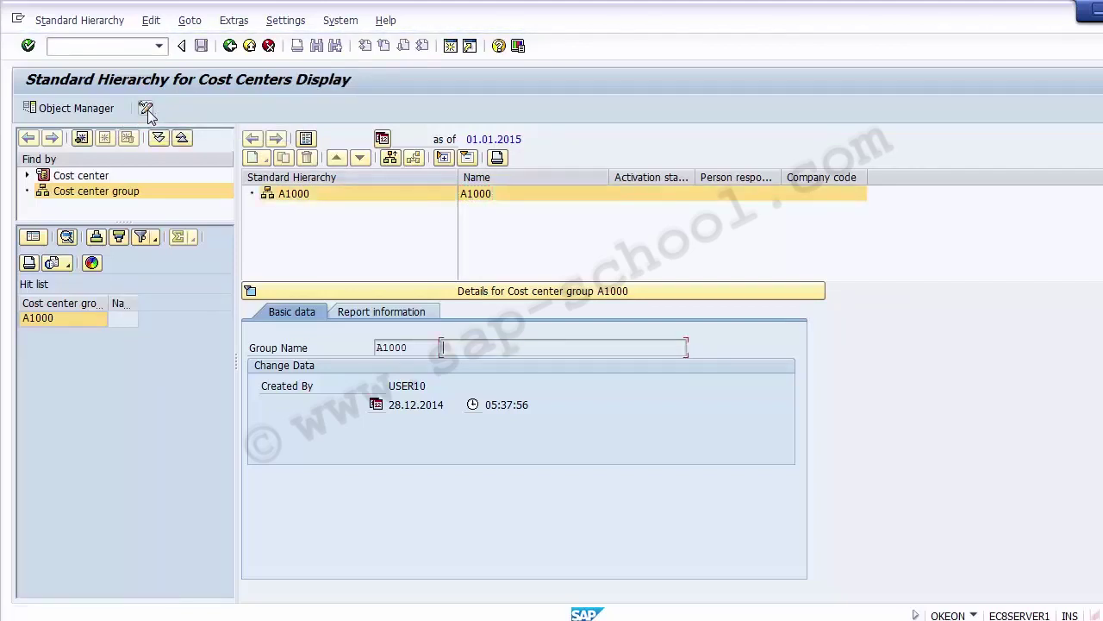
pyautogui.click(145, 111)
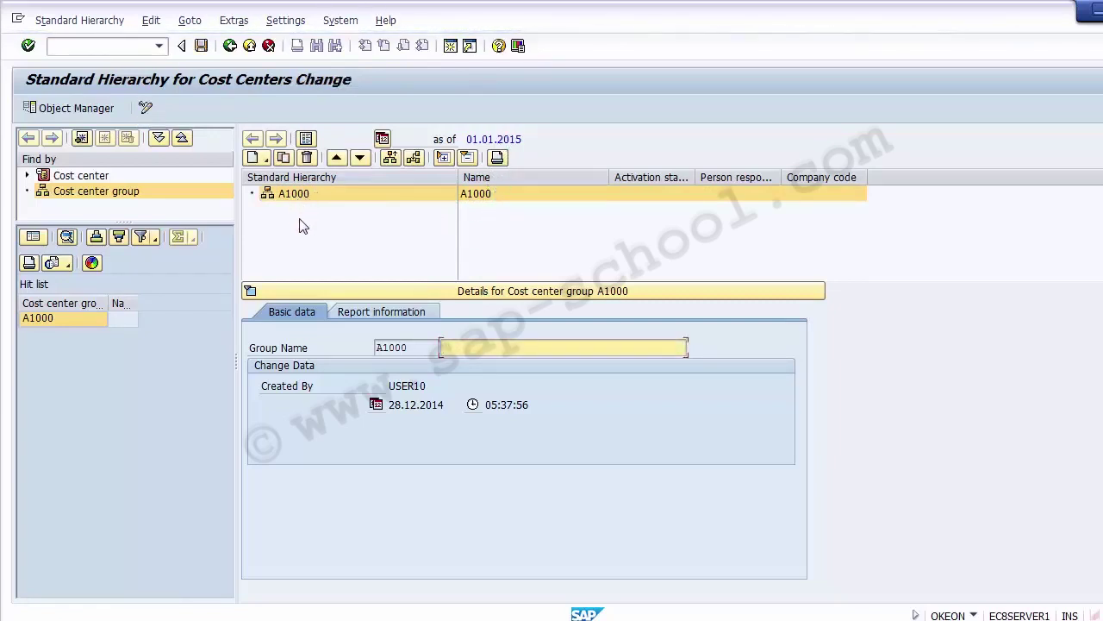
pyautogui.click(285, 196)
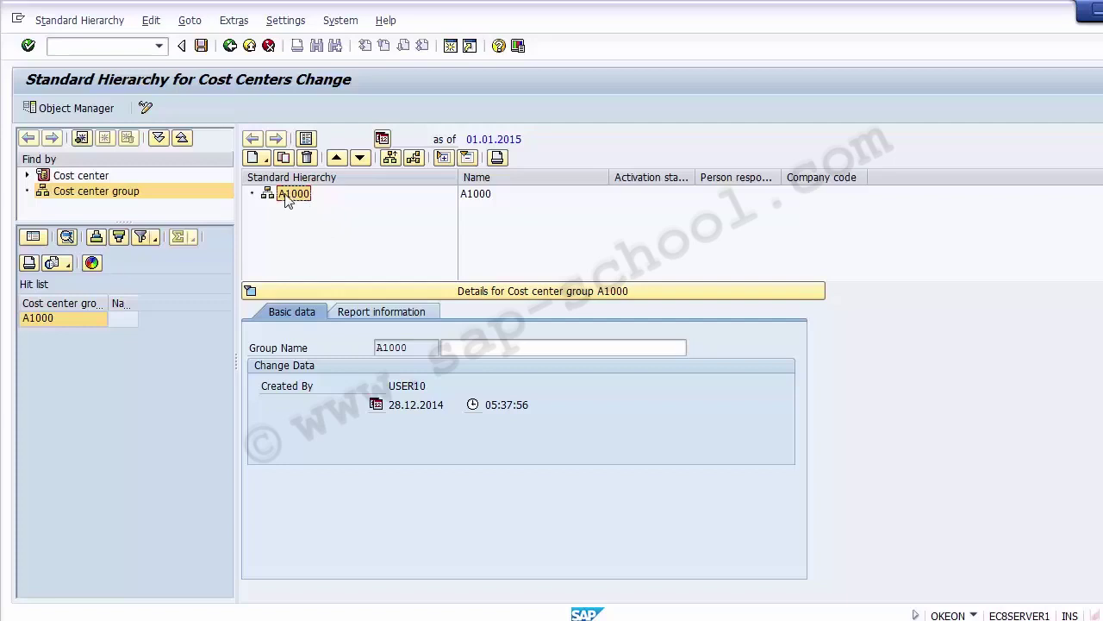
pyautogui.click(255, 160)
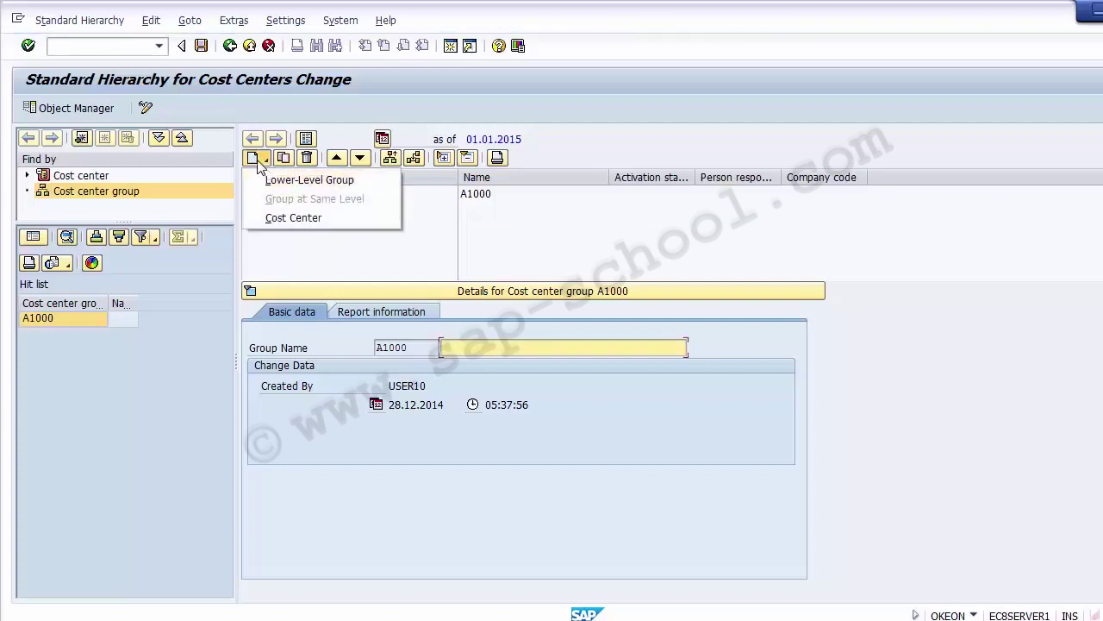
pyautogui.click(479, 262)
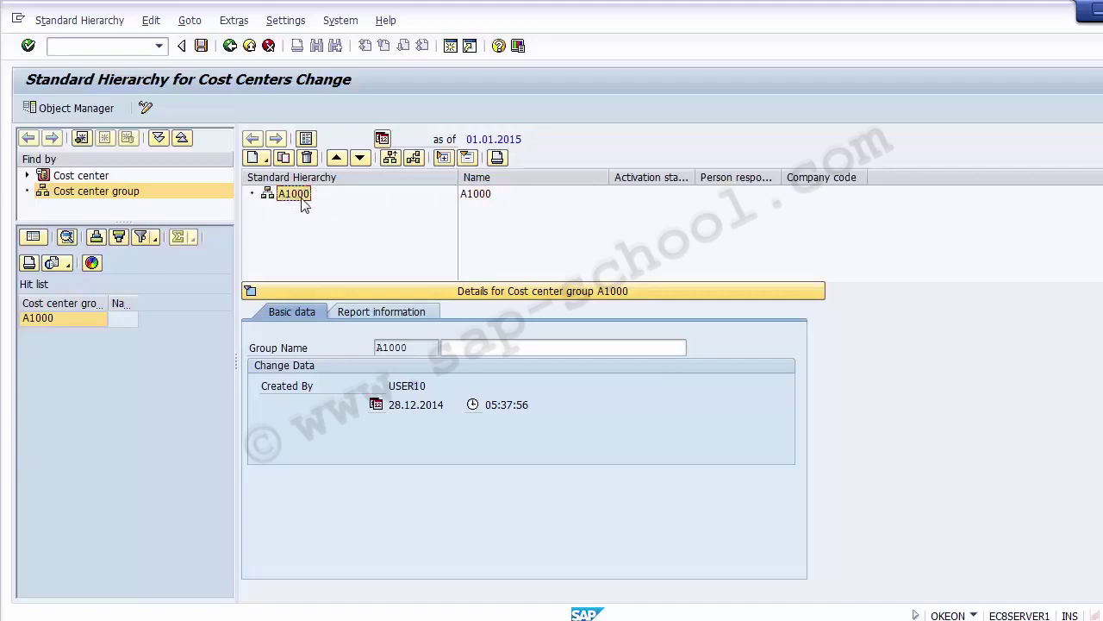
# - Enter "Standard Hierarchy for Company code 1200" as the description of cost center group A1000 and save the hierarchy
pyautogui.click(482, 348)
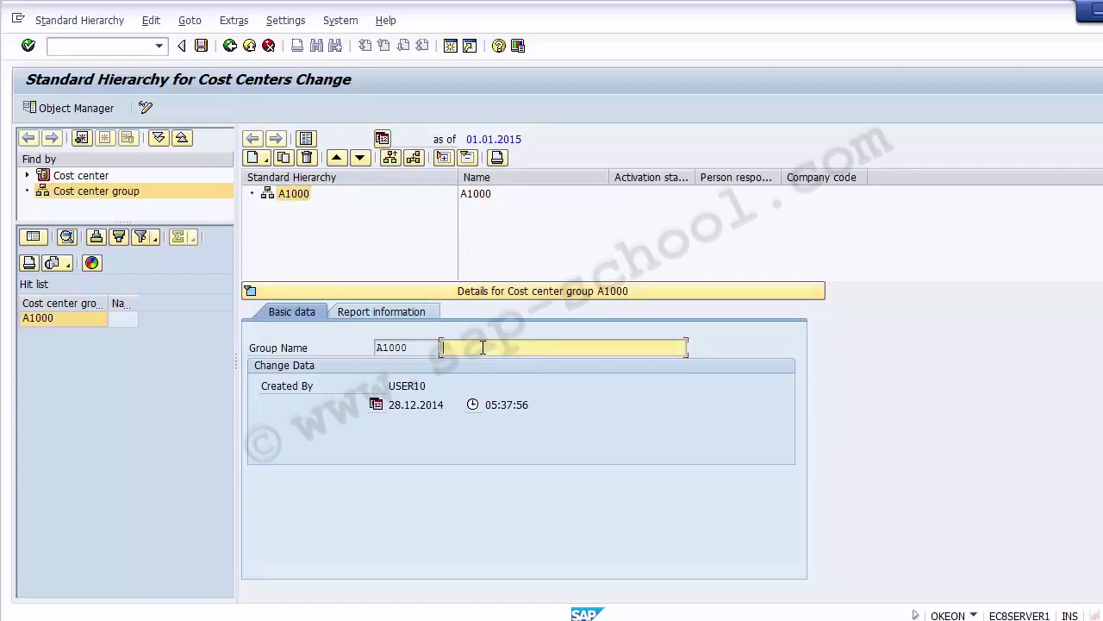
pyautogui.write('Standard Hierarchy for Co')
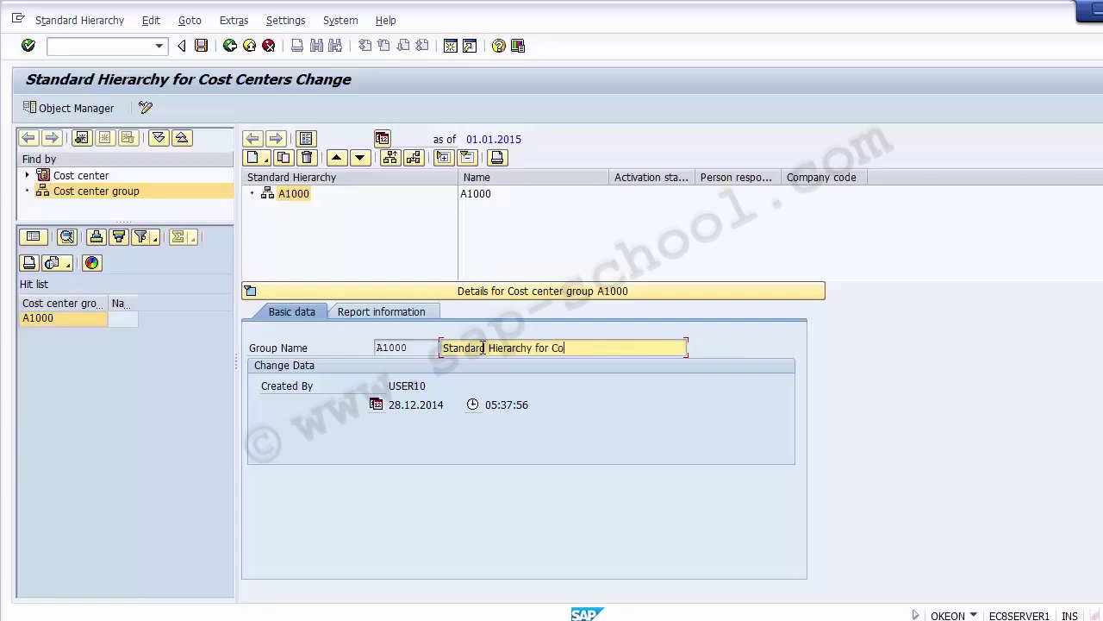
pyautogui.write('mpany code 1200')
pyautogui.moveTo(659, 347); pyautogui.dragTo(421, 345)
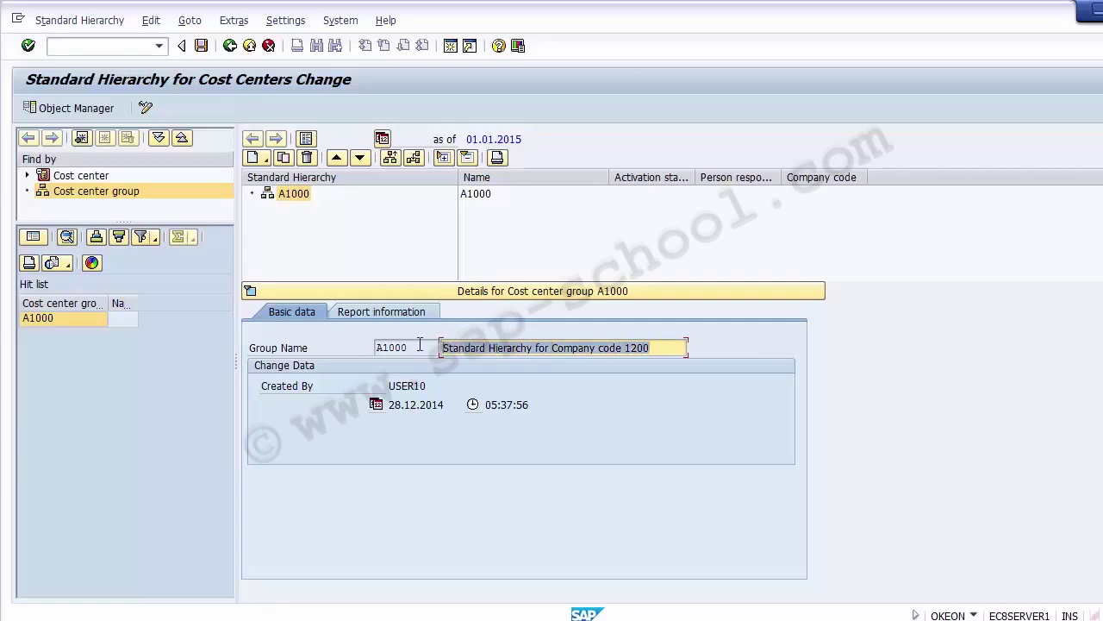
pyautogui.click(201, 46)
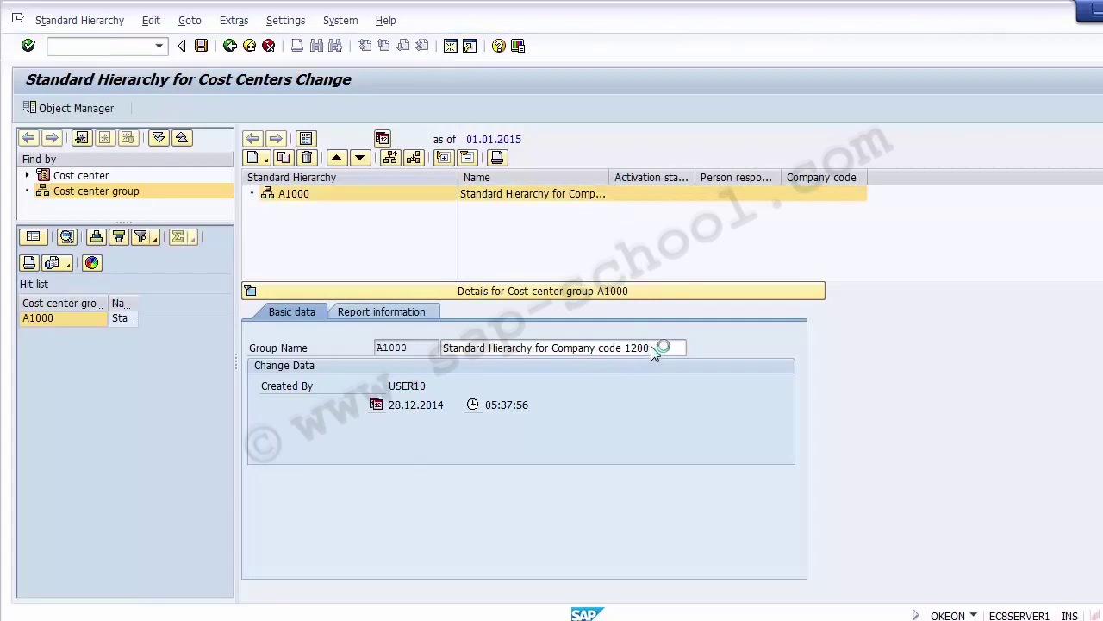
# - Widen the hierarchy's Name column to fit the full description of A1000 and select that description
pyautogui.moveTo(608, 178); pyautogui.dragTo(743, 178)
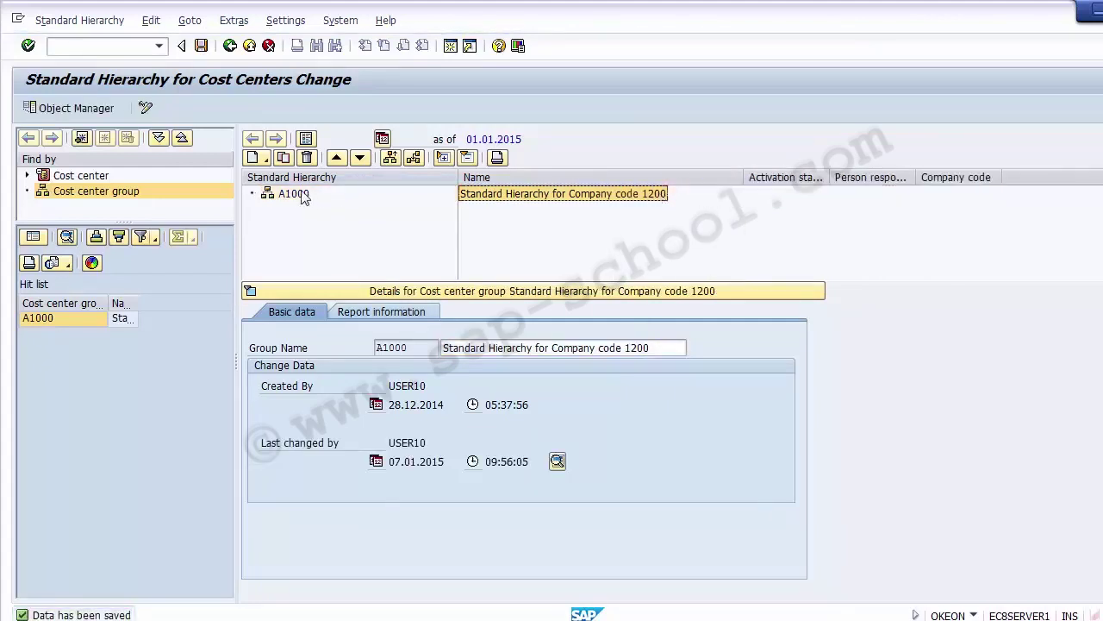
pyautogui.click(304, 196)
pyautogui.click(557, 198)
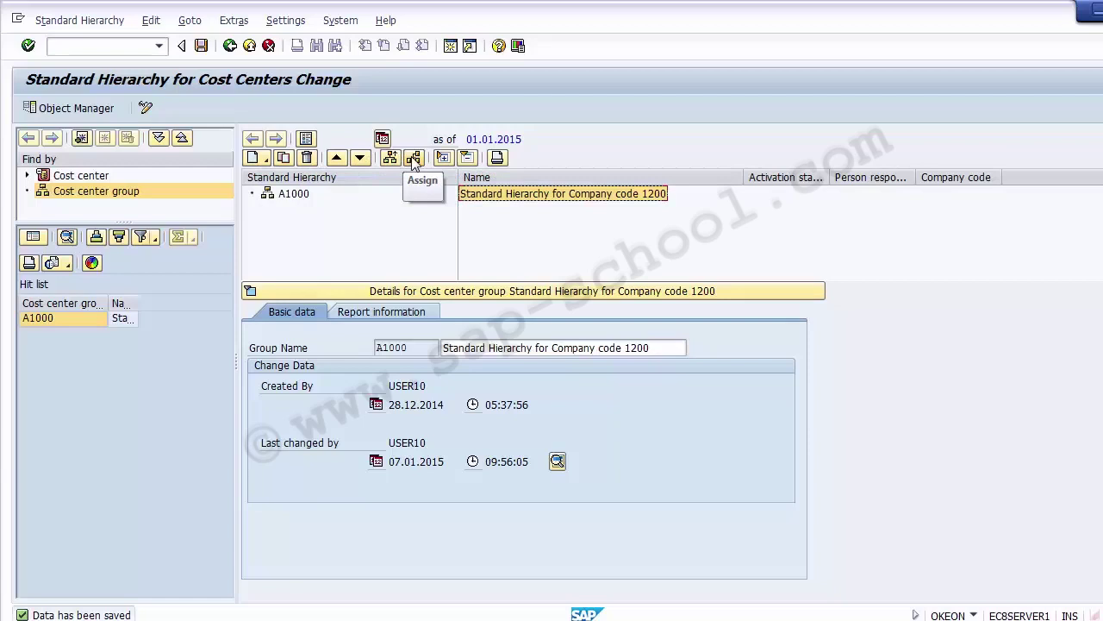
# - Examine the basic data of cost center group A1000, including its group name and its creation and last-change details
pyautogui.click(399, 243)
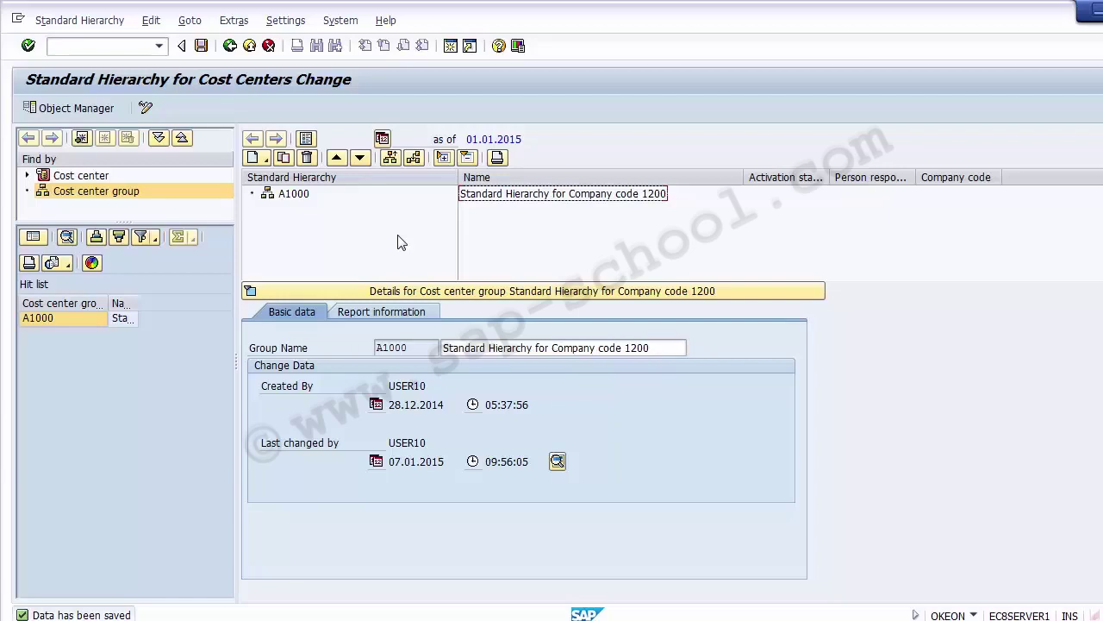
pyautogui.click(279, 352)
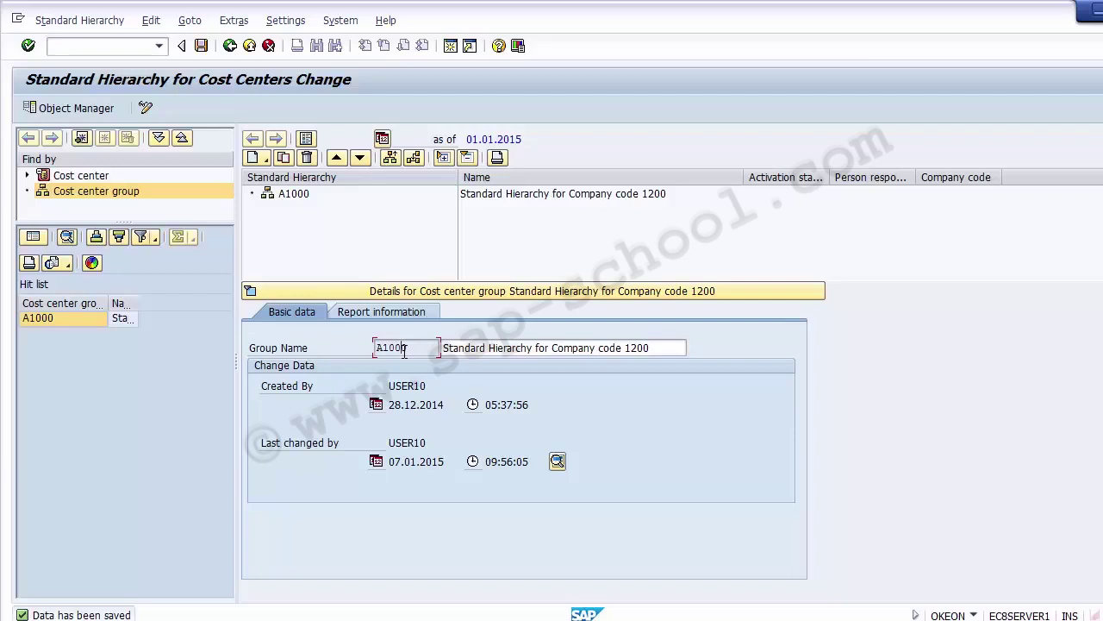
pyautogui.click(484, 348)
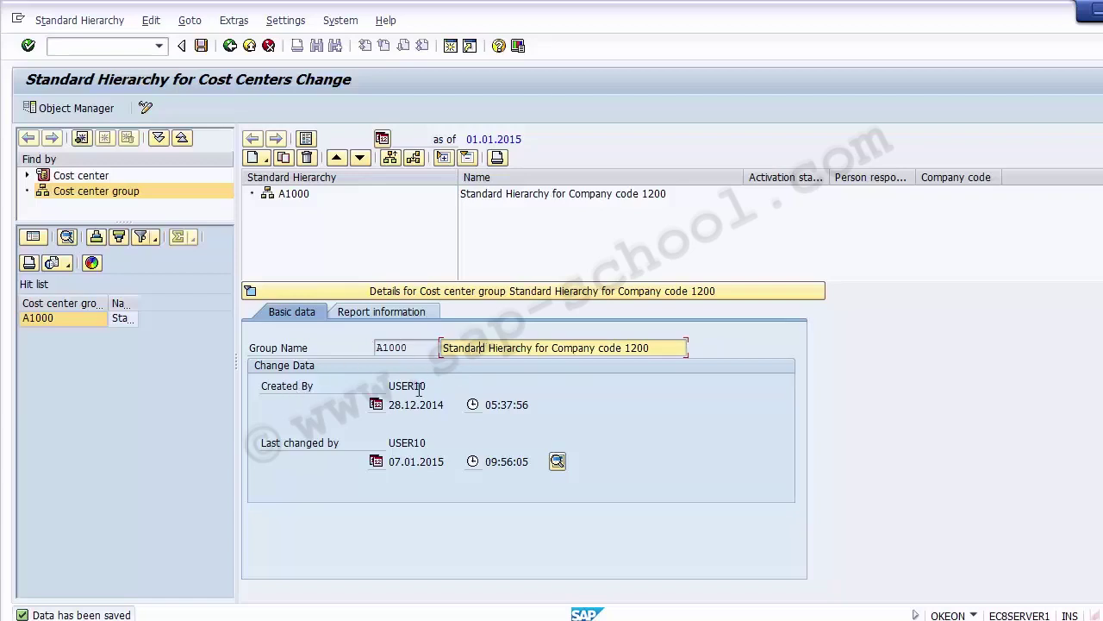
pyautogui.click(407, 387)
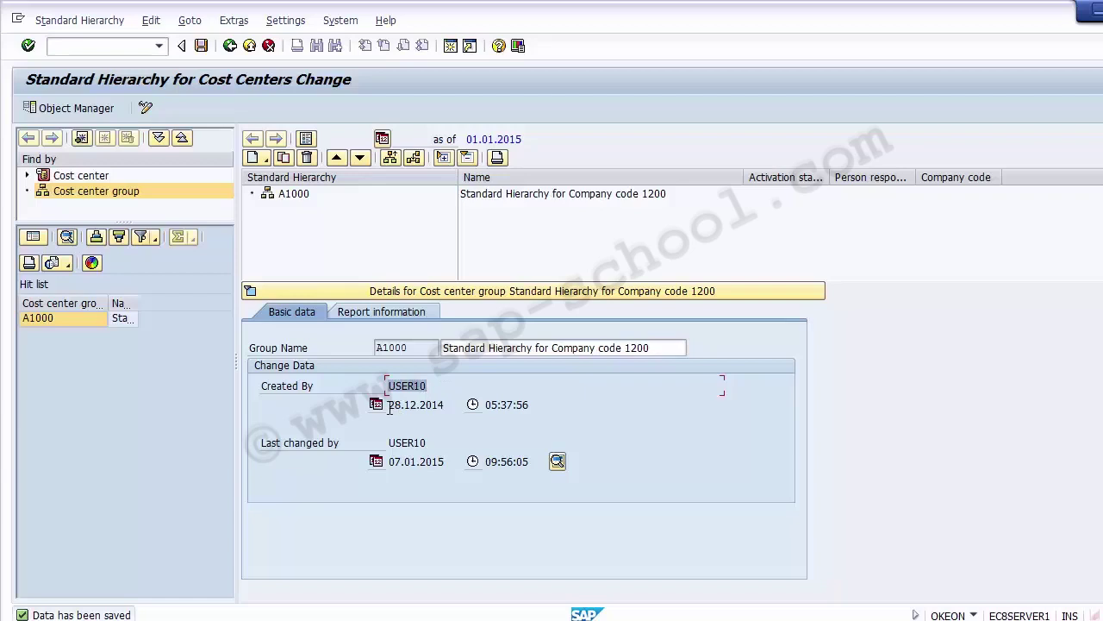
pyautogui.click(441, 404)
pyautogui.moveTo(485, 404); pyautogui.dragTo(576, 405)
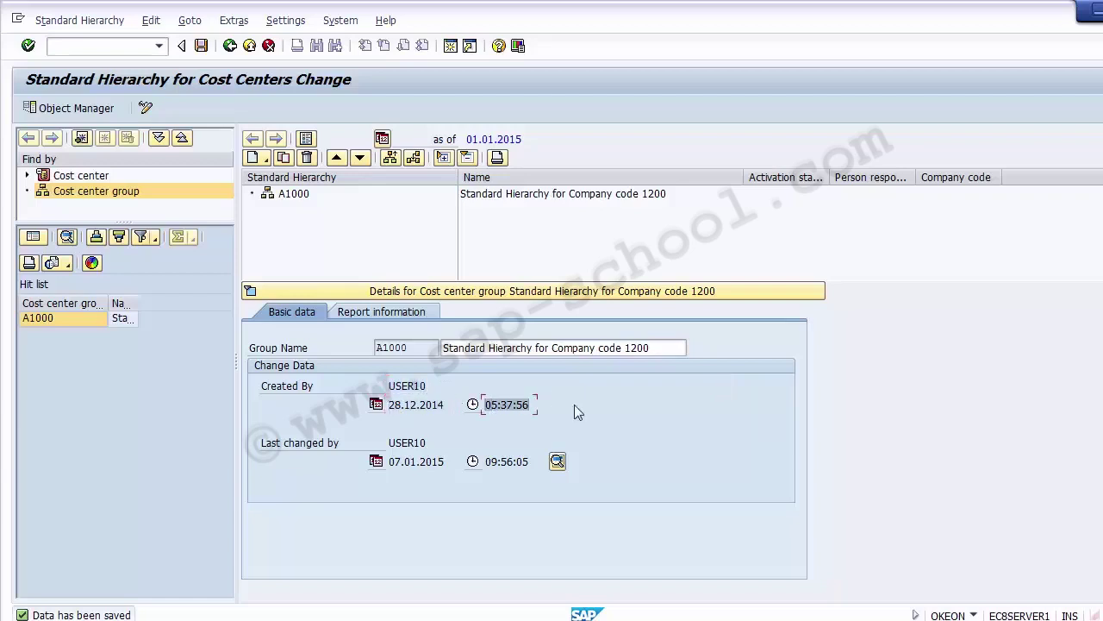
pyautogui.click(282, 445)
pyautogui.click(491, 349)
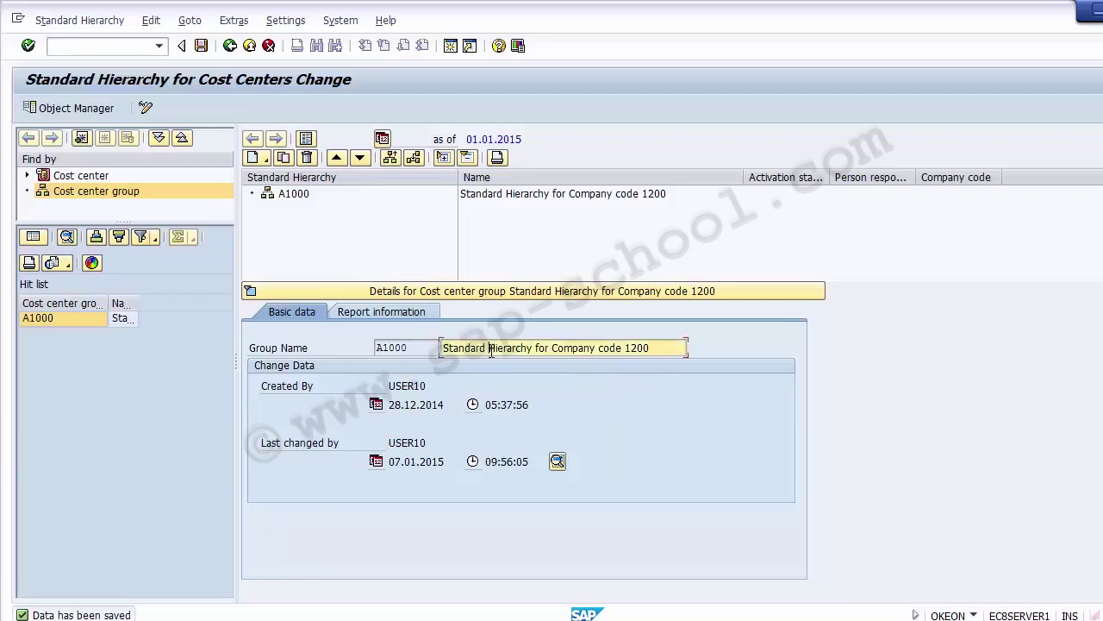
pyautogui.moveTo(391, 462); pyautogui.dragTo(473, 463)
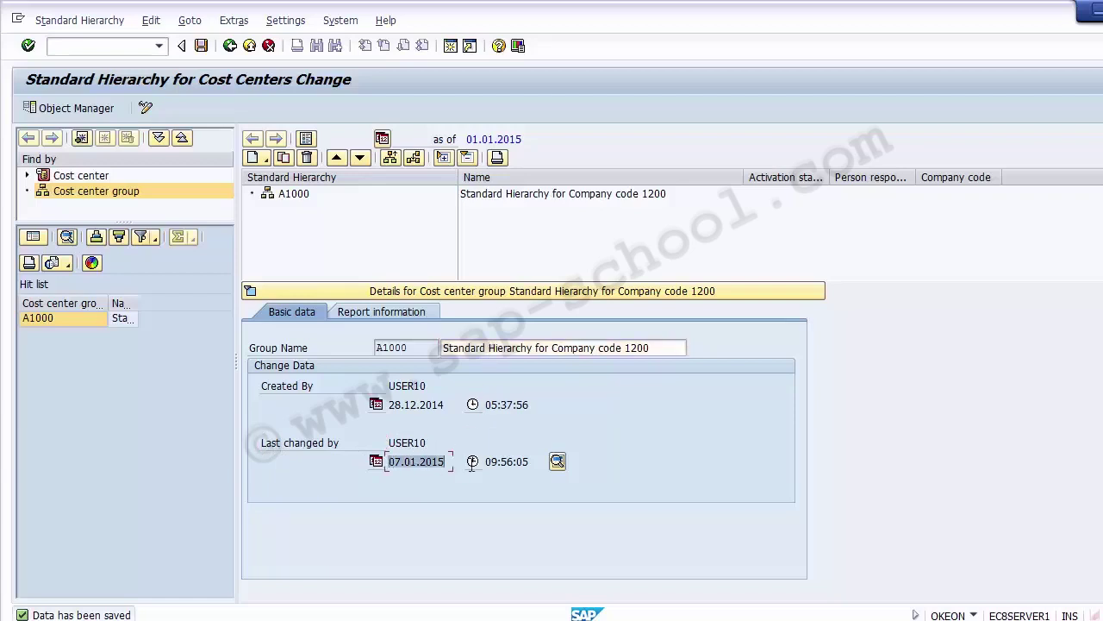
pyautogui.click(449, 461)
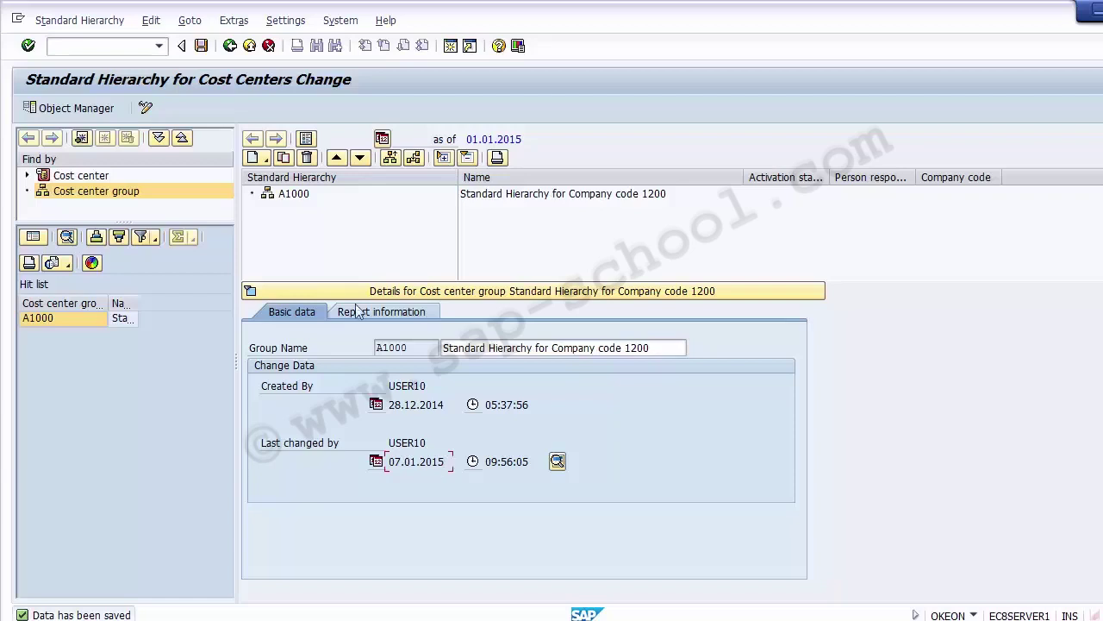
# - Save the standard hierarchy, return to the IMG structure and open the Define Cost Center Categories activity under Cost Centers
pyautogui.click(201, 46)
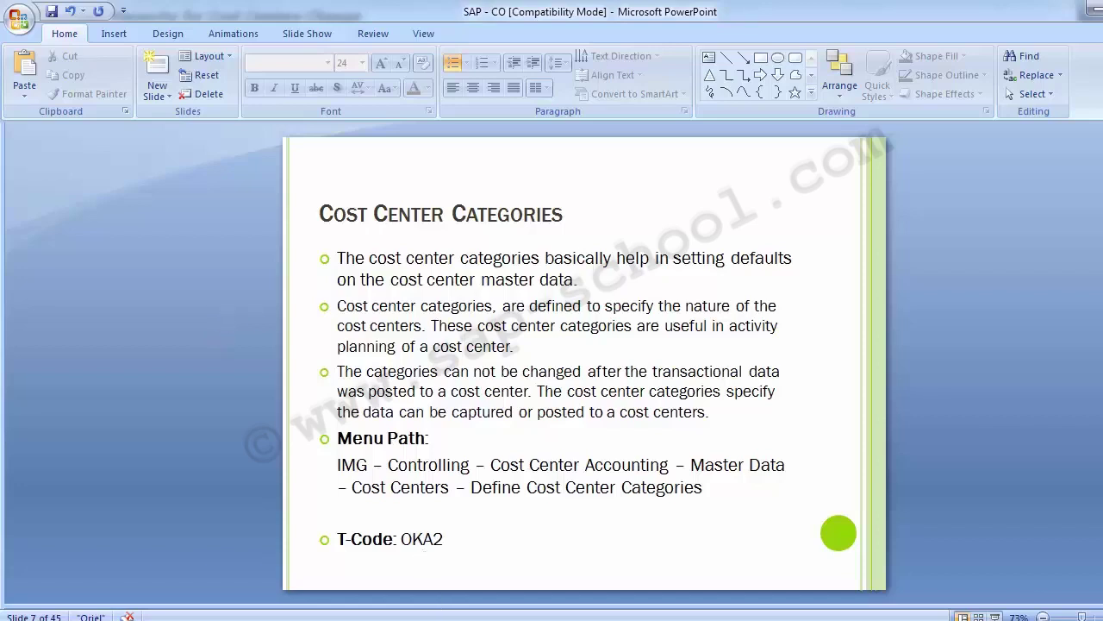
pyautogui.click(528, 543)
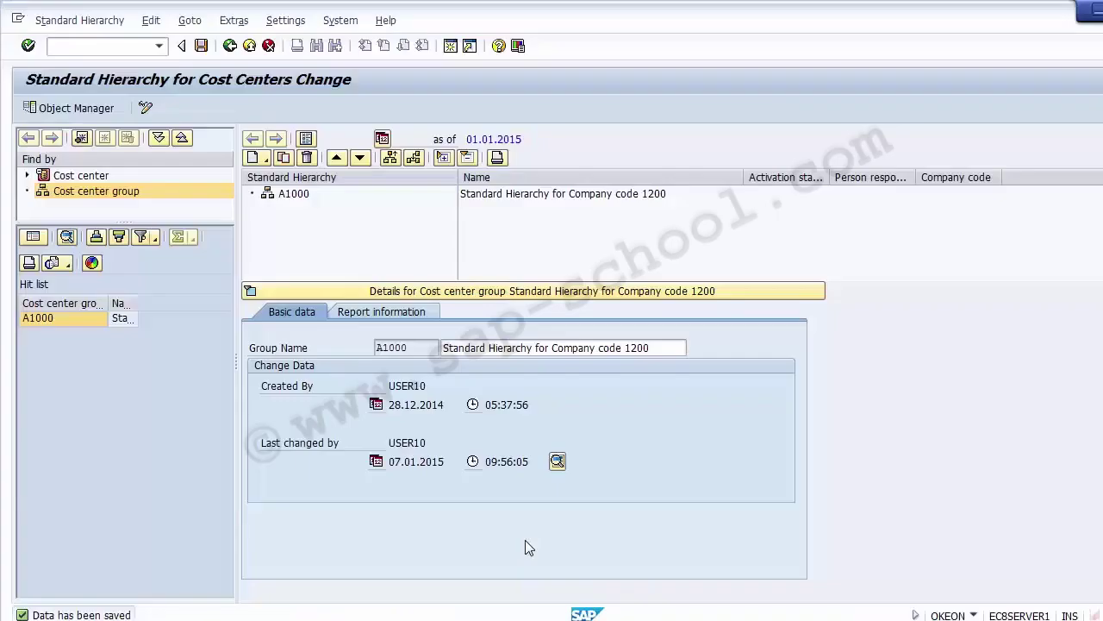
pyautogui.click(230, 48)
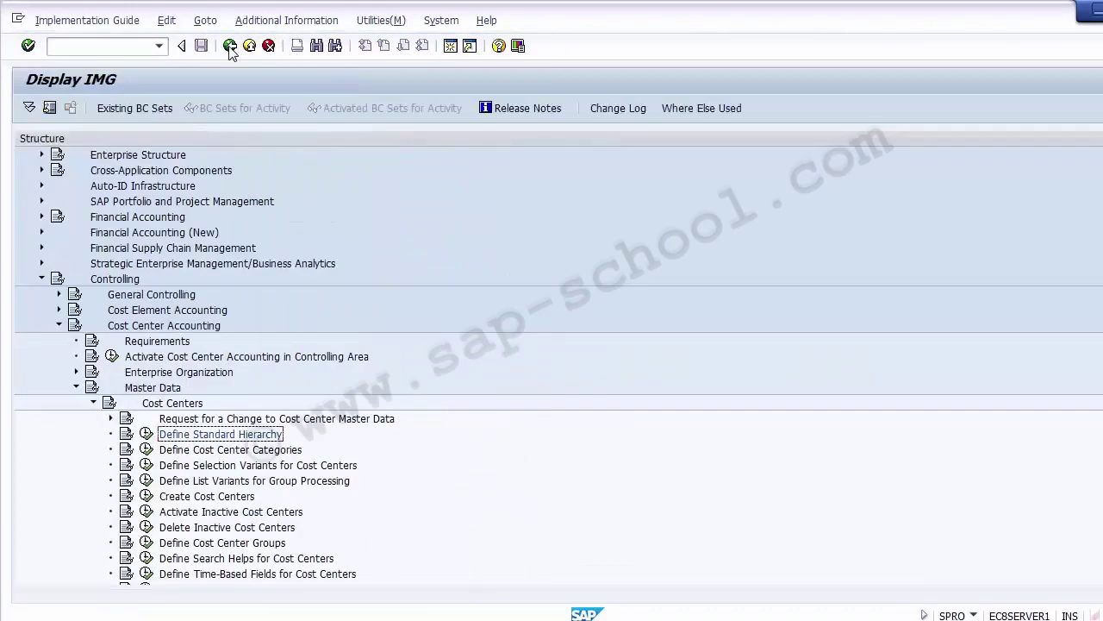
pyautogui.click(240, 453)
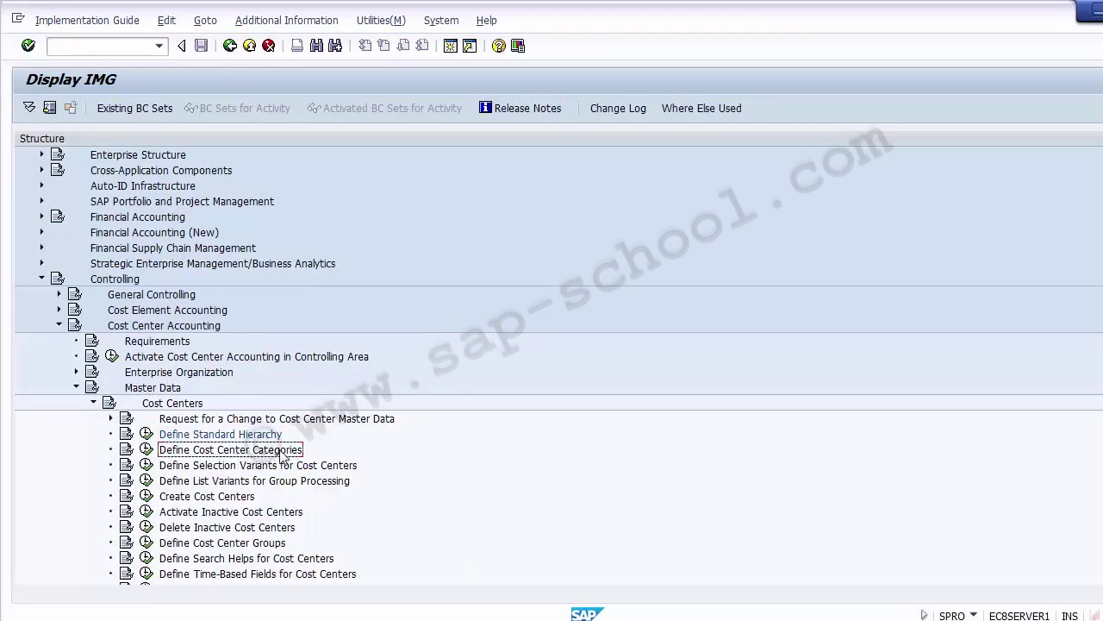
pyautogui.click(145, 451)
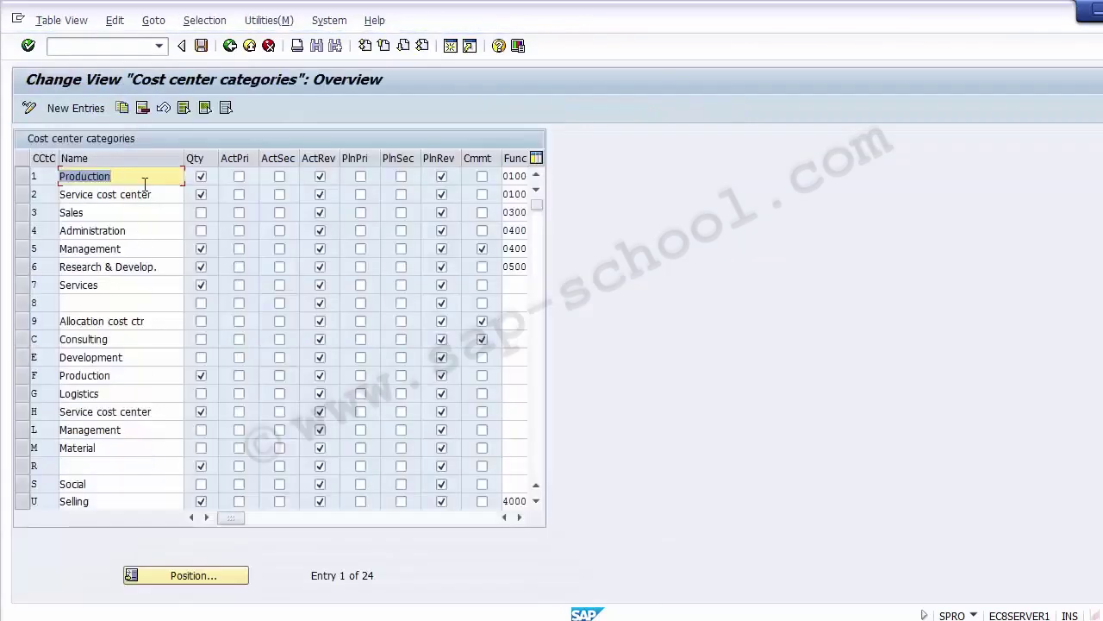
# - Review the names of the existing cost center categories and the one-character keys assigned to them
pyautogui.click(121, 193)
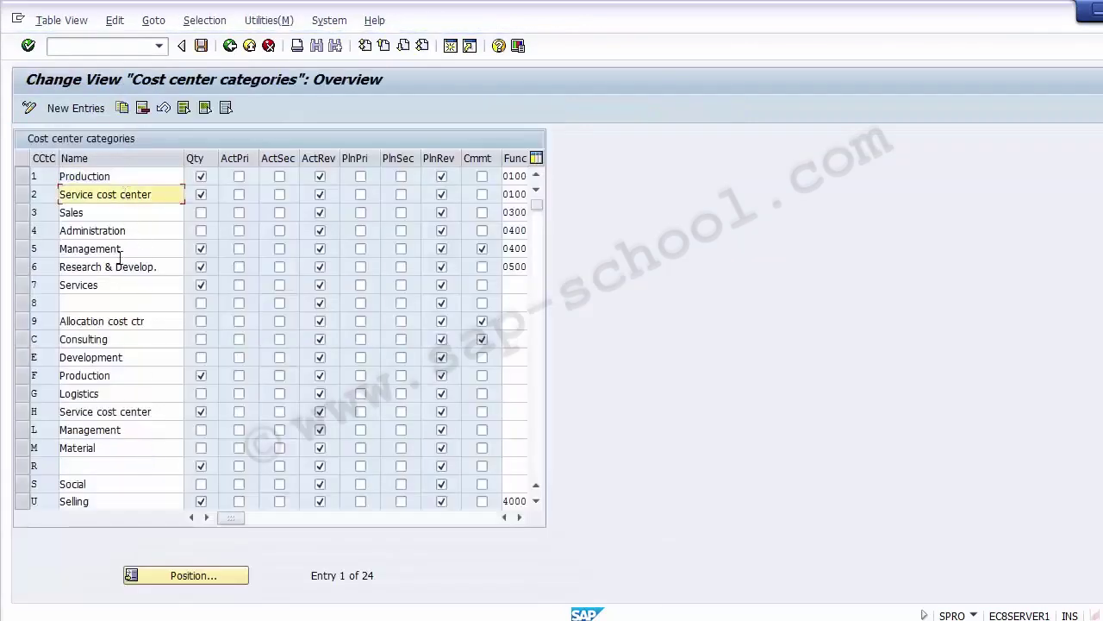
pyautogui.click(120, 284)
pyautogui.click(112, 177)
pyautogui.click(115, 195)
pyautogui.click(116, 213)
pyautogui.click(116, 230)
pyautogui.click(113, 248)
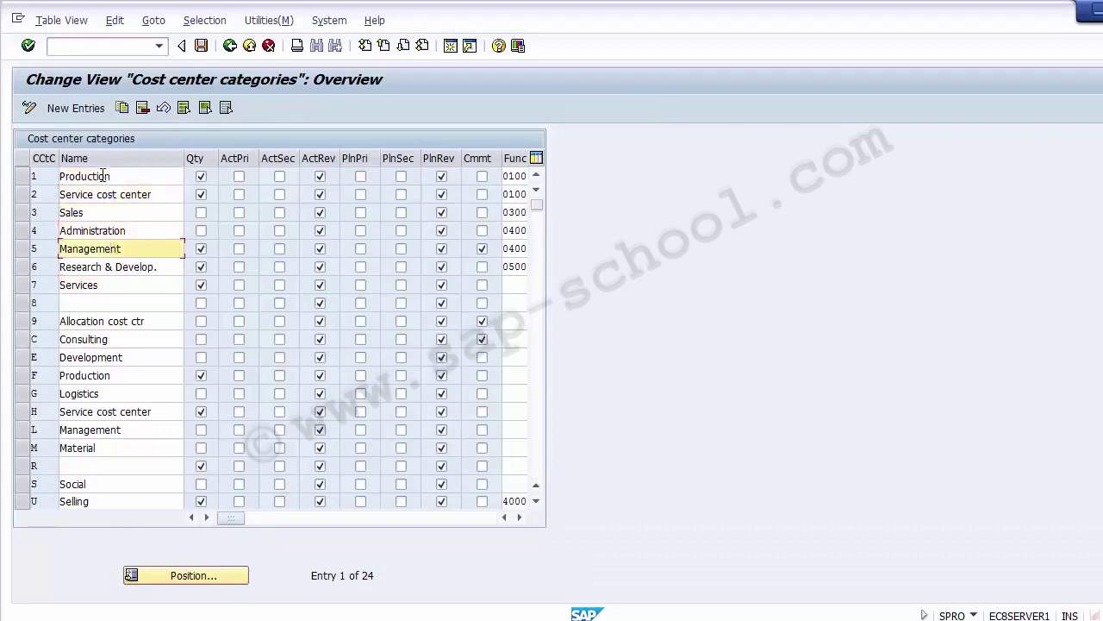
pyautogui.click(102, 176)
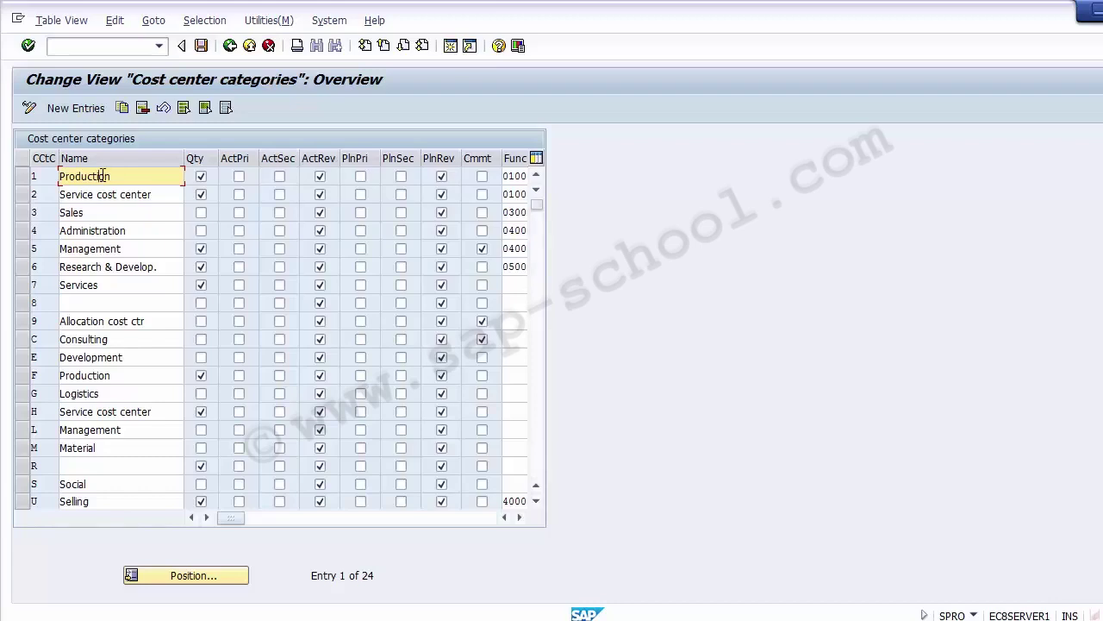
pyautogui.click(38, 174)
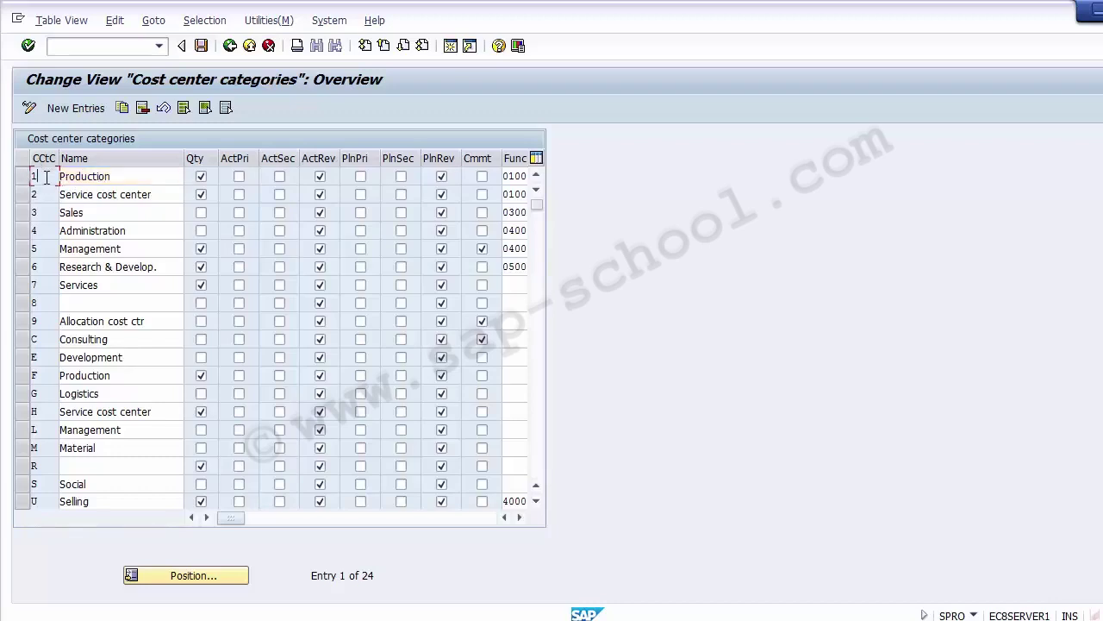
pyautogui.click(52, 323)
pyautogui.click(48, 229)
pyautogui.click(47, 194)
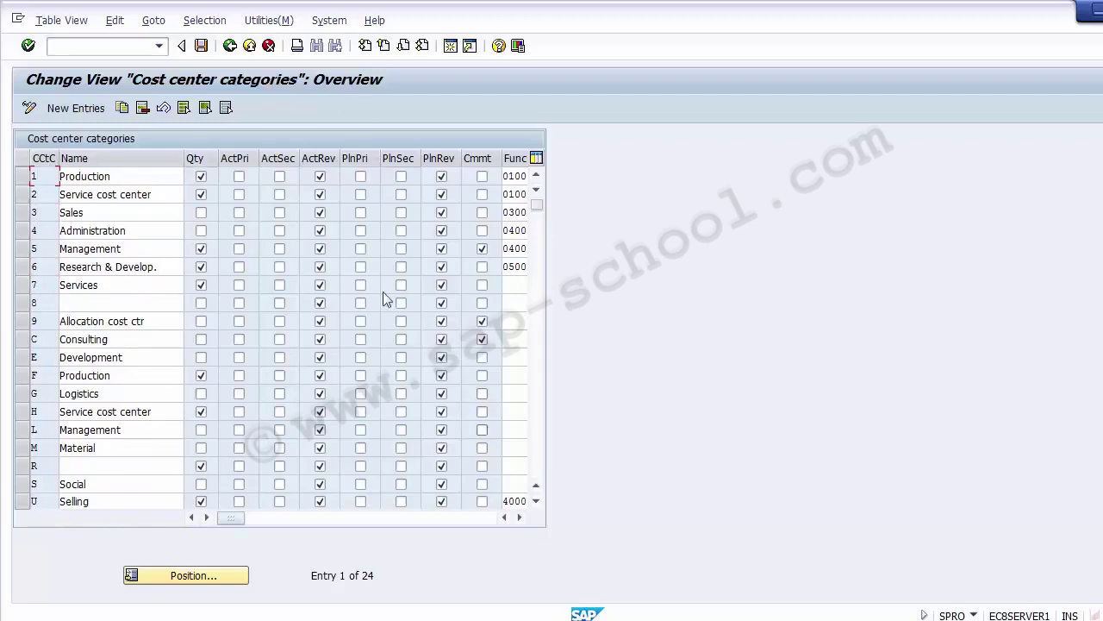
# - Add a new cost center category with the key A and the name Logistics
pyautogui.click(73, 112)
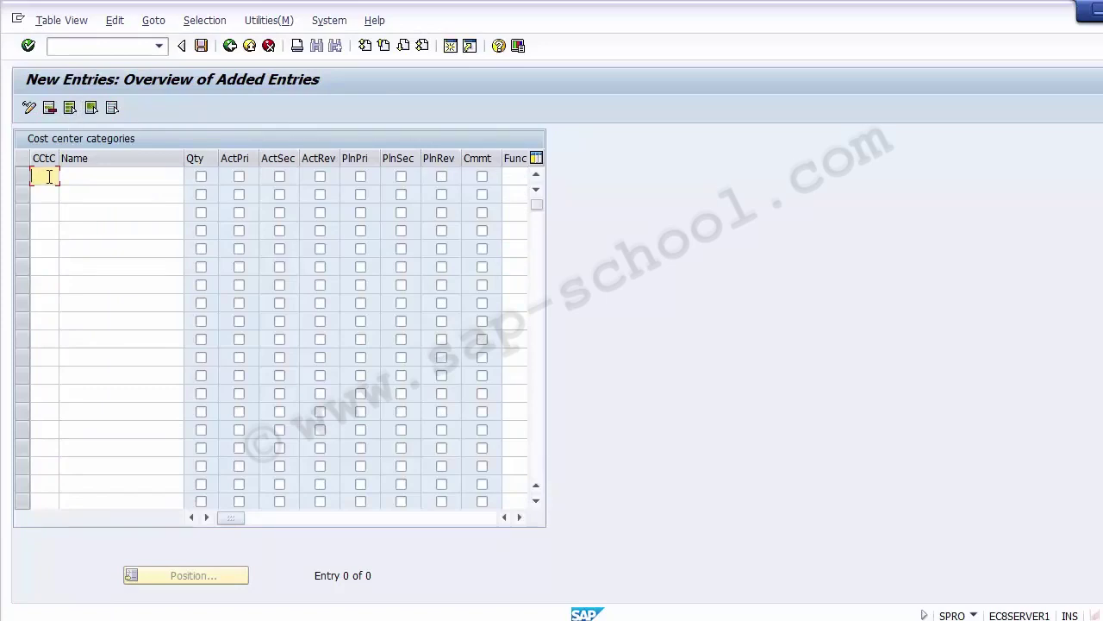
pyautogui.write('A')
pyautogui.click(92, 176)
pyautogui.write('Lo')
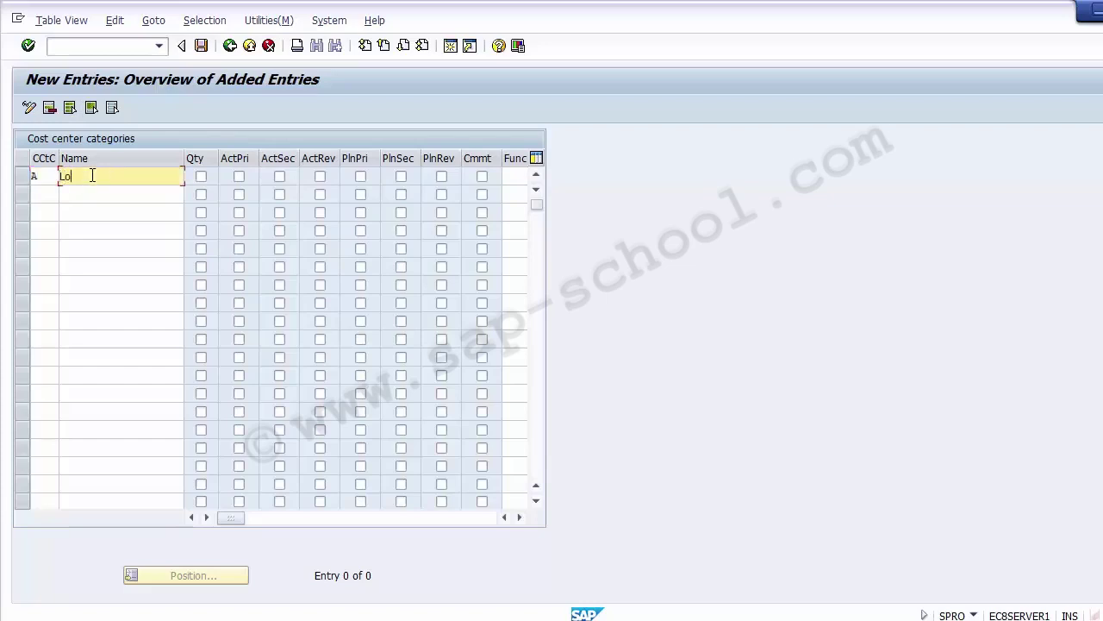
pyautogui.write('gistics')
# - Set the ActRev and PlnRev indicators for the Logistics category, leaving ActSec, PlnPri and PlnSec unset
pyautogui.click(198, 176)
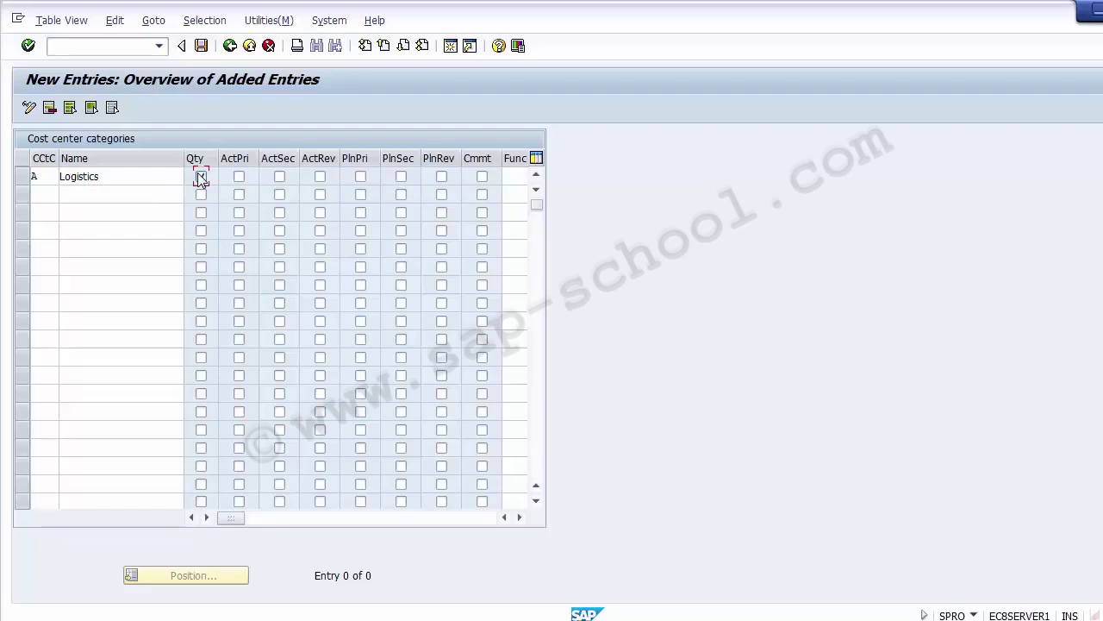
pyautogui.click(201, 178)
pyautogui.click(239, 177)
pyautogui.click(238, 178)
pyautogui.click(320, 178)
pyautogui.click(360, 177)
pyautogui.click(320, 177)
pyautogui.click(442, 177)
# - Open the possible functional areas for the Logistics category and examine the available keys and names throughout the list
pyautogui.click(520, 517)
pyautogui.click(520, 517)
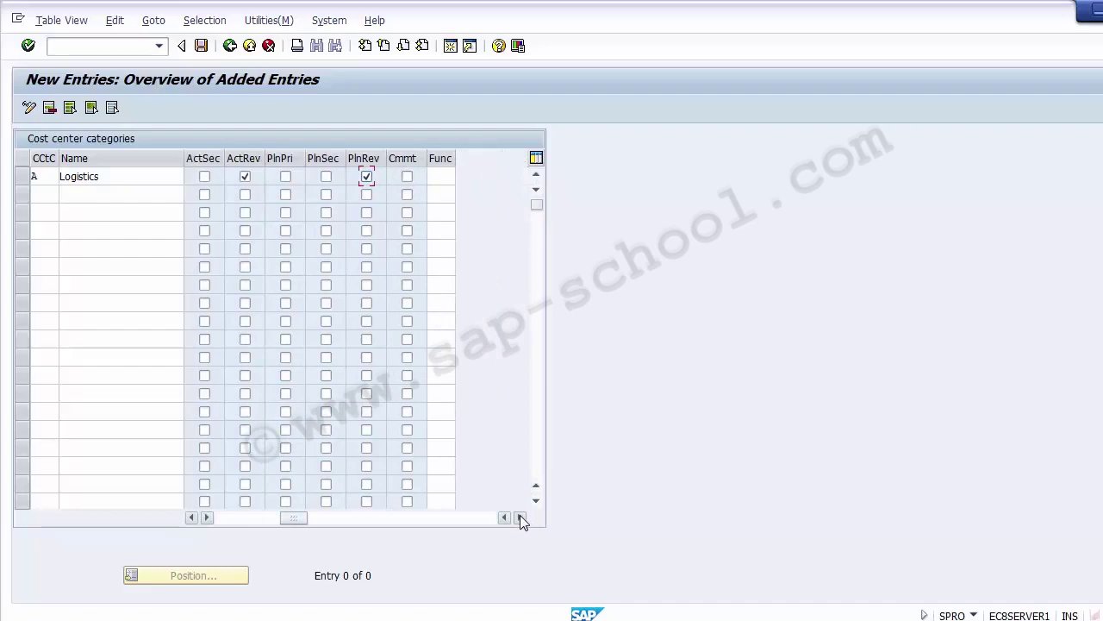
pyautogui.click(447, 175)
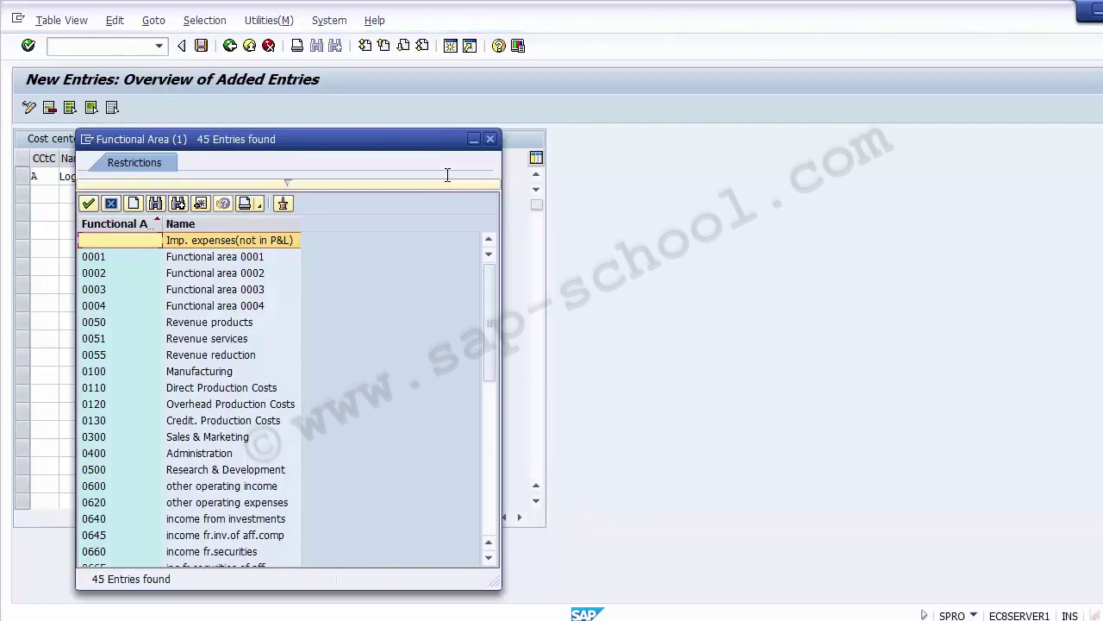
pyautogui.press('Down')
pyautogui.press('Down')
pyautogui.press('Down')
pyautogui.press('Down')
pyautogui.press('Down')
pyautogui.press('Down')
pyautogui.press('Down')
pyautogui.press('Down')
pyautogui.press('Down')
pyautogui.press('Down')
pyautogui.press('Down')
pyautogui.press('Down')
pyautogui.press('Down')
pyautogui.press('Down')
pyautogui.press('Down')
pyautogui.press('Down')
pyautogui.press('Down')
pyautogui.press('Down')
pyautogui.press('Down')
pyautogui.press('Down')
pyautogui.press('Down')
pyautogui.press('Down')
pyautogui.press('Down')
pyautogui.press('Down')
pyautogui.press('Down')
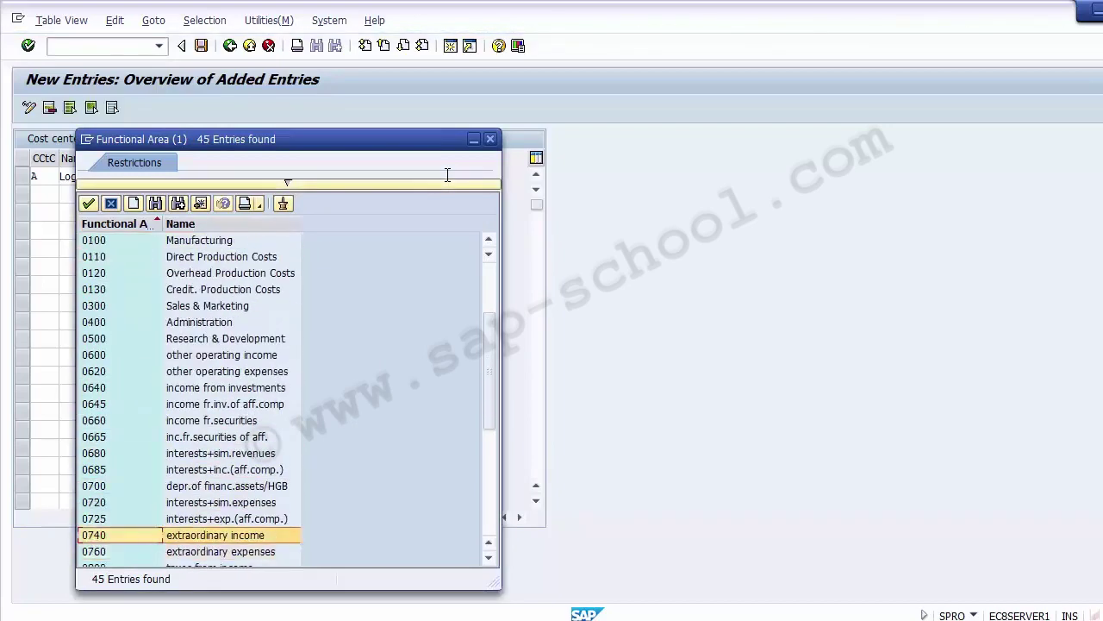
pyautogui.press('Up')
pyautogui.press('Up')
pyautogui.press('Up')
pyautogui.press('Up')
pyautogui.press('Up')
pyautogui.press('Up')
pyautogui.press('Up')
pyautogui.press('Up')
pyautogui.press('Up')
pyautogui.press('Up')
pyautogui.press('Up')
pyautogui.press('Up')
pyautogui.press('Up')
pyautogui.press('Up')
pyautogui.press('Up')
pyautogui.press('Up')
pyautogui.press('Up')
pyautogui.press('Up')
pyautogui.press('Up')
pyautogui.press('Up')
pyautogui.press('Down')
pyautogui.press('Down')
pyautogui.press('Down')
pyautogui.press('Down')
pyautogui.press('Down')
pyautogui.press('Down')
pyautogui.press('Down')
pyautogui.press('Down')
pyautogui.press('Down')
pyautogui.press('Down')
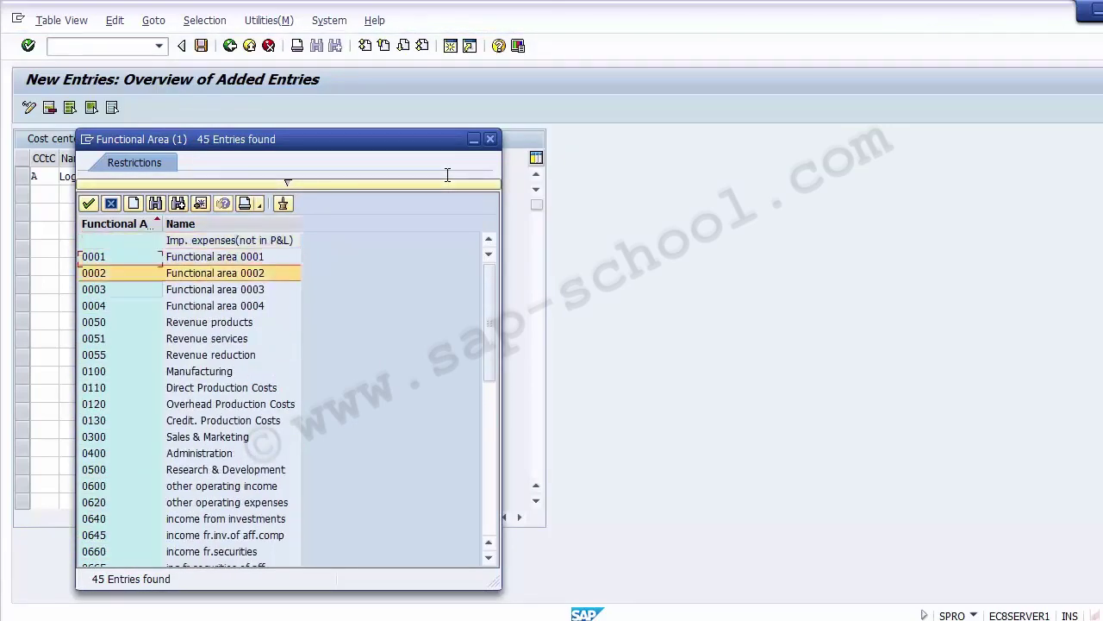
pyautogui.press('Down')
pyautogui.press('Down')
pyautogui.press('Down')
pyautogui.press('Down')
pyautogui.press('Down')
pyautogui.press('Down')
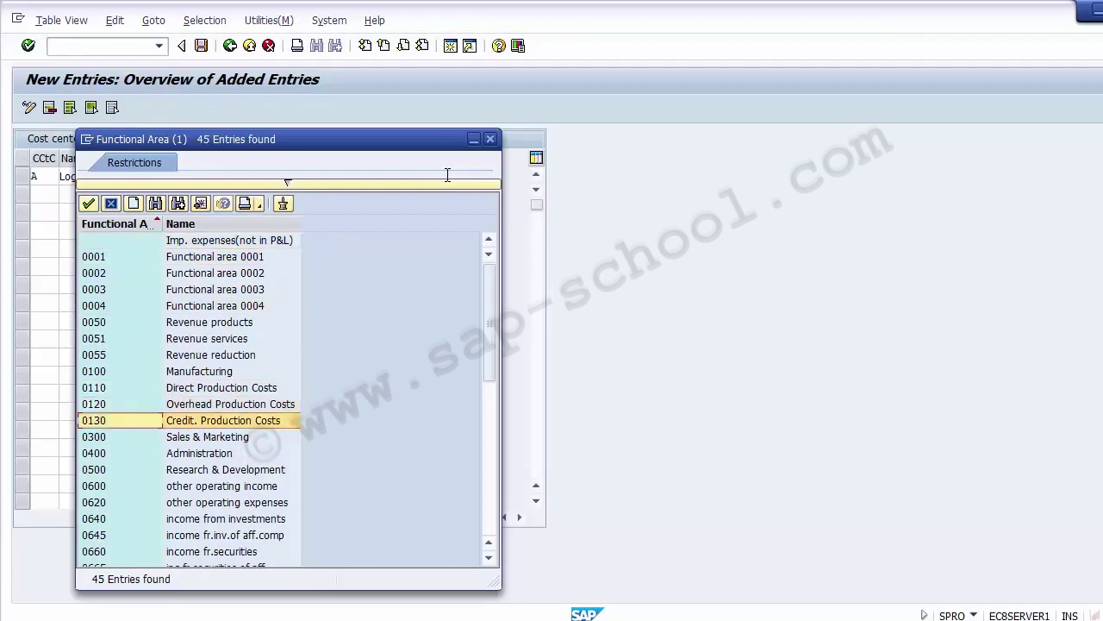
pyautogui.press('Up')
pyautogui.press('Up')
pyautogui.press('Up')
pyautogui.press('Up')
pyautogui.press('Up')
pyautogui.press('Up')
pyautogui.press('Up')
pyautogui.press('Up')
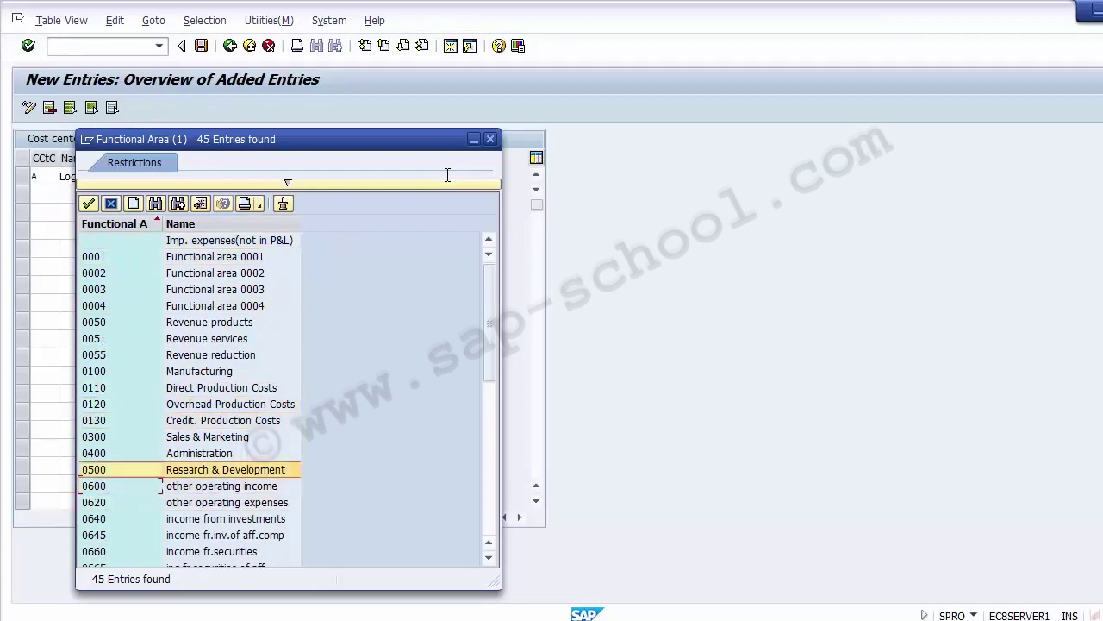
pyautogui.press('Up')
pyautogui.press('Up')
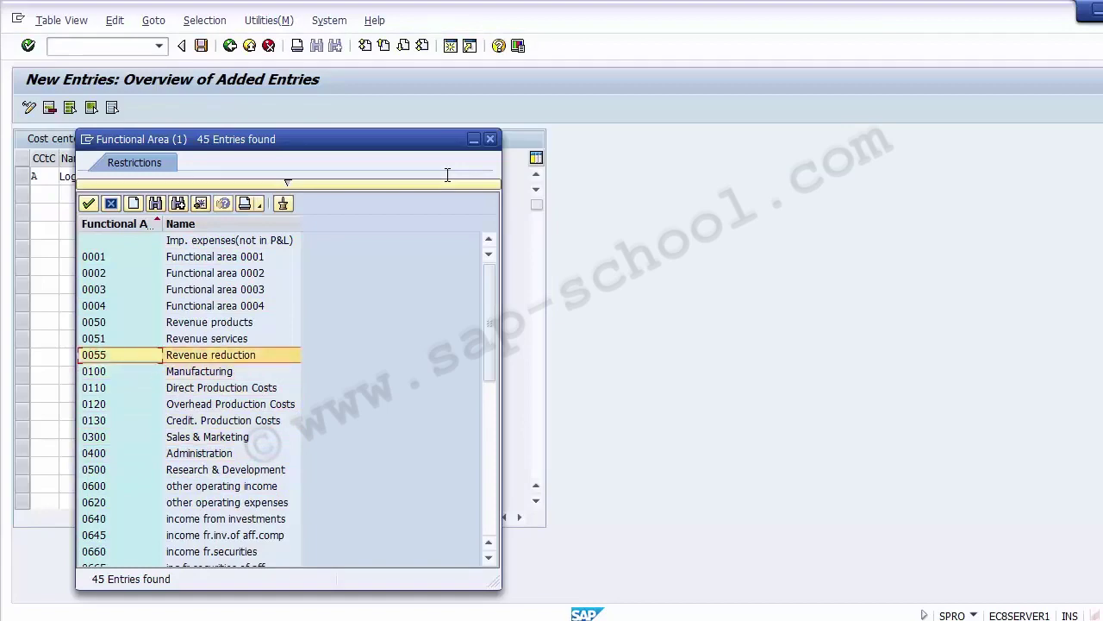
pyautogui.press('Down')
pyautogui.press('Down')
pyautogui.press('Down')
pyautogui.press('Down')
pyautogui.press('Down')
pyautogui.press('Down')
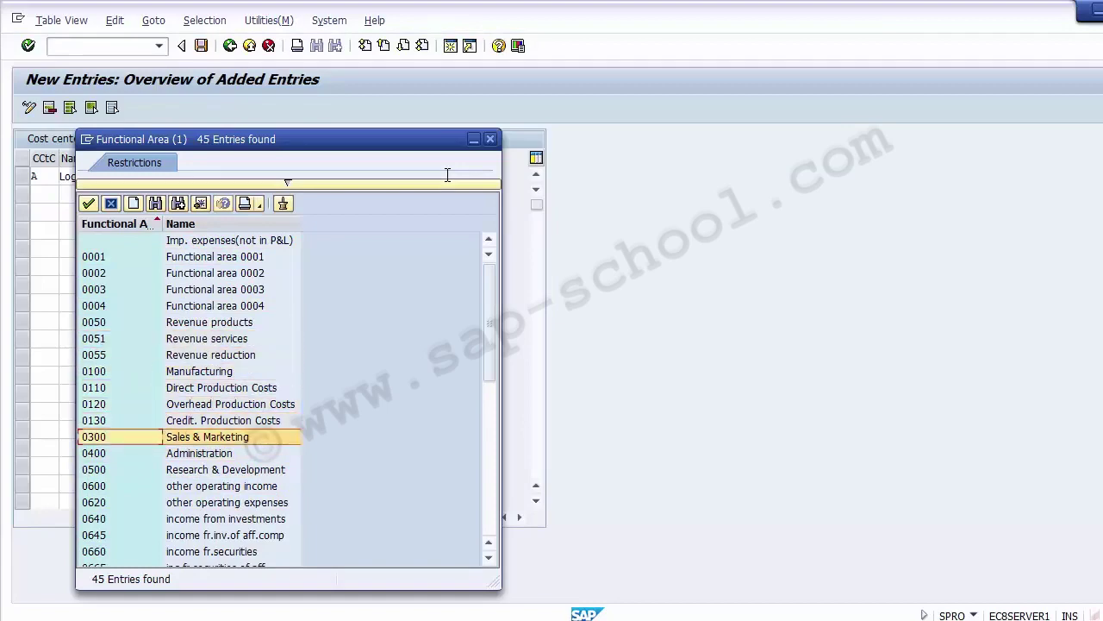
pyautogui.press('Down')
pyautogui.press('Down')
pyautogui.press('Down')
pyautogui.press('Down')
pyautogui.press('Down')
pyautogui.press('Down')
pyautogui.press('Down')
pyautogui.press('Down')
pyautogui.press('Down')
pyautogui.press('Down')
pyautogui.press('Down')
pyautogui.press('Down')
pyautogui.press('Down')
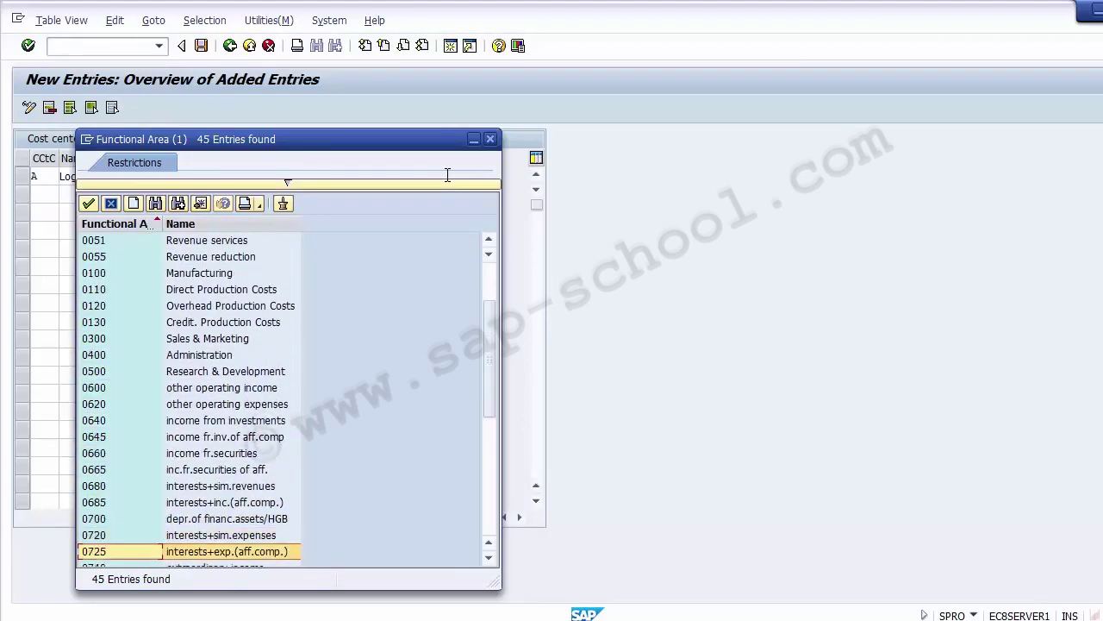
pyautogui.press('Down')
pyautogui.press('Down')
pyautogui.press('Down')
pyautogui.press('Down')
pyautogui.press('Down')
pyautogui.press('Down')
pyautogui.press('Down')
pyautogui.press('Down')
pyautogui.press('Down')
pyautogui.press('Down')
pyautogui.press('Down')
pyautogui.press('Down')
pyautogui.press('Down')
pyautogui.press('Down')
pyautogui.press('Down')
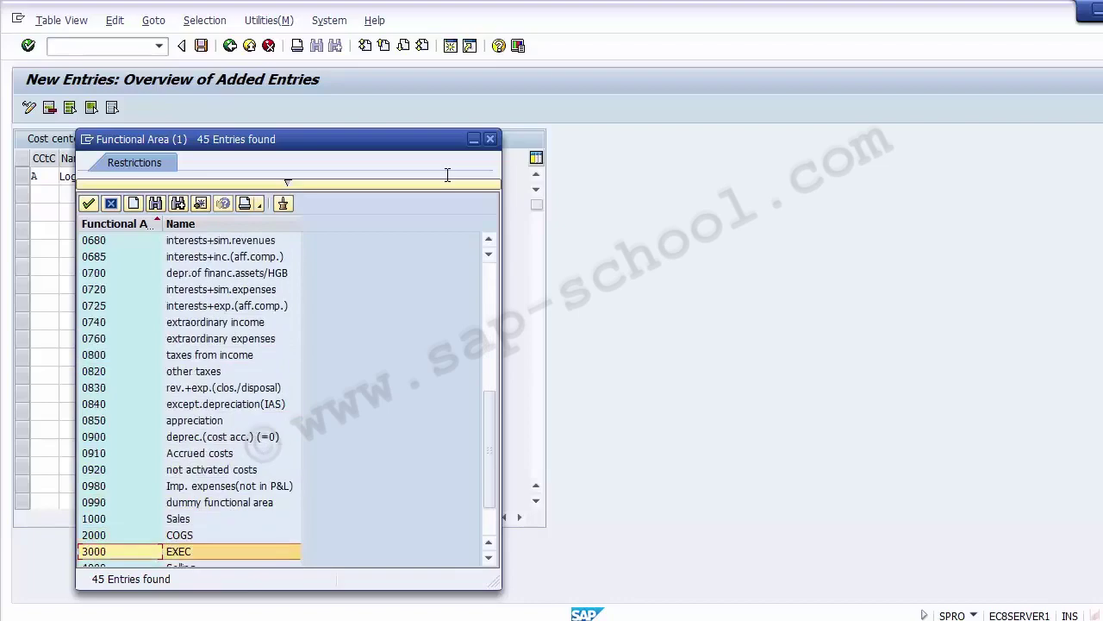
pyautogui.press('Down')
pyautogui.press('Down')
pyautogui.press('Down')
pyautogui.press('Down')
pyautogui.press('Up')
pyautogui.press('Up')
pyautogui.press('Up')
pyautogui.press('Up')
pyautogui.press('Up')
pyautogui.press('Up')
pyautogui.press('Up')
pyautogui.press('Up')
pyautogui.press('Up')
pyautogui.press('Up')
pyautogui.press('Up')
pyautogui.press('Up')
pyautogui.press('Up')
pyautogui.press('Up')
pyautogui.press('Up')
pyautogui.press('Up')
pyautogui.press('Up')
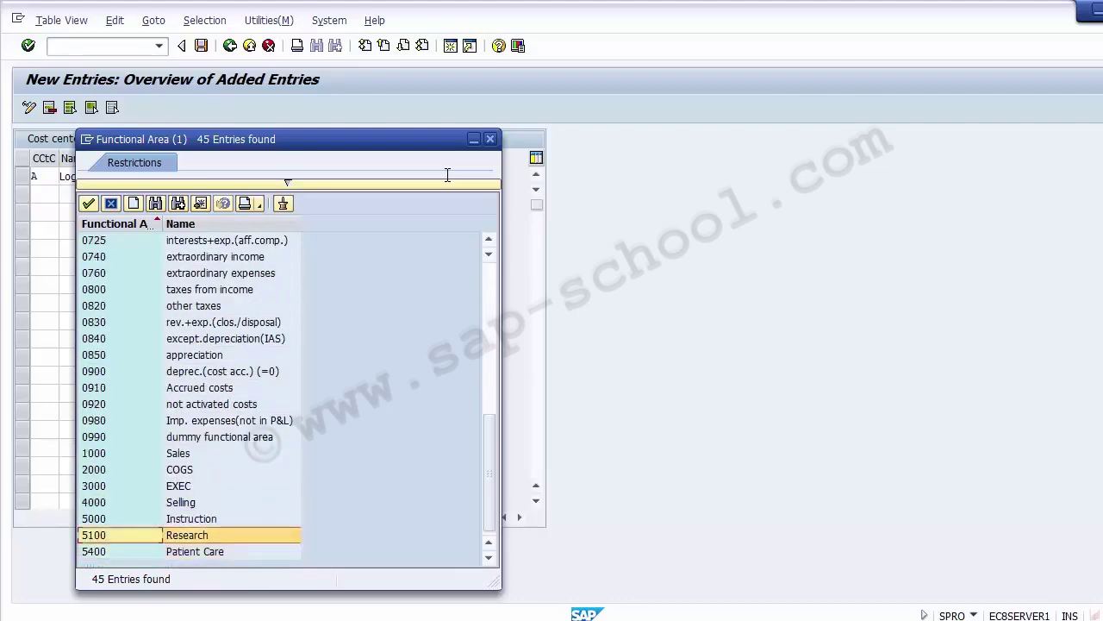
pyautogui.press('Up')
pyautogui.press('Up')
pyautogui.press('Up')
pyautogui.press('Up')
pyautogui.press('Up')
pyautogui.press('Up')
pyautogui.press('Up')
pyautogui.press('Up')
pyautogui.press('Up')
pyautogui.press('Up')
pyautogui.press('Up')
pyautogui.press('Up')
pyautogui.press('Up')
pyautogui.press('Up')
pyautogui.press('Up')
pyautogui.press('Up')
pyautogui.press('Up')
pyautogui.press('Up')
pyautogui.press('Up')
pyautogui.press('Up')
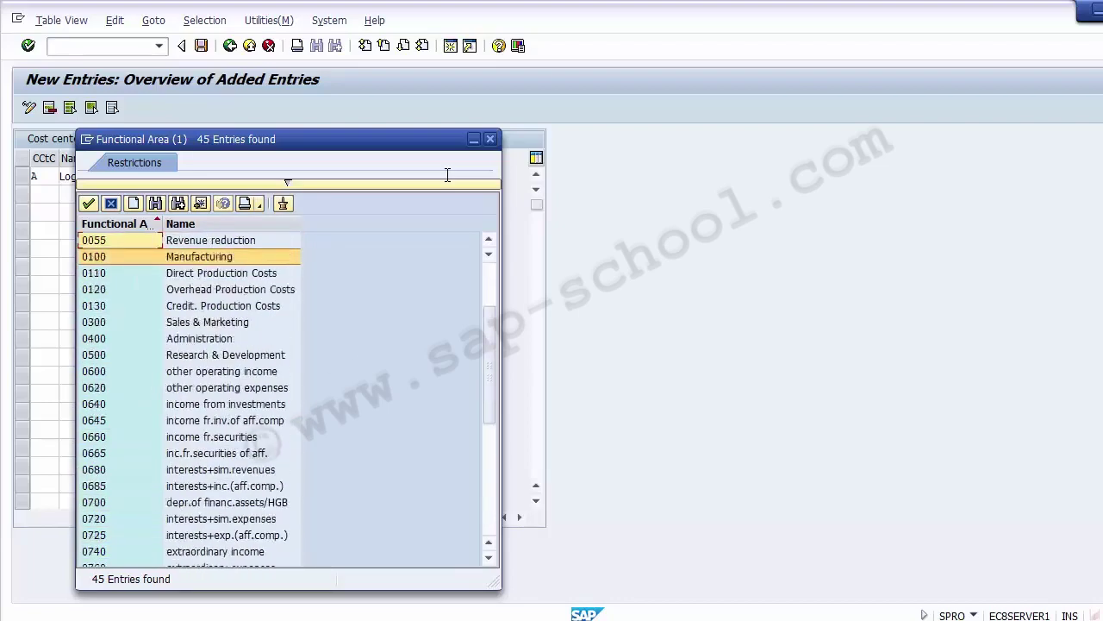
# - Assign functional area 0100 (Manufacturing) to the Logistics cost center category
pyautogui.press('Down')
pyautogui.press('Down')
pyautogui.press('Down')
pyautogui.press('Down')
pyautogui.press('Down')
pyautogui.press('Down')
pyautogui.press('Down')
pyautogui.press('Down')
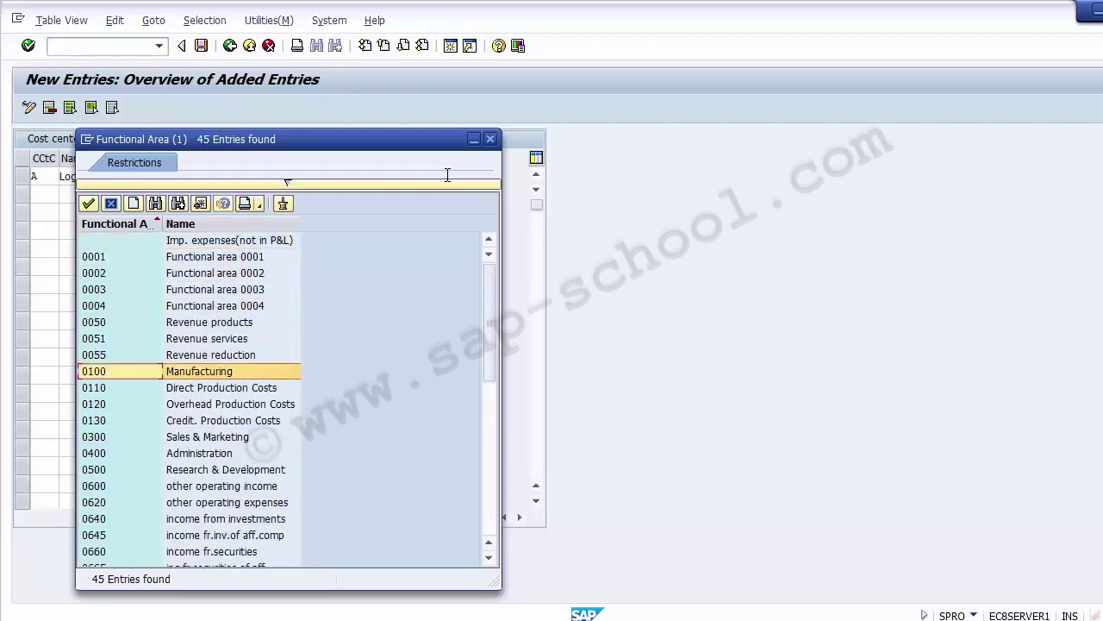
pyautogui.press('Down')
pyautogui.press('Down')
pyautogui.press('Down')
pyautogui.press('Down')
pyautogui.press('Down')
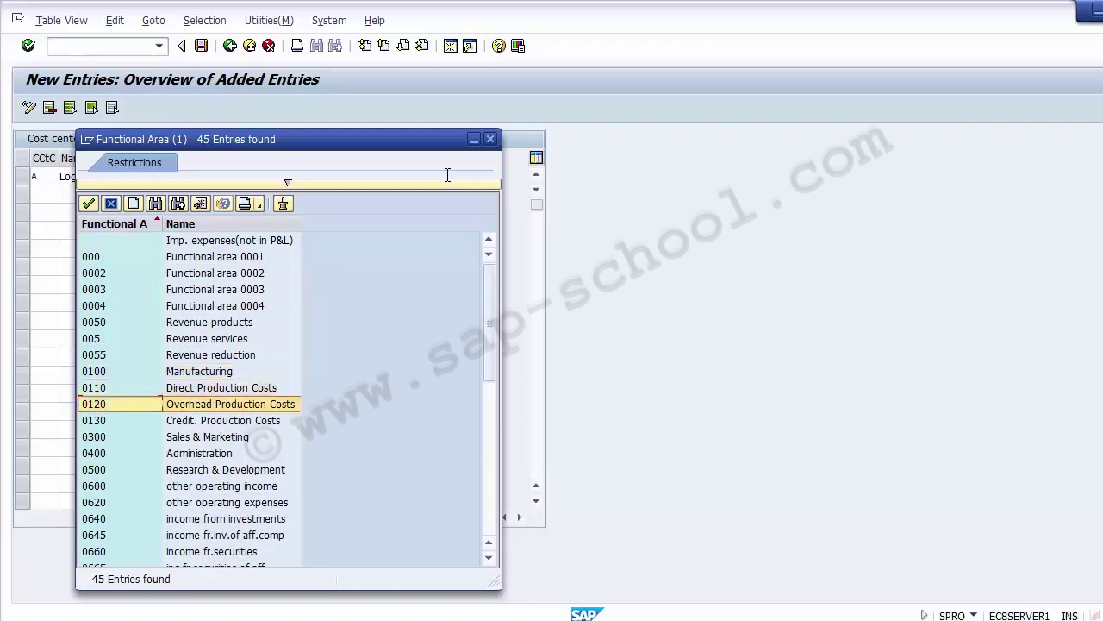
pyautogui.press('Up')
pyautogui.press('Up')
pyautogui.press('Up')
pyautogui.press('Up')
pyautogui.press('Up')
pyautogui.press('Return')
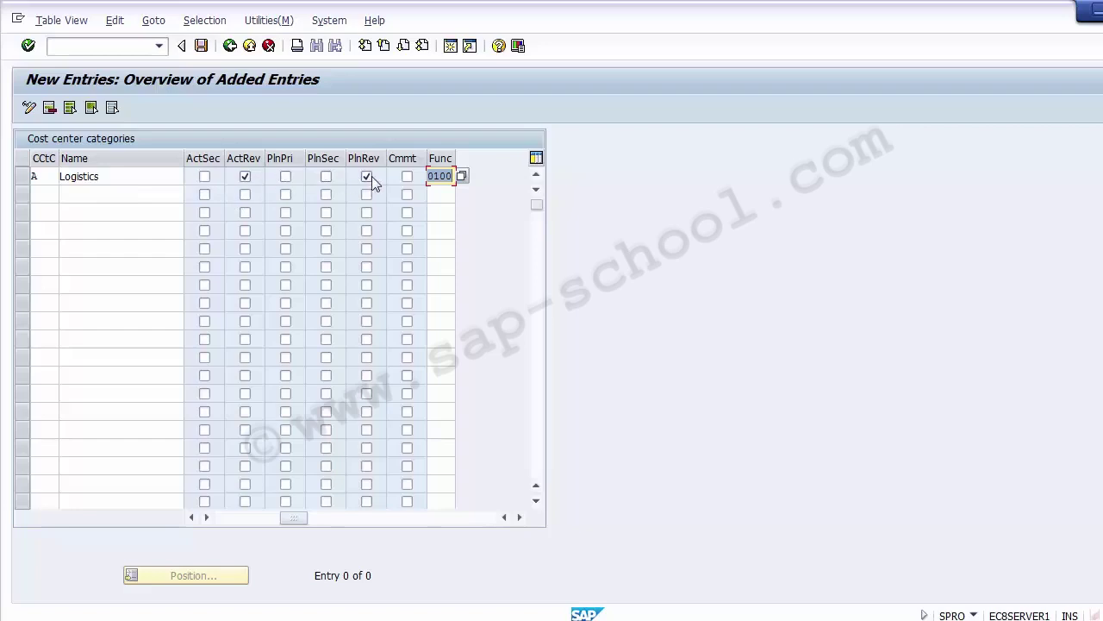
# - Save the new Logistics category, check its row in the cost center categories overview and leave the overview
pyautogui.moveTo(284, 516); pyautogui.dragTo(230, 517)
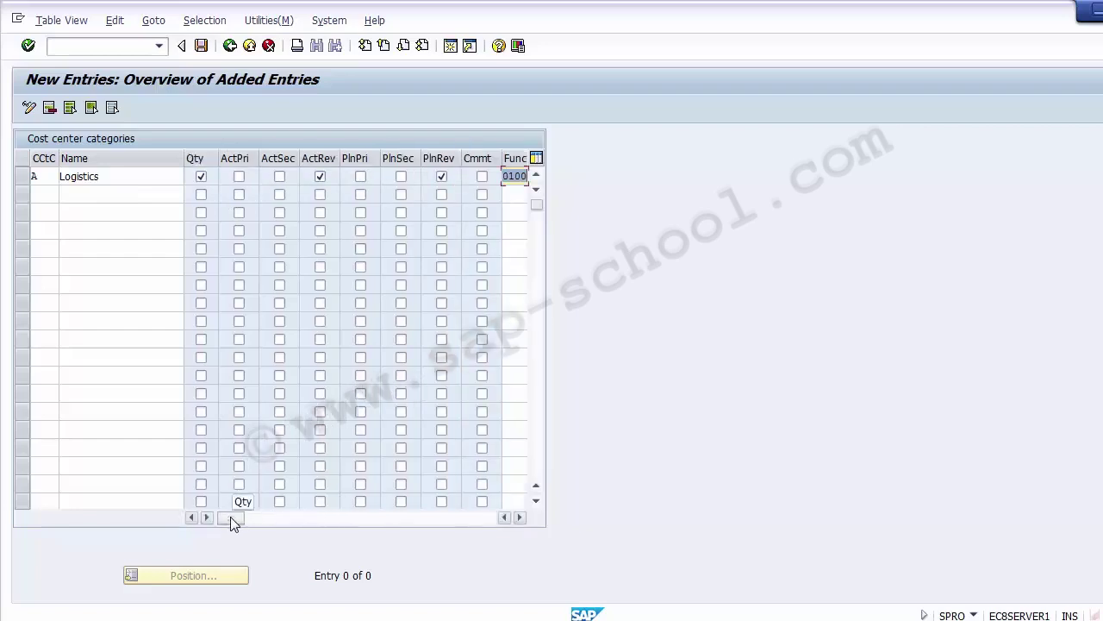
pyautogui.click(205, 49)
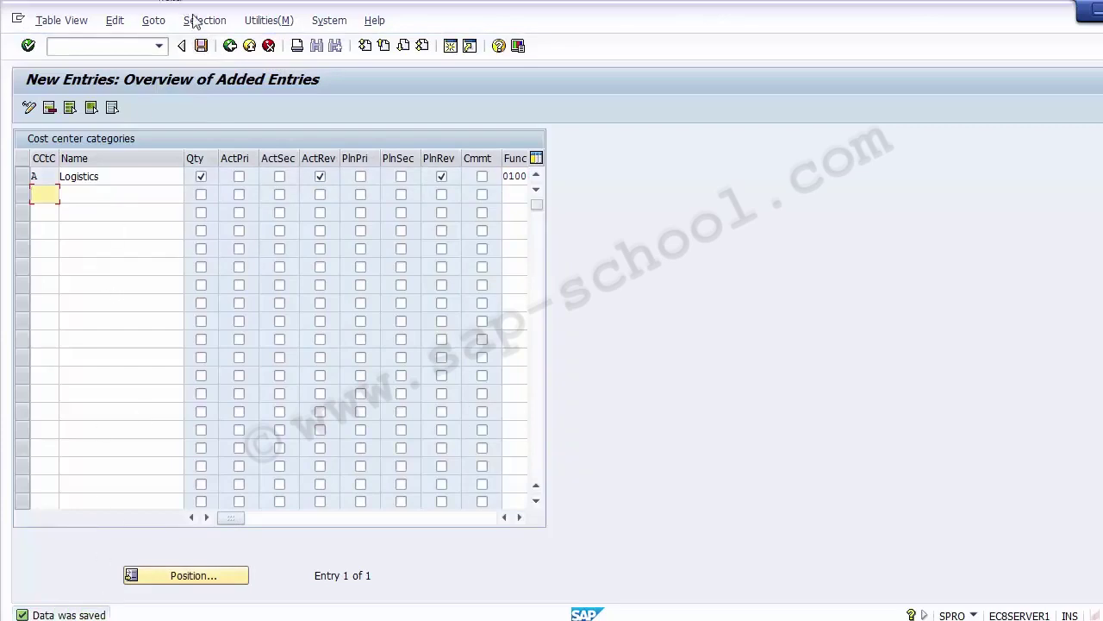
pyautogui.click(230, 47)
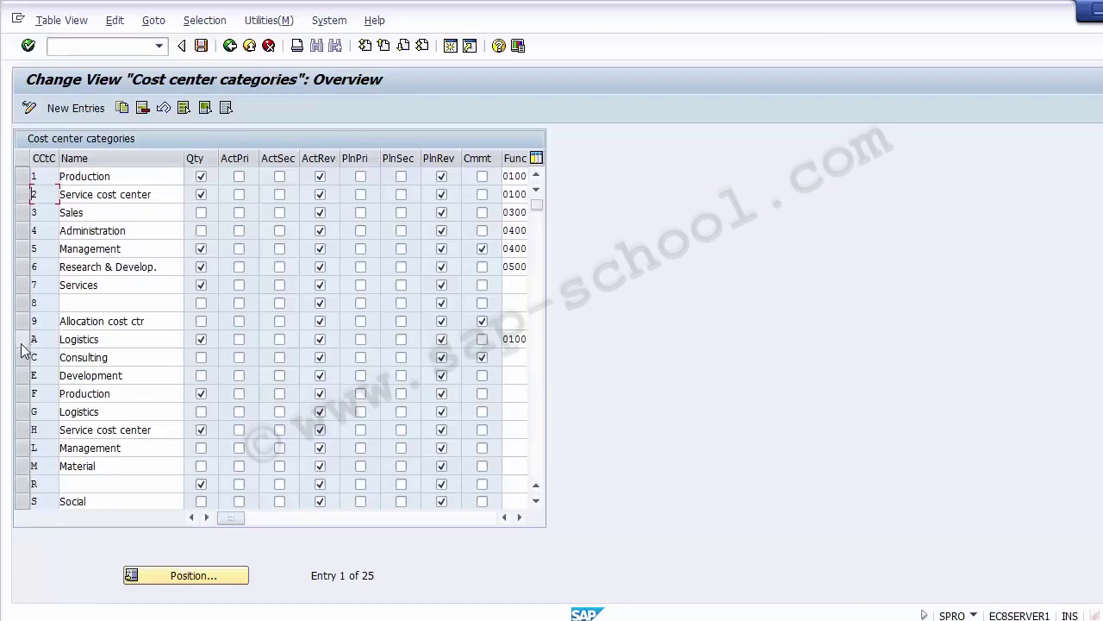
pyautogui.click(22, 341)
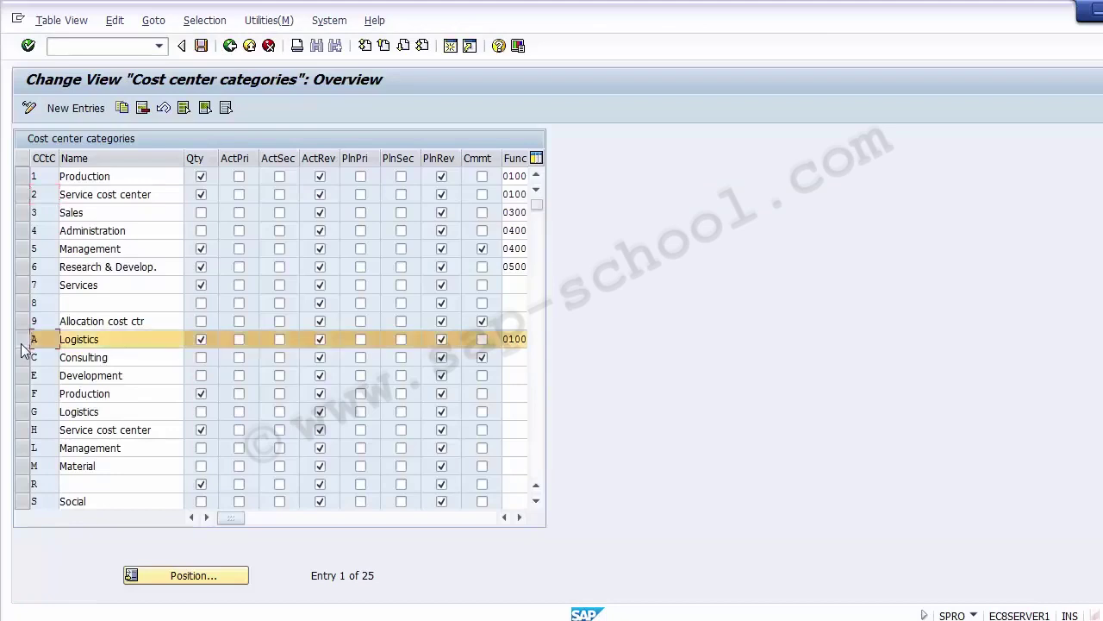
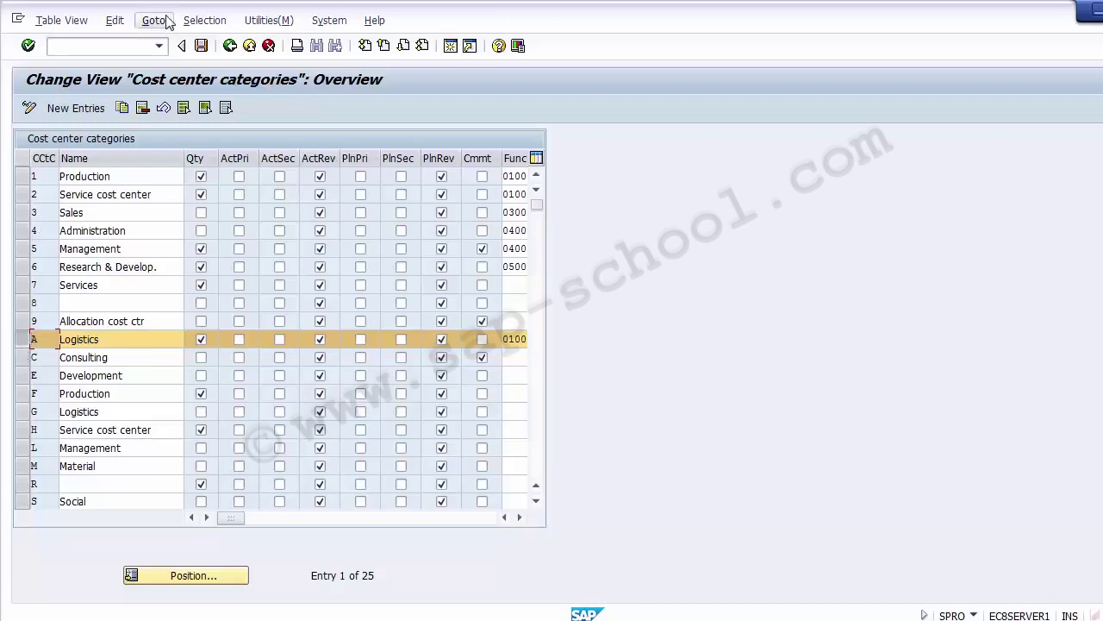
pyautogui.click(230, 48)
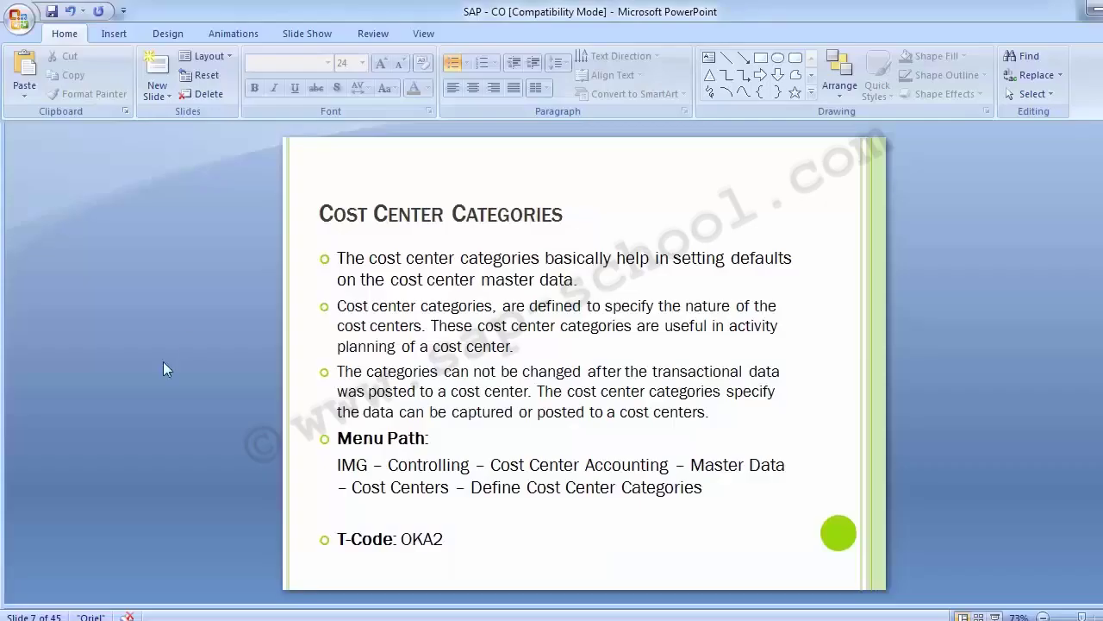
# - Advance the presentation to the Cost Center slide, read it and switch back to the SAP implementation guide
pyautogui.press('pagedown')
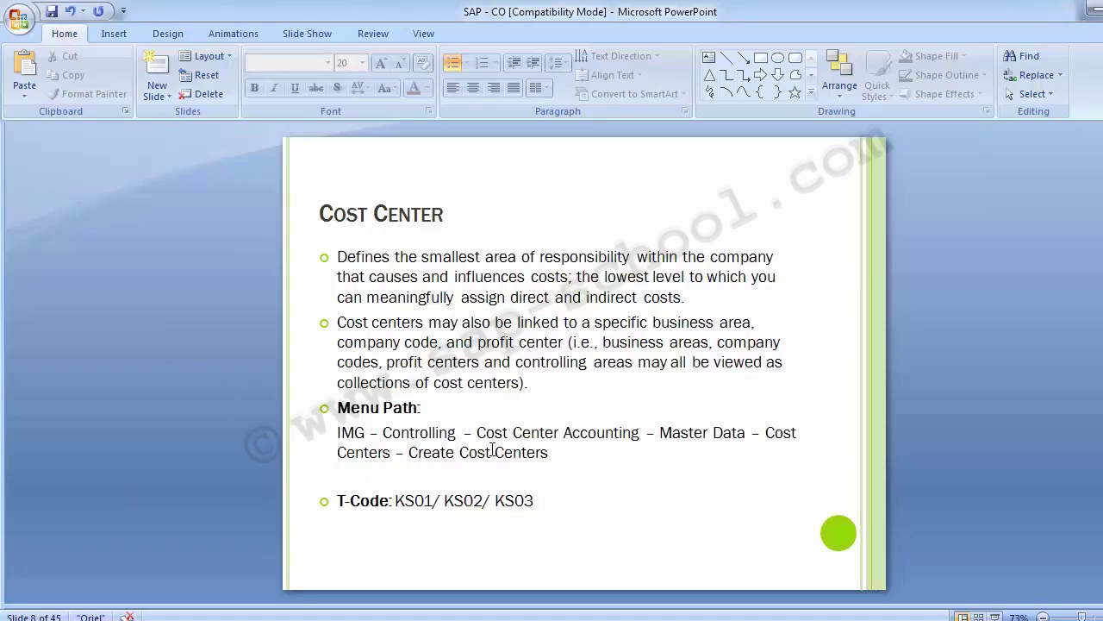
pyautogui.hotkey('alt', 'Tab')
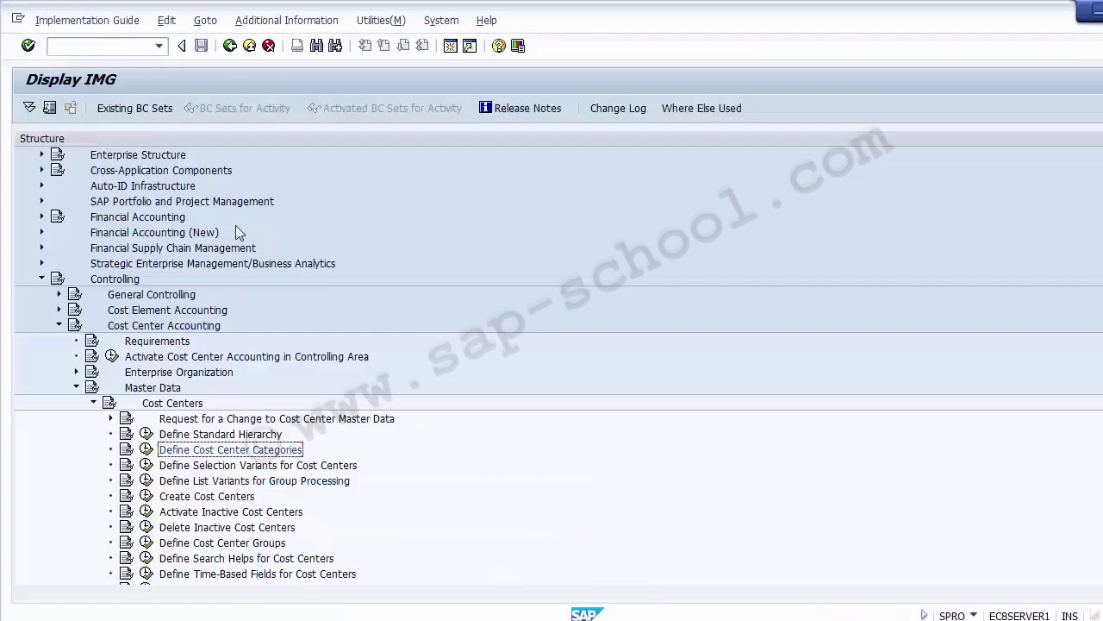
# - Run Create Cost Centers under Cost Center Accounting, Master Data, Cost Centers and choose the Create cost center activity
pyautogui.click(94, 402)
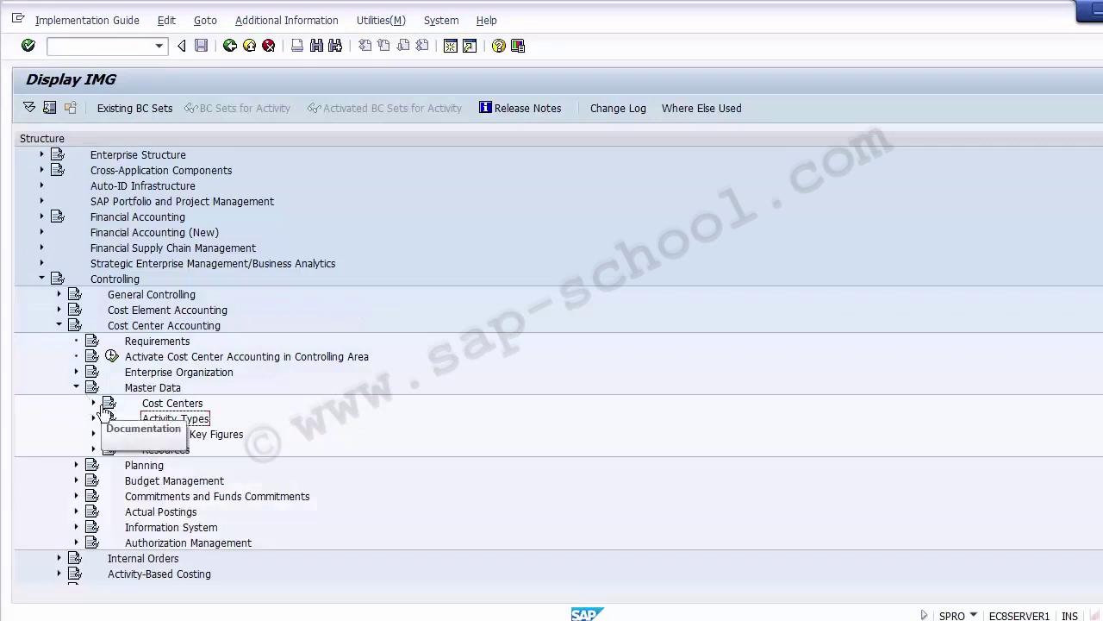
pyautogui.click(149, 393)
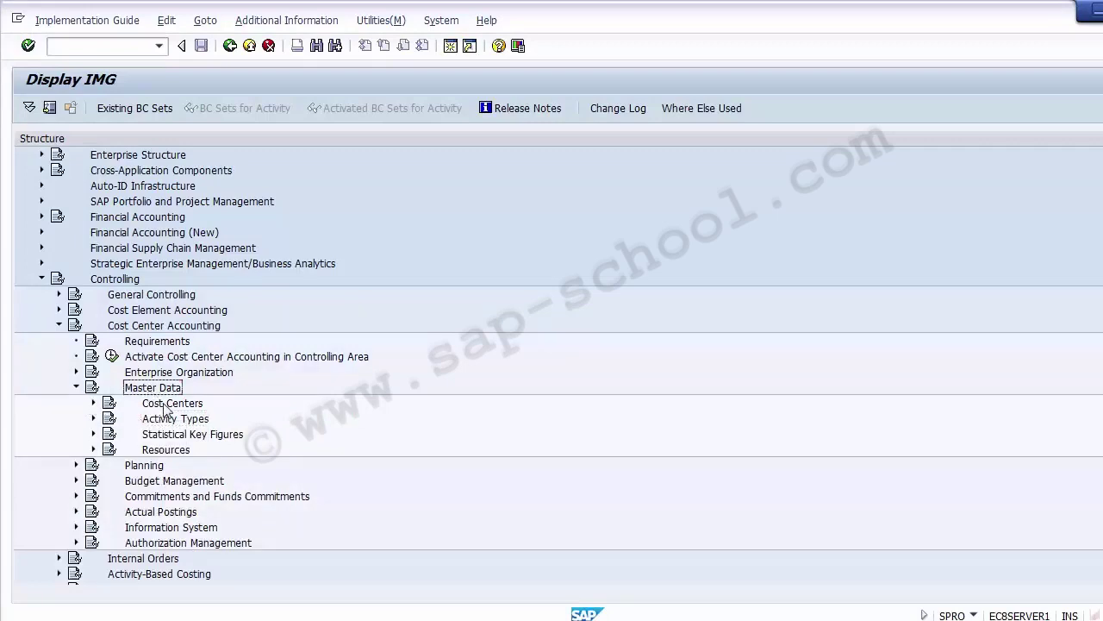
pyautogui.click(163, 405)
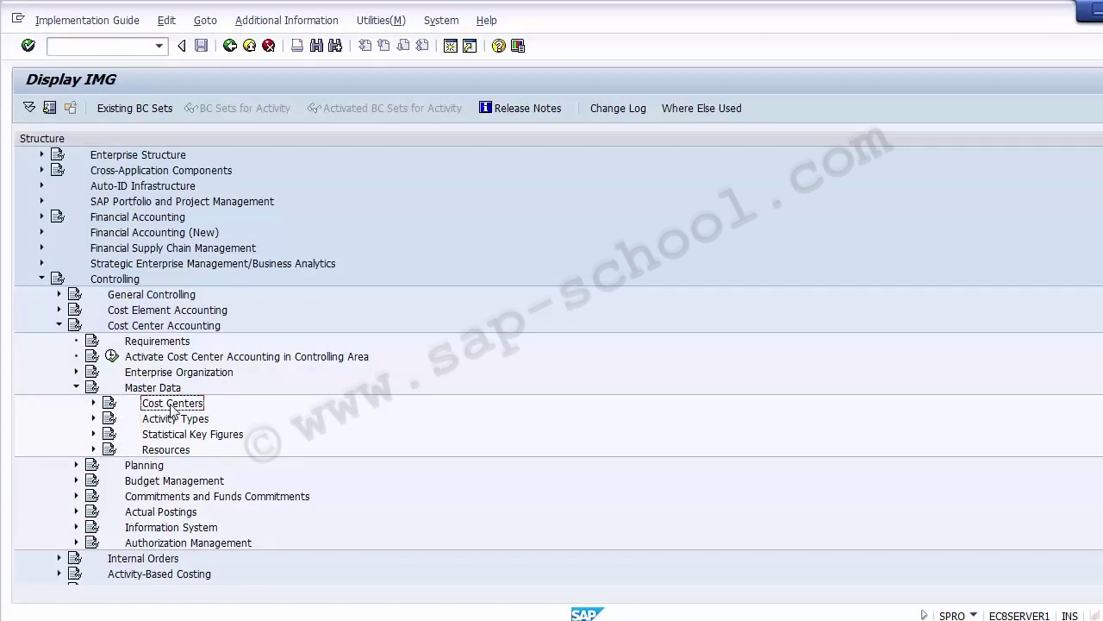
pyautogui.click(93, 403)
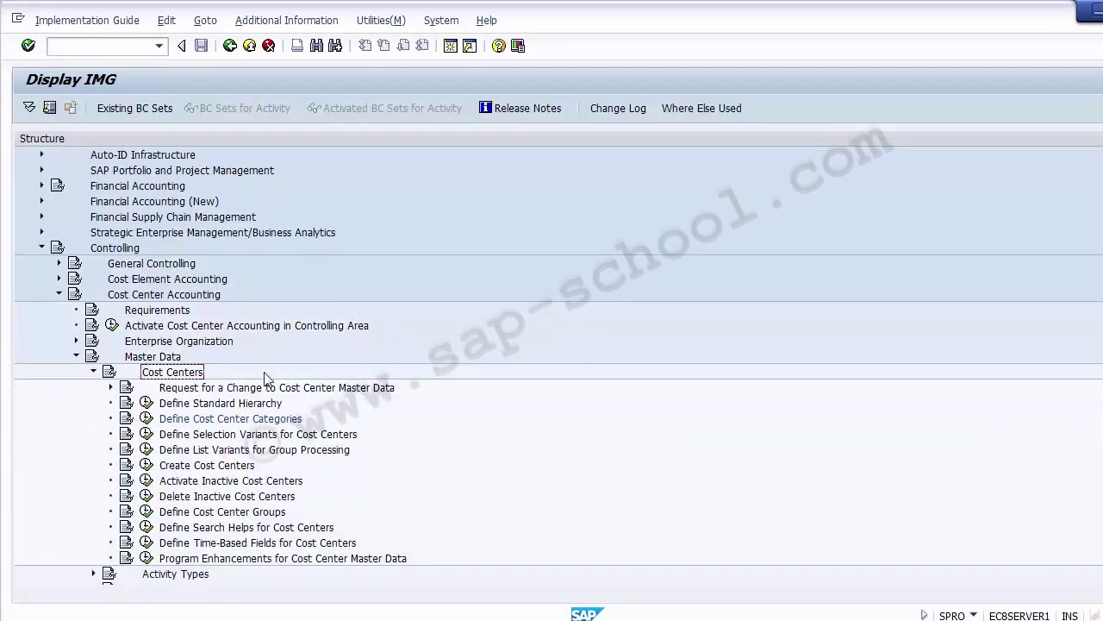
pyautogui.click(240, 466)
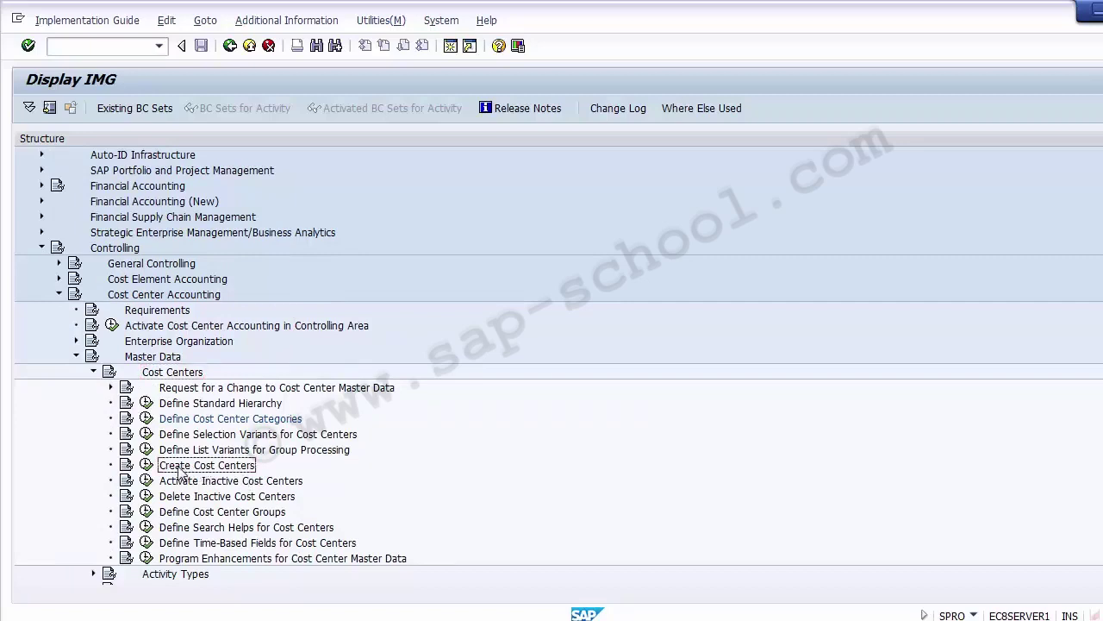
pyautogui.click(147, 465)
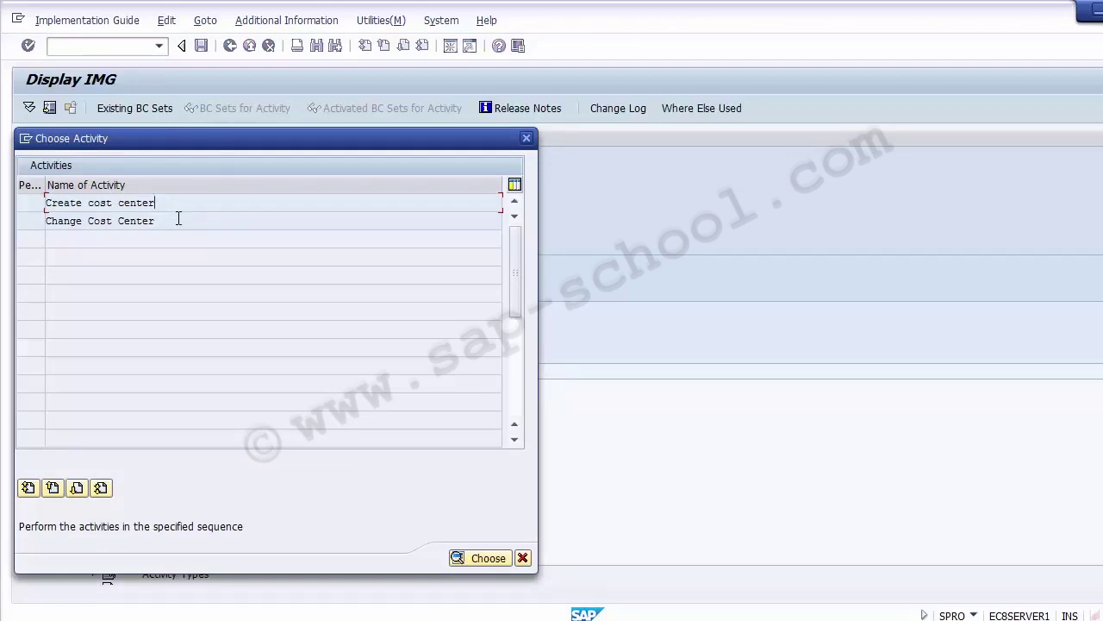
pyautogui.click(113, 204)
pyautogui.doubleClick(85, 205)
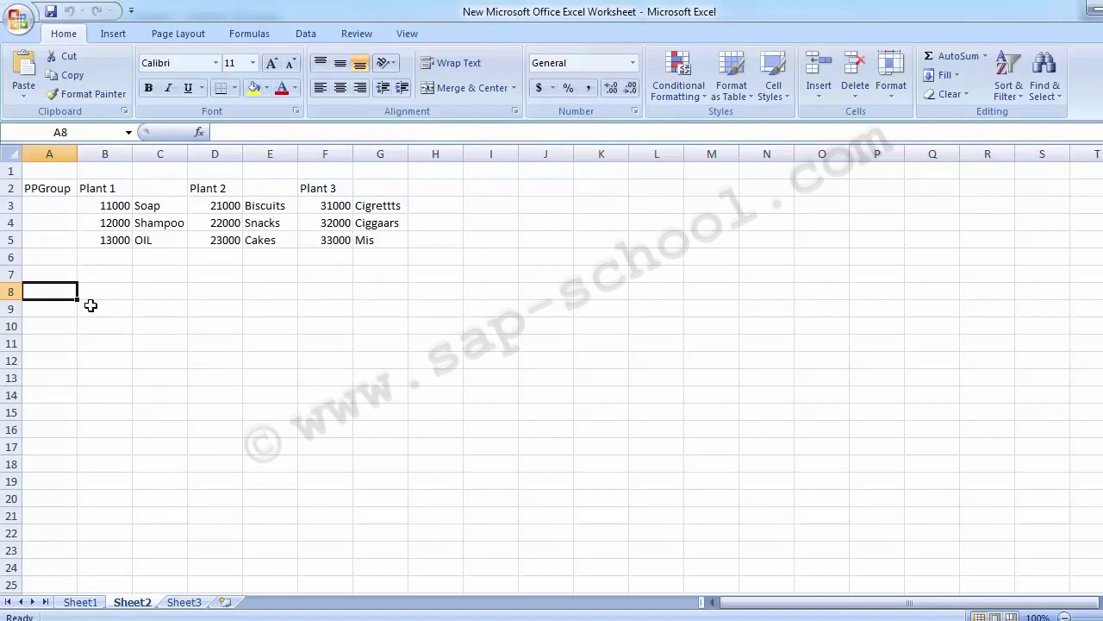
pyautogui.press('Right')
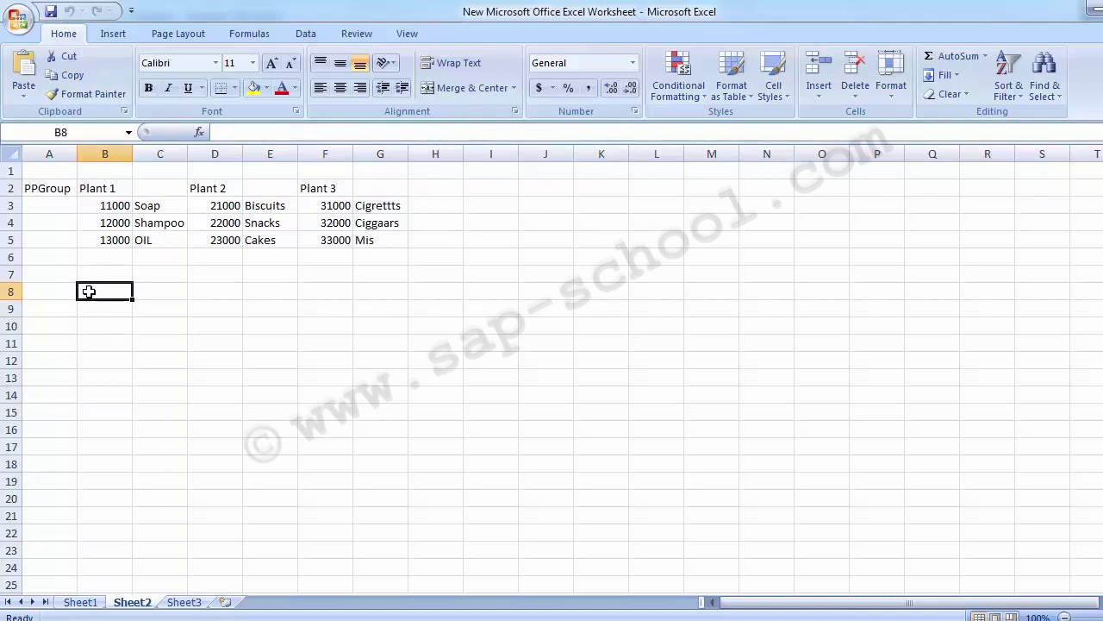
pyautogui.write('Pl')
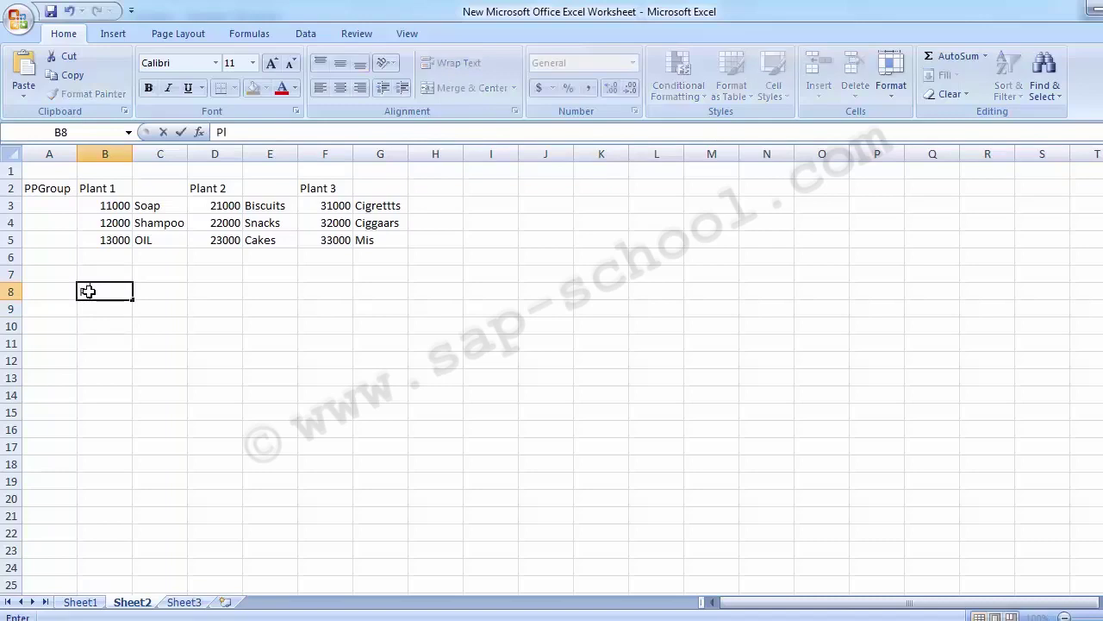
pyautogui.press('Up')
pyautogui.press('Down')
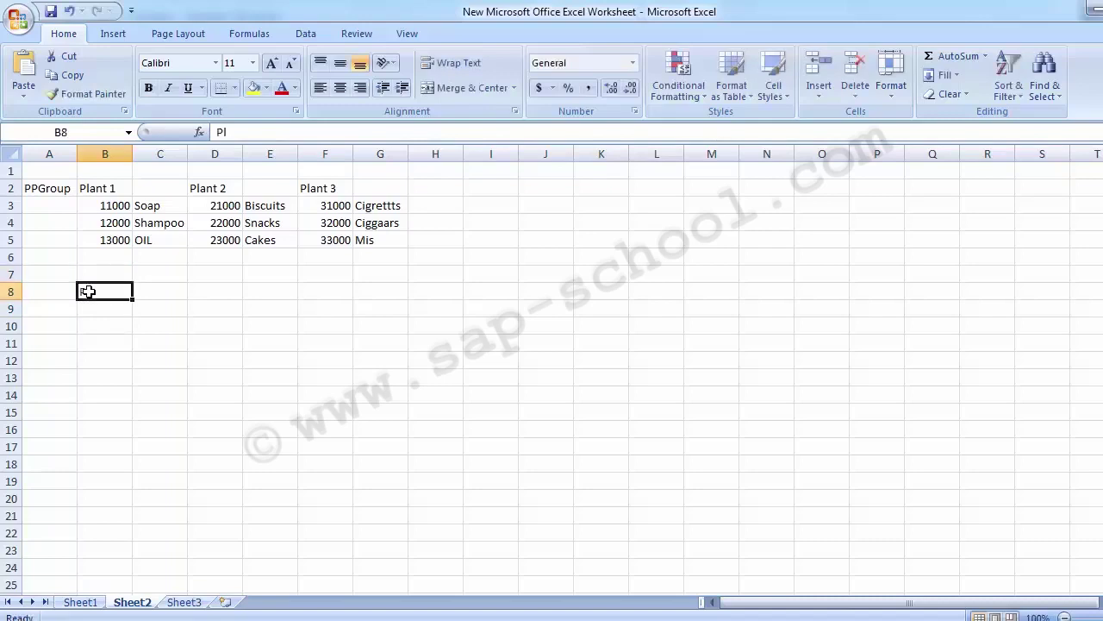
pyautogui.press('Delete')
pyautogui.press('Up')
pyautogui.press('Up')
pyautogui.press('Up')
pyautogui.press('Up')
pyautogui.press('Up')
pyautogui.press('Up')
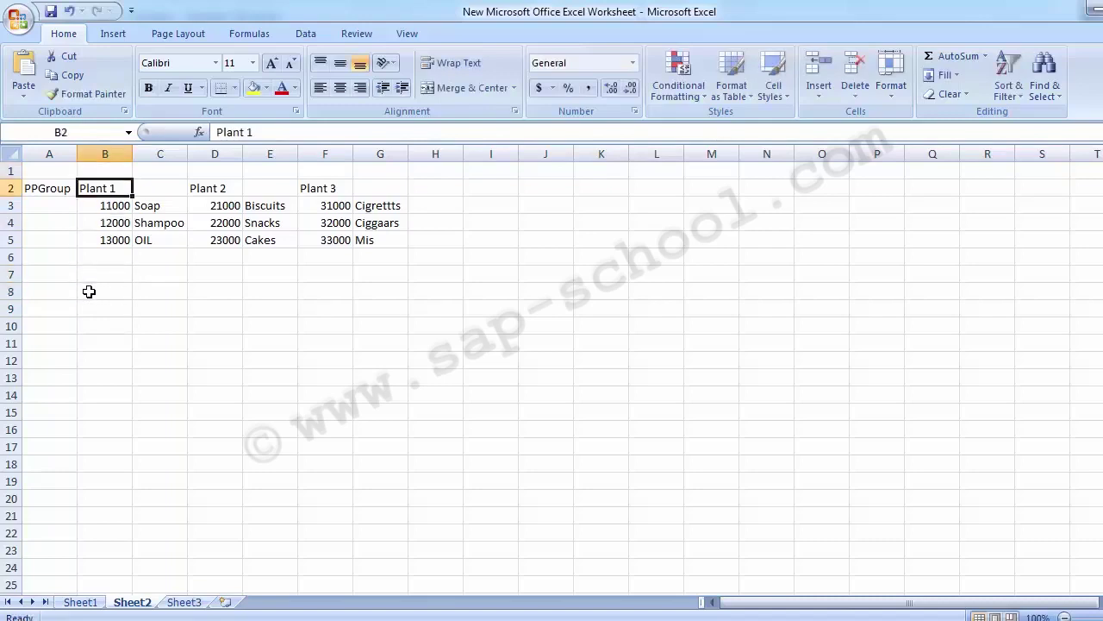
pyautogui.press('Down')
pyautogui.press('Down')
pyautogui.press('Down')
pyautogui.press('Down')
pyautogui.press('Down')
pyautogui.press('Down')
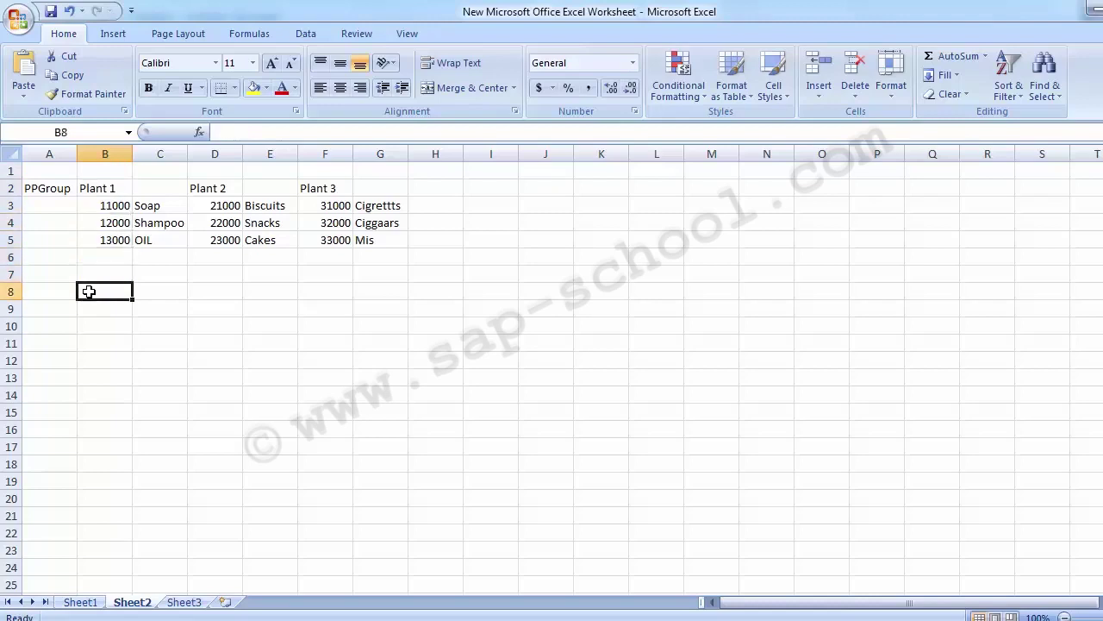
# - Enter the heading Plant 1 in cell B8 and start the next plant heading in D8
pyautogui.write('P')
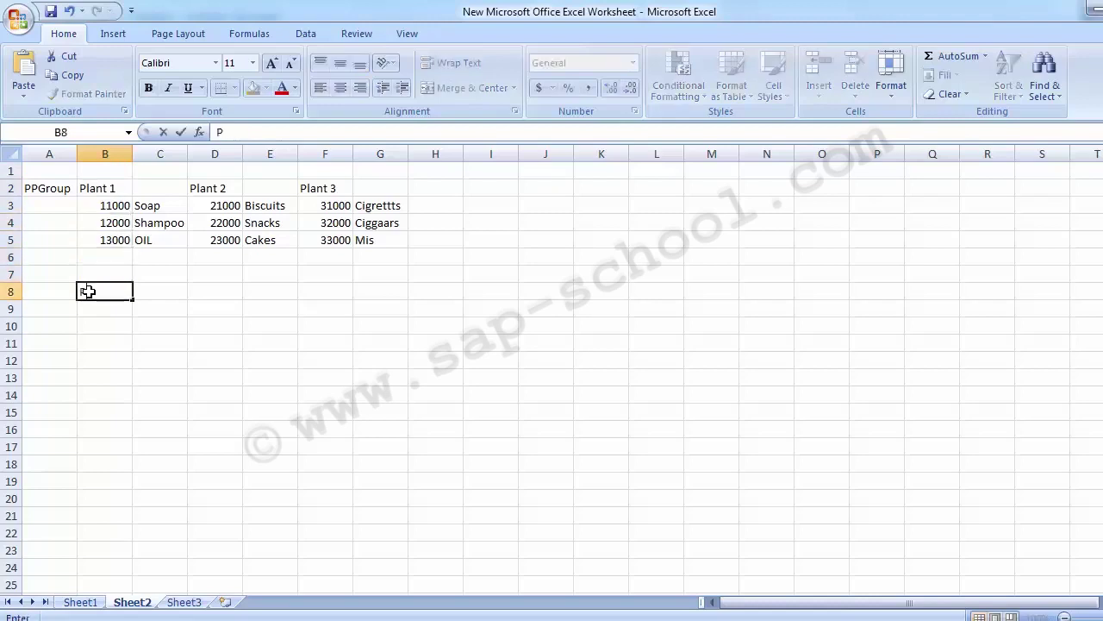
pyautogui.write('lant 1')
pyautogui.press('Tab')
pyautogui.press('Tab')
pyautogui.write('Pla')
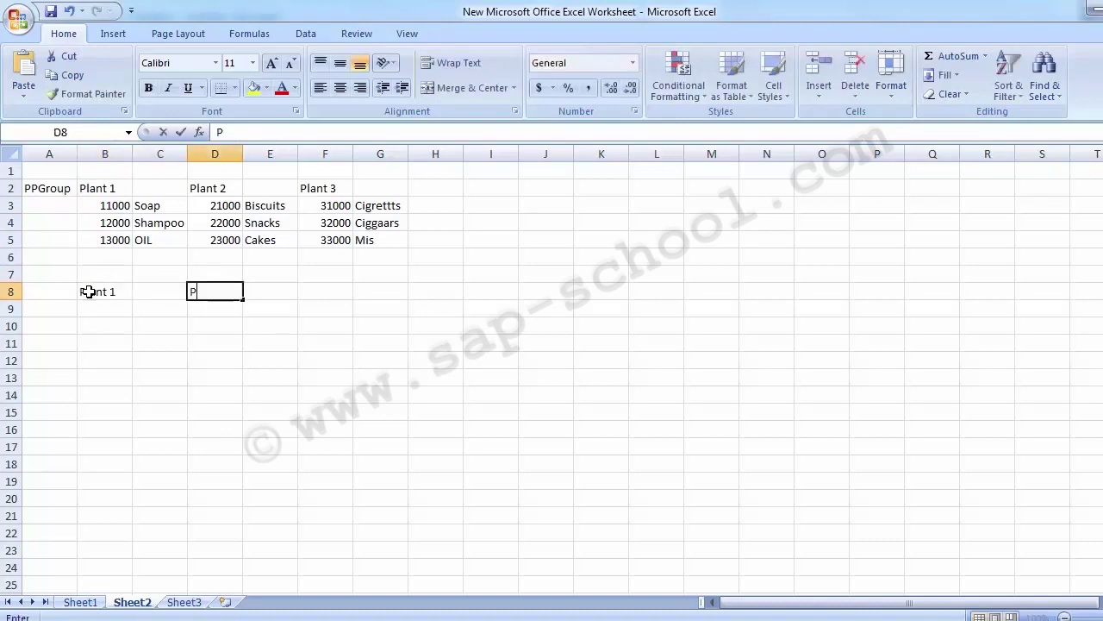
pyautogui.press('BackSpace')
pyautogui.press('BackSpace')
pyautogui.press('BackSpace')
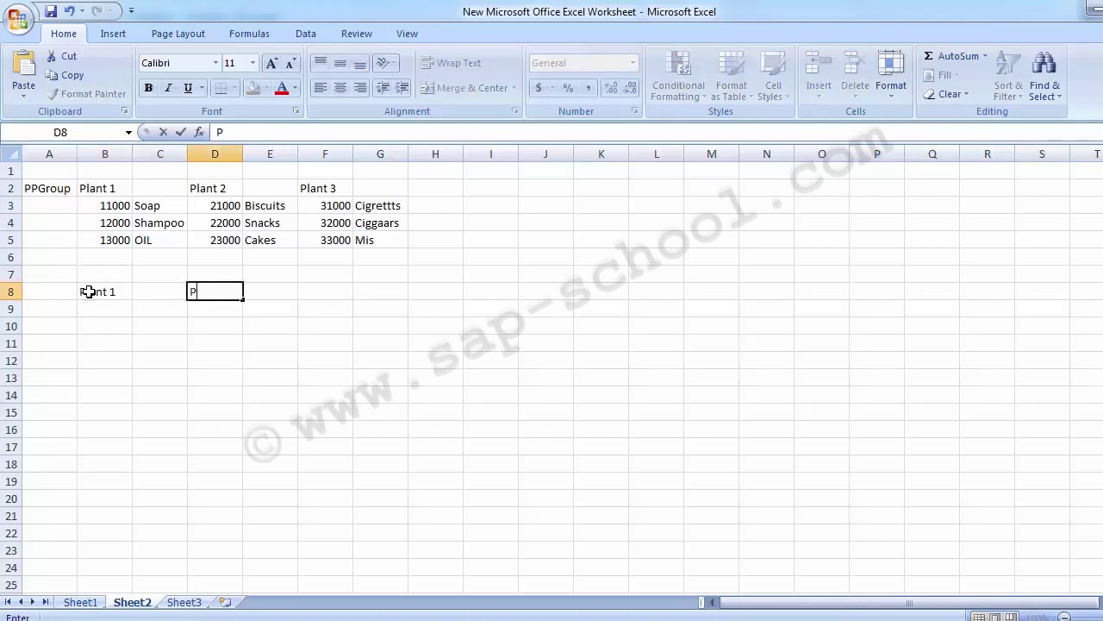
# - Copy the Plant 1, Plant 2 and Plant 3 headings from row 2 into row 8, starting at B8
pyautogui.press('Up')
pyautogui.press('Up')
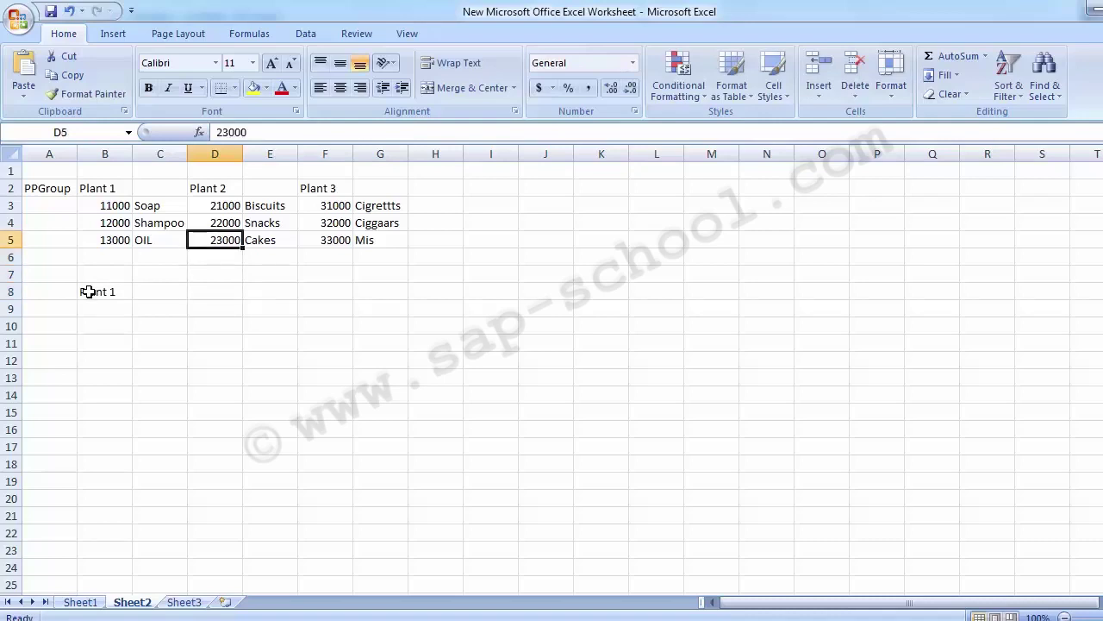
pyautogui.press('Up')
pyautogui.press('Up')
pyautogui.press('Up')
pyautogui.press('Left')
pyautogui.press('Left')
pyautogui.hotkey('shift', 'Right')
pyautogui.hotkey('shift', 'Right')
pyautogui.hotkey('shift', 'Right')
pyautogui.hotkey('shift', 'Right')
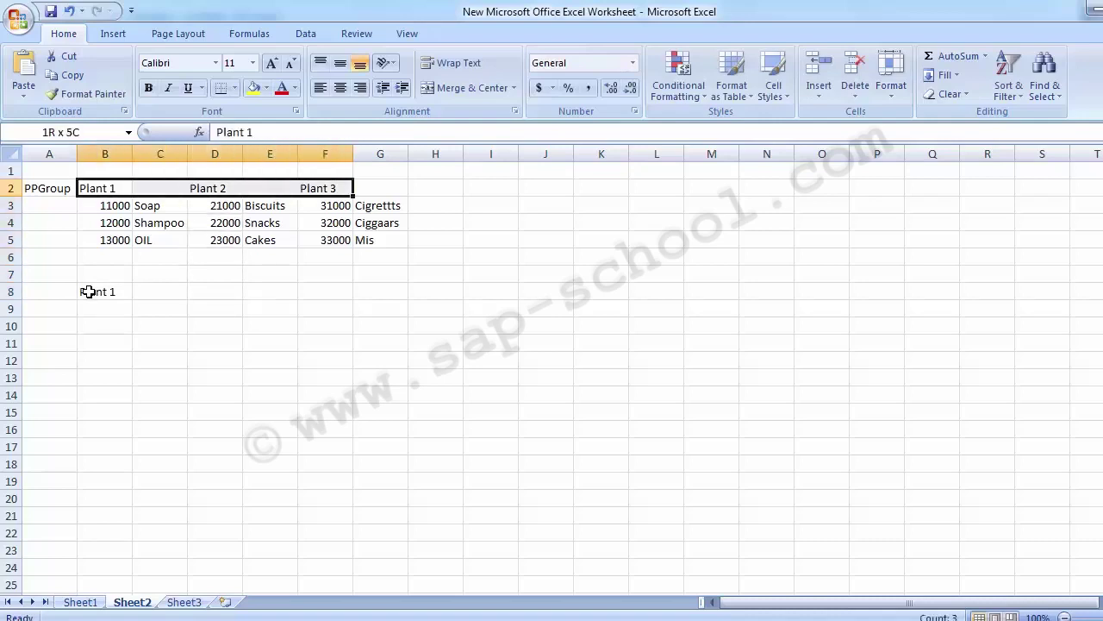
pyautogui.hotkey('ctrl', 'c')
pyautogui.press('Down')
pyautogui.press('Down')
pyautogui.press('Down')
pyautogui.press('Down')
pyautogui.press('Down')
pyautogui.press('Down')
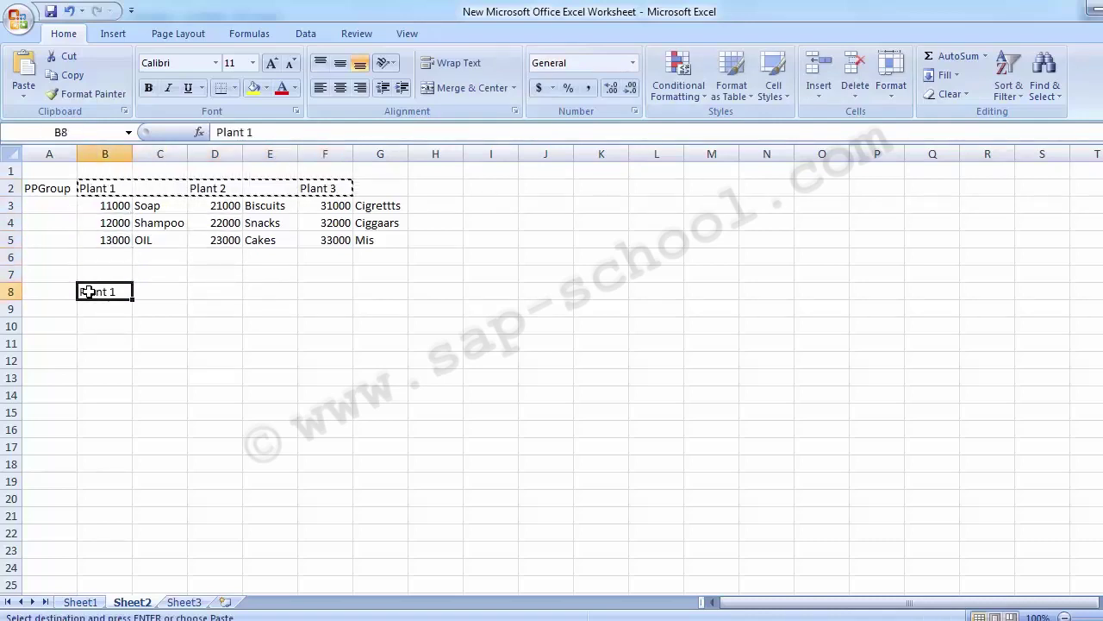
pyautogui.press('Return')
# - Enter Product A in cell A9 and copy it into cells A10 to A12
pyautogui.press('Left')
pyautogui.press('Down')
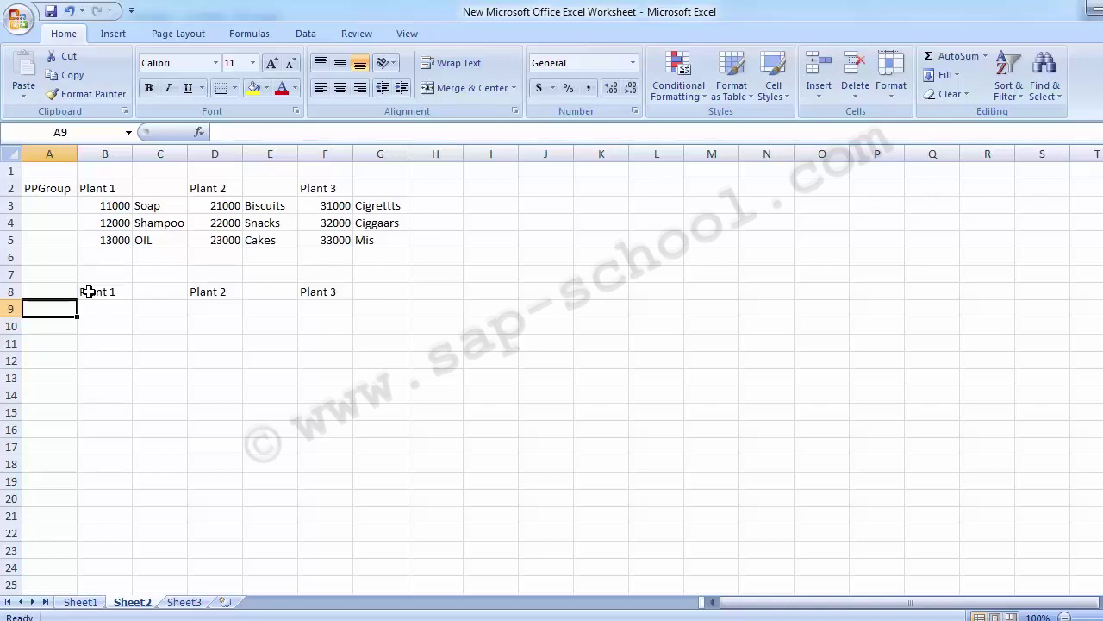
pyautogui.write('Product')
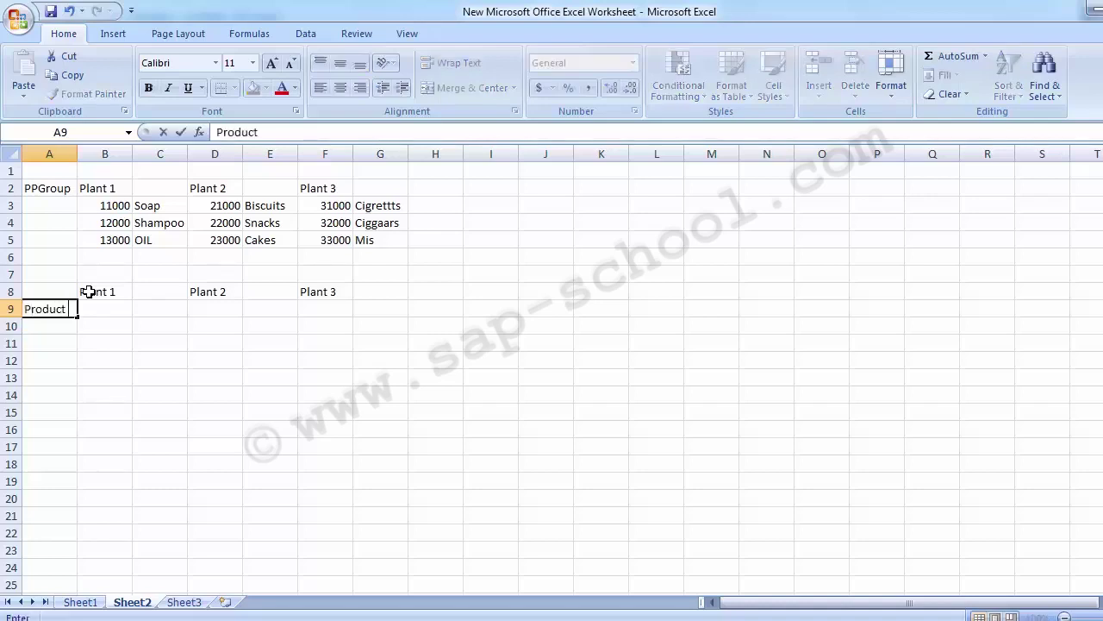
pyautogui.write(' A')
pyautogui.press('Return')
pyautogui.press('Up')
pyautogui.hotkey('ctrl', 'c')
pyautogui.press('Down')
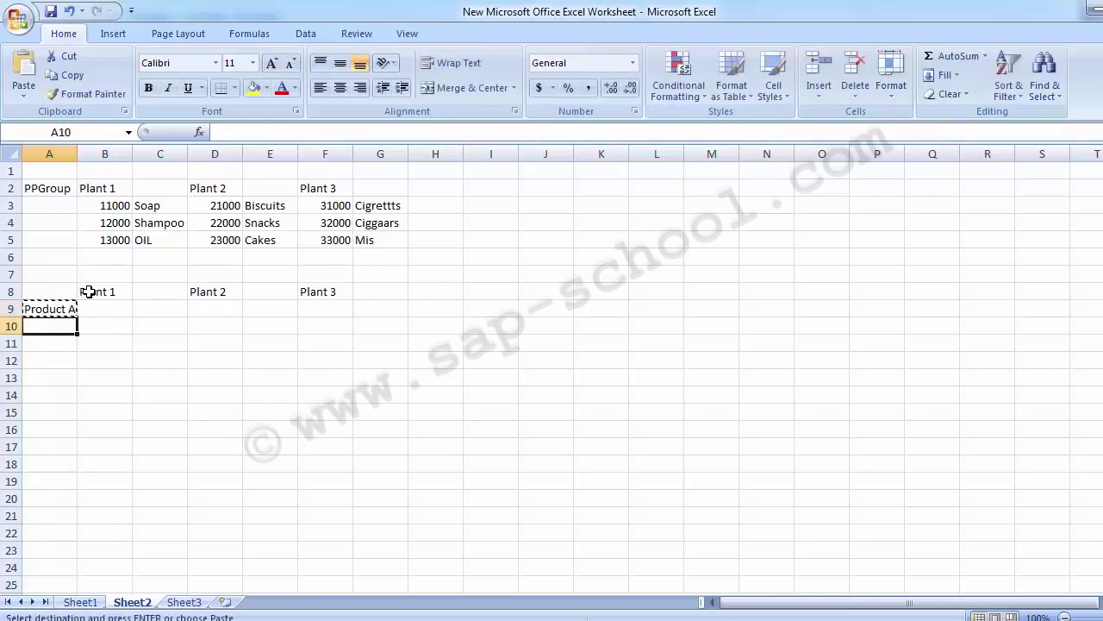
pyautogui.hotkey('shift', 'Down')
pyautogui.hotkey('shift', 'Down')
pyautogui.press('Return')
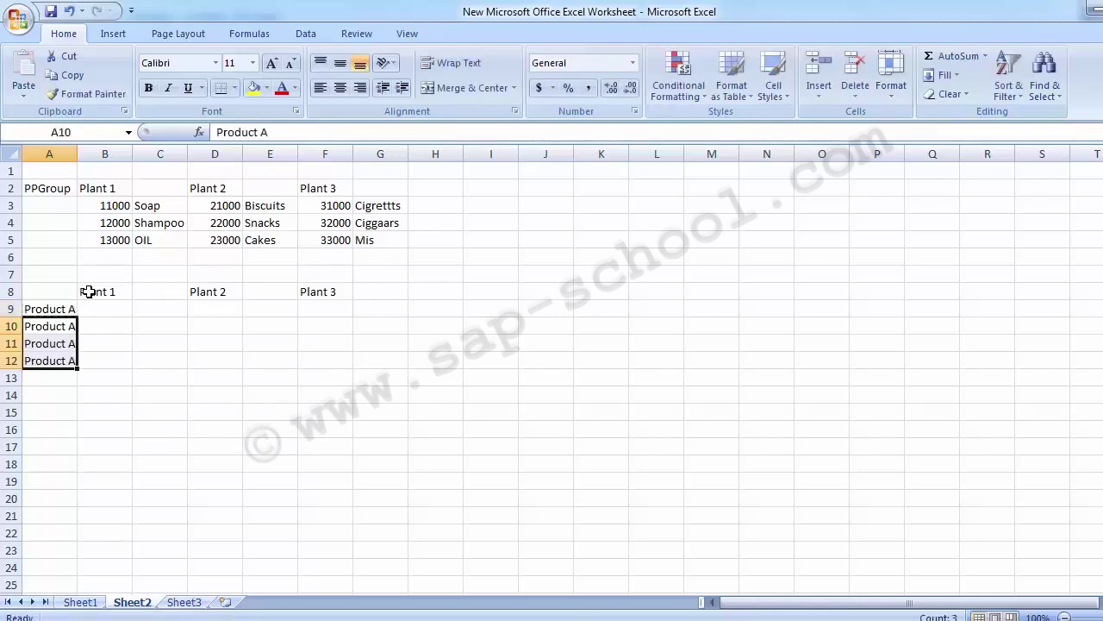
# - Change the label in cell A10 to Product B and the label in cell A11 to Product C
pyautogui.press('F2')
pyautogui.press('BackSpace')
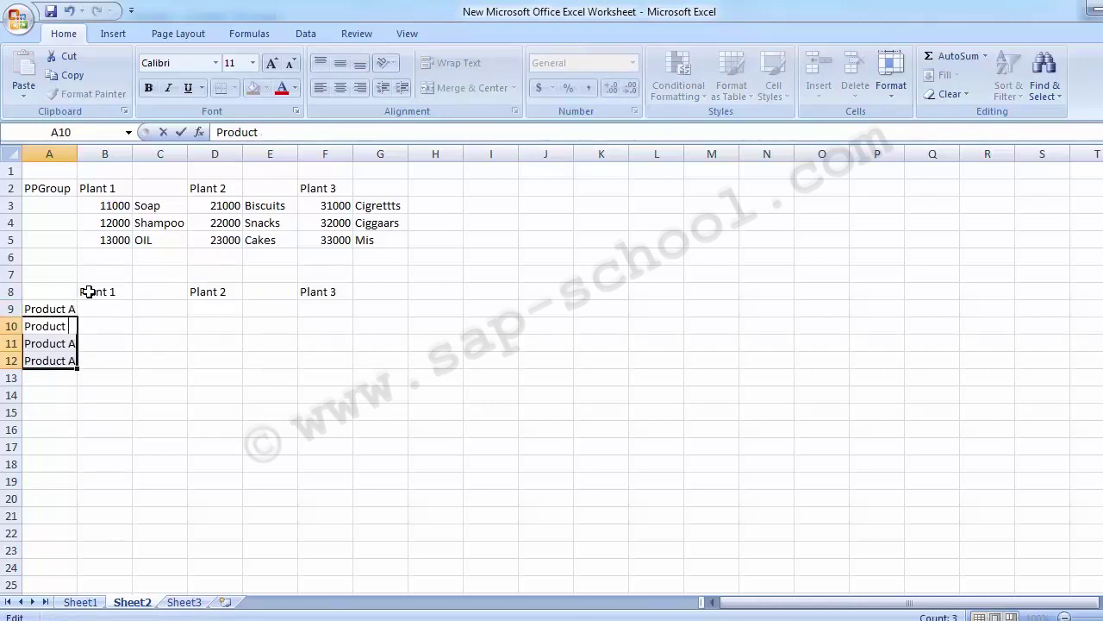
pyautogui.write('B')
pyautogui.press('Return')
pyautogui.press('F2')
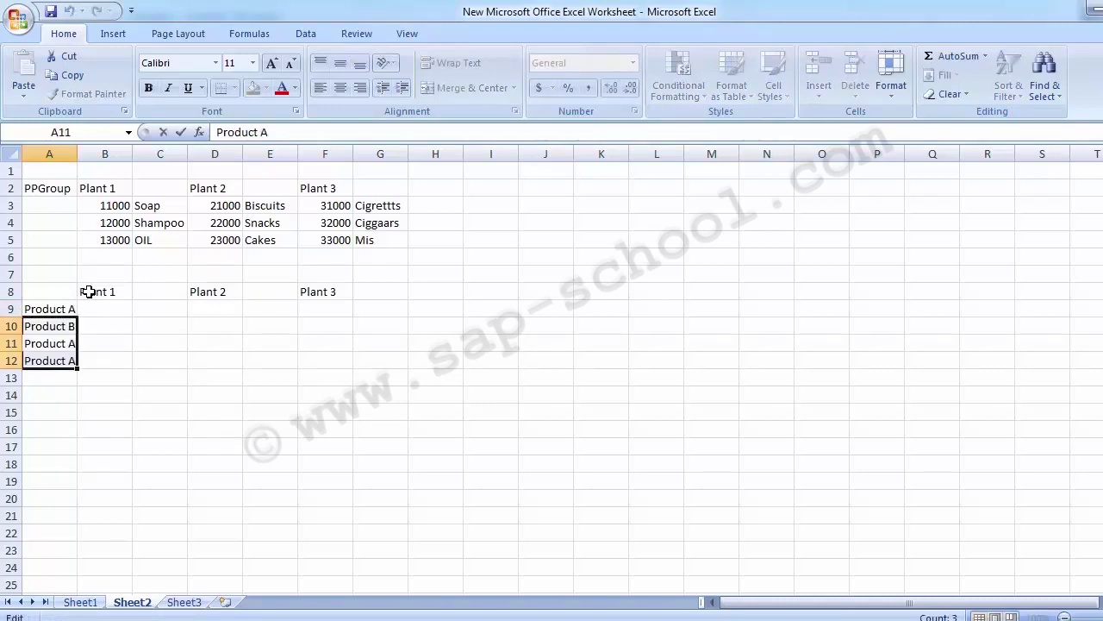
pyautogui.press('BackSpace')
pyautogui.write('C')
pyautogui.press('Down')
# - Clear the extra Product A label from cell A12
pyautogui.press('Down')
pyautogui.press('Up')
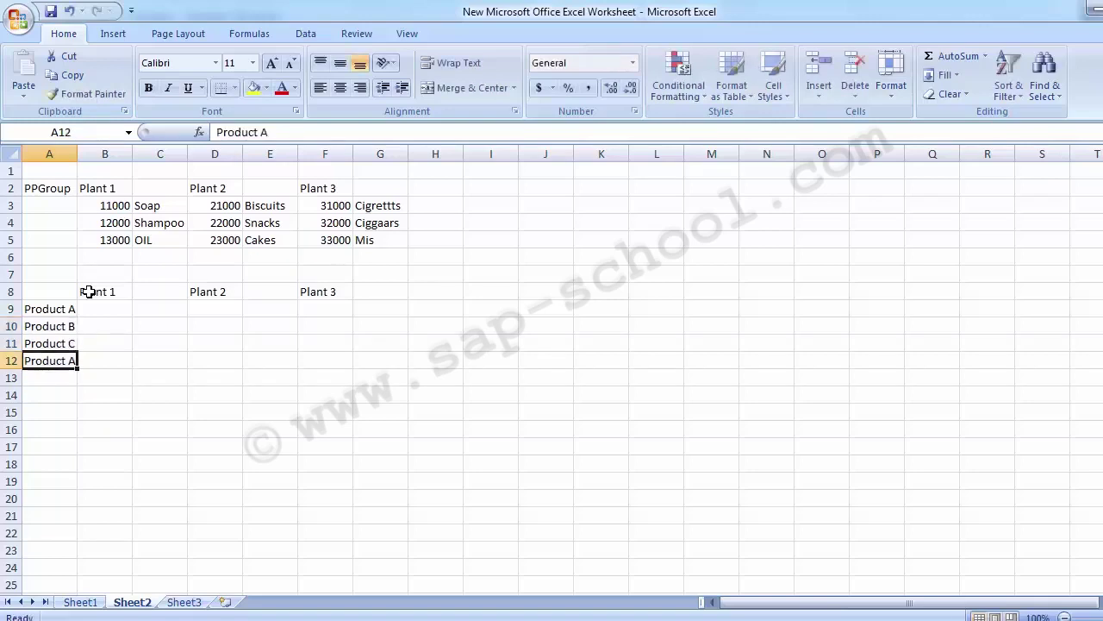
pyautogui.press('Delete')
pyautogui.press('Right')
pyautogui.press('Up')
pyautogui.press('Up')
pyautogui.press('Up')
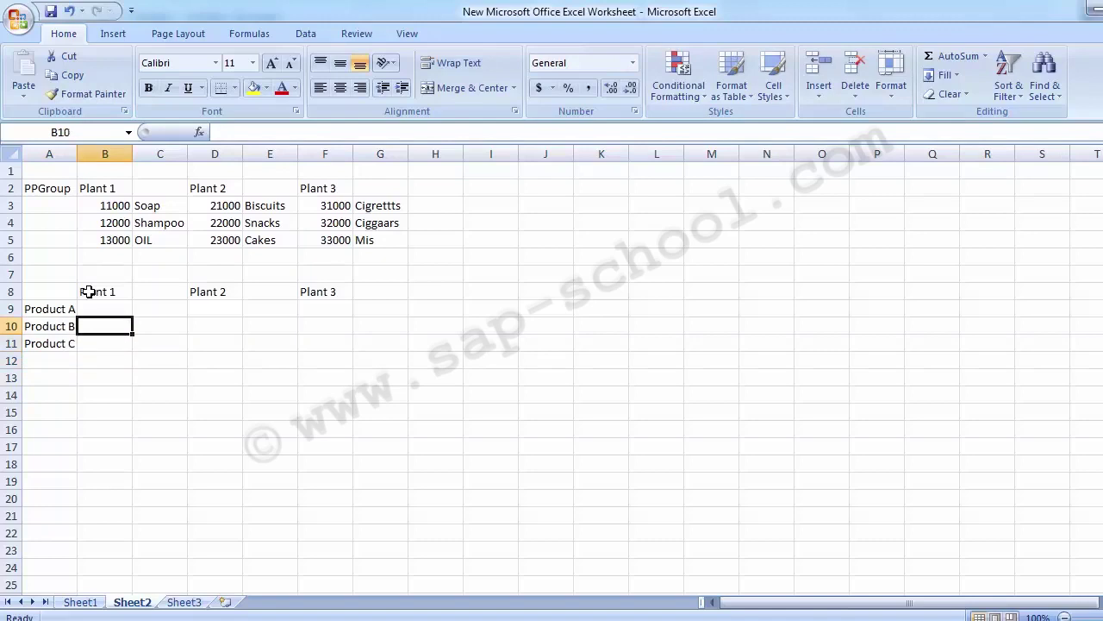
pyautogui.click(51, 307)
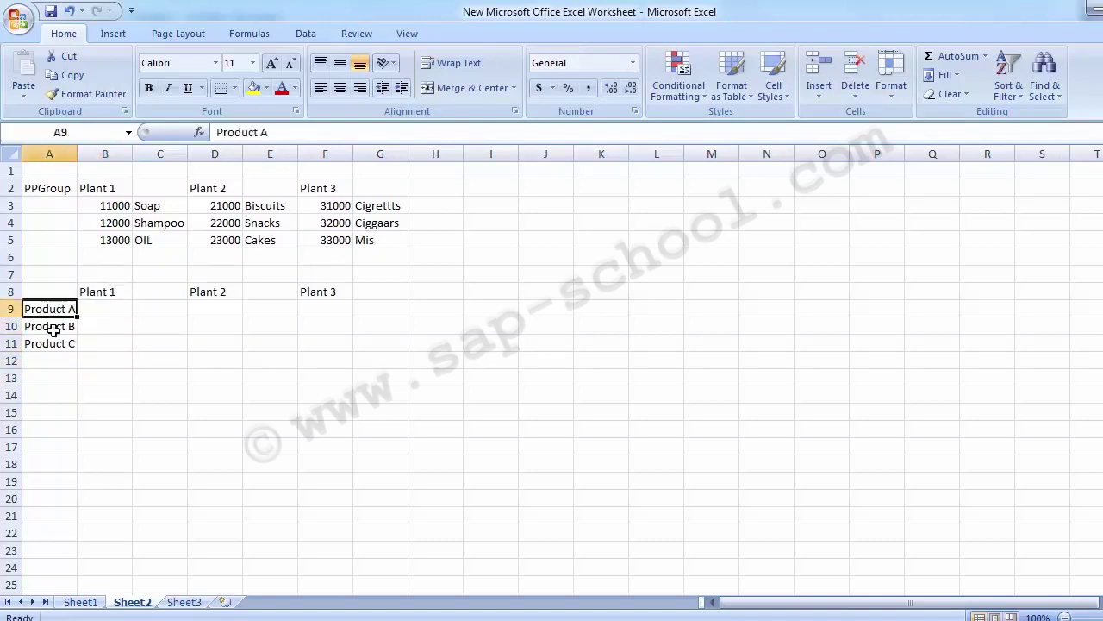
pyautogui.click(49, 326)
pyautogui.click(52, 346)
pyautogui.click(53, 324)
pyautogui.click(71, 308)
pyautogui.click(100, 295)
pyautogui.click(102, 307)
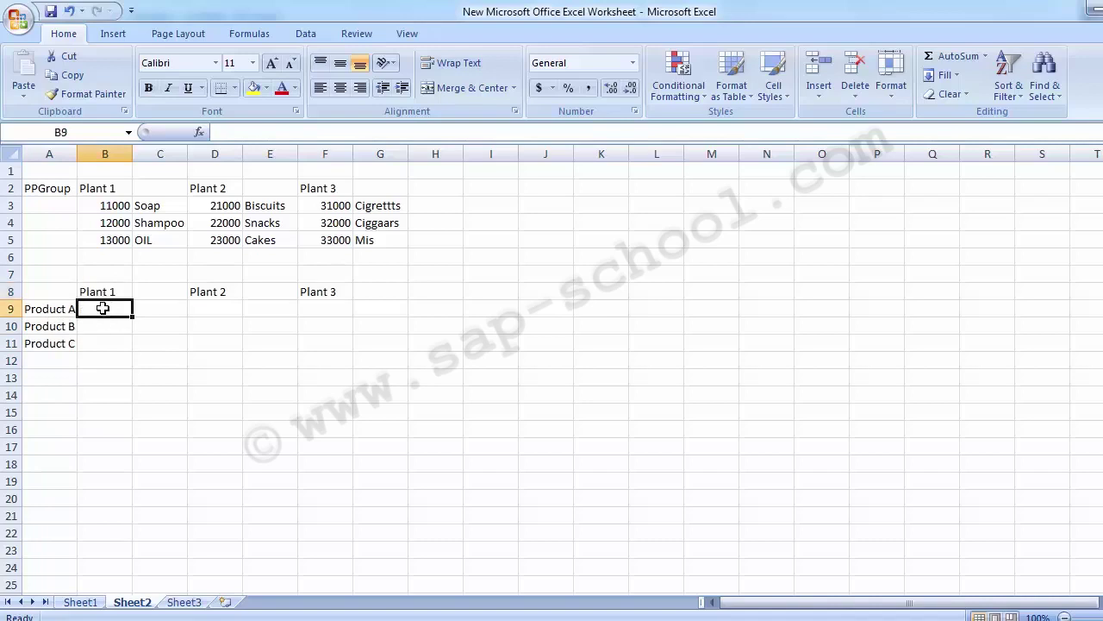
# - Clear the product labels from cells A9 to A11 and enter Prodction in cell A9
pyautogui.moveTo(57, 308); pyautogui.dragTo(56, 348)
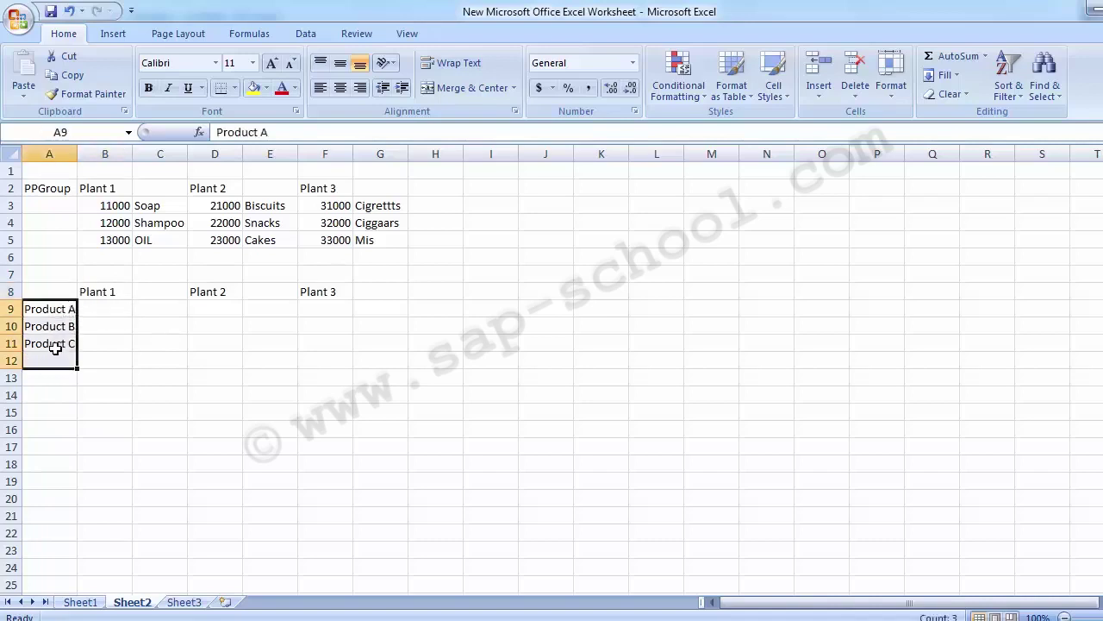
pyautogui.moveTo(54, 307); pyautogui.dragTo(53, 343)
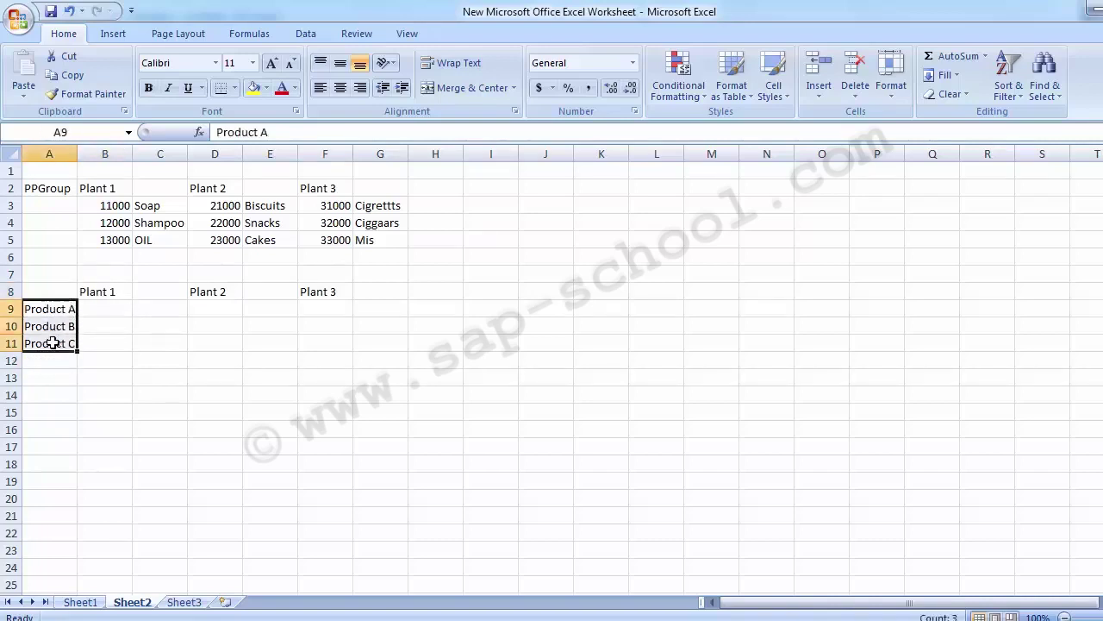
pyautogui.press('Delete')
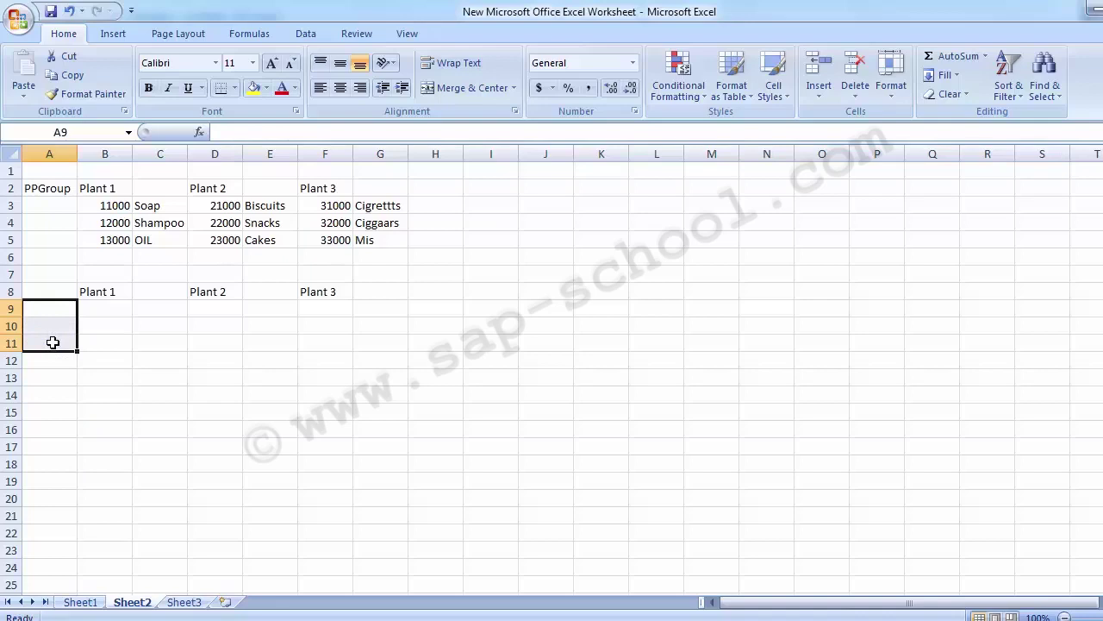
pyautogui.write('Pr')
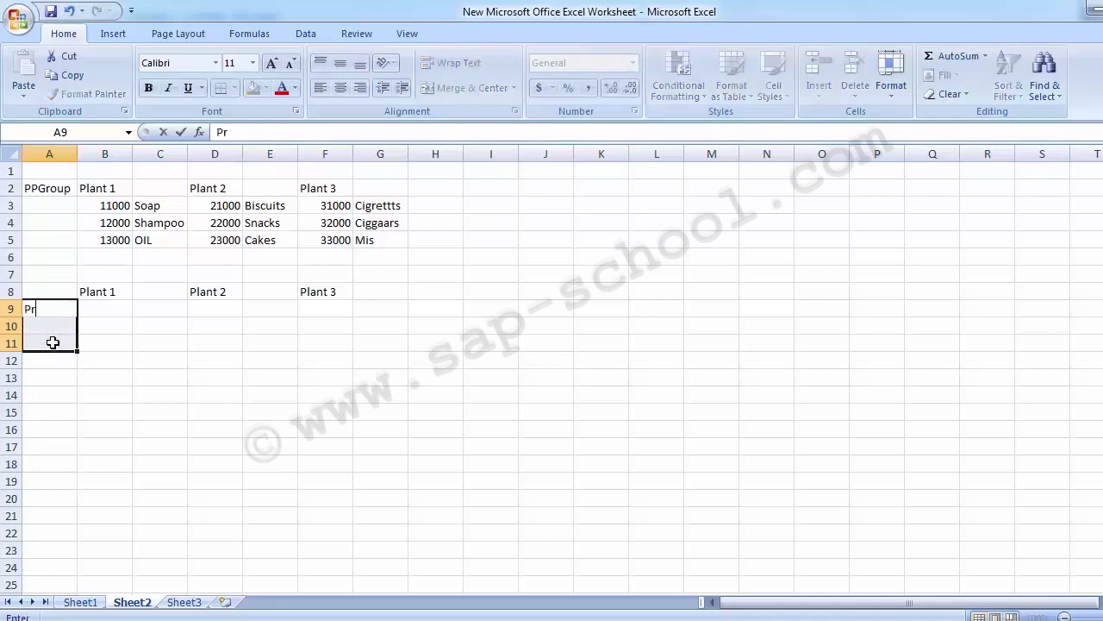
pyautogui.write('odction')
pyautogui.press('Return')
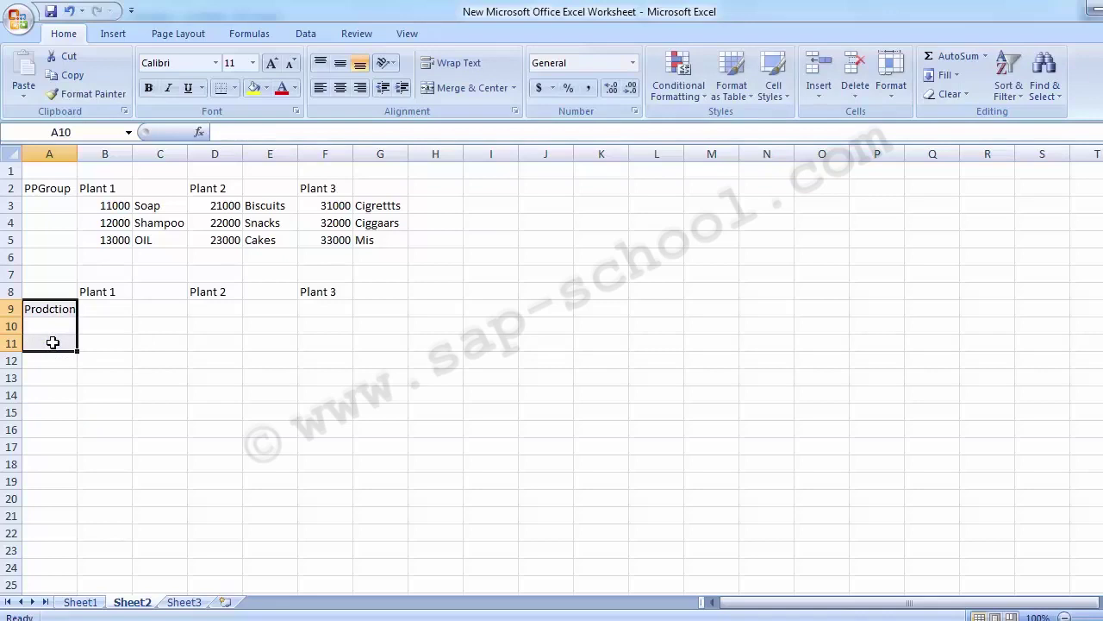
# - Enter HR in cell A10 and Selling & Dist. in cell A11
pyautogui.press('Down')
pyautogui.press('Right')
pyautogui.press('Left')
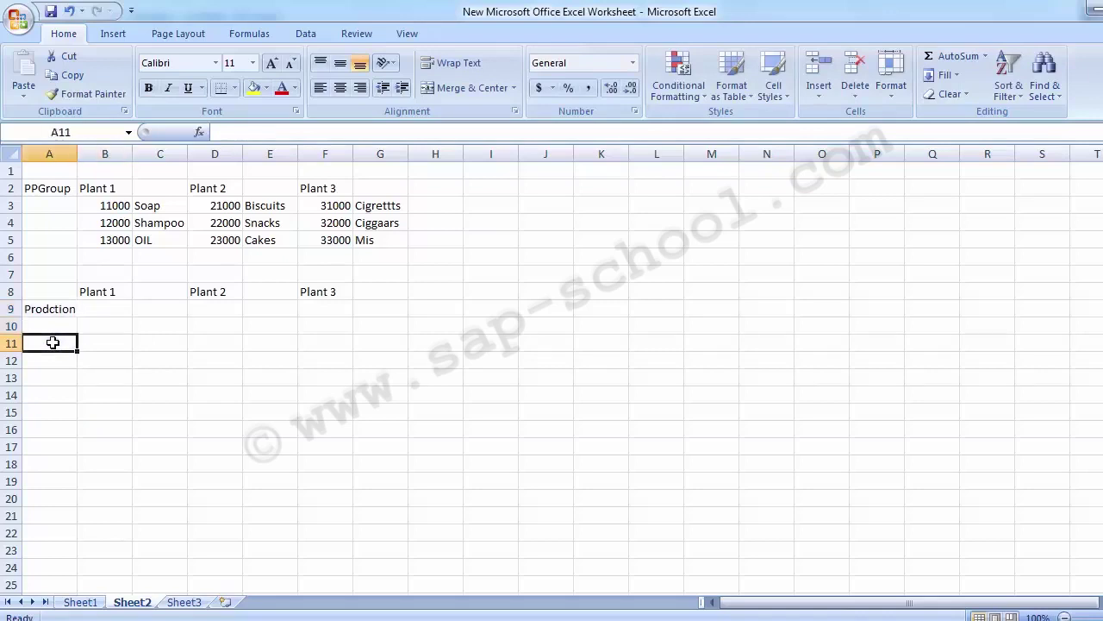
pyautogui.press('Up')
pyautogui.write('HR')
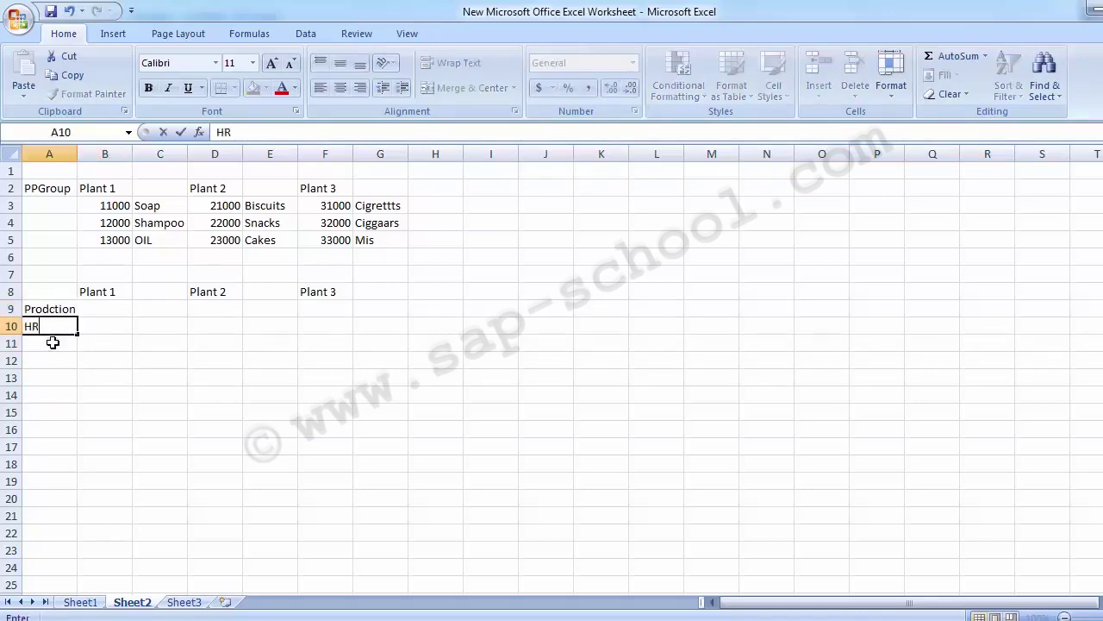
pyautogui.press('Return')
pyautogui.write('Sel')
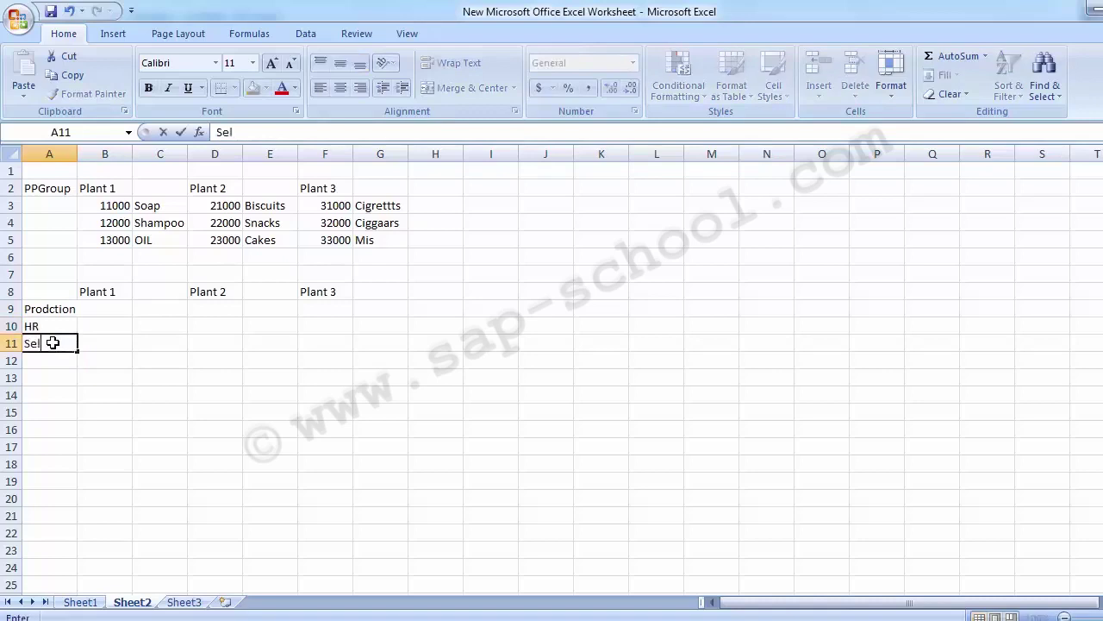
pyautogui.write('ling & Dist')
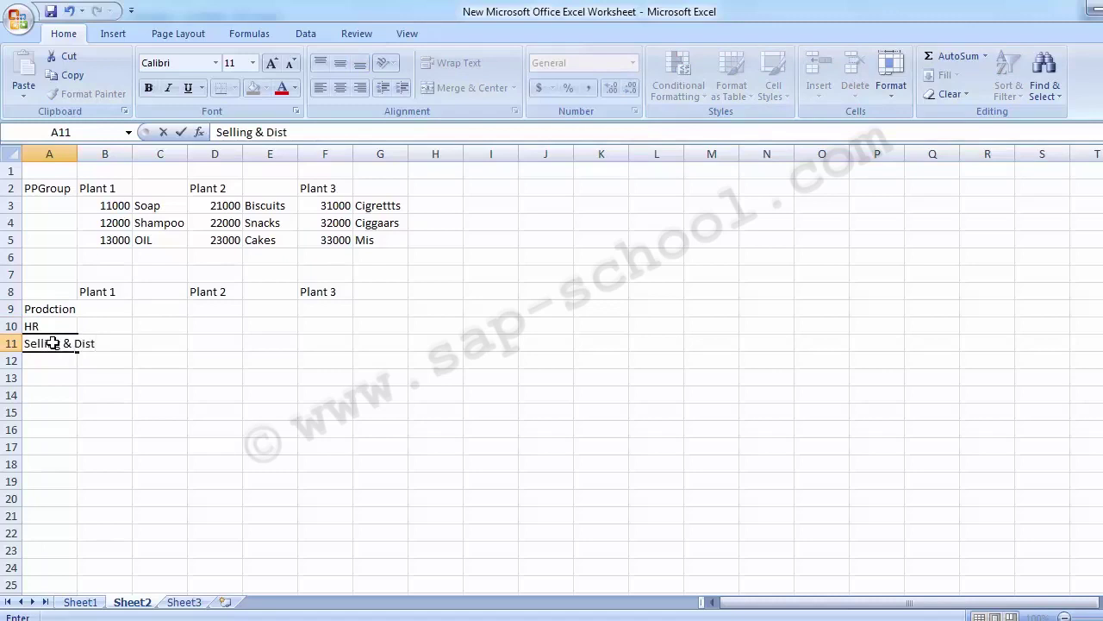
pyautogui.write('.')
pyautogui.press('Return')
# - Add the department labels Admin., Acconts and IT in cells A12, A13 and A14
pyautogui.write('Admin.')
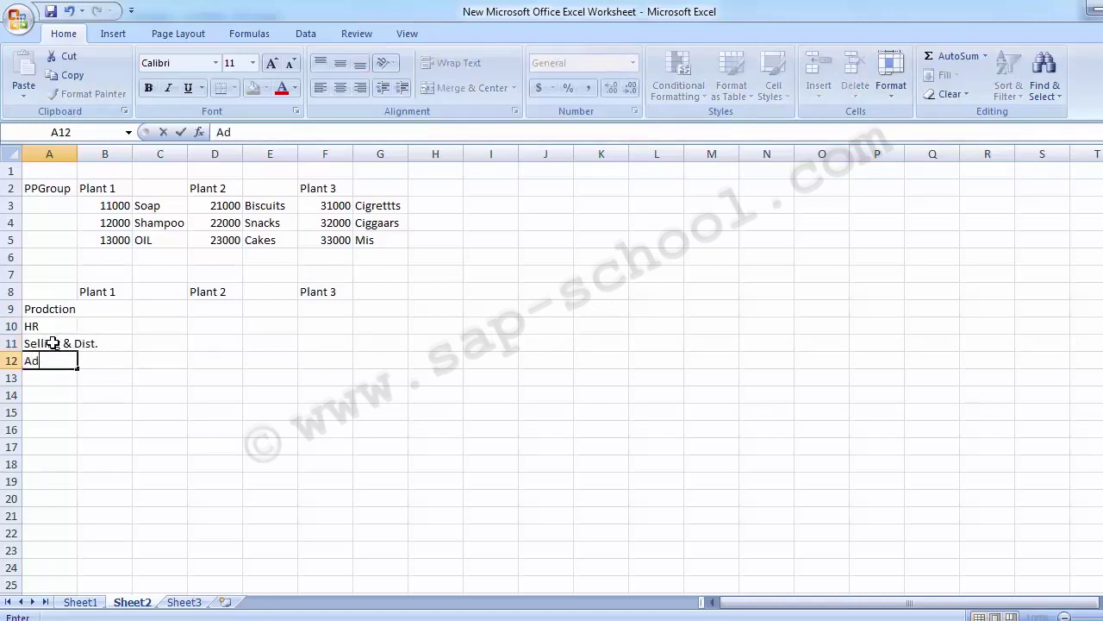
pyautogui.press('Return')
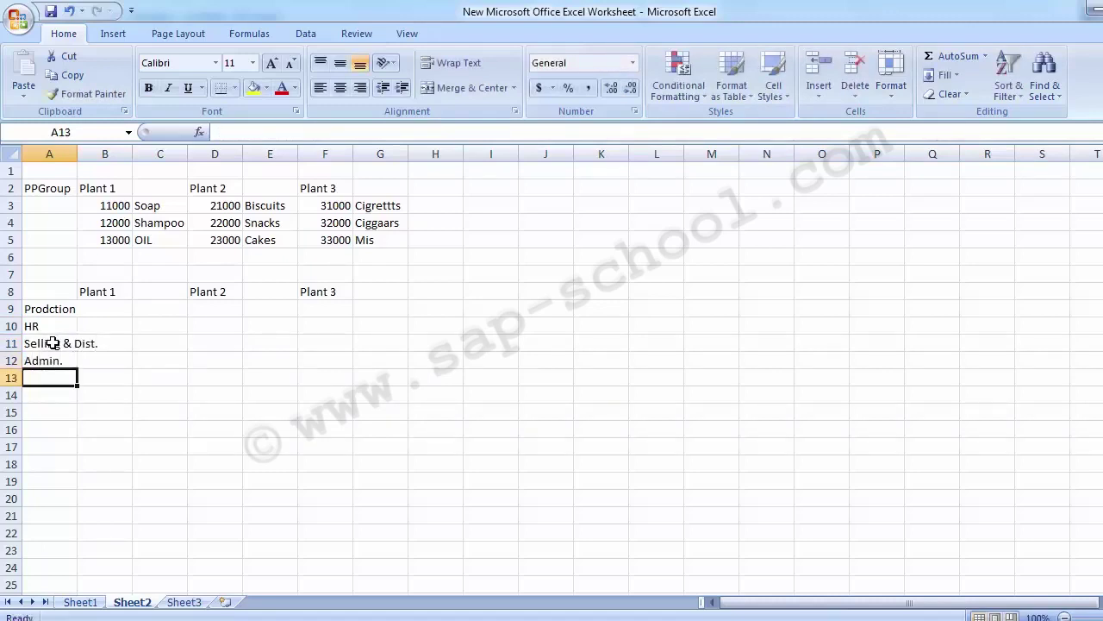
pyautogui.write('Acconts')
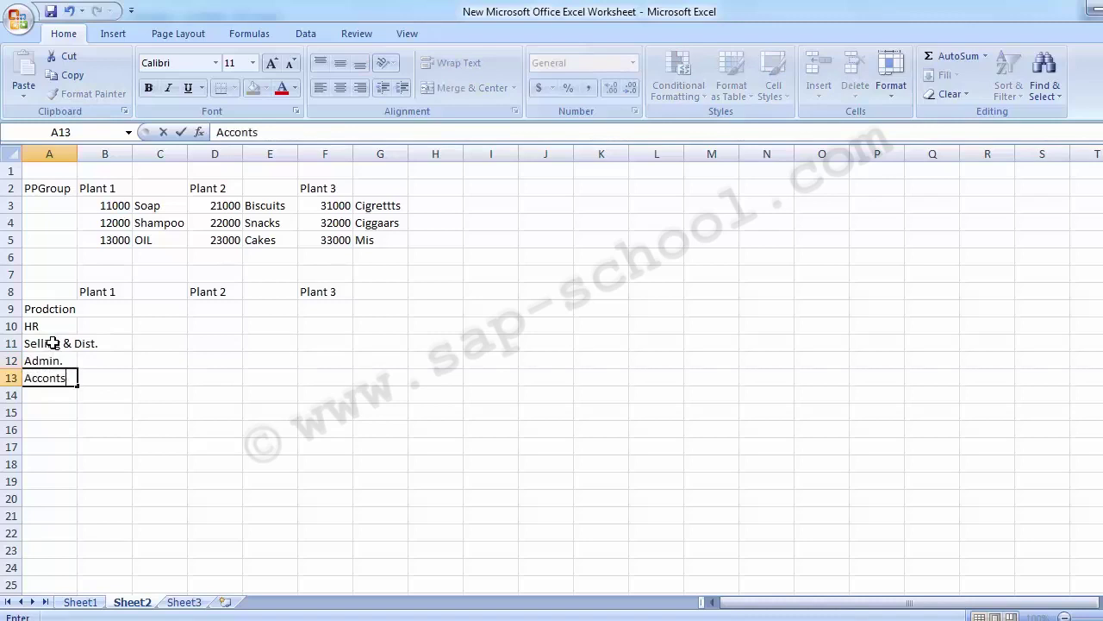
pyautogui.press('Return')
pyautogui.write('IT')
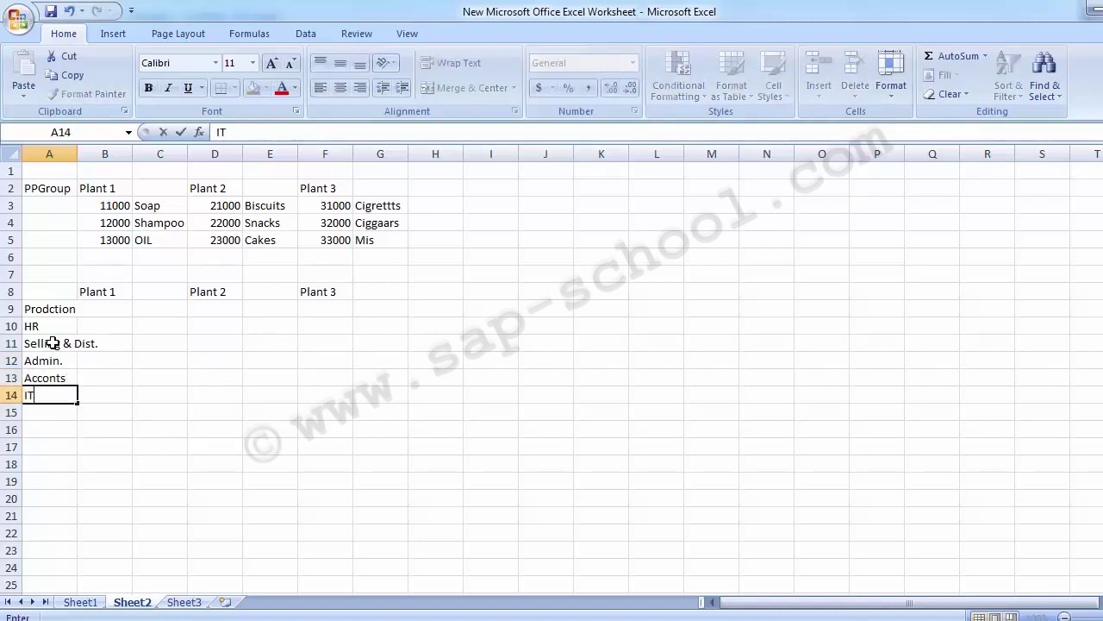
pyautogui.press('Up')
# - Auto-fit the width of column A to its longest department label
pyautogui.press('Right')
pyautogui.press('Up')
pyautogui.press('Up')
pyautogui.press('Up')
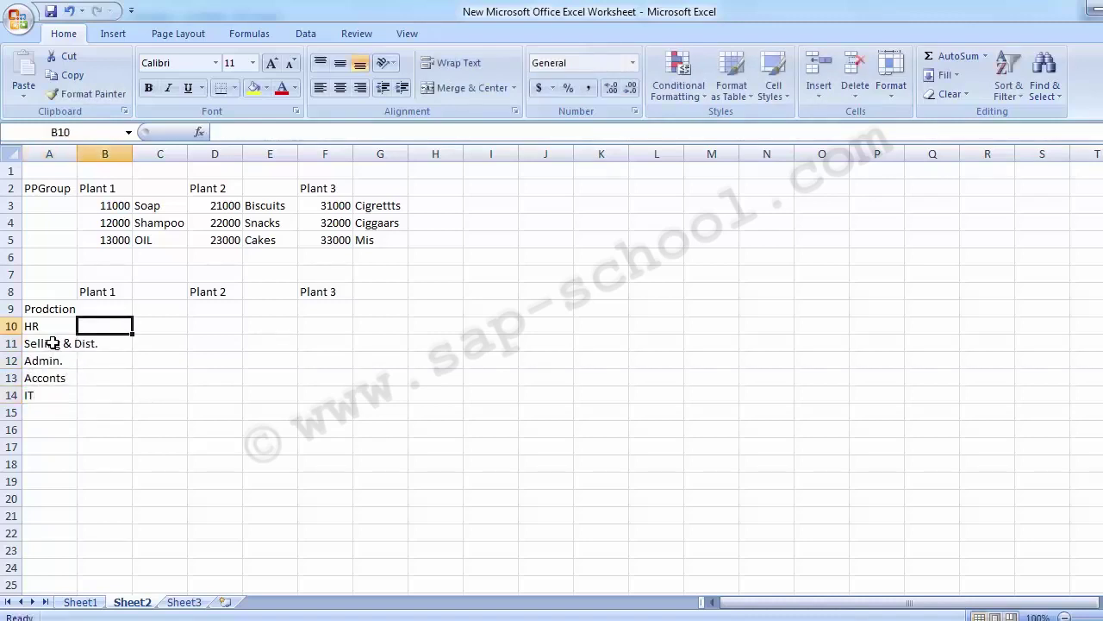
pyautogui.doubleClick(77, 151)
pyautogui.moveTo(94, 312); pyautogui.dragTo(59, 403)
pyautogui.click(131, 312)
pyautogui.click(217, 308)
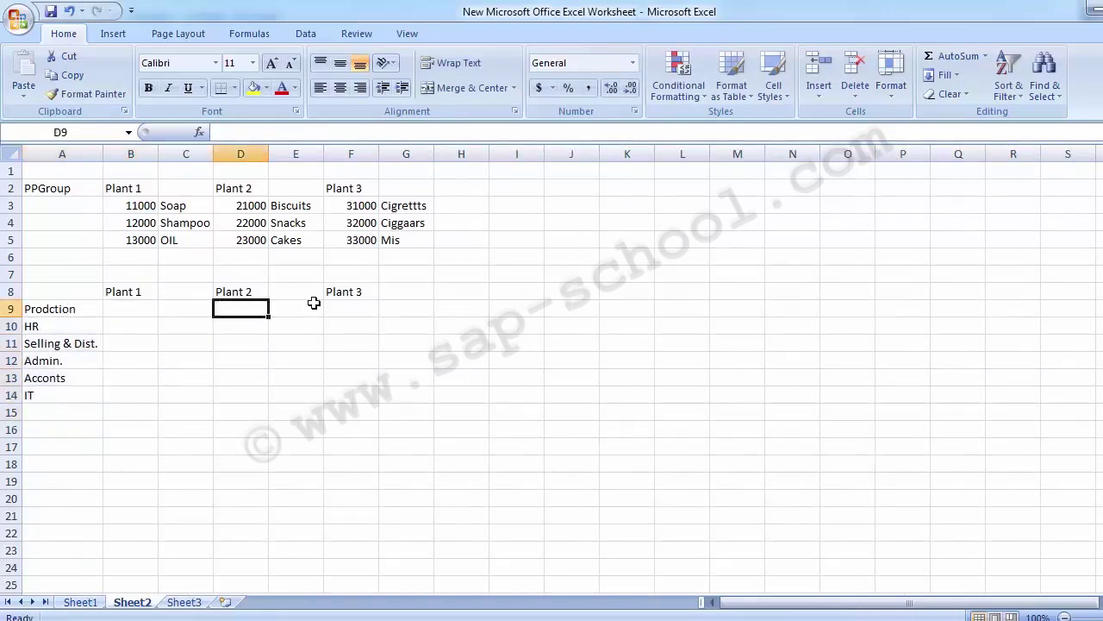
pyautogui.click(341, 308)
# - Enter 110000 in cell B9 as the Plant 1 number for the Prodction row
pyautogui.click(134, 311)
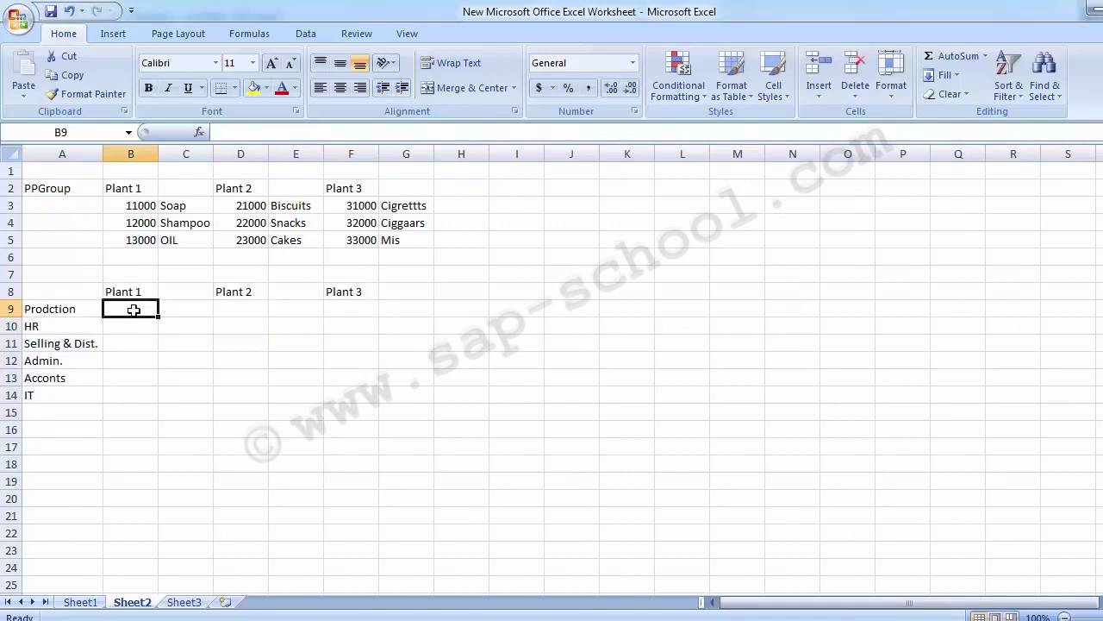
pyautogui.write('1')
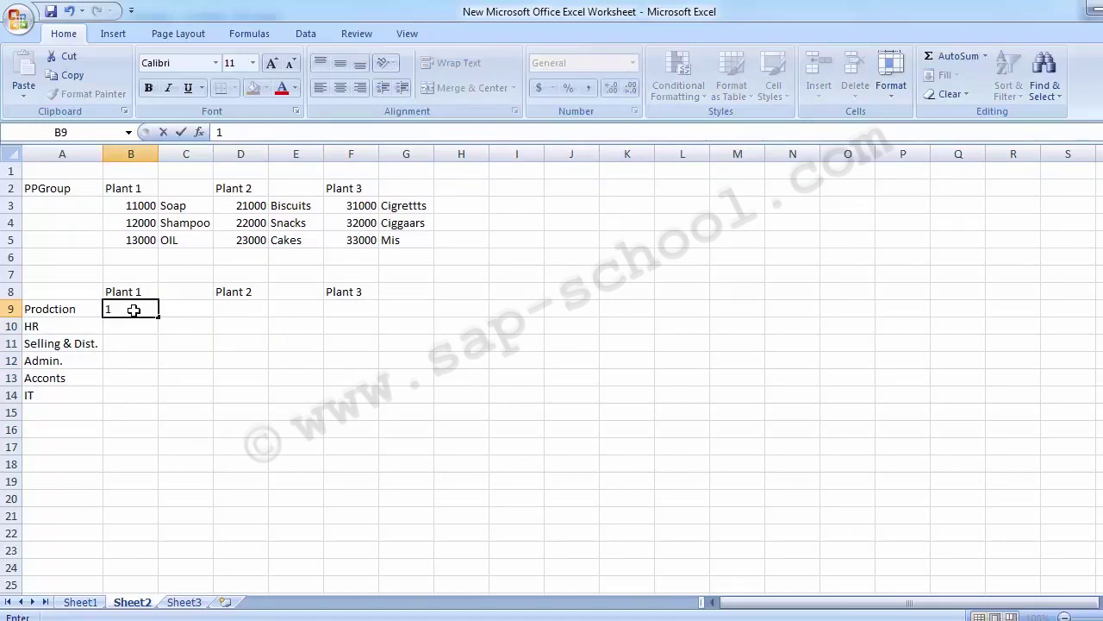
pyautogui.write('10000')
pyautogui.press('Return')
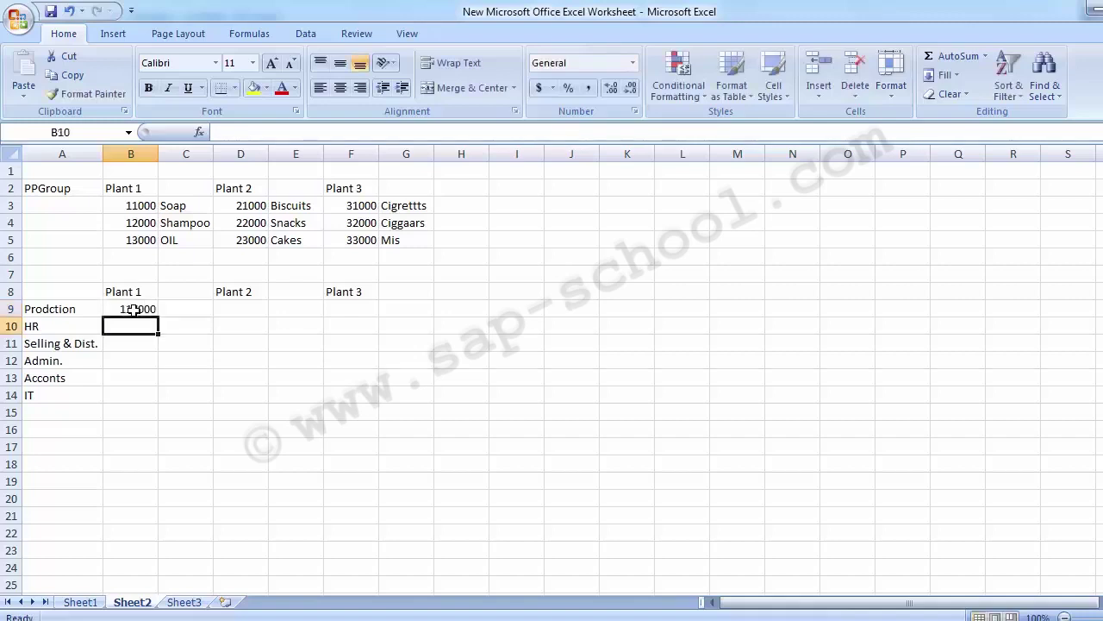
# - Review the Plant 1 product group codes above the department table for comparison with the new numbering
pyautogui.press('Up')
pyautogui.press('Up')
pyautogui.press('Up')
pyautogui.press('Up')
pyautogui.press('Up')
pyautogui.press('Up')
pyautogui.press('Down')
pyautogui.press('Down')
pyautogui.press('Down')
pyautogui.press('Down')
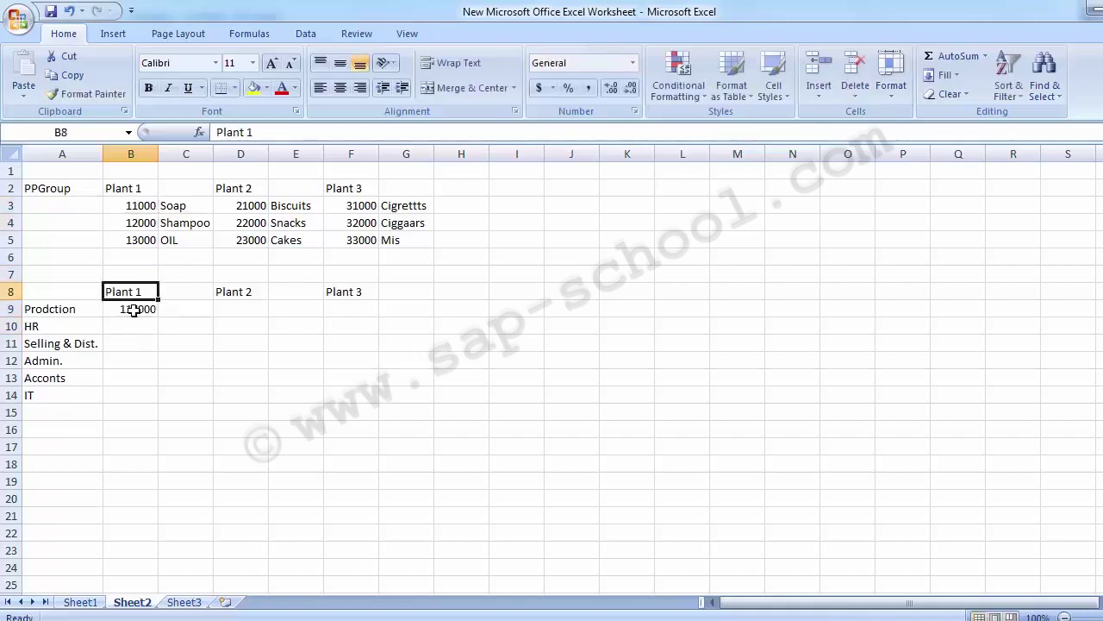
pyautogui.press('Down')
pyautogui.press('Down')
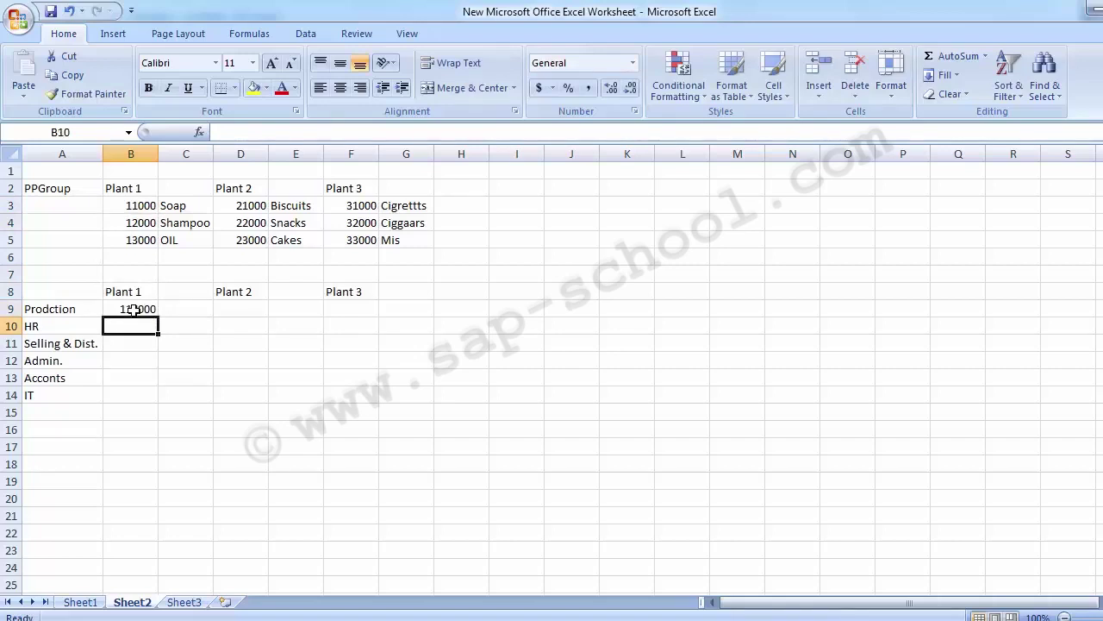
# - Enter the Plant 1 numbers 120000 for HR in B10 and 130000 for Selling & Dist. in B11
pyautogui.write('1200000')
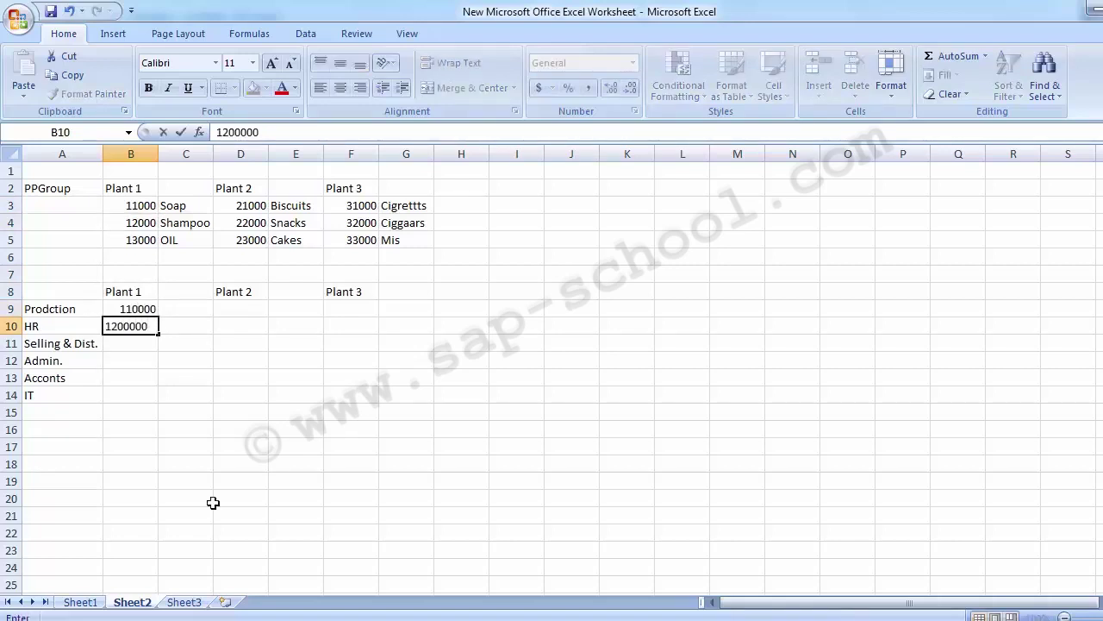
pyautogui.press('BackSpace')
pyautogui.press('Return')
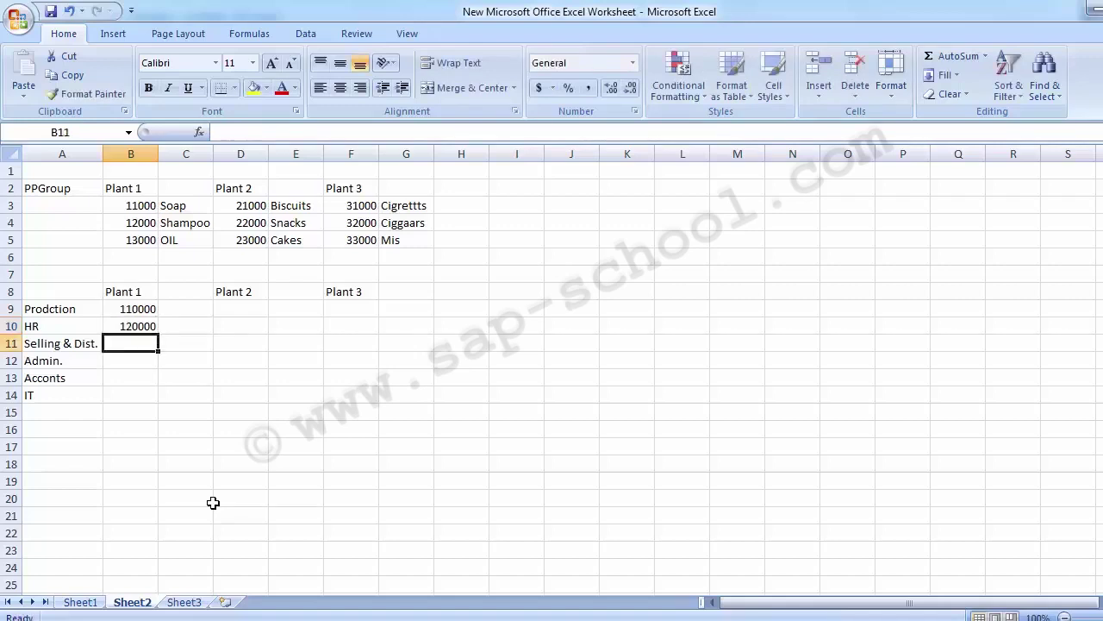
pyautogui.write('13000')
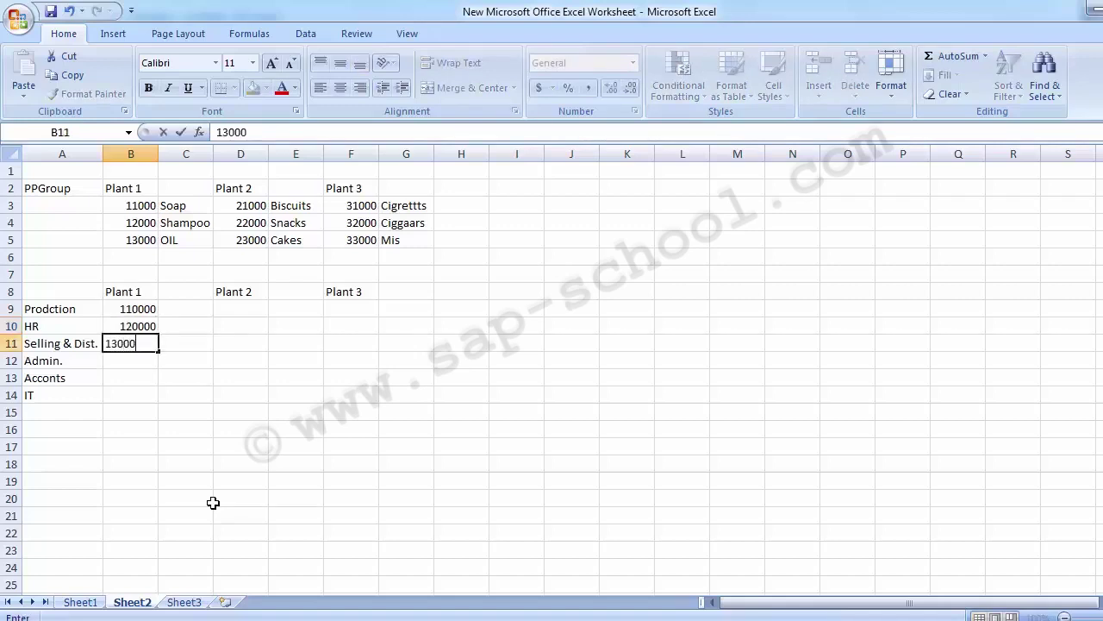
pyautogui.write('00')
pyautogui.press('BackSpace')
pyautogui.press('Return')
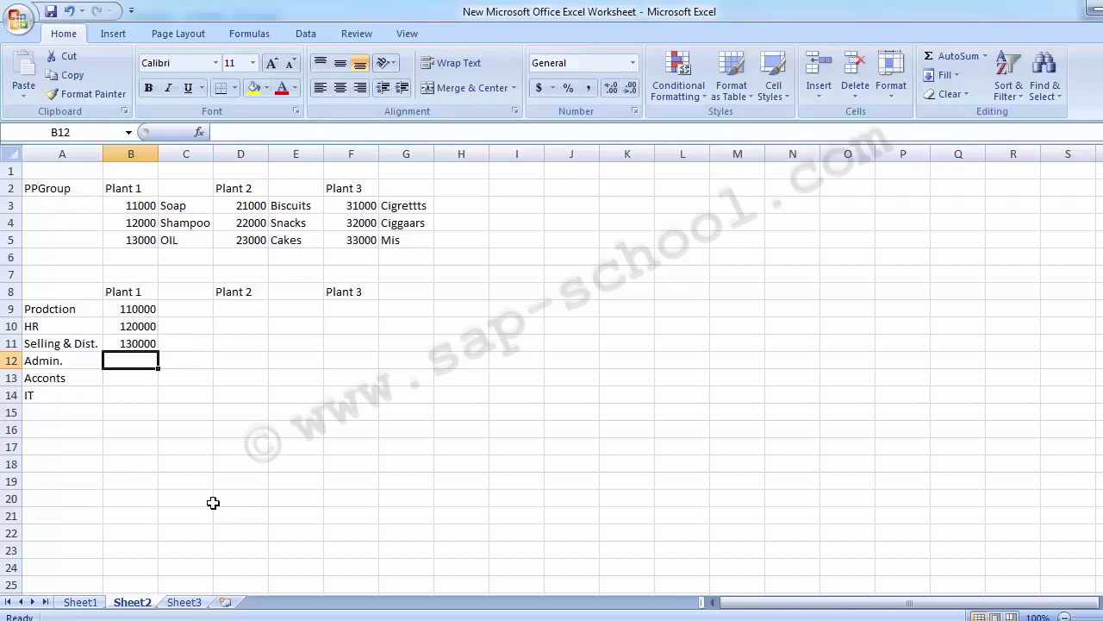
# - Enter the Plant 1 numbers 140000 for Admin. in B12 and 150000 for Acconts in B13
pyautogui.write('140000')
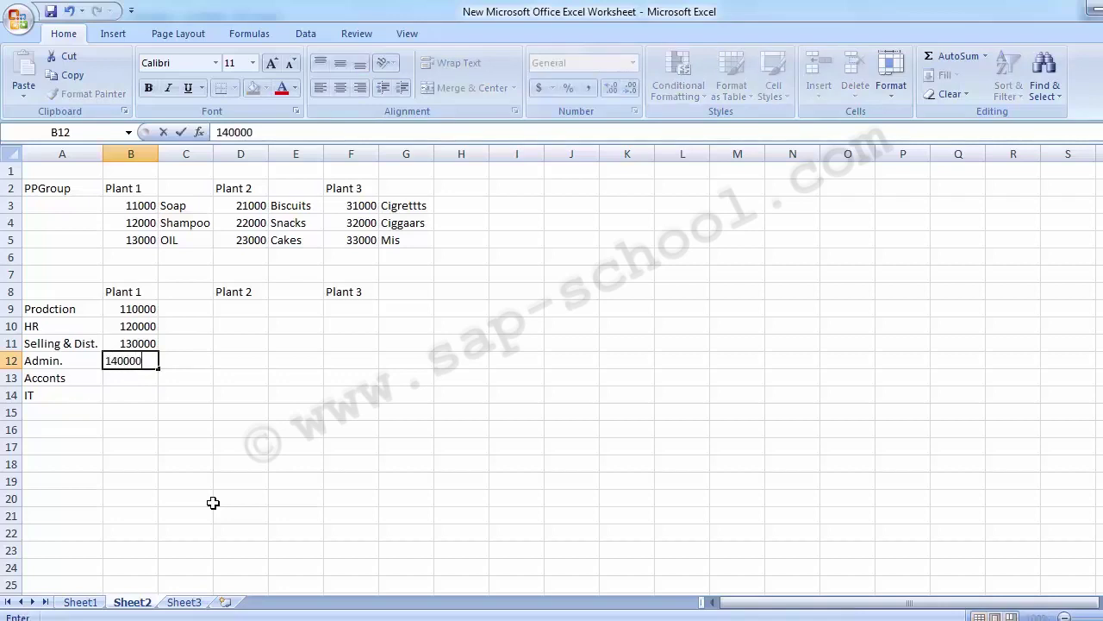
pyautogui.press('Return')
pyautogui.write('5000')
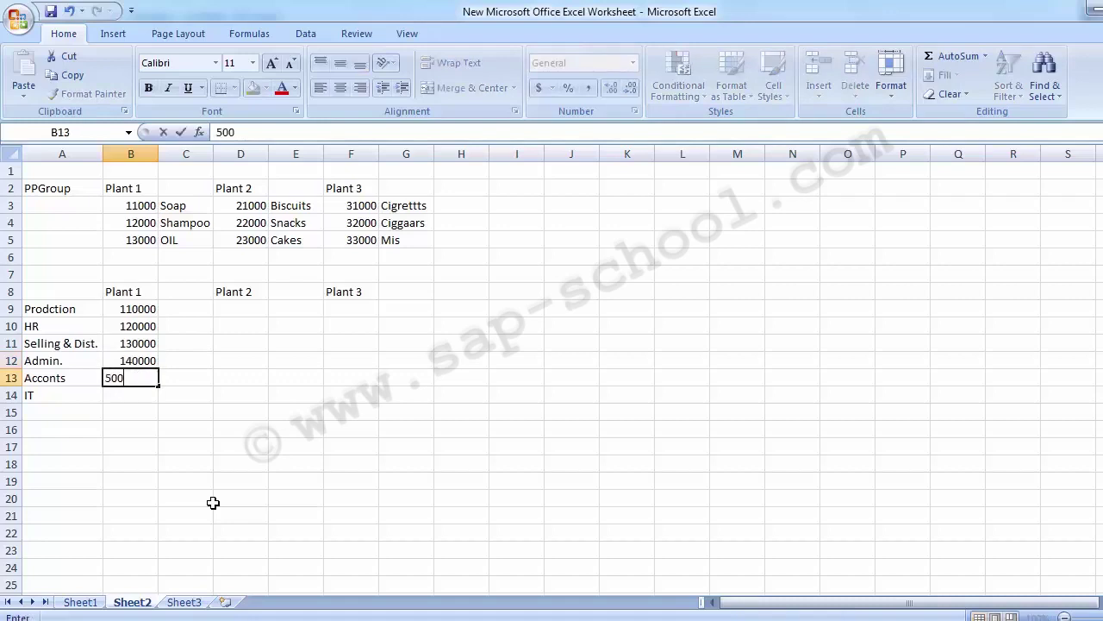
pyautogui.press('BackSpace')
pyautogui.press('BackSpace')
pyautogui.press('BackSpace')
pyautogui.press('BackSpace')
pyautogui.write('150000')
pyautogui.press('Return')
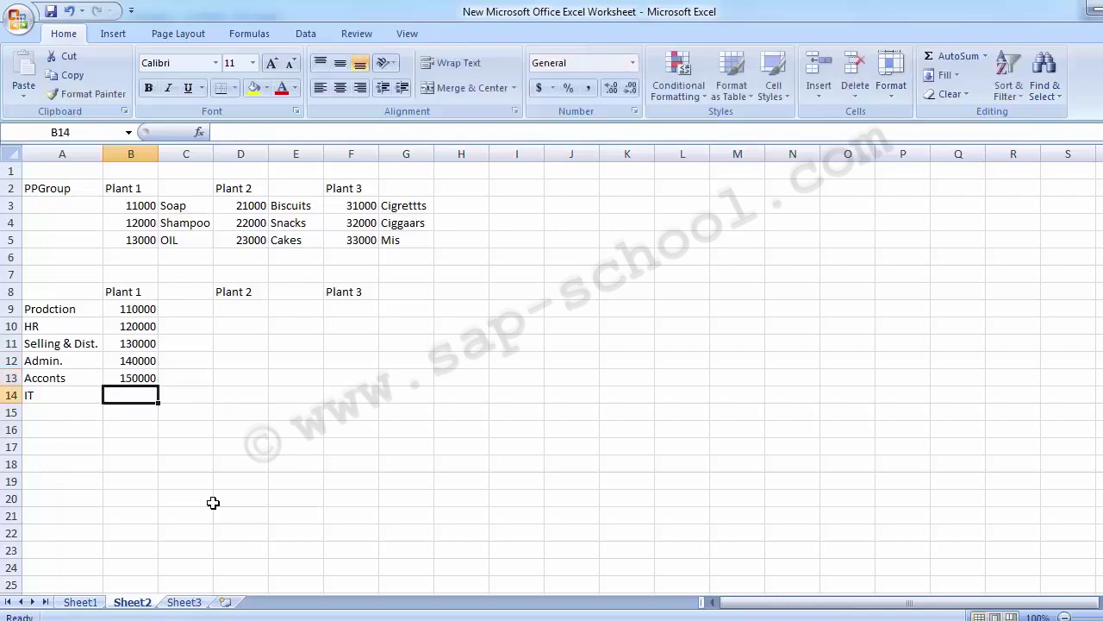
# - Copy the Plant 1 Prodction number 110000 from B9 and paste it as the Cost Center in SAP's Create Cost Center screen
pyautogui.press('Up')
pyautogui.press('Up')
pyautogui.press('Up')
pyautogui.press('Up')
pyautogui.press('Up')
pyautogui.press('Down')
pyautogui.press('Down')
pyautogui.press('Down')
pyautogui.press('Up')
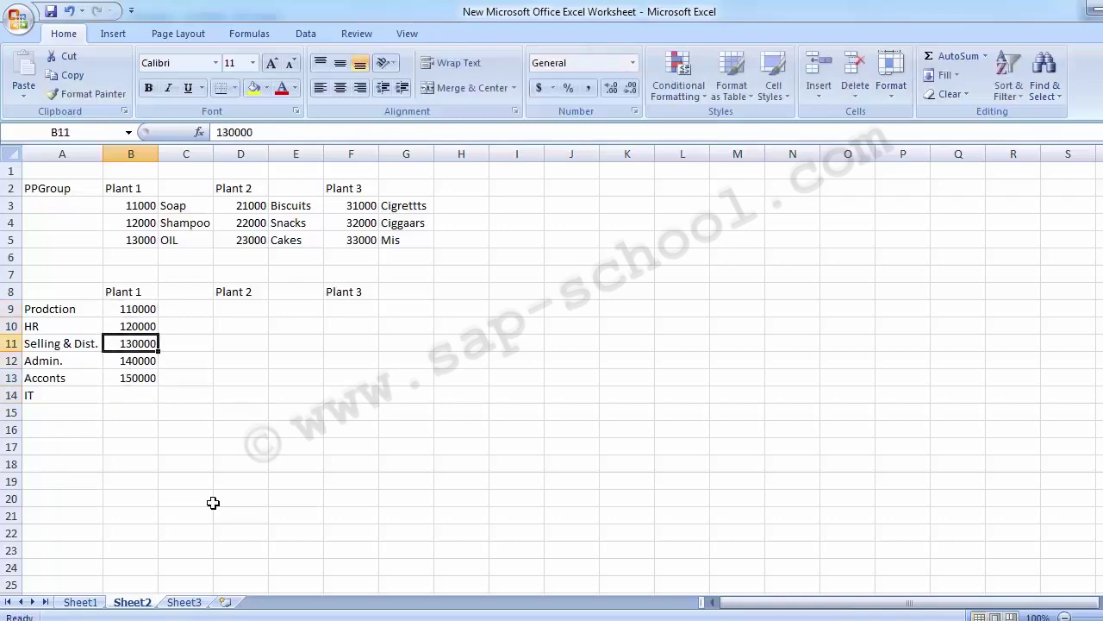
pyautogui.press('Up')
pyautogui.press('Up')
pyautogui.hotkey('ctrl', 'c')
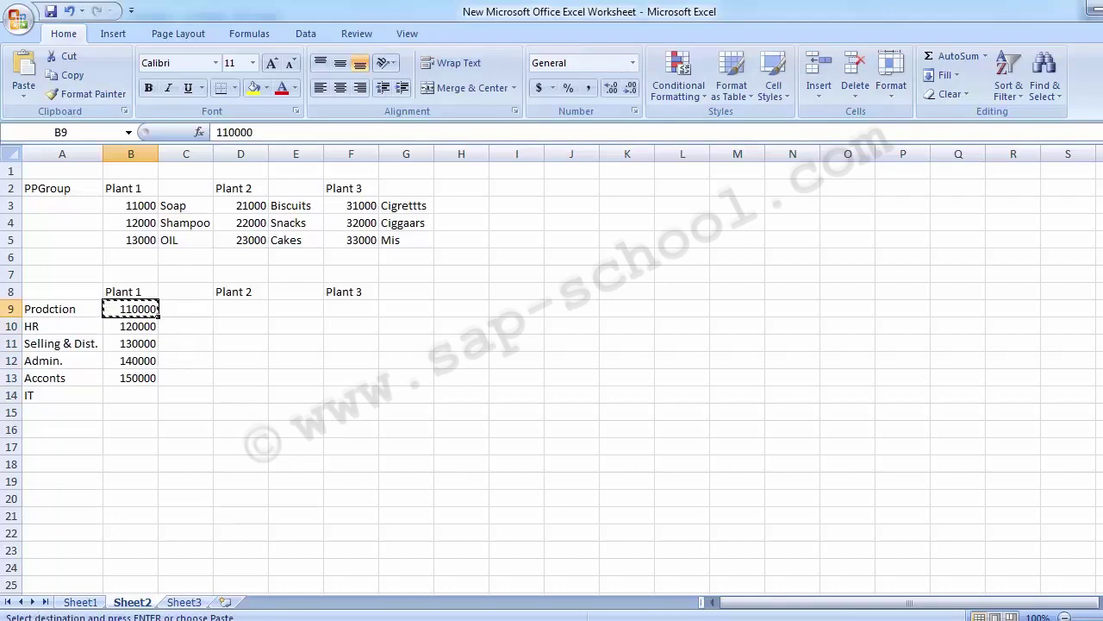
pyautogui.click(509, 564)
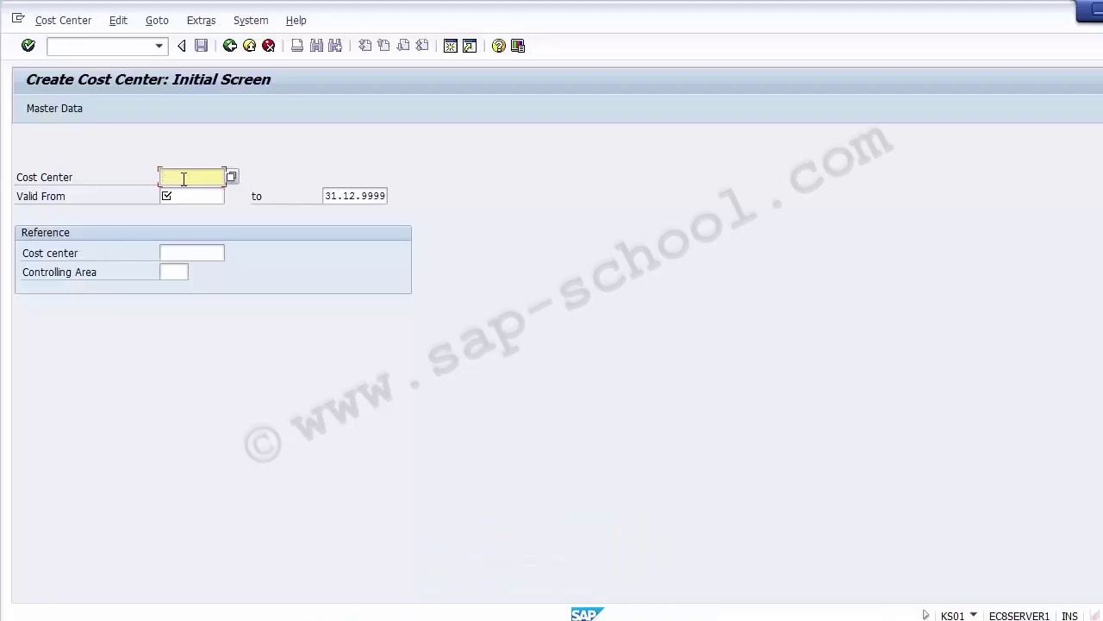
pyautogui.hotkey('ctrl', 'v')
# - Set the Valid From date of cost center 110000 to 01.04.2014
pyautogui.click(193, 197)
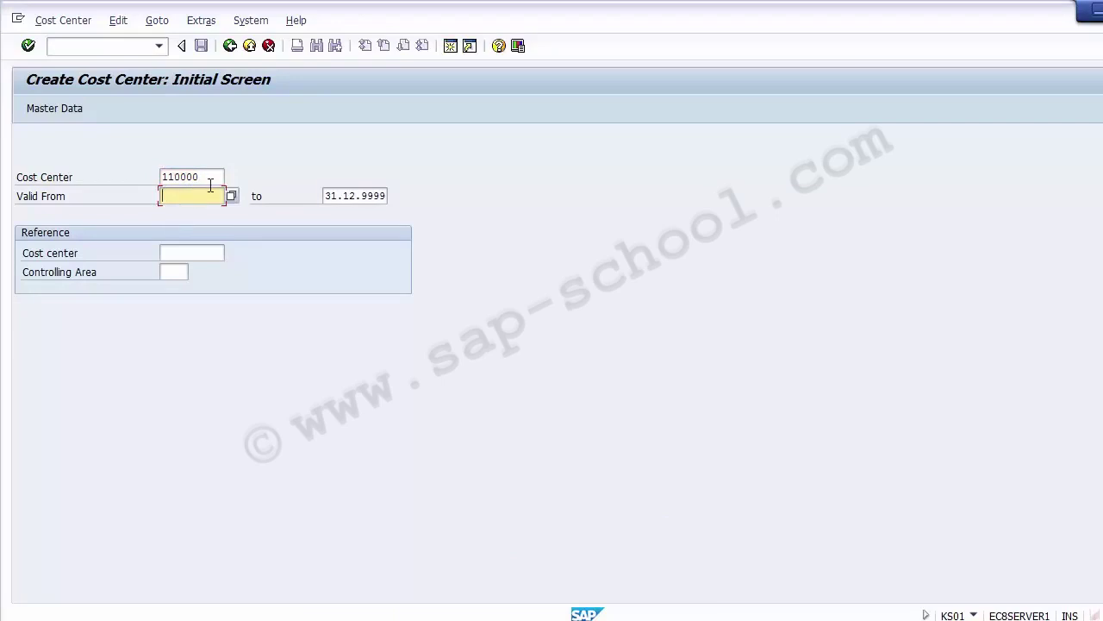
pyautogui.click(213, 180)
pyautogui.moveTo(211, 179); pyautogui.dragTo(153, 178)
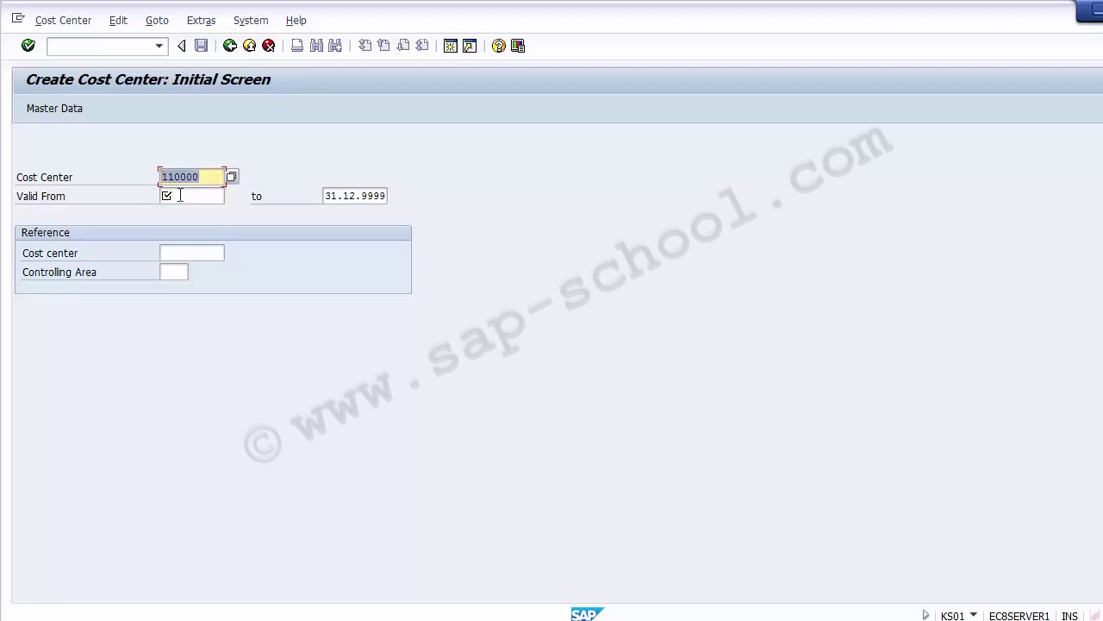
pyautogui.click(180, 196)
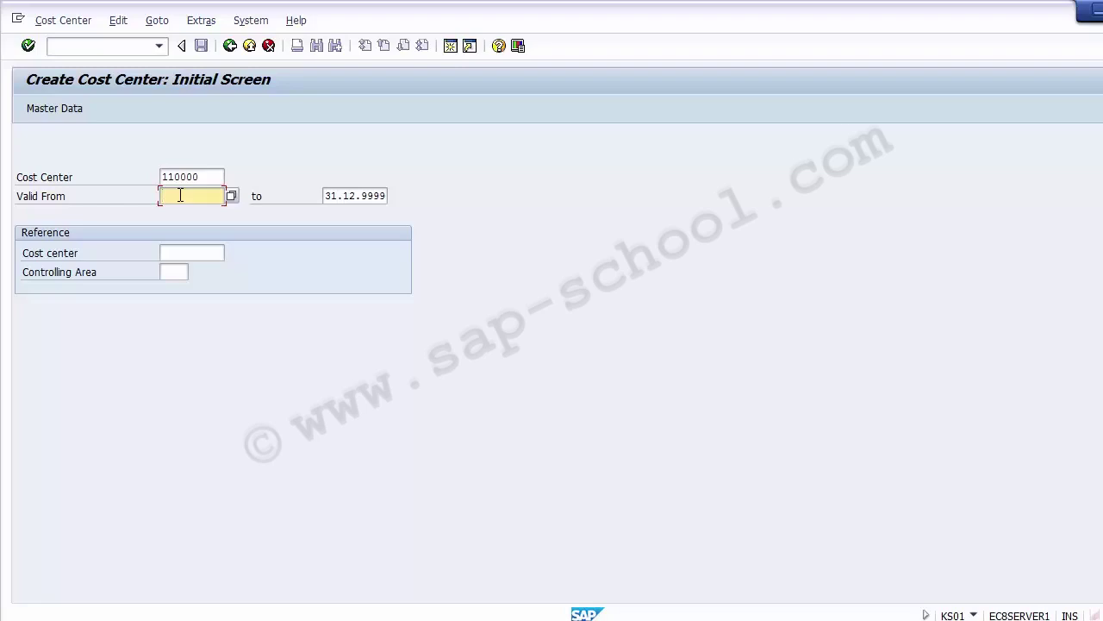
pyautogui.write('01.04.2014')
# - Change the validity end date of the cost center to 31.12.2014
pyautogui.click(372, 196)
pyautogui.moveTo(365, 196); pyautogui.dragTo(394, 189)
pyautogui.click(366, 195)
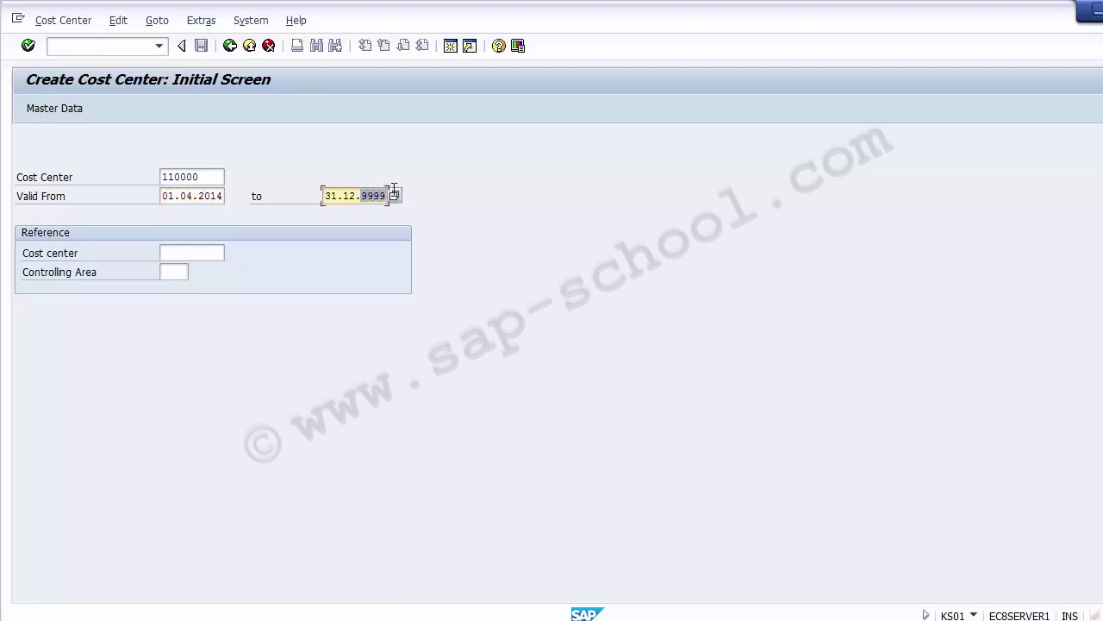
pyautogui.click(363, 195)
pyautogui.press('Delete')
pyautogui.press('Delete')
pyautogui.press('Delete')
pyautogui.press('Delete')
pyautogui.write('2014')
pyautogui.moveTo(209, 178); pyautogui.dragTo(115, 177)
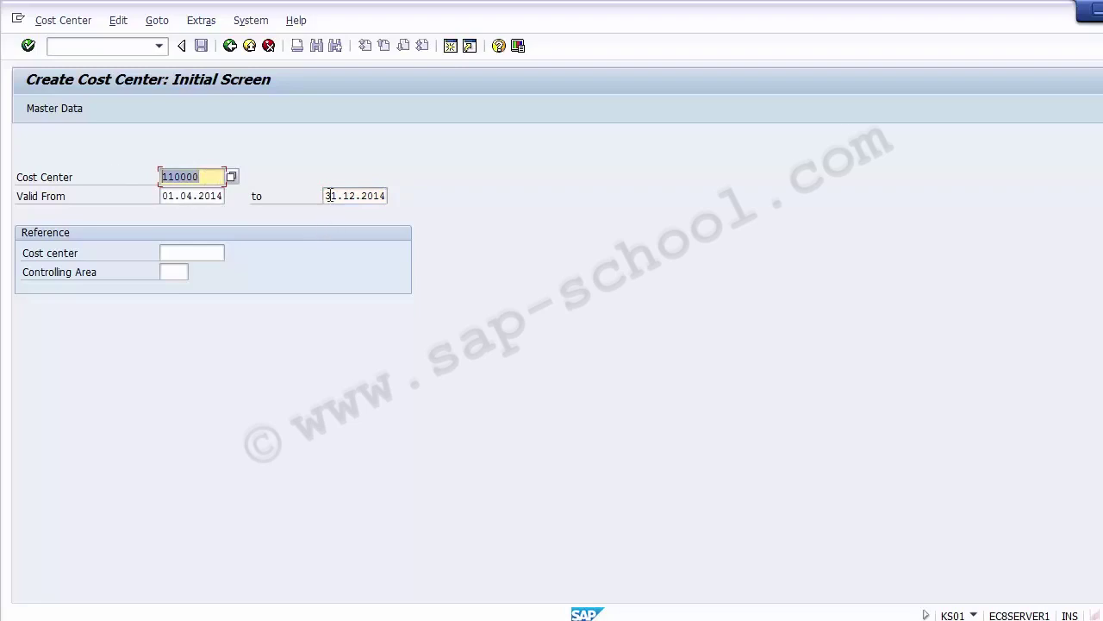
pyautogui.moveTo(324, 195); pyautogui.dragTo(402, 194)
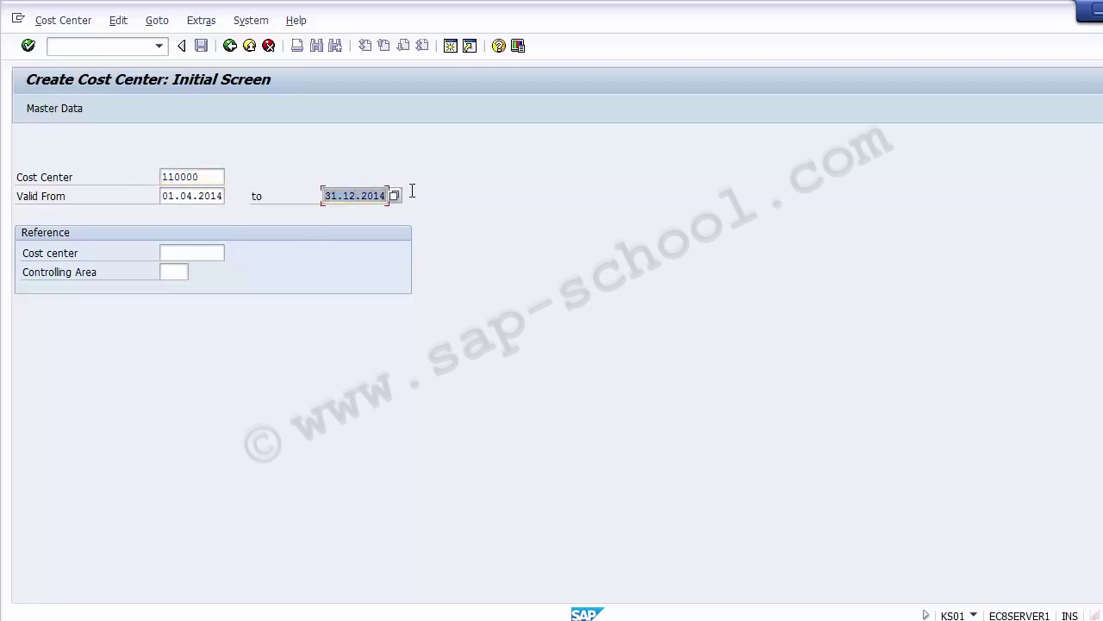
pyautogui.click(388, 196)
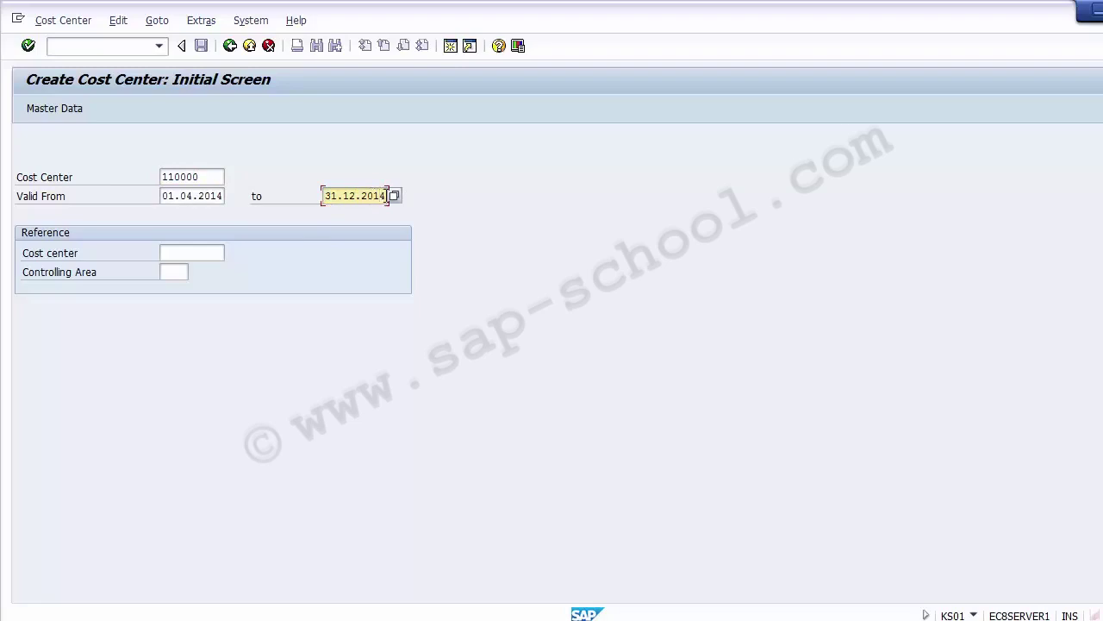
# - Set the validity end date back to 31.12.9999 and continue to the cost center's basic data
pyautogui.press('BackSpace')
pyautogui.write('8')
pyautogui.press('BackSpace')
pyautogui.press('BackSpace')
pyautogui.press('BackSpace')
pyautogui.press('BackSpace')
pyautogui.write('9999')
pyautogui.click(204, 177)
pyautogui.click(205, 194)
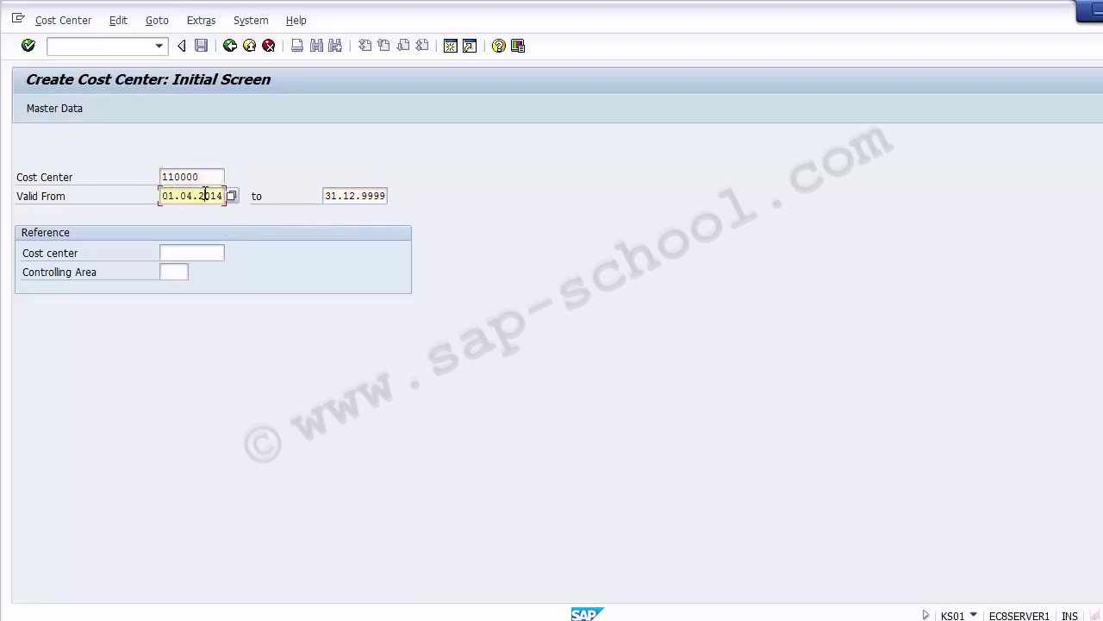
pyautogui.press('Return')
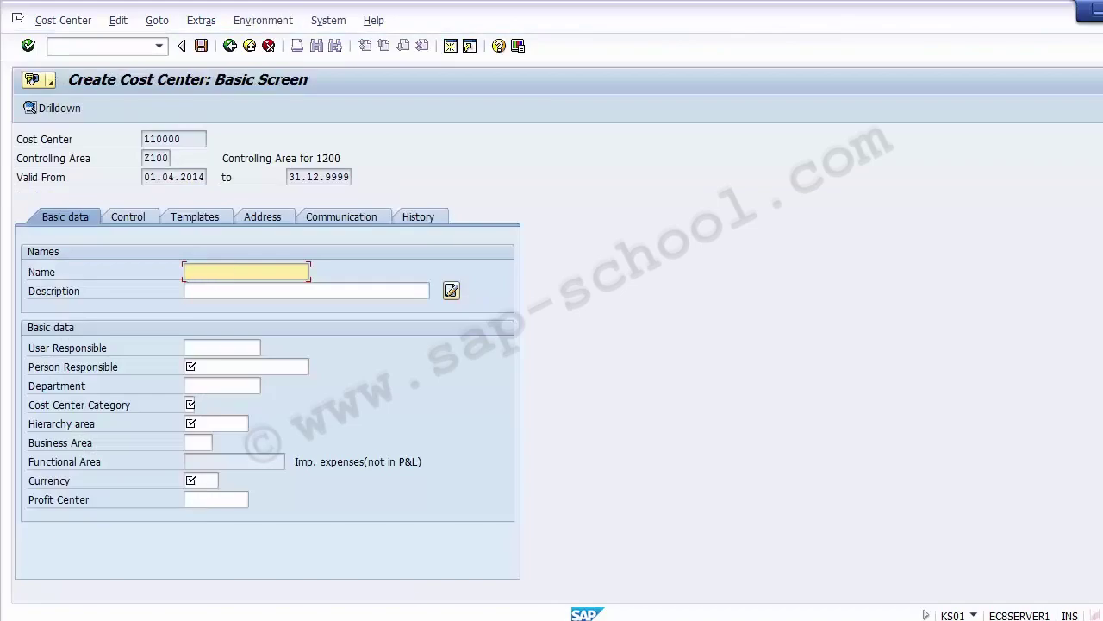
# - Copy Prodction from cell A9 of the Excel sheet into the cost center's Name and Description in SAP
pyautogui.hotkey('alt', 'Tab')
pyautogui.click(56, 308)
pyautogui.hotkey('ctrl', 'c')
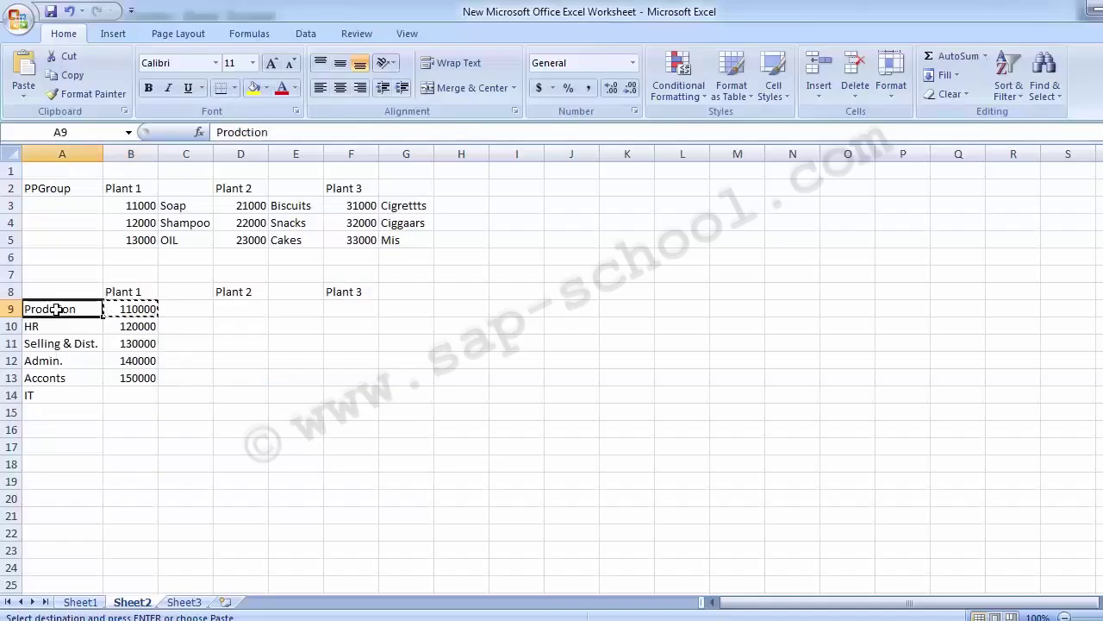
pyautogui.hotkey('alt', 'Tab')
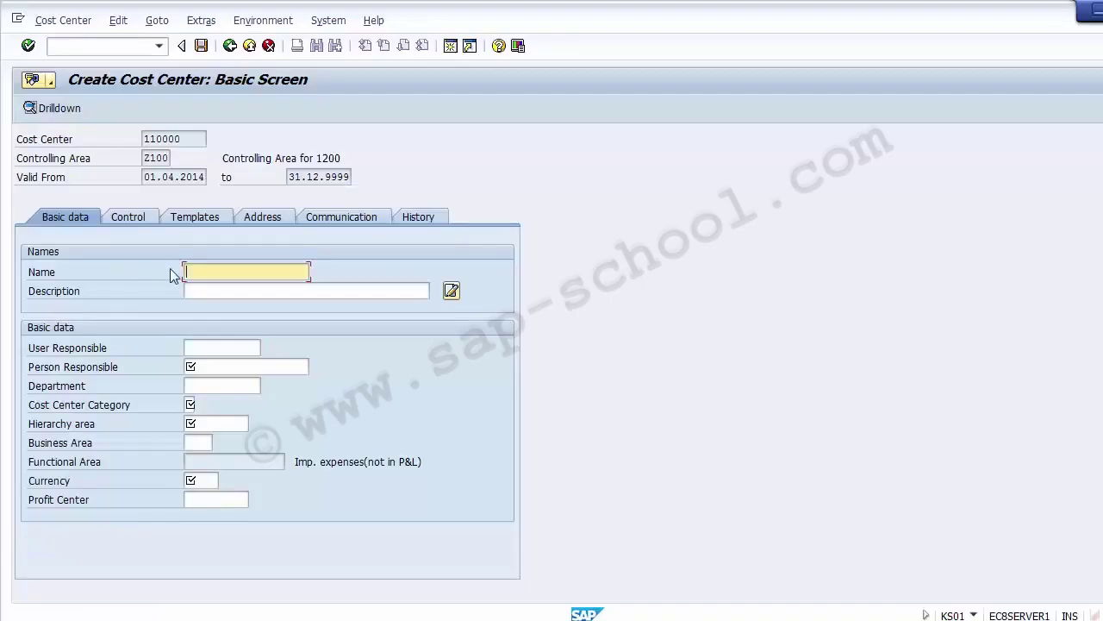
pyautogui.hotkey('ctrl', 'v')
pyautogui.press('Tab')
pyautogui.hotkey('ctrl', 'v')
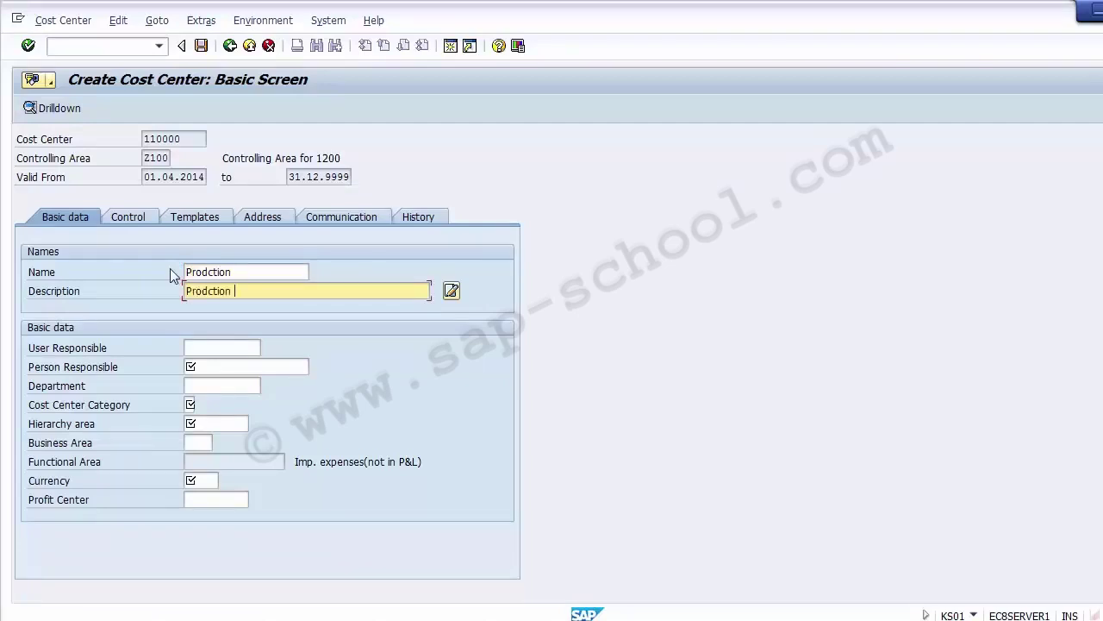
# - Enter the name of the person responsible and paste Prodction as the department
pyautogui.press('Tab')
pyautogui.press('Tab')
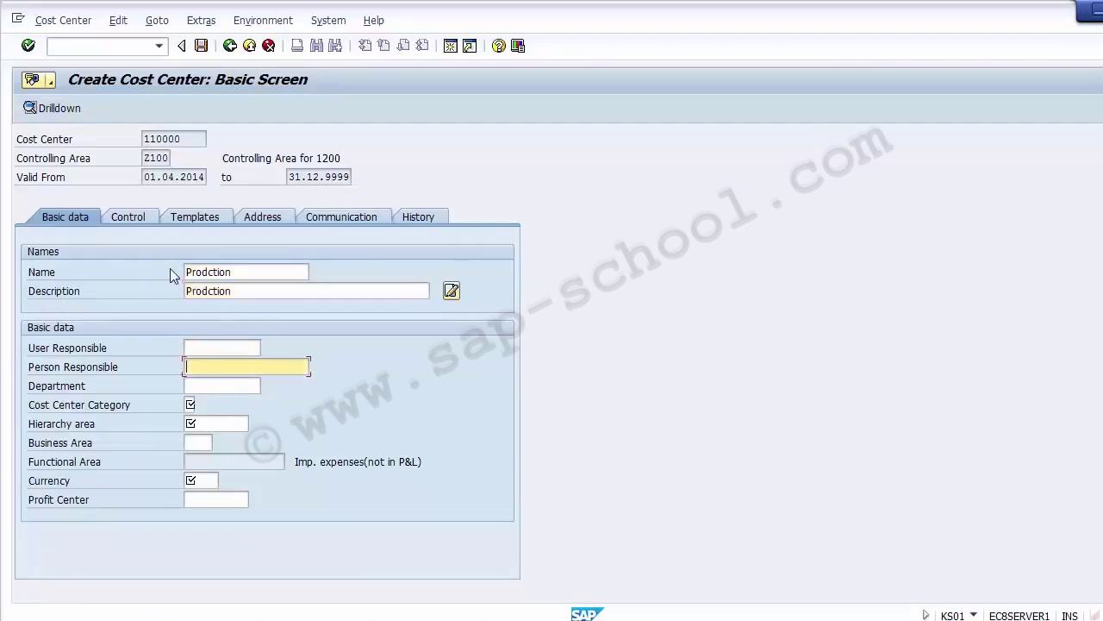
pyautogui.write('JOE')
pyautogui.press('Tab')
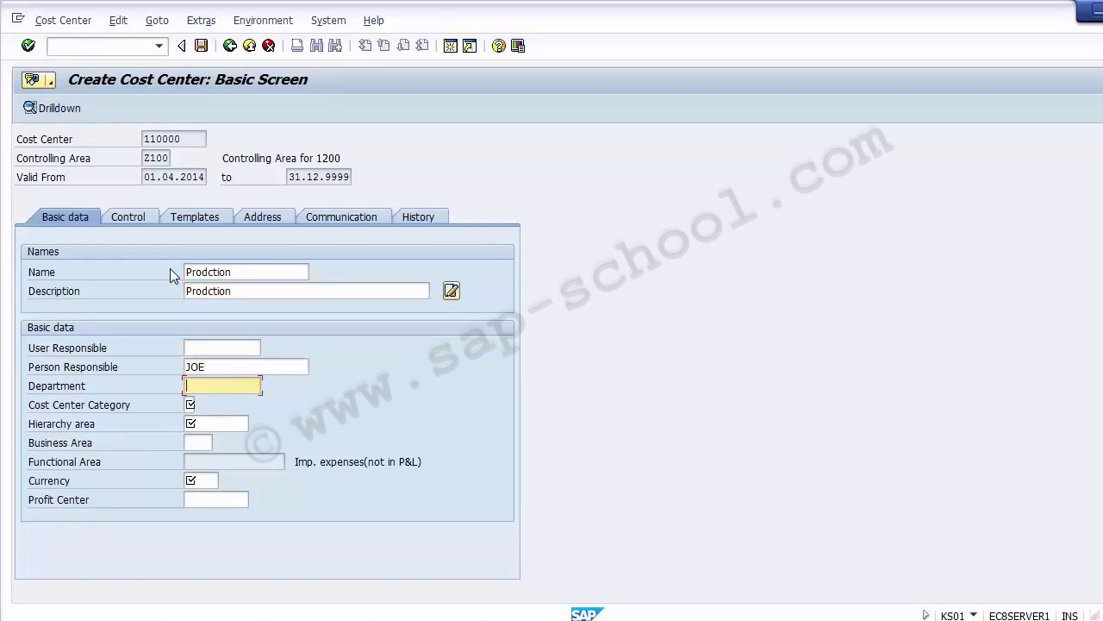
pyautogui.hotkey('ctrl', 'v')
pyautogui.press('Tab')
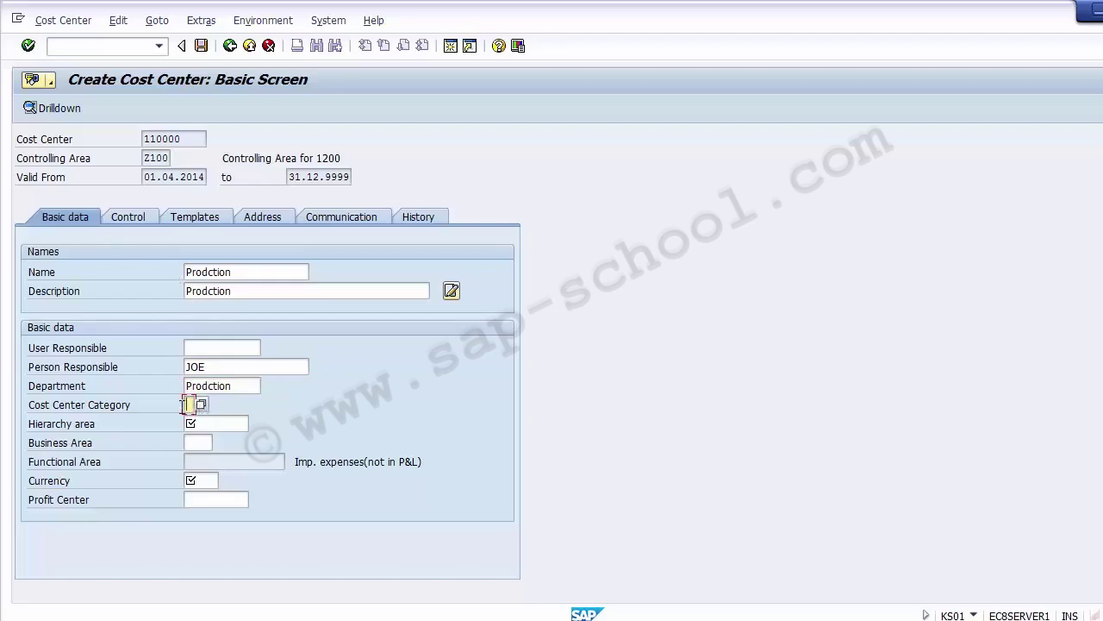
# - Look up the cost center categories and assign category 1, Production
pyautogui.click(103, 412)
pyautogui.click(203, 408)
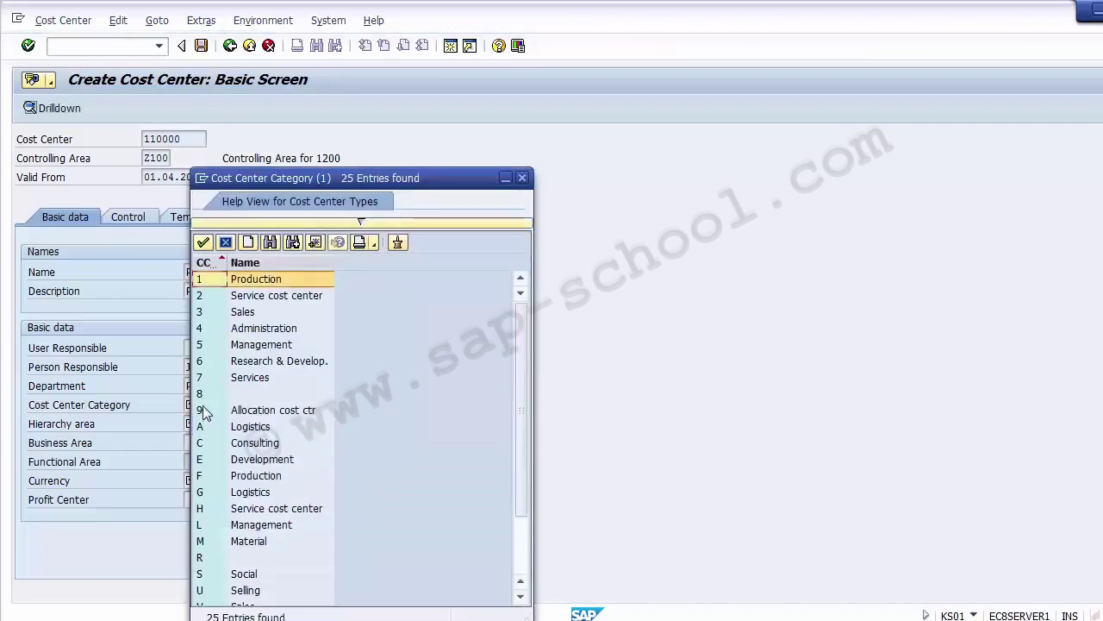
pyautogui.press('Down')
pyautogui.press('Down')
pyautogui.press('Down')
pyautogui.press('Down')
pyautogui.press('Down')
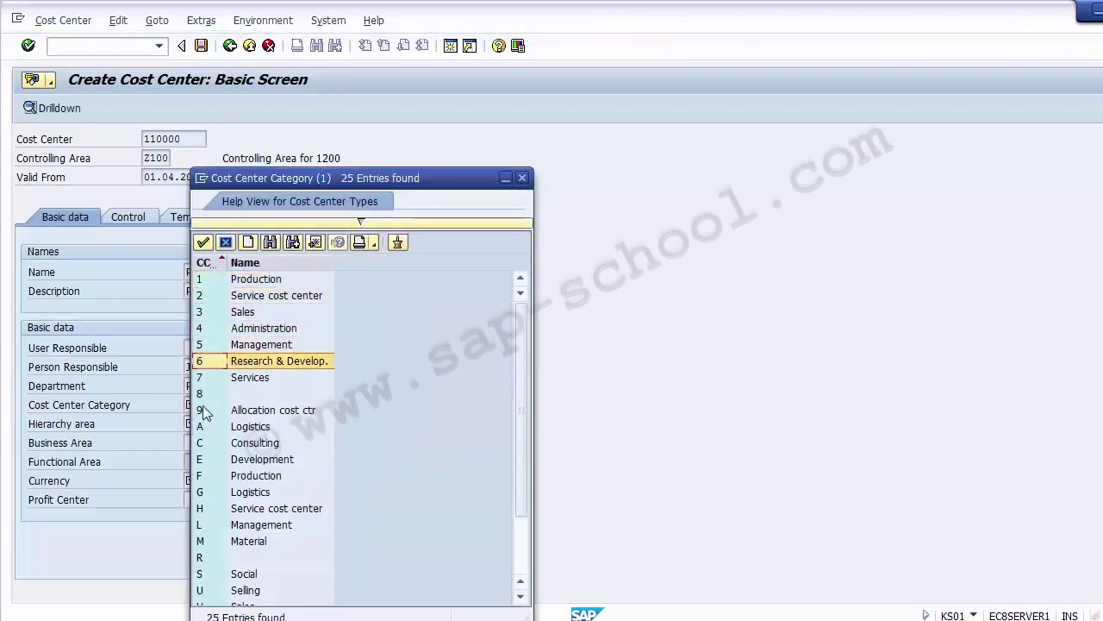
pyautogui.press('Up')
pyautogui.press('Up')
pyautogui.press('Up')
pyautogui.press('Up')
pyautogui.press('Up')
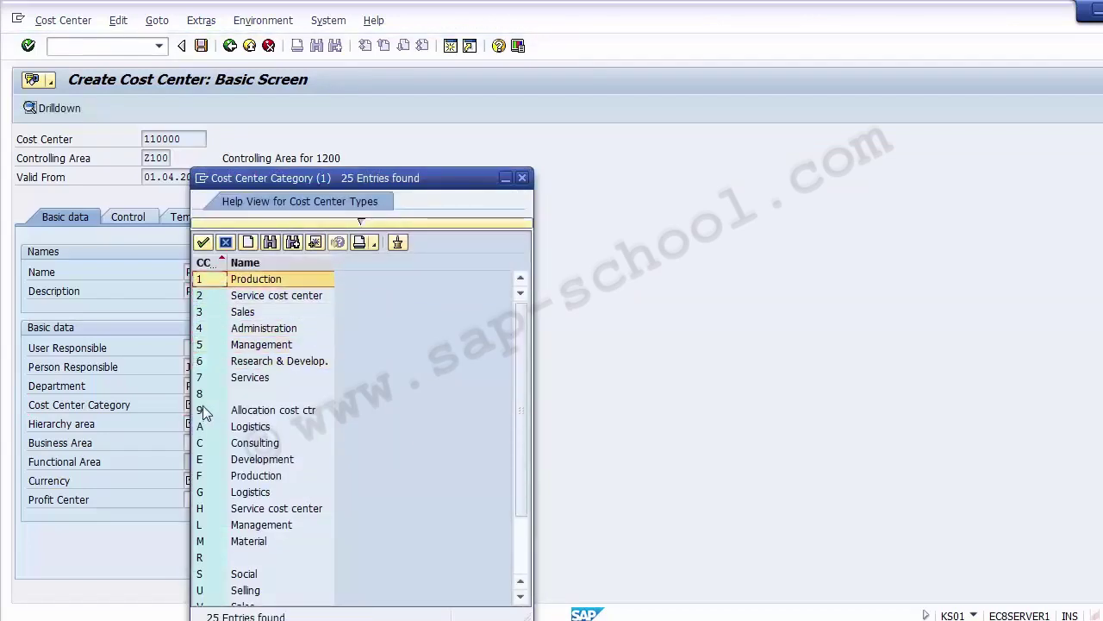
pyautogui.click(214, 278)
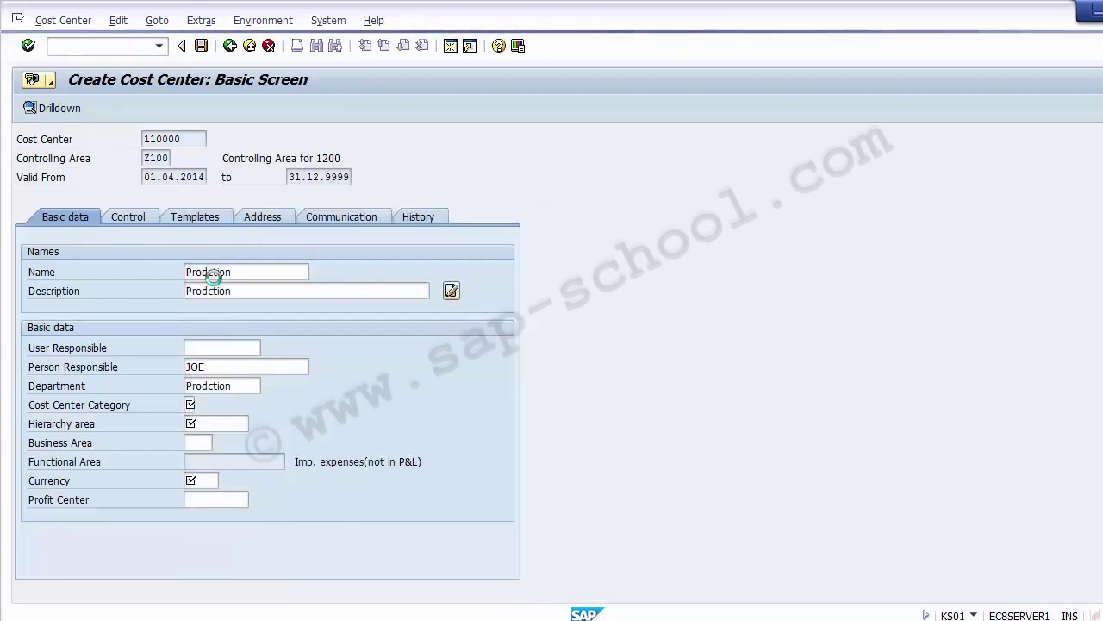
# - Fill in the hierarchy area with A1000 from its possible entries
pyautogui.click(216, 421)
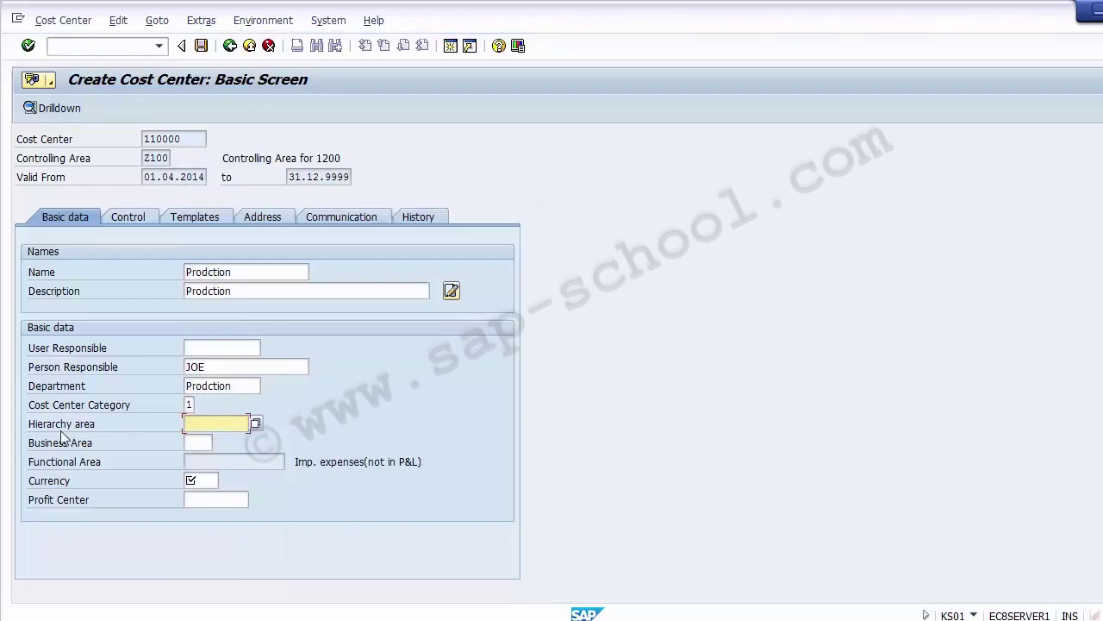
pyautogui.click(60, 431)
pyautogui.click(213, 424)
pyautogui.press('F4')
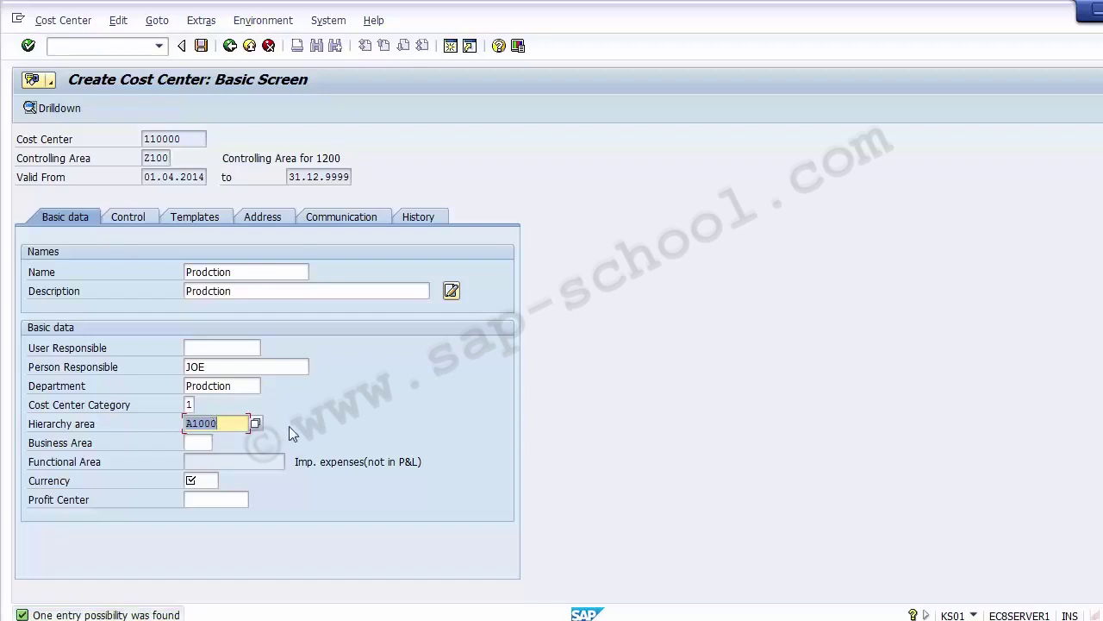
# - Assign business area 1210, Product 1, and set the currency to USD
pyautogui.click(203, 443)
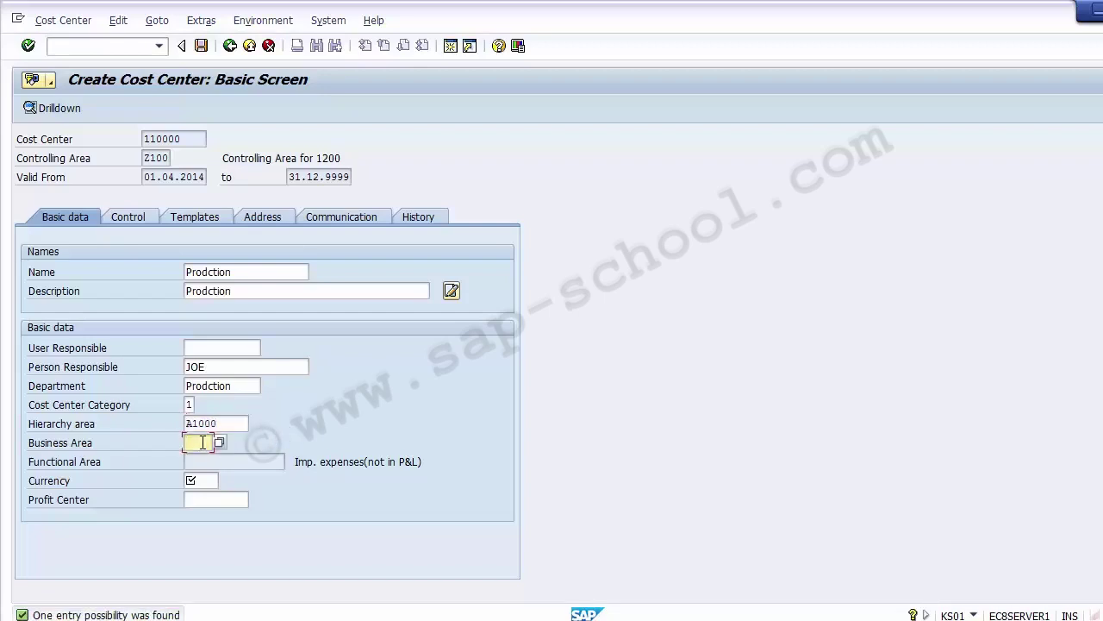
pyautogui.click(219, 443)
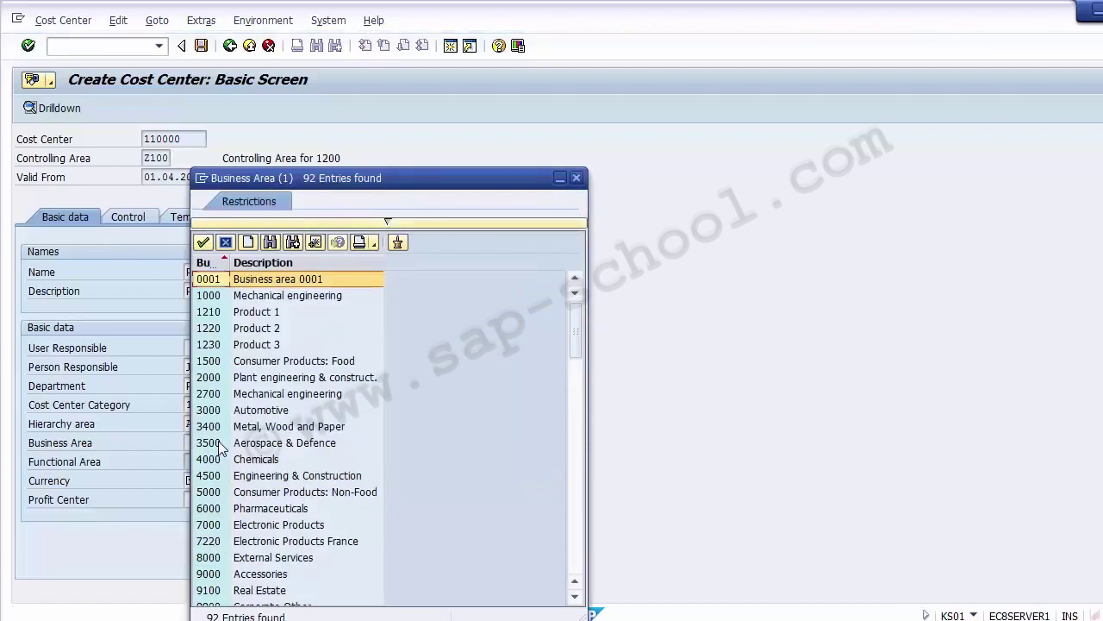
pyautogui.press('Down')
pyautogui.press('Down')
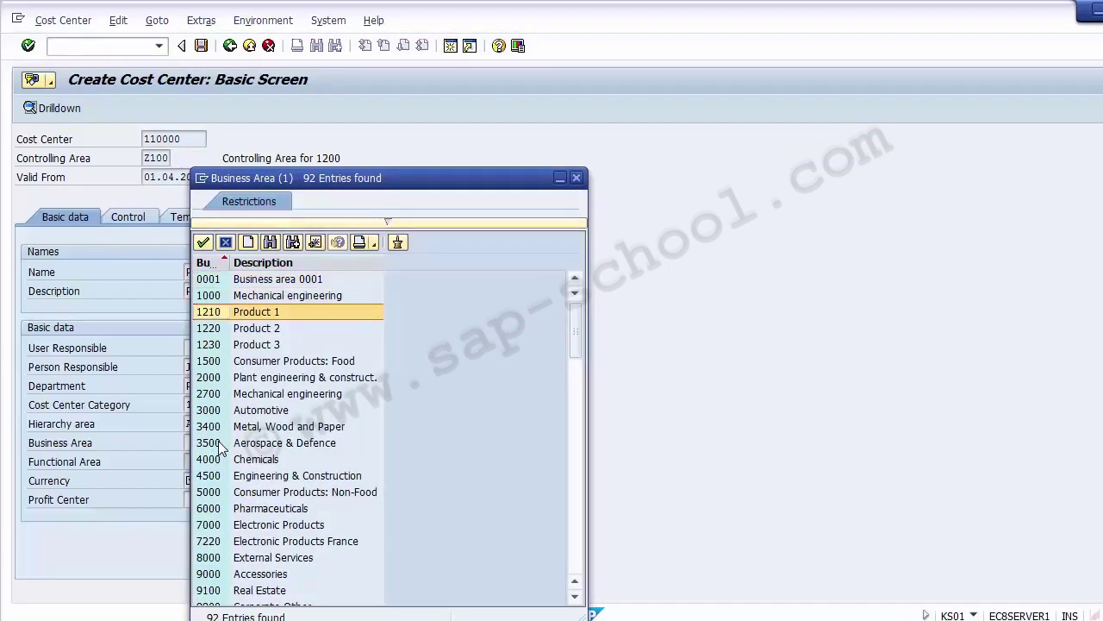
pyautogui.press('Escape')
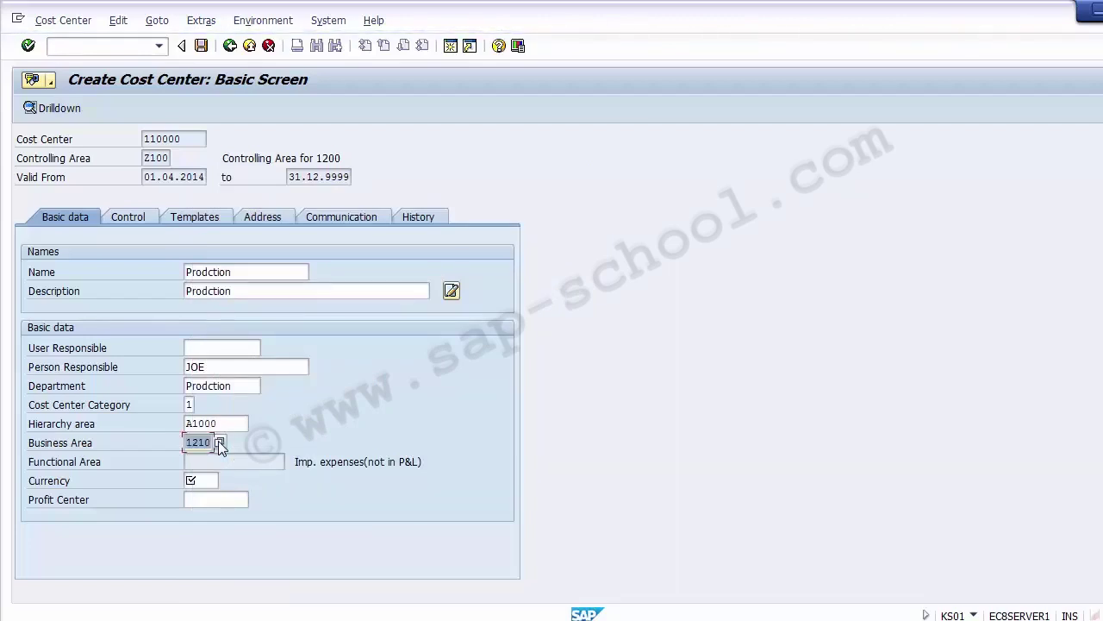
pyautogui.click(201, 475)
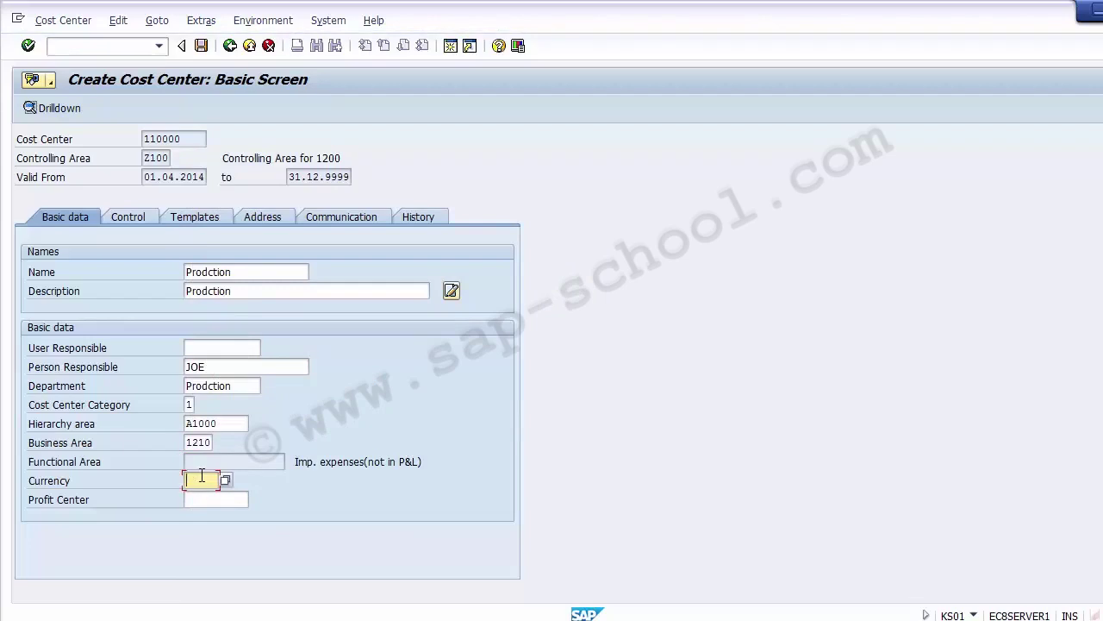
pyautogui.write('USD')
pyautogui.press('Tab')
# - Search the profit centers of controlling area Z100 and assign profit center 11000, SOAPS, to the cost center
pyautogui.click(256, 501)
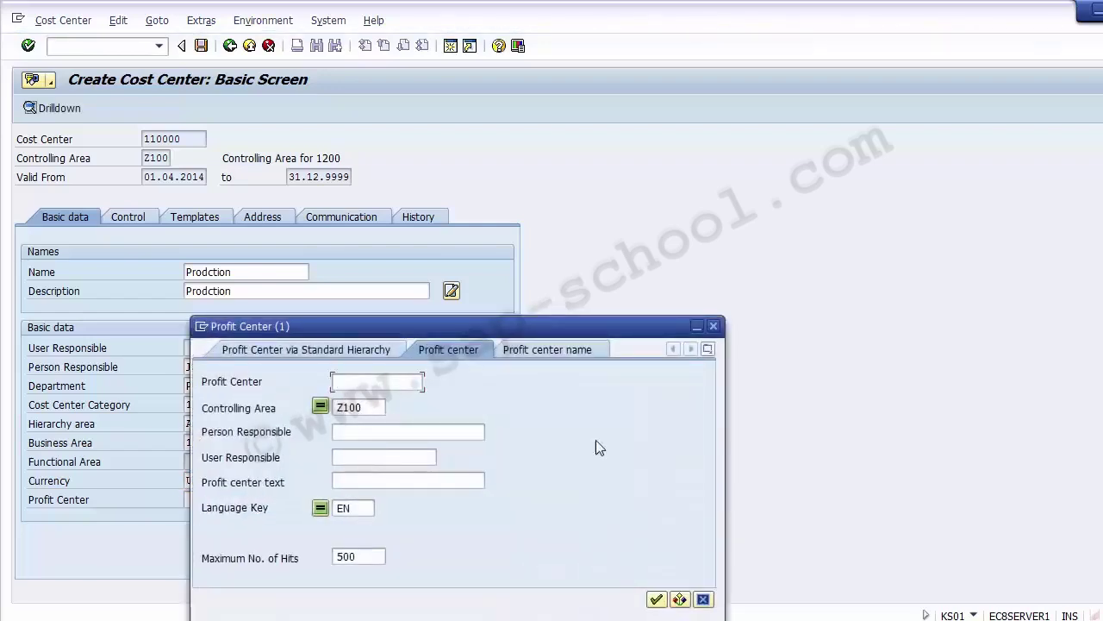
pyautogui.click(656, 601)
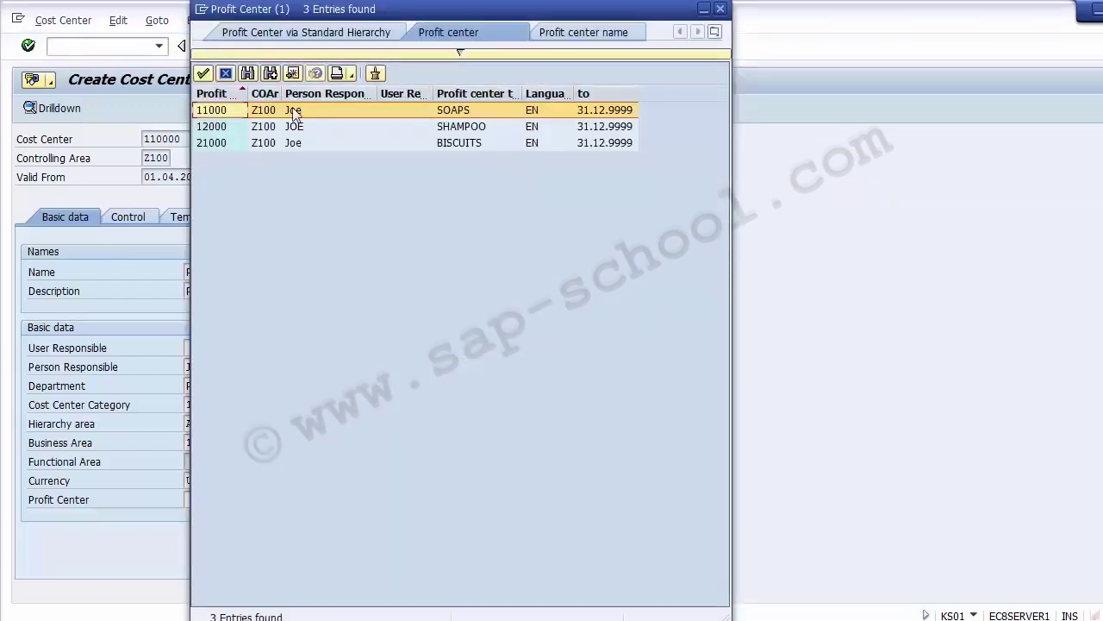
pyautogui.click(219, 129)
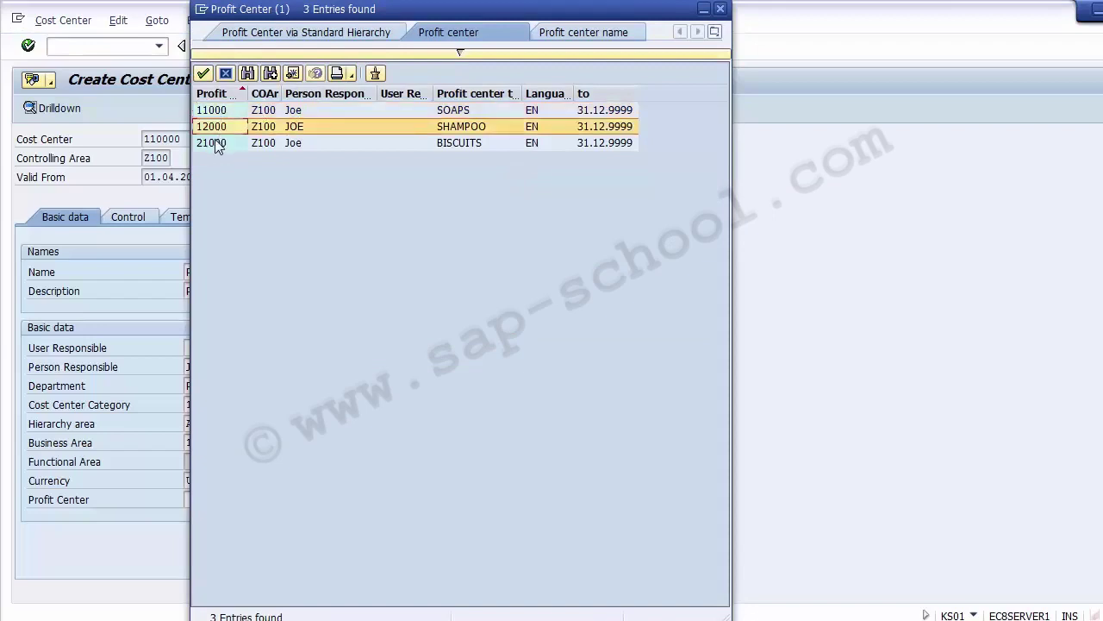
pyautogui.click(214, 143)
pyautogui.click(212, 129)
pyautogui.click(212, 112)
pyautogui.click(213, 128)
pyautogui.click(214, 143)
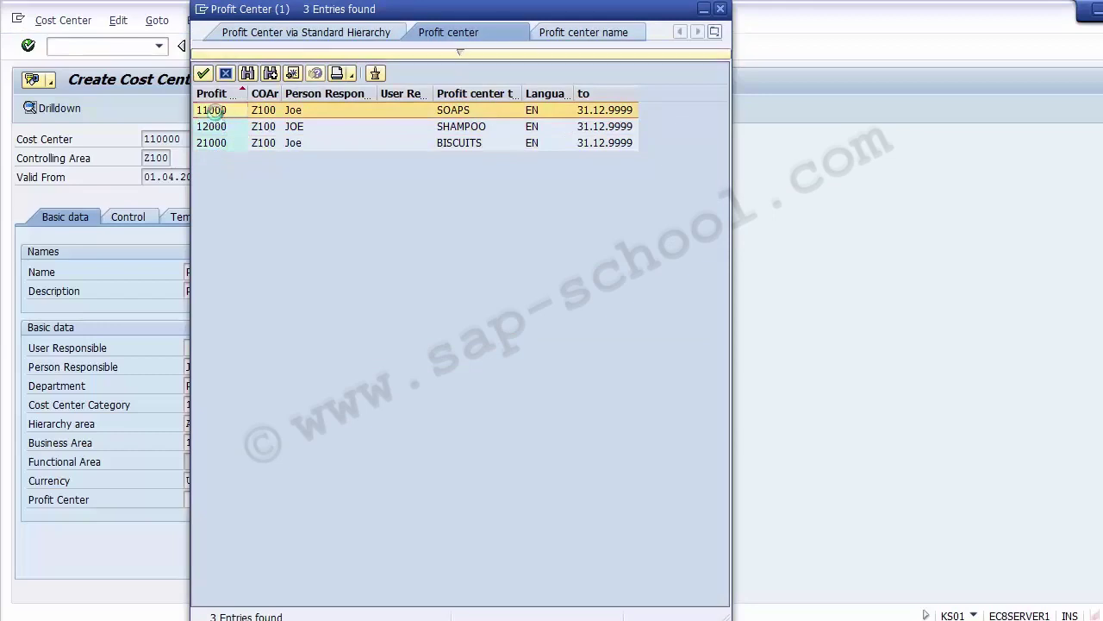
pyautogui.doubleClick(210, 112)
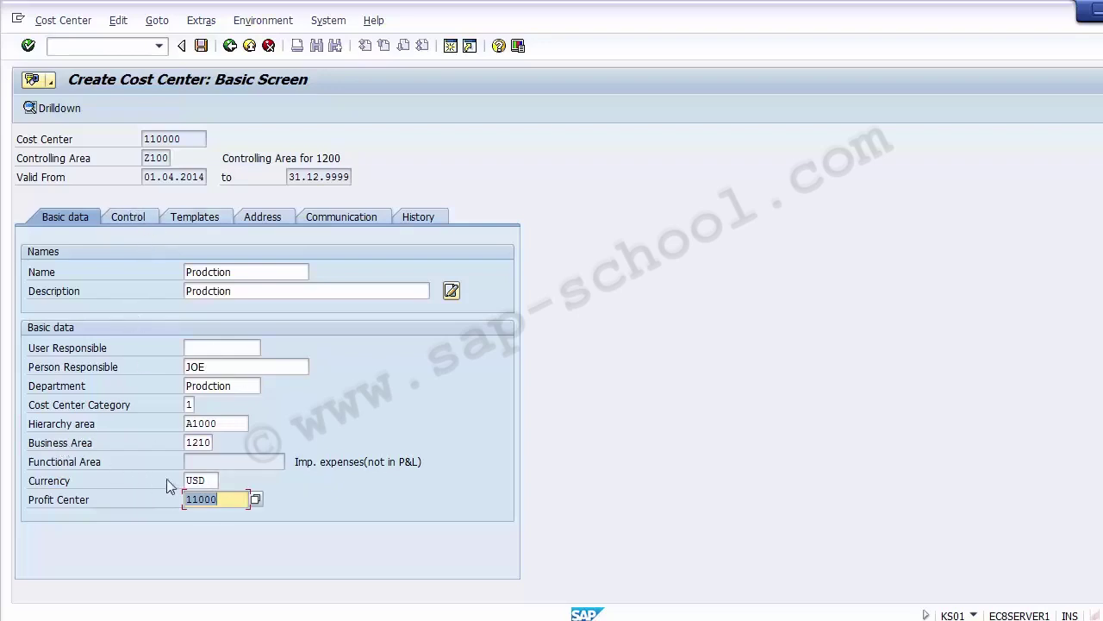
pyautogui.click(226, 498)
pyautogui.click(243, 424)
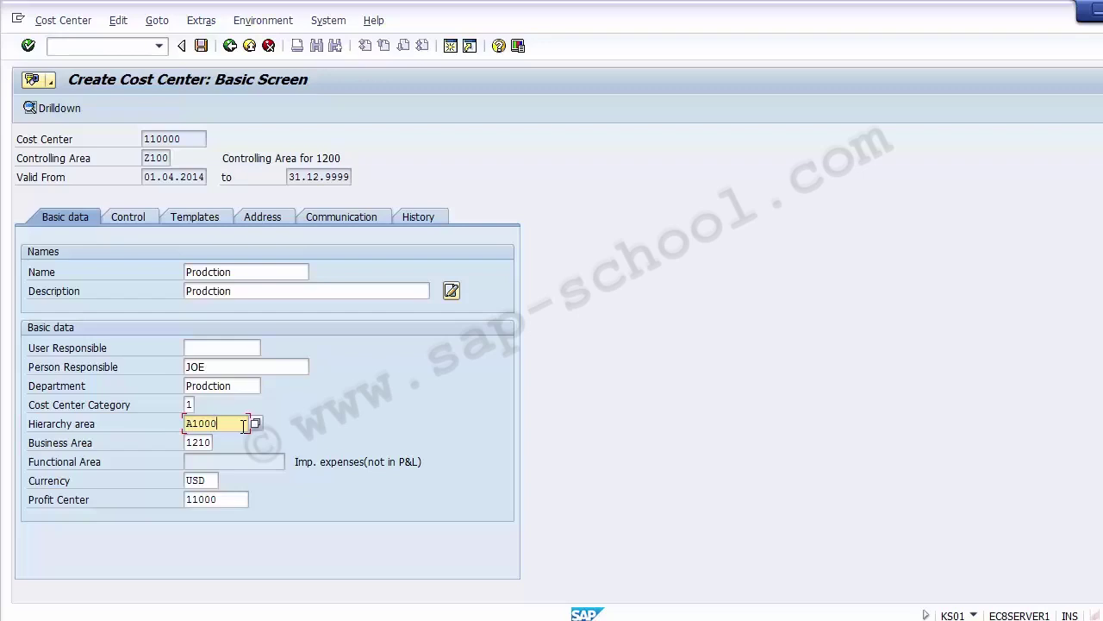
# - Activate the commitment update indicator in the control settings of cost center 110000
pyautogui.click(142, 219)
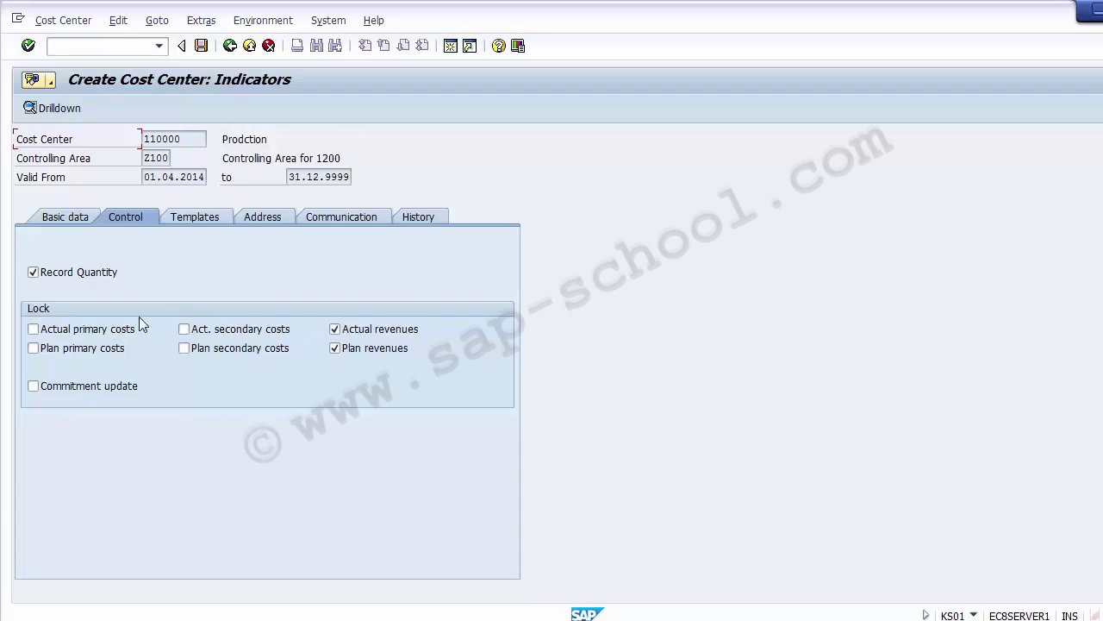
pyautogui.click(67, 387)
# - Review the address, template, communication and history data of the new cost center 110000
pyautogui.click(261, 218)
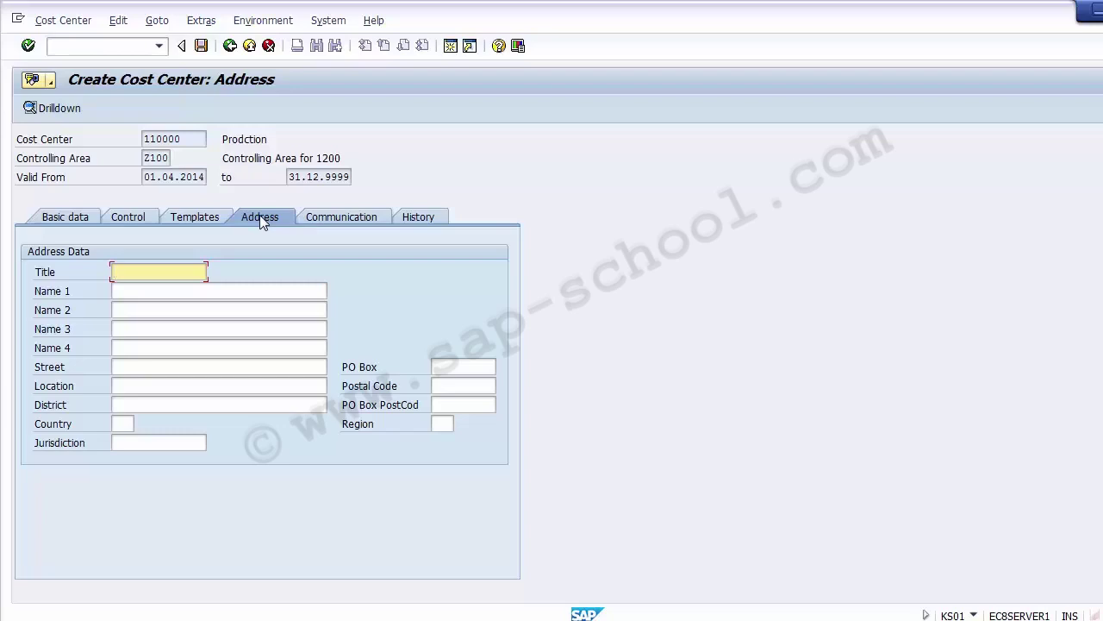
pyautogui.click(205, 220)
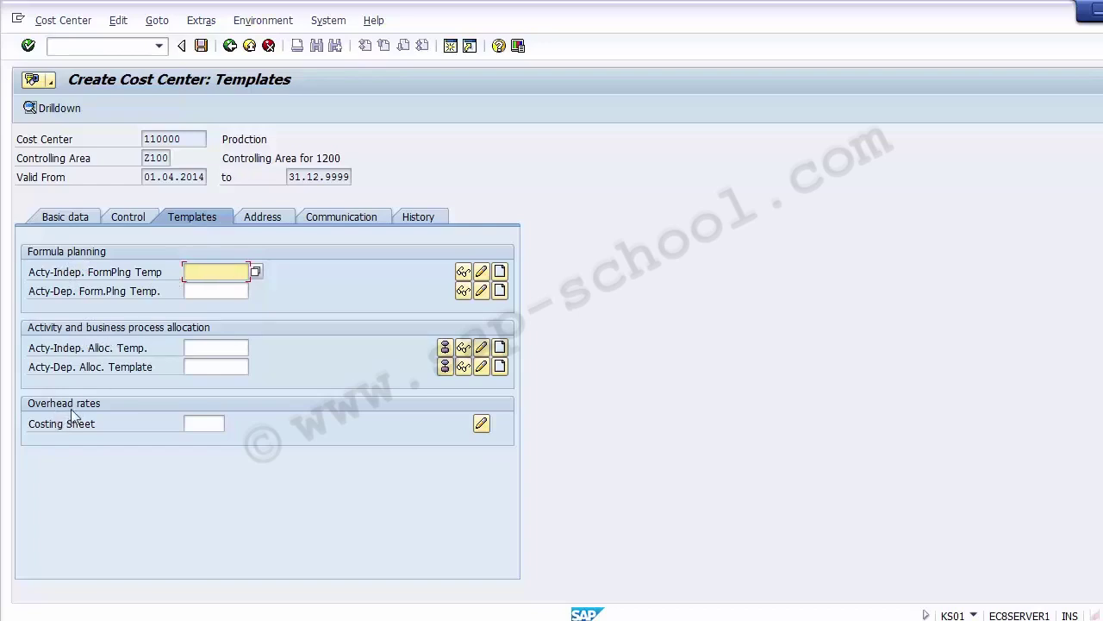
pyautogui.click(330, 299)
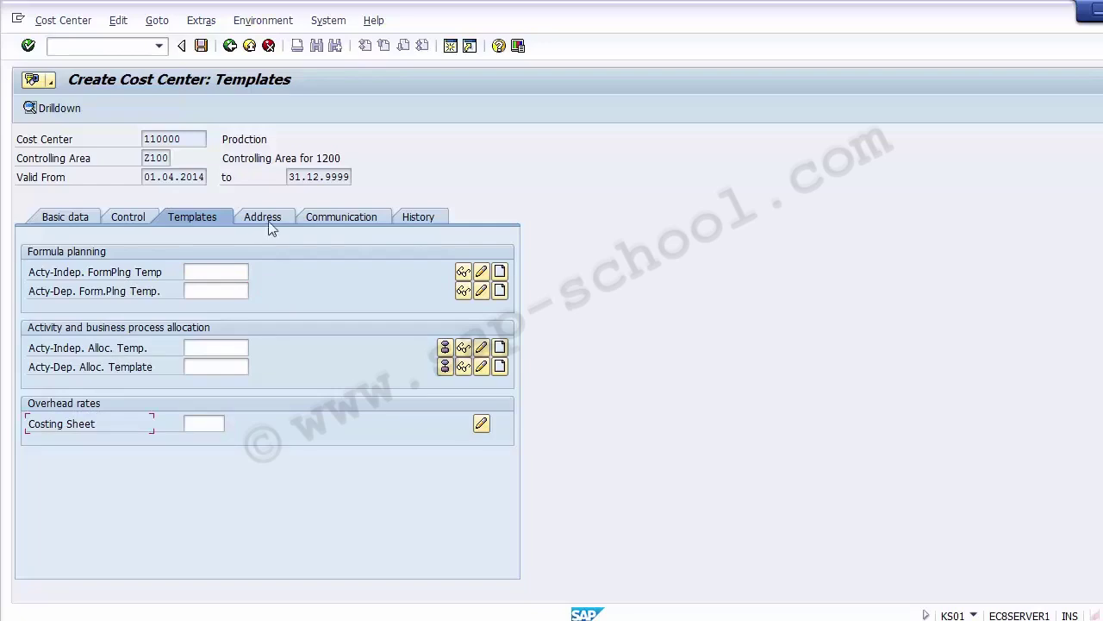
pyautogui.click(340, 216)
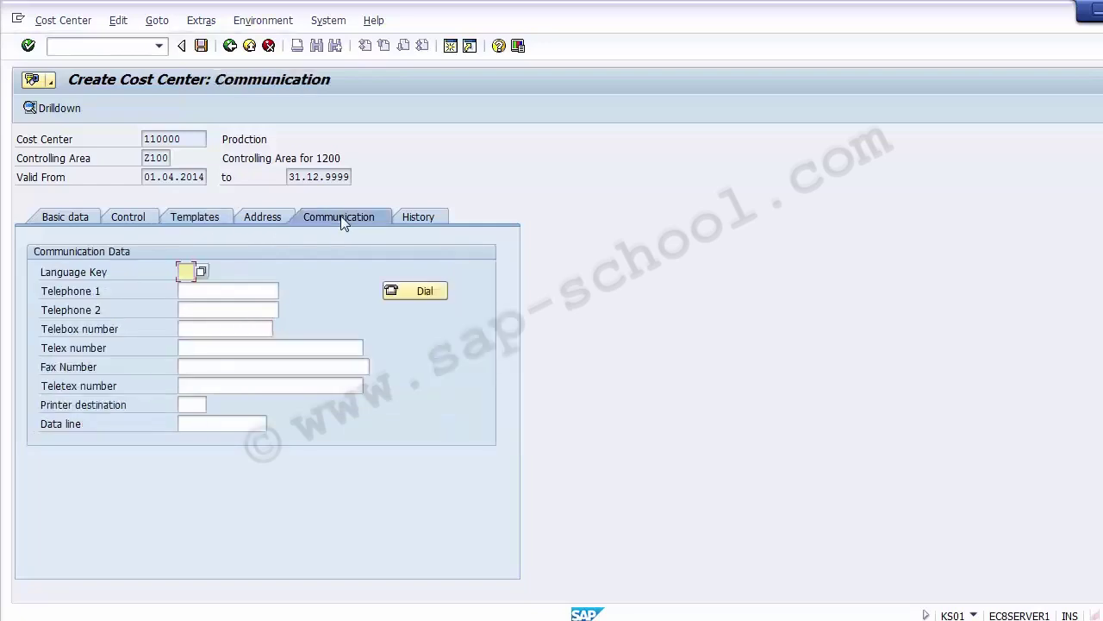
pyautogui.click(192, 291)
pyautogui.click(187, 308)
pyautogui.click(197, 326)
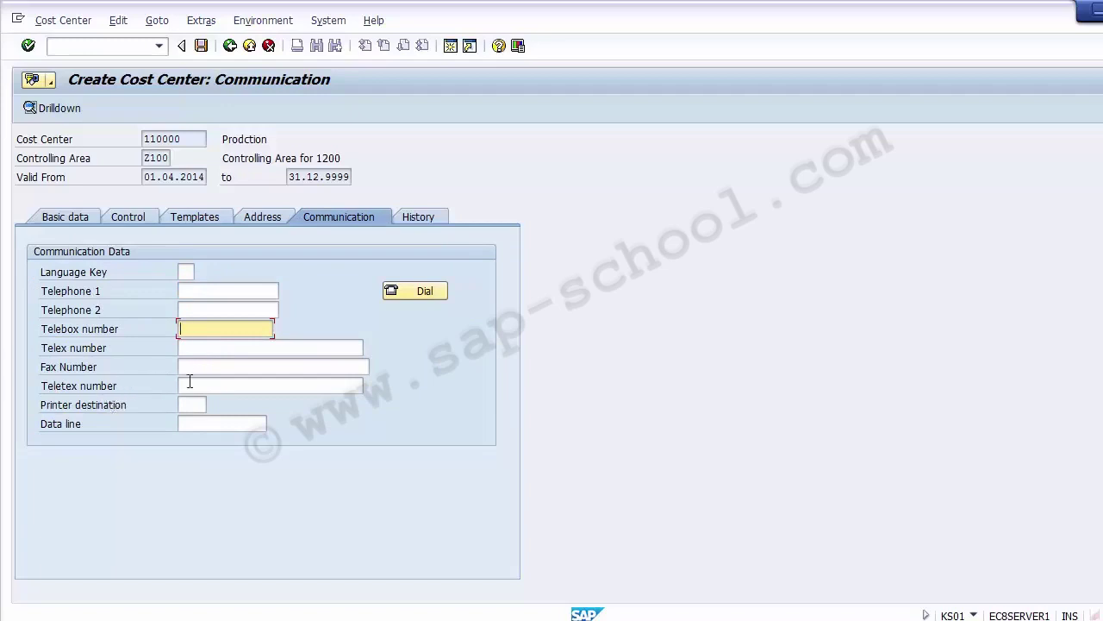
pyautogui.click(402, 219)
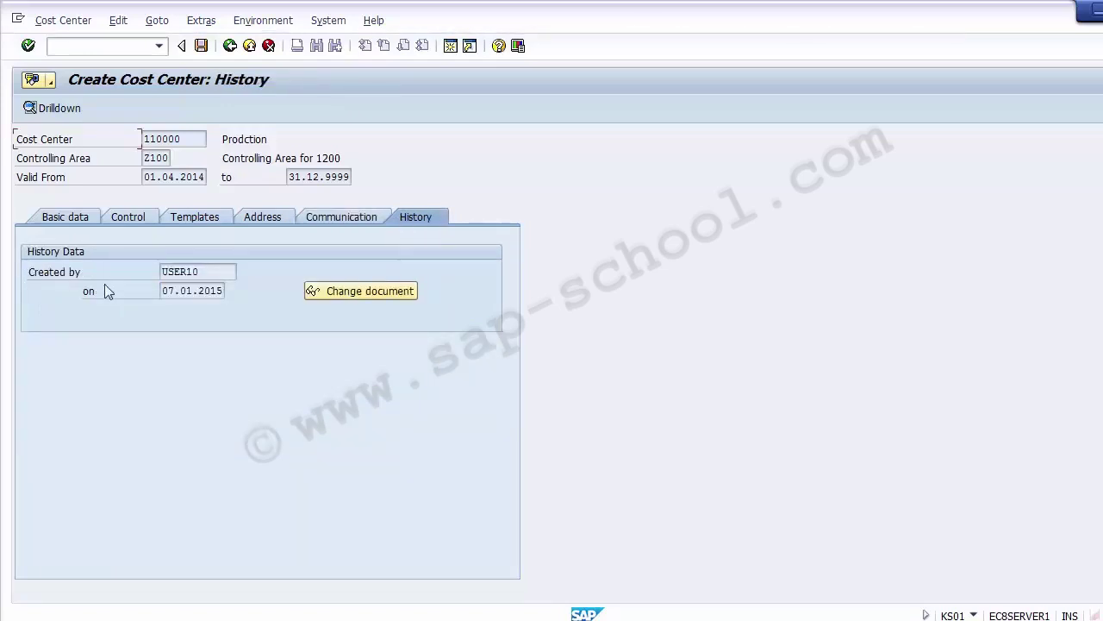
pyautogui.moveTo(228, 273); pyautogui.dragTo(151, 268)
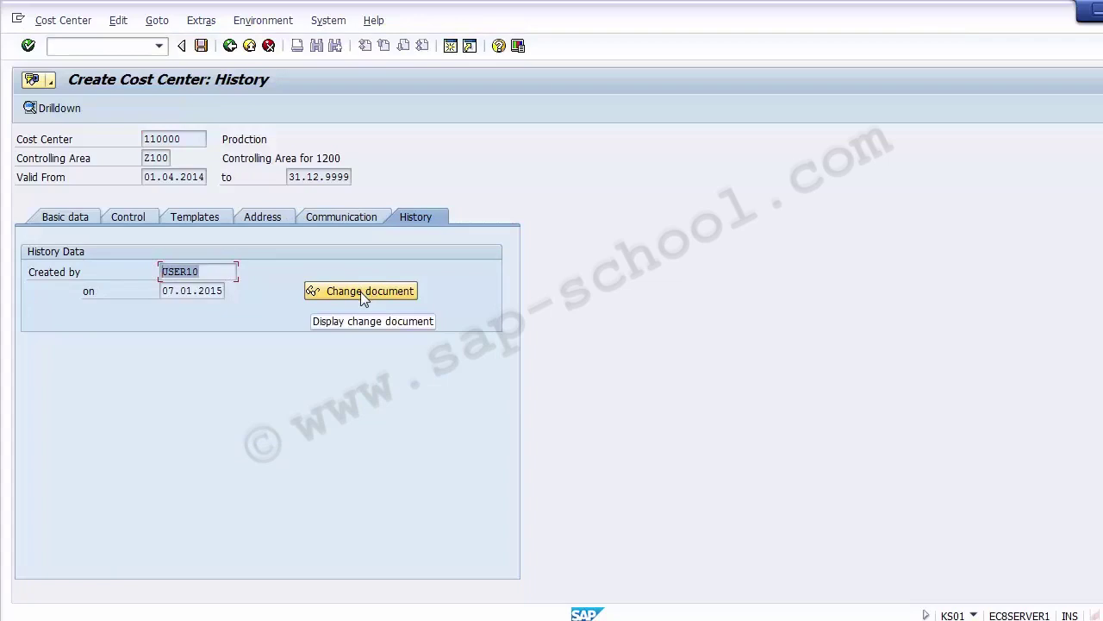
# - Return to the basic data and save cost center 110000
pyautogui.click(56, 220)
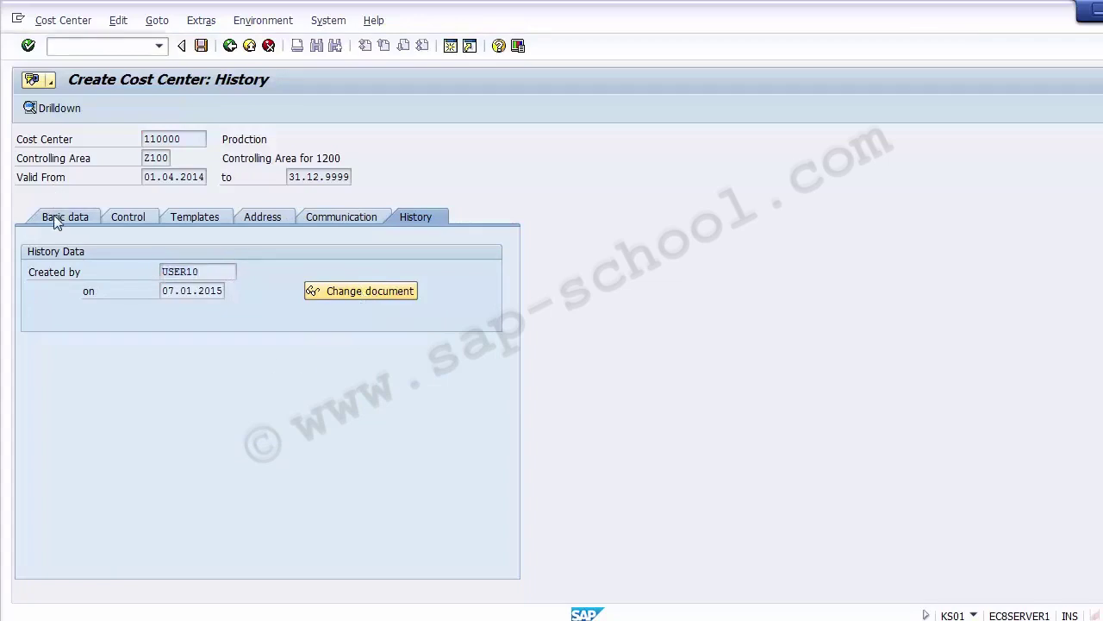
pyautogui.click(199, 49)
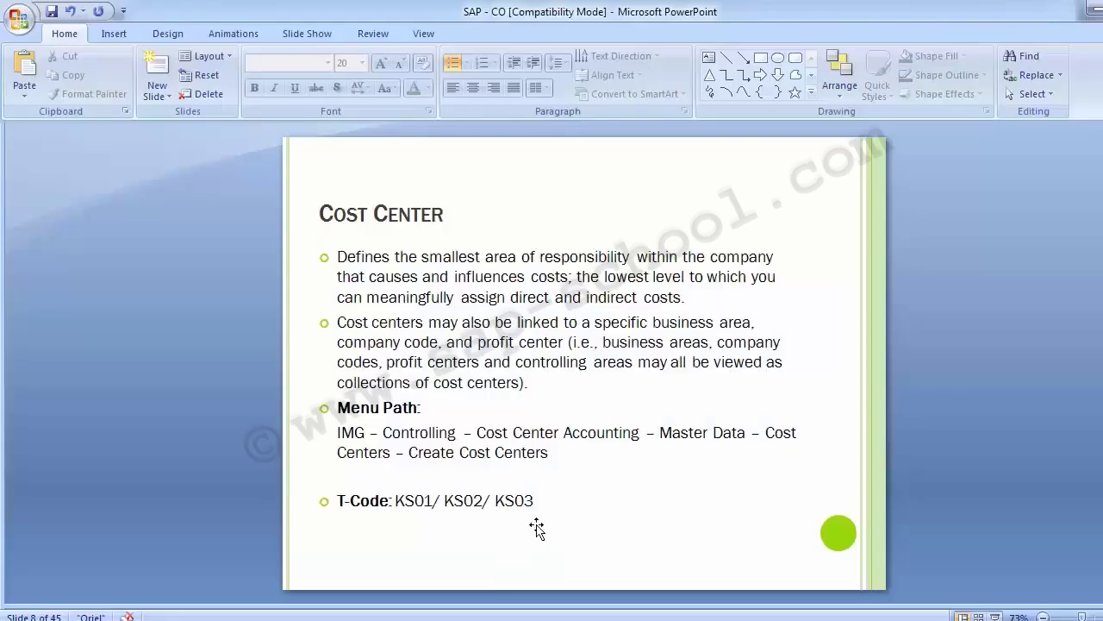
# - Check the KS02 and KS03 transaction codes on the Cost Center slide in PowerPoint
pyautogui.click(441, 501)
pyautogui.moveTo(456, 504); pyautogui.dragTo(481, 504)
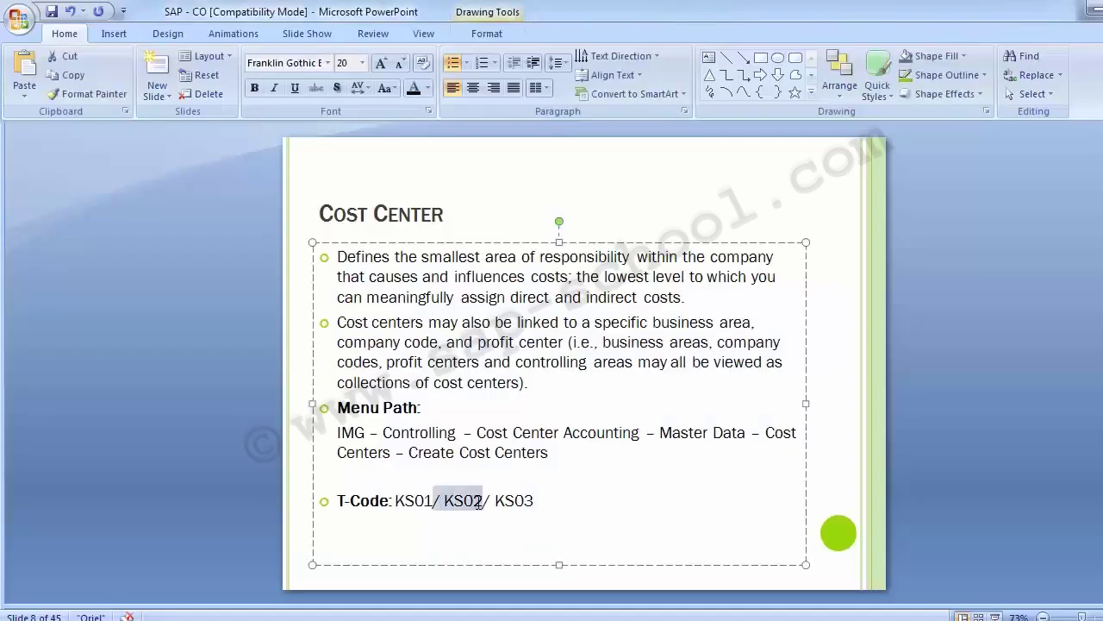
pyautogui.click(496, 505)
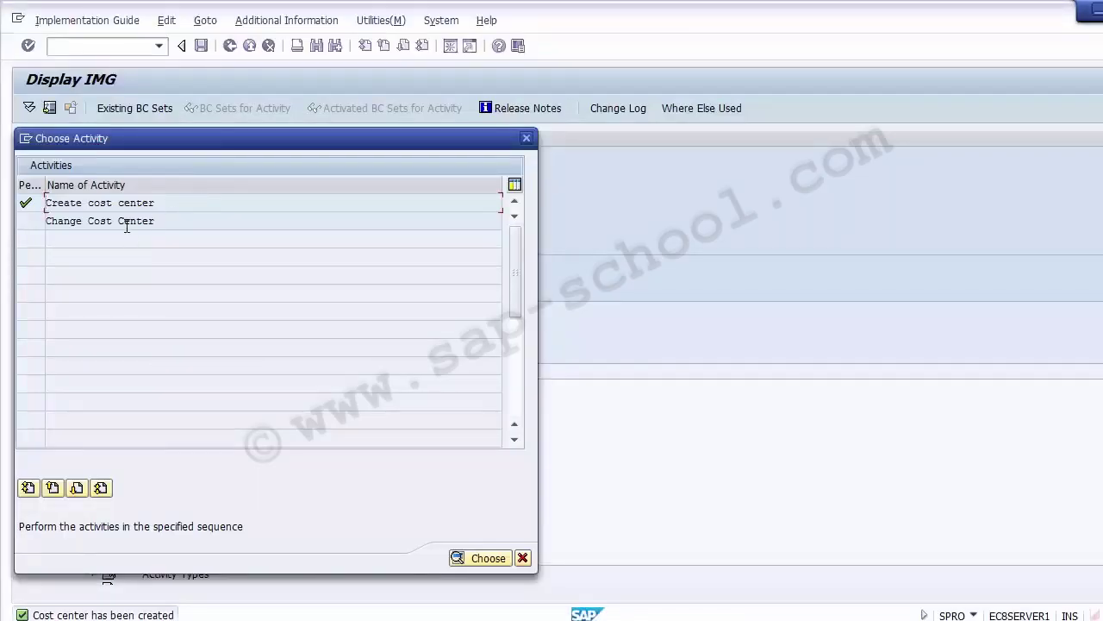
# - Run the Change Cost Center activity in the SAP IMG and open the master data of cost center 110000
pyautogui.click(119, 223)
pyautogui.moveTo(147, 121); pyautogui.dragTo(463, 93)
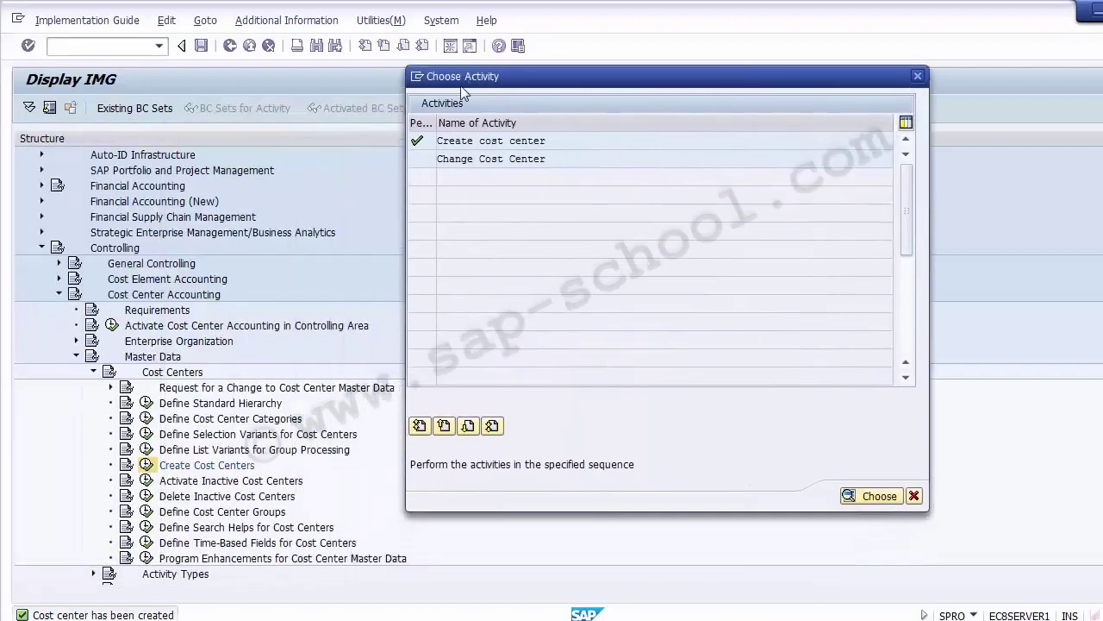
pyautogui.doubleClick(458, 157)
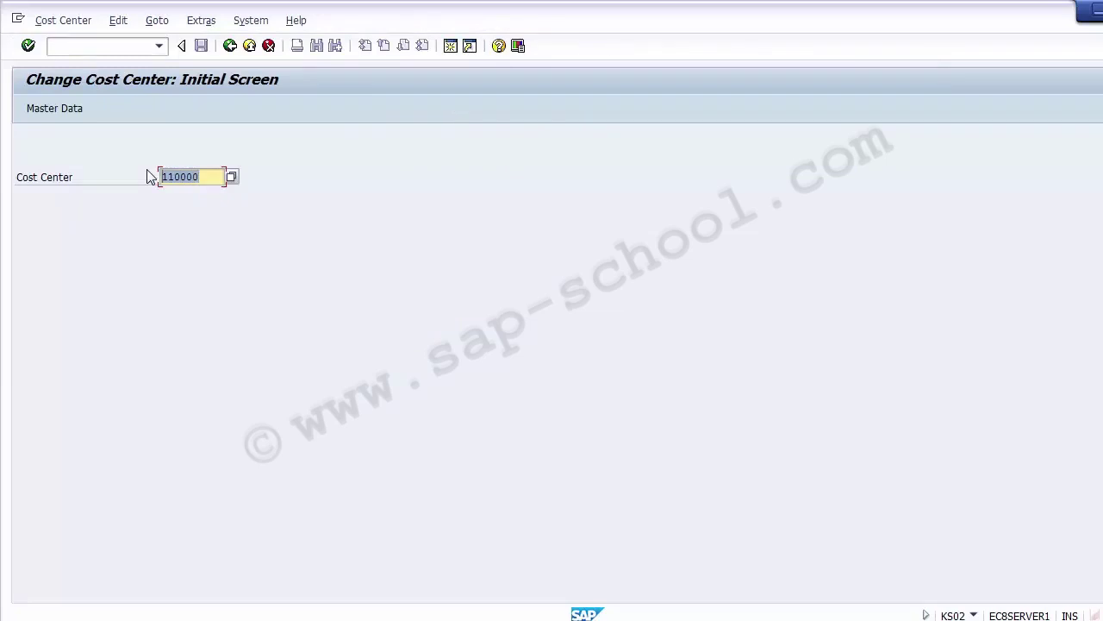
pyautogui.press('Return')
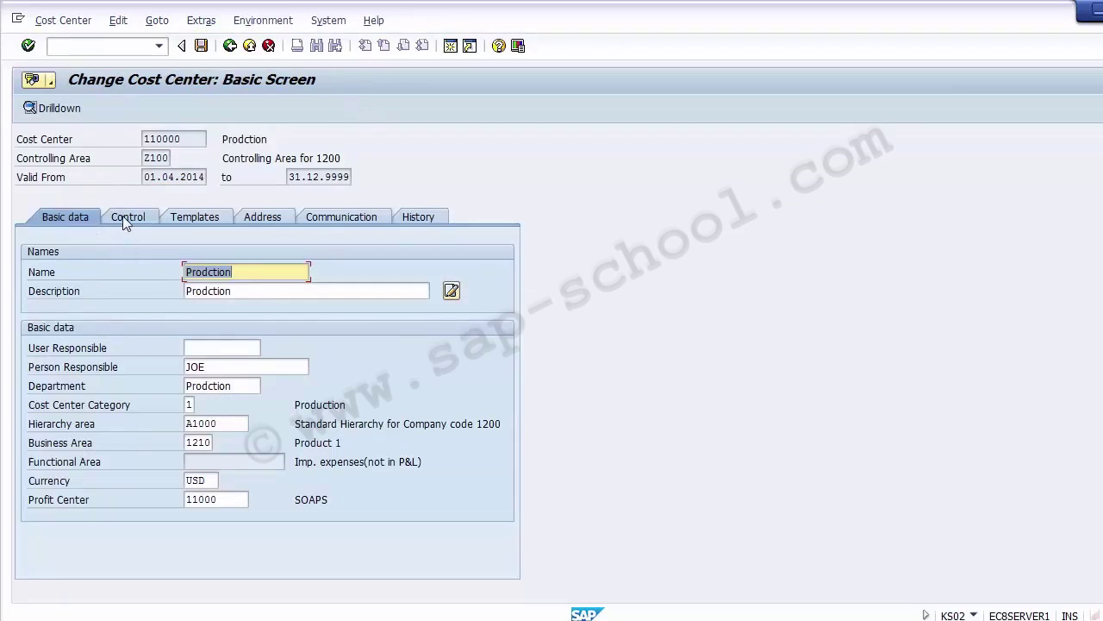
# - Review the basic data, control, template and address fields of cost center 110000 in change mode, and leave the activity
pyautogui.click(219, 367)
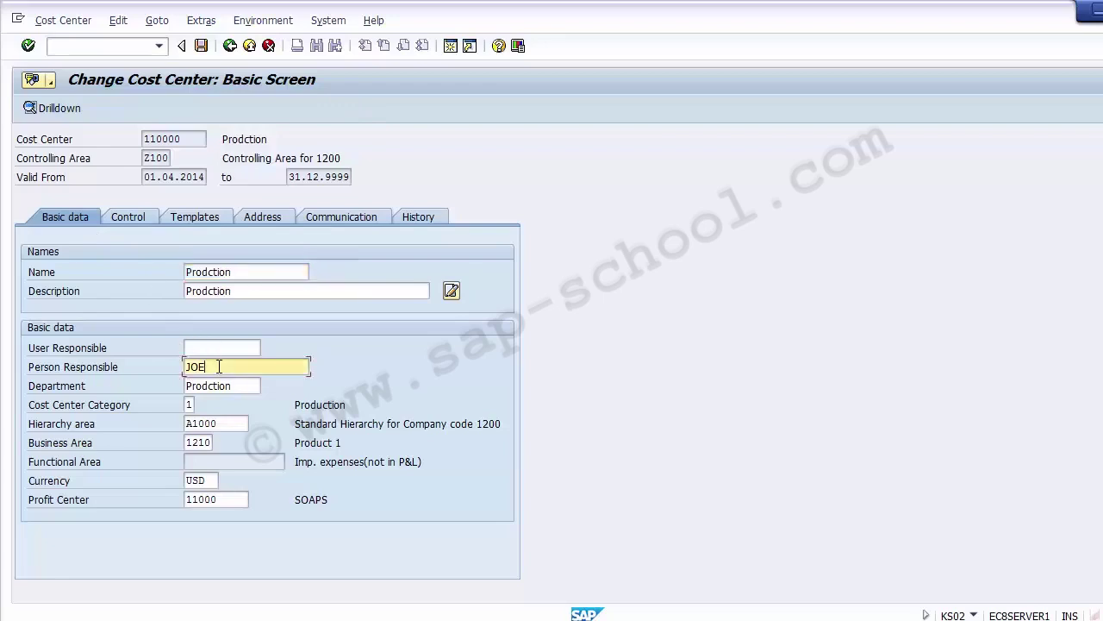
pyautogui.click(225, 422)
pyautogui.click(210, 440)
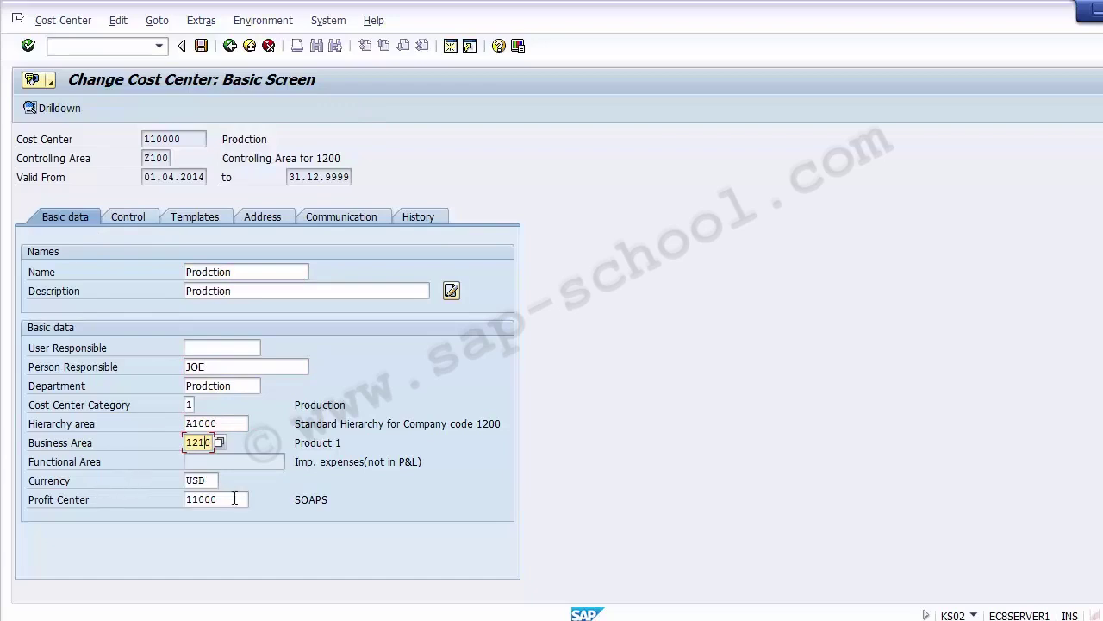
pyautogui.click(235, 498)
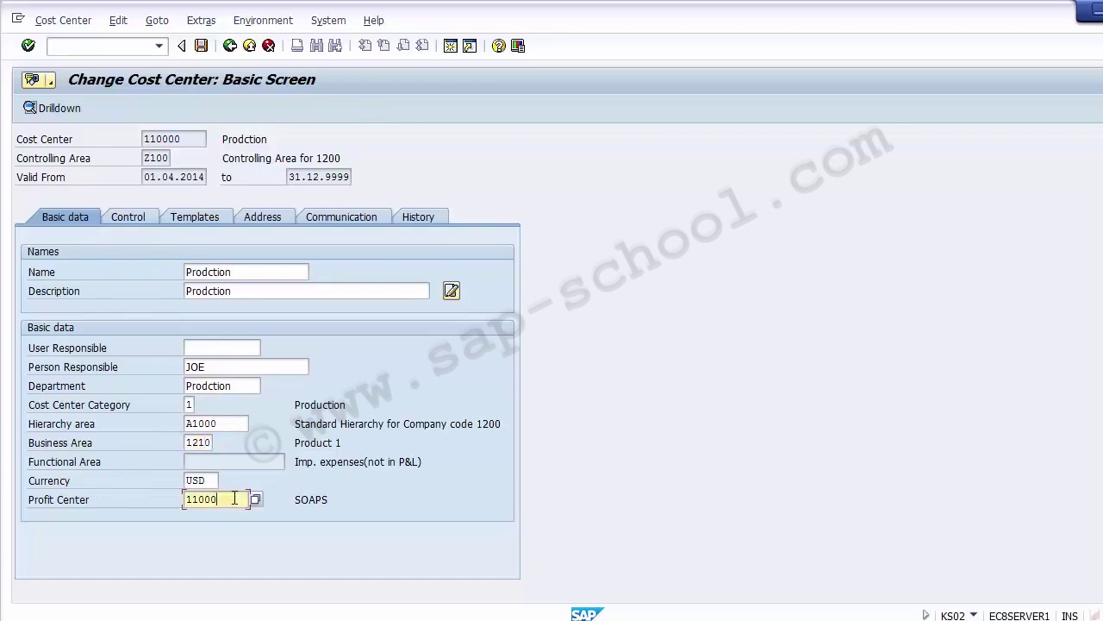
pyautogui.click(135, 215)
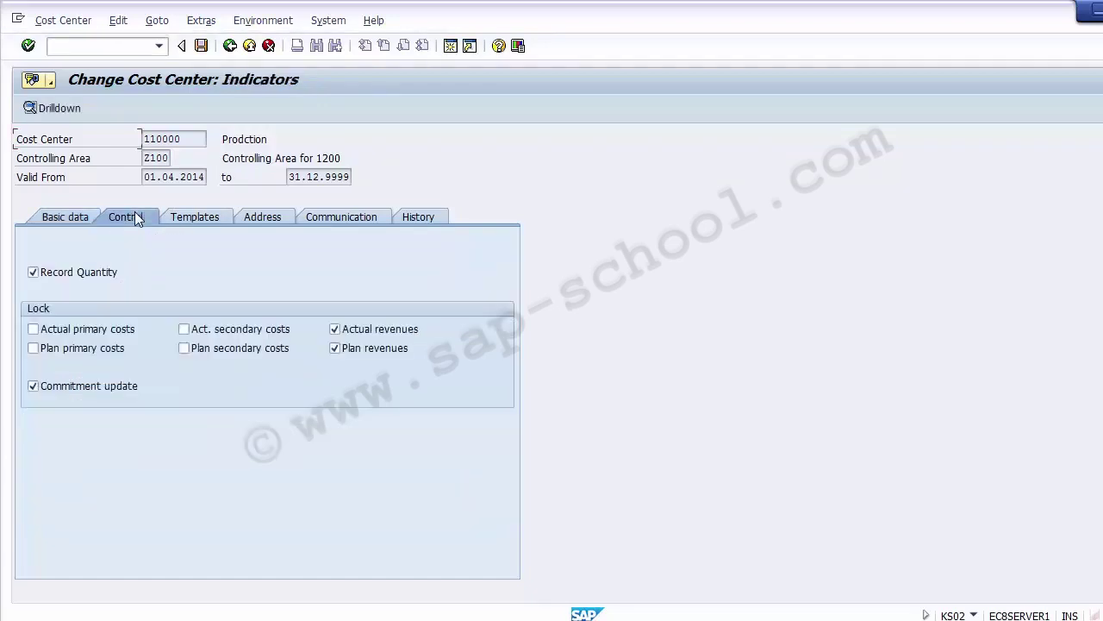
pyautogui.click(196, 217)
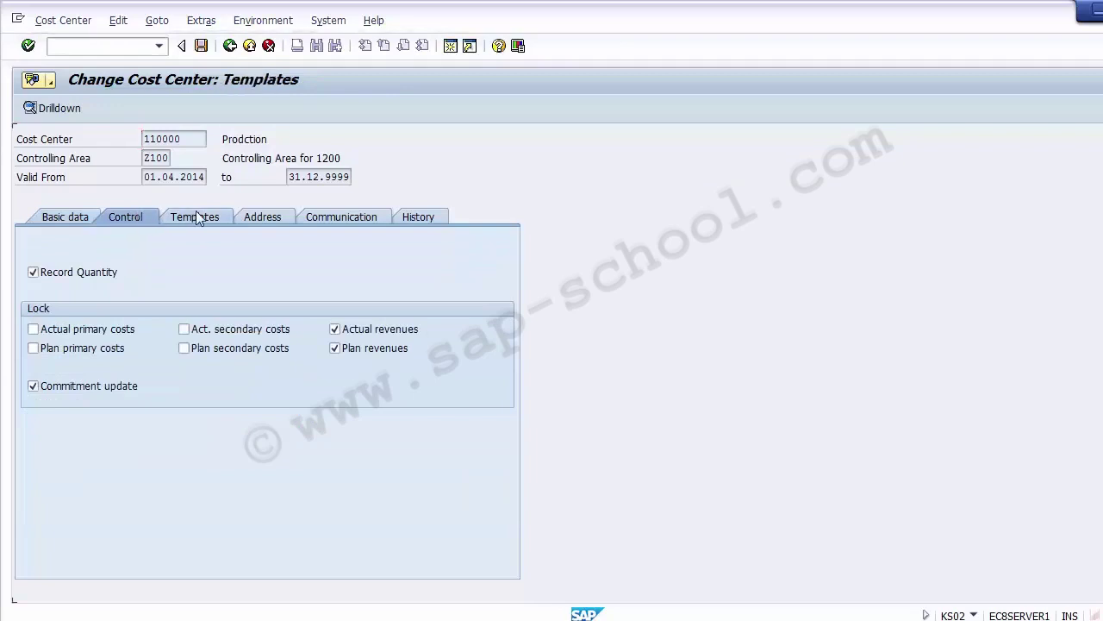
pyautogui.click(265, 216)
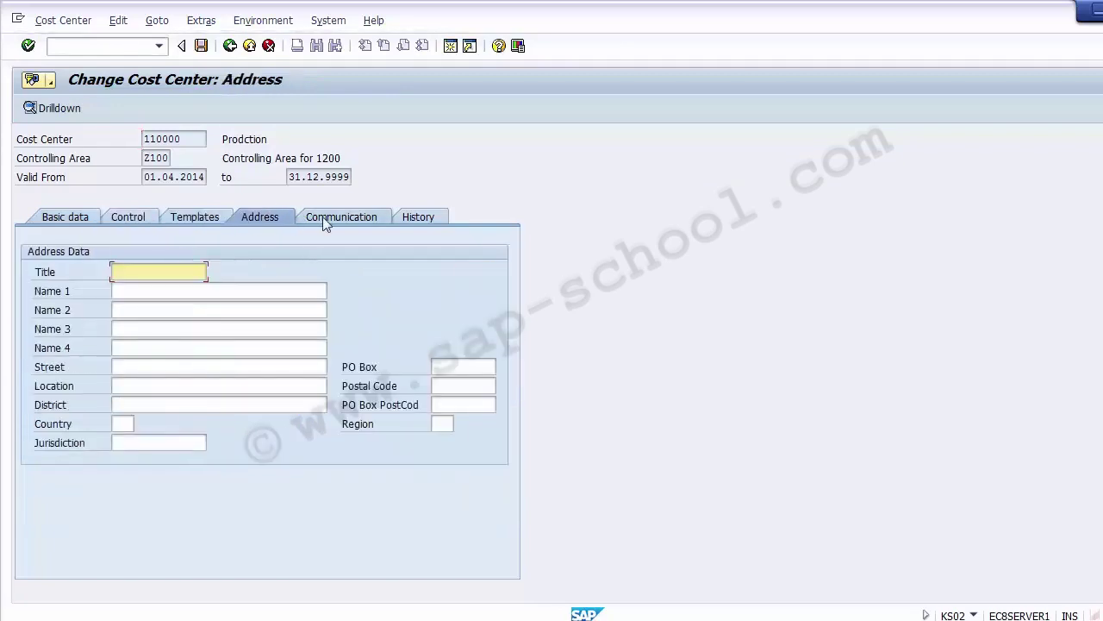
pyautogui.click(162, 297)
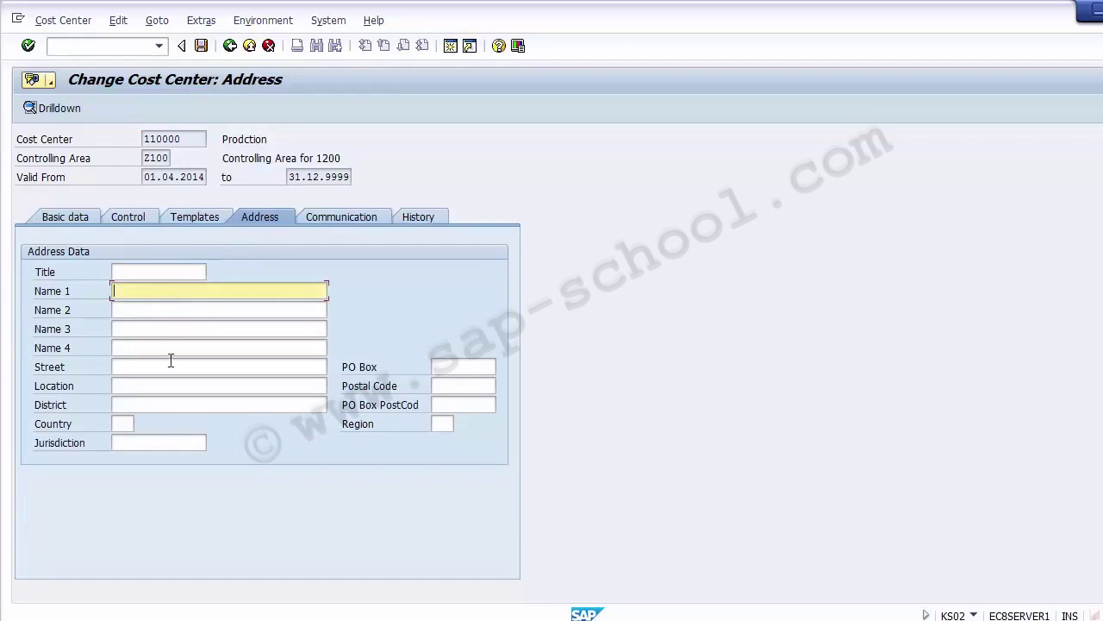
pyautogui.click(67, 216)
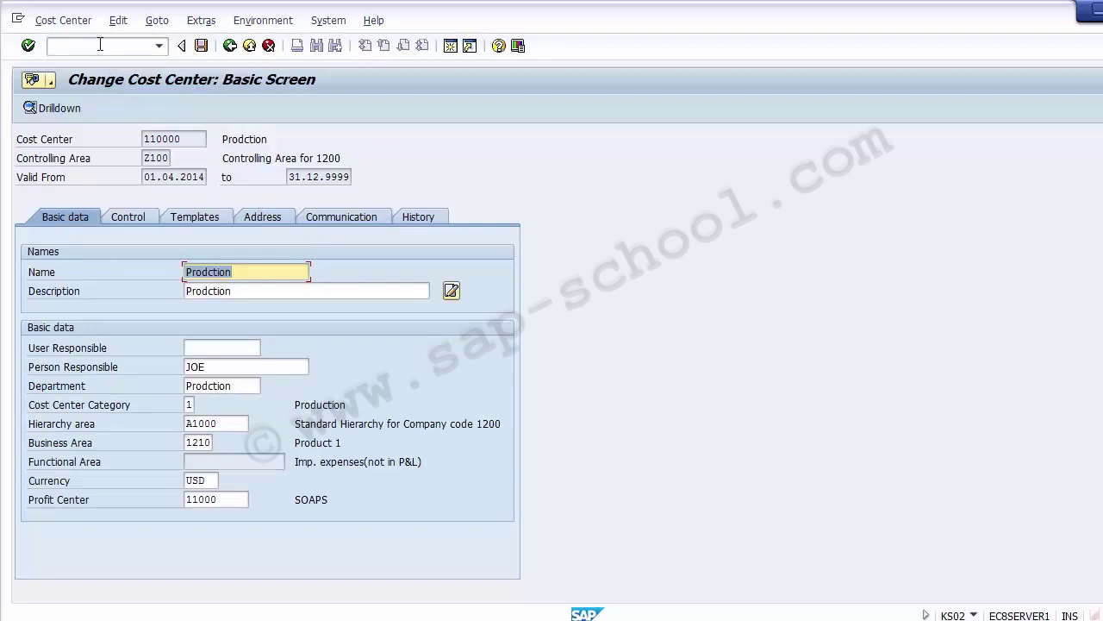
pyautogui.click(230, 46)
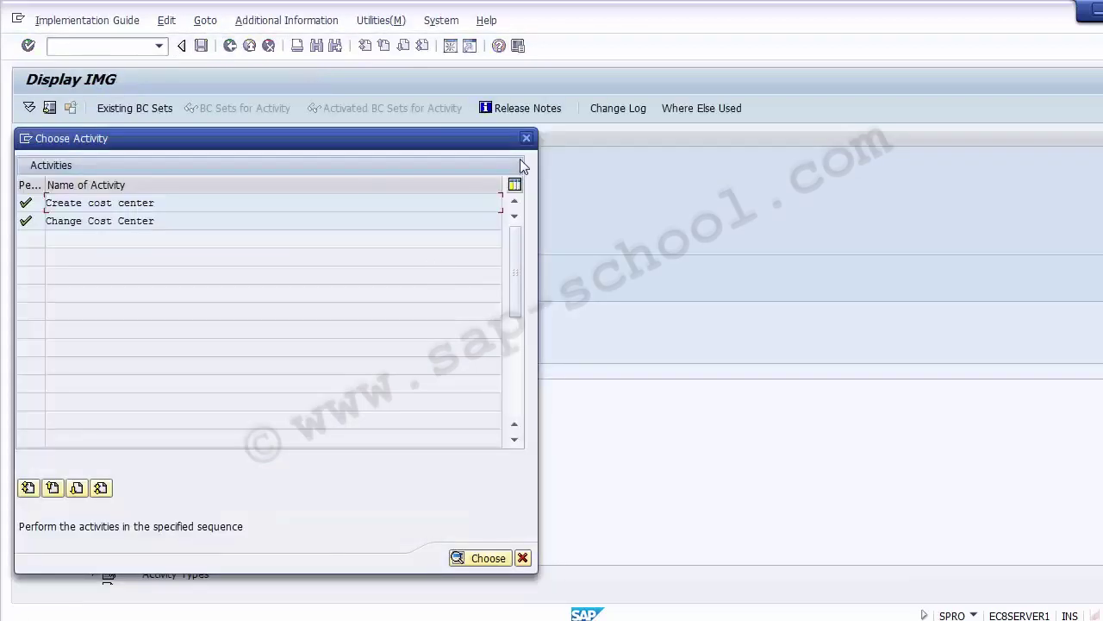
pyautogui.click(526, 138)
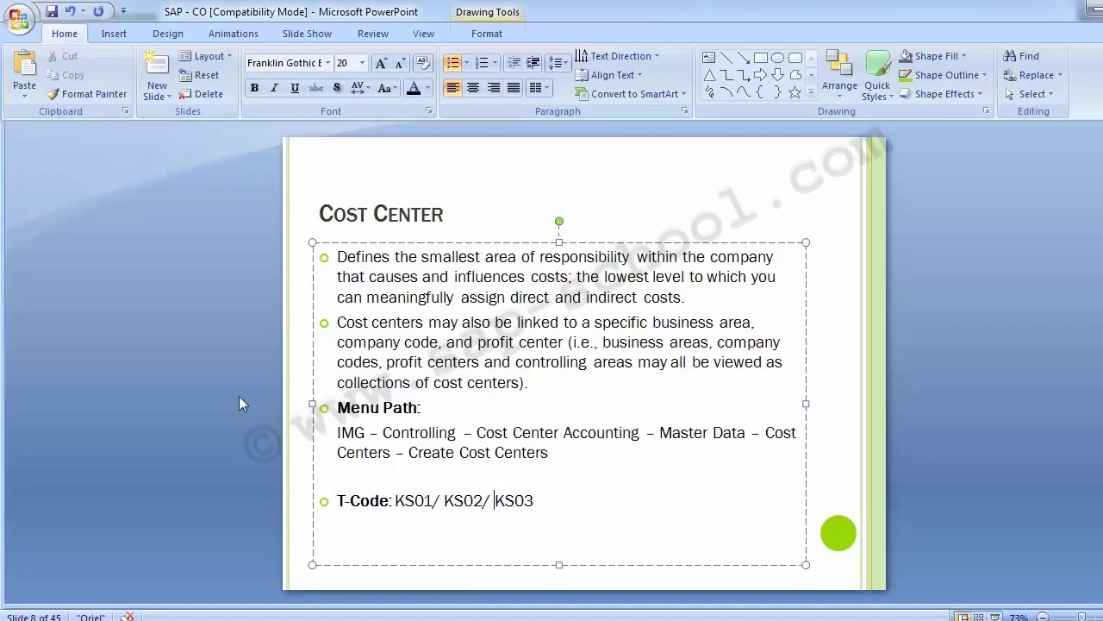
# - Switch from PowerPoint to SAP Easy Access and display cost center 110000 with transaction KS03
pyautogui.hotkey('alt', 'Tab')
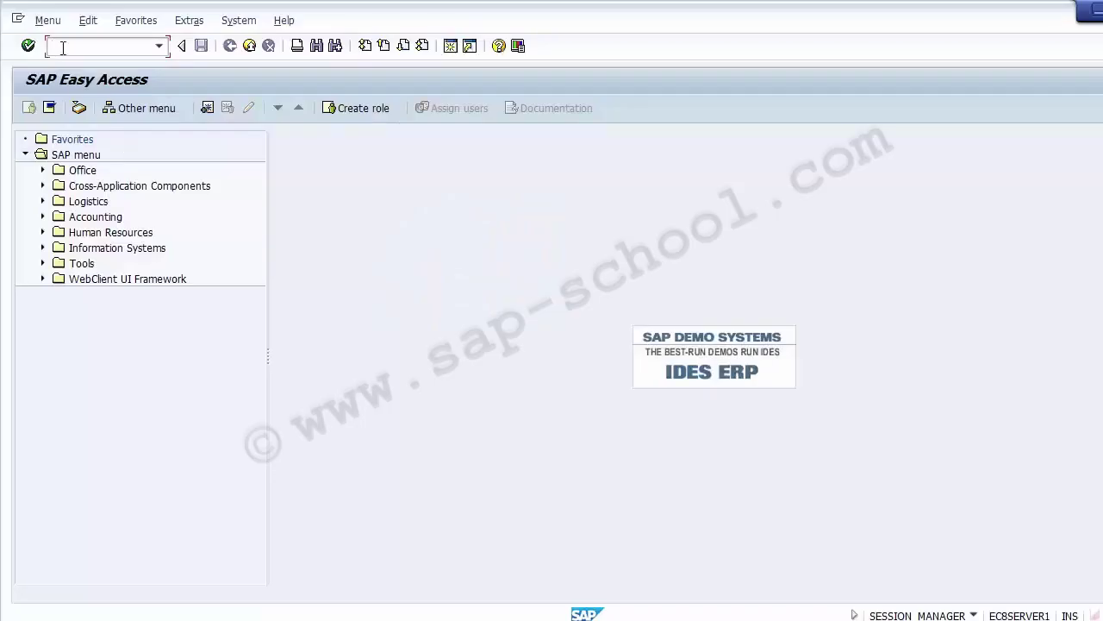
pyautogui.write('KS03')
pyautogui.press('Return')
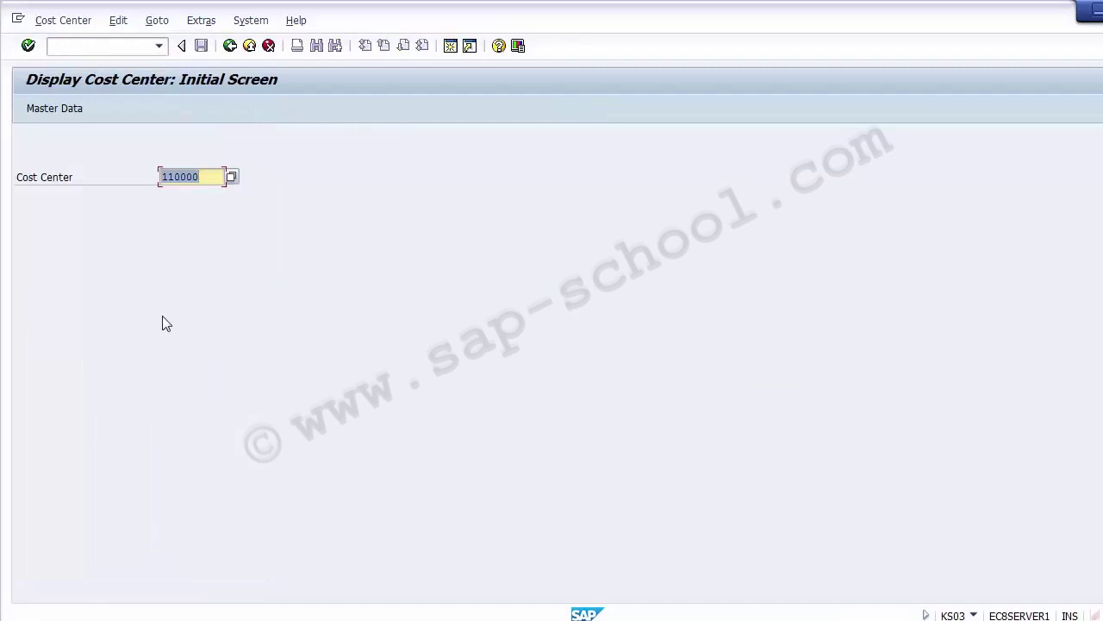
pyautogui.press('Return')
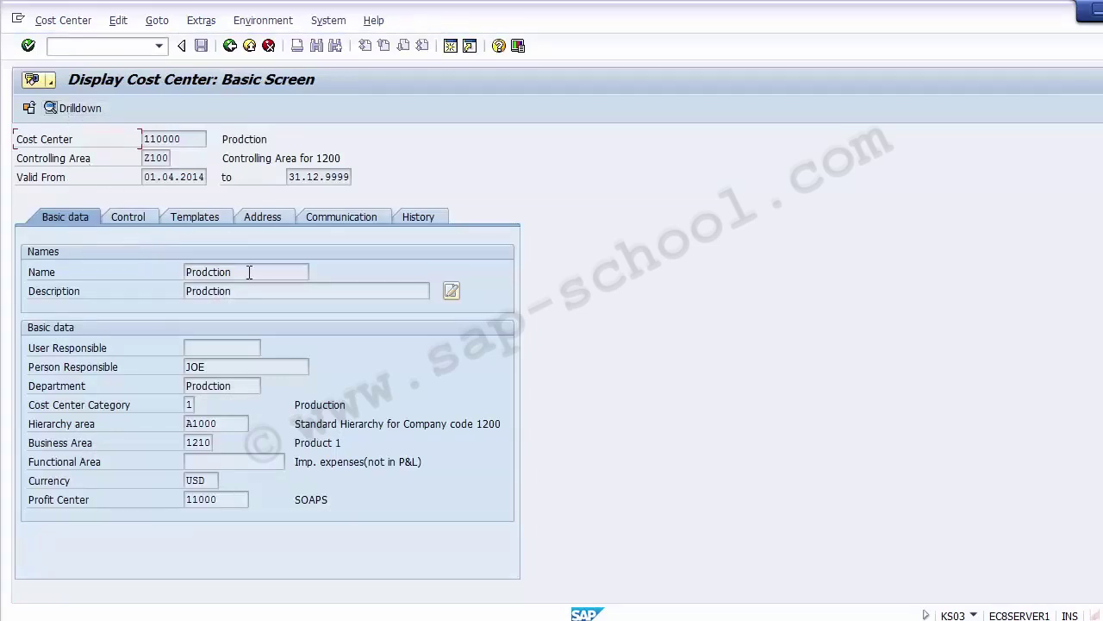
# - Examine the basic data, control, template and address details of cost center 110000 in display mode, and exit the transaction
pyautogui.click(228, 367)
pyautogui.click(225, 389)
pyautogui.click(201, 423)
pyautogui.click(202, 443)
pyautogui.click(196, 459)
pyautogui.click(203, 480)
pyautogui.click(213, 499)
pyautogui.click(125, 216)
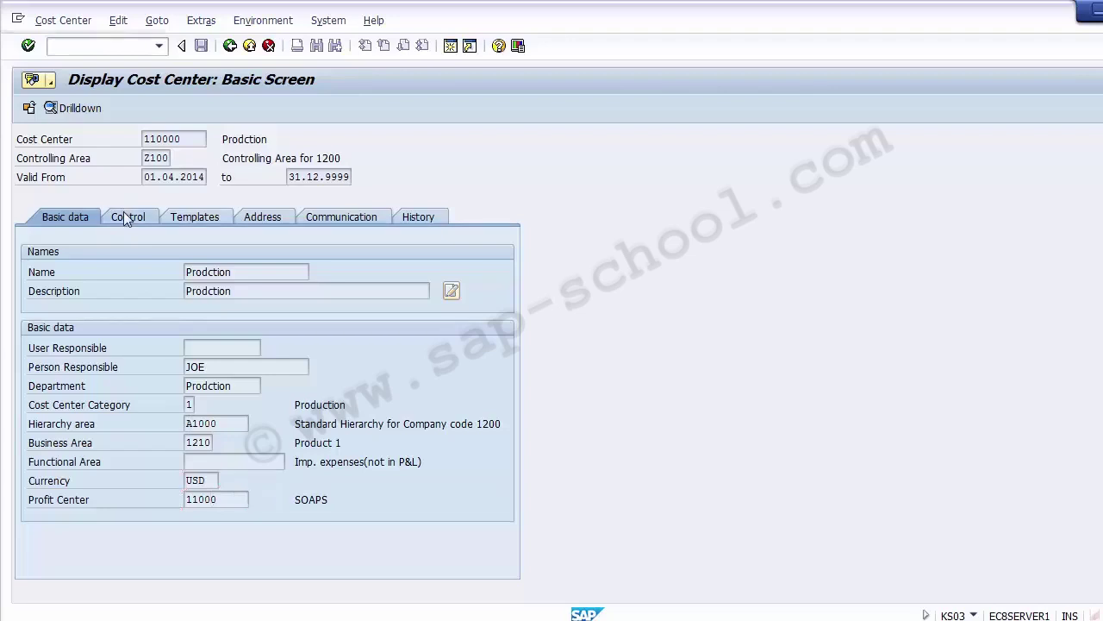
pyautogui.click(193, 218)
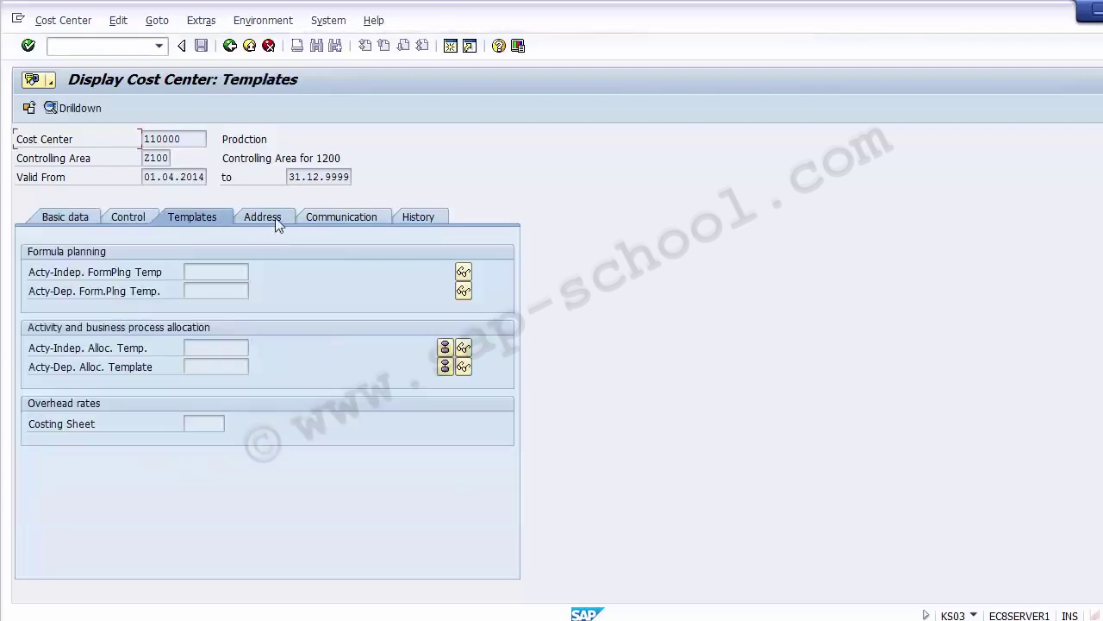
pyautogui.click(261, 219)
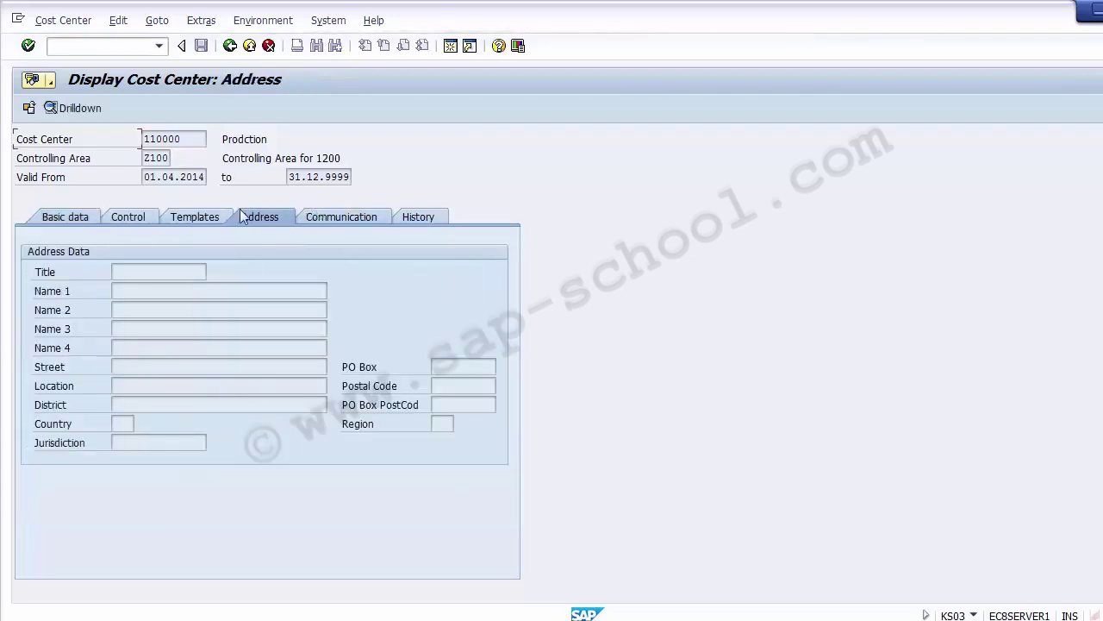
pyautogui.click(171, 220)
pyautogui.click(45, 214)
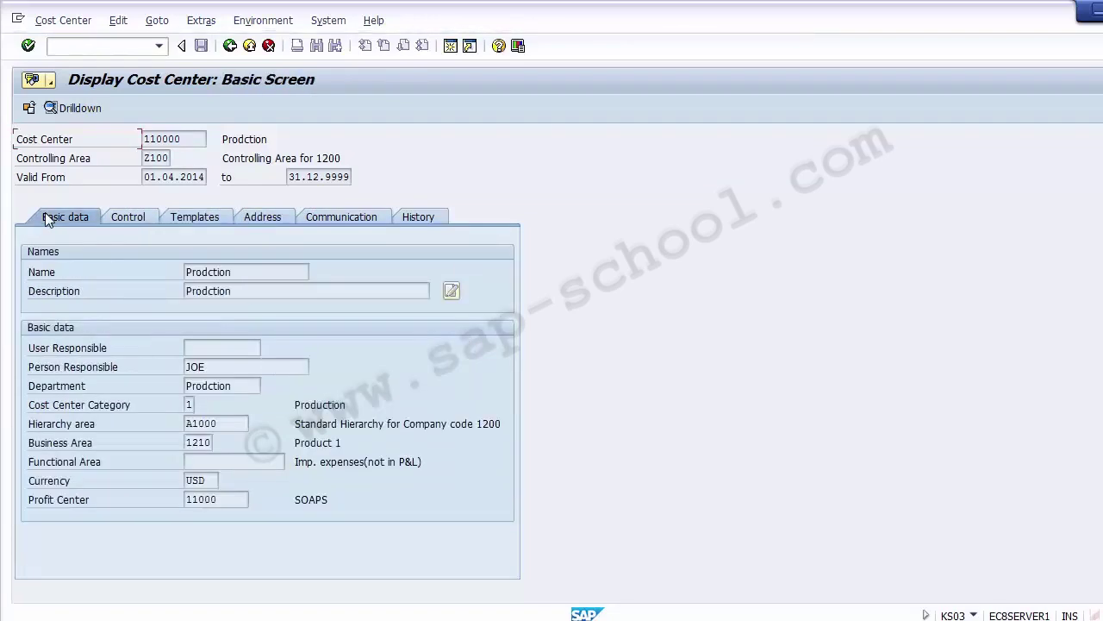
pyautogui.click(230, 46)
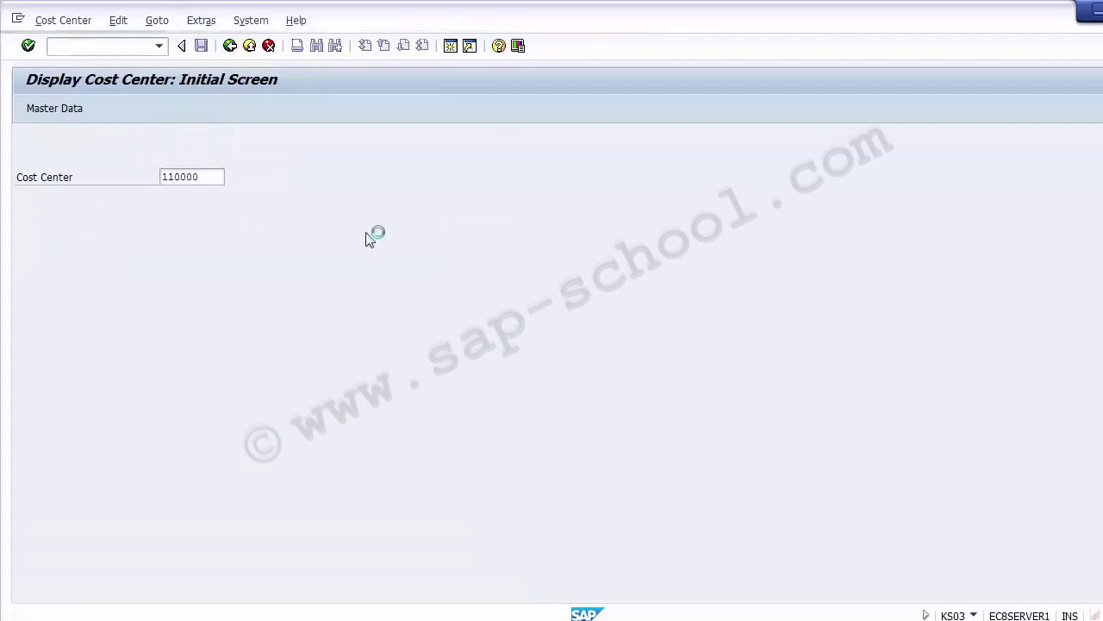
pyautogui.press('F3')
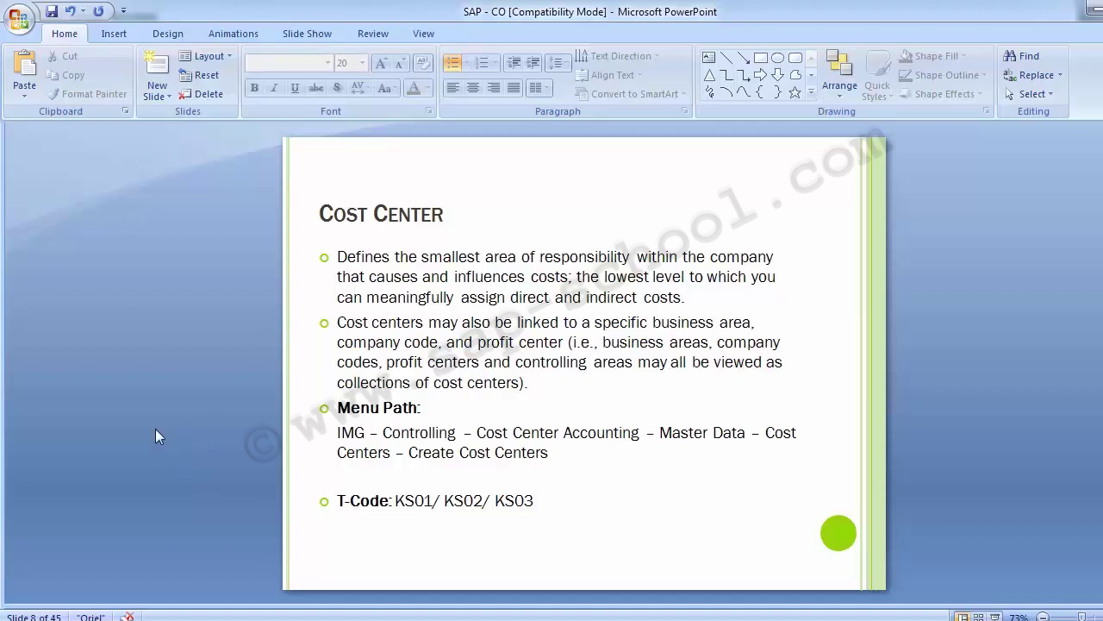
pyautogui.scroll(-1, 155, 428)
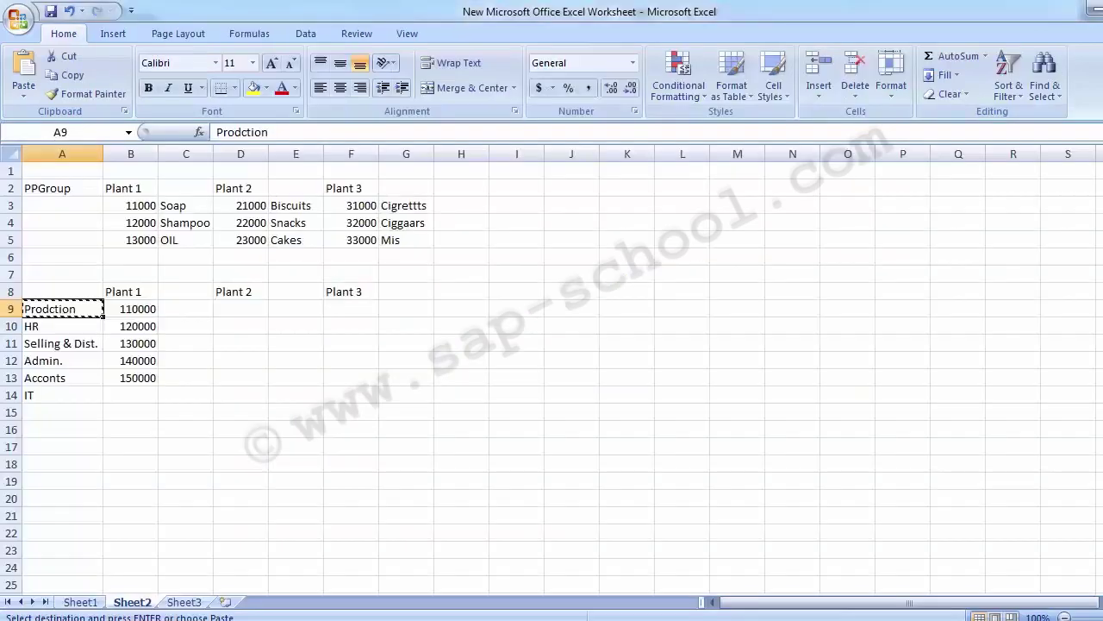
# - Examine the departments, plants and planned cost center numbers in the Sheet2 plan, cancelling the pending copy of the production label
pyautogui.click(76, 275)
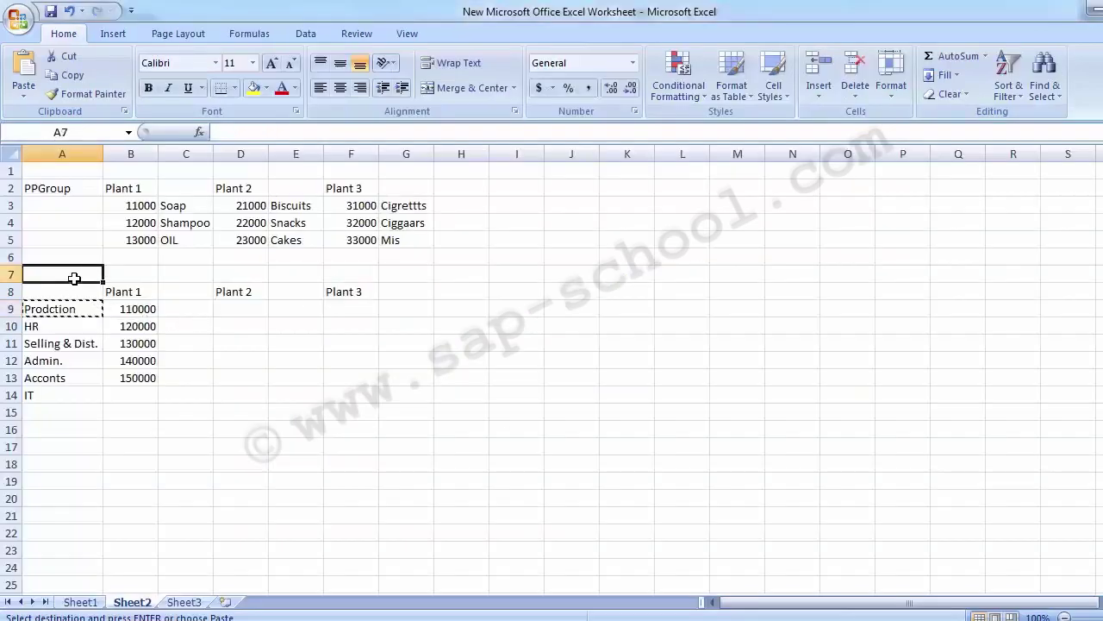
pyautogui.press('Escape')
pyautogui.click(126, 293)
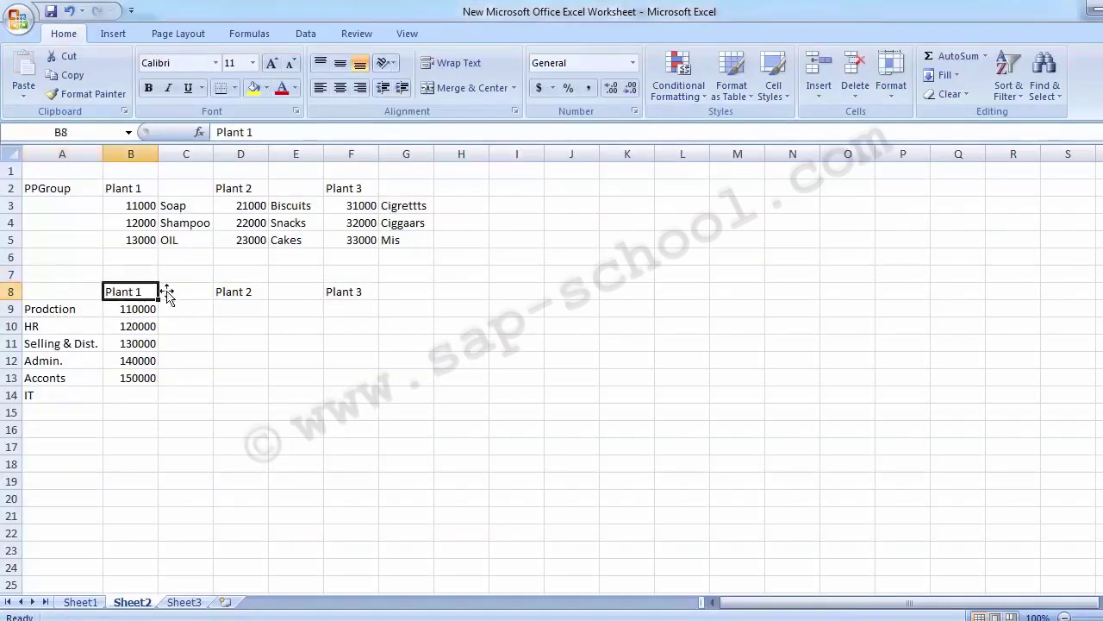
pyautogui.click(54, 309)
pyautogui.press('Down')
pyautogui.press('Down')
pyautogui.press('Down')
pyautogui.press('Down')
pyautogui.press('Down')
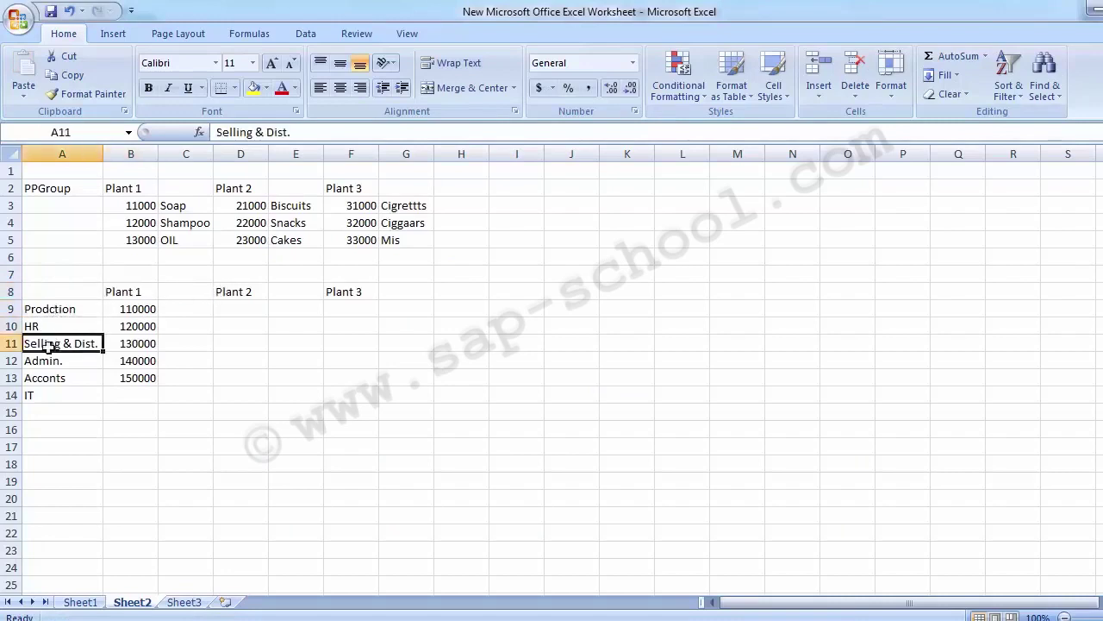
pyautogui.click(119, 290)
pyautogui.click(39, 297)
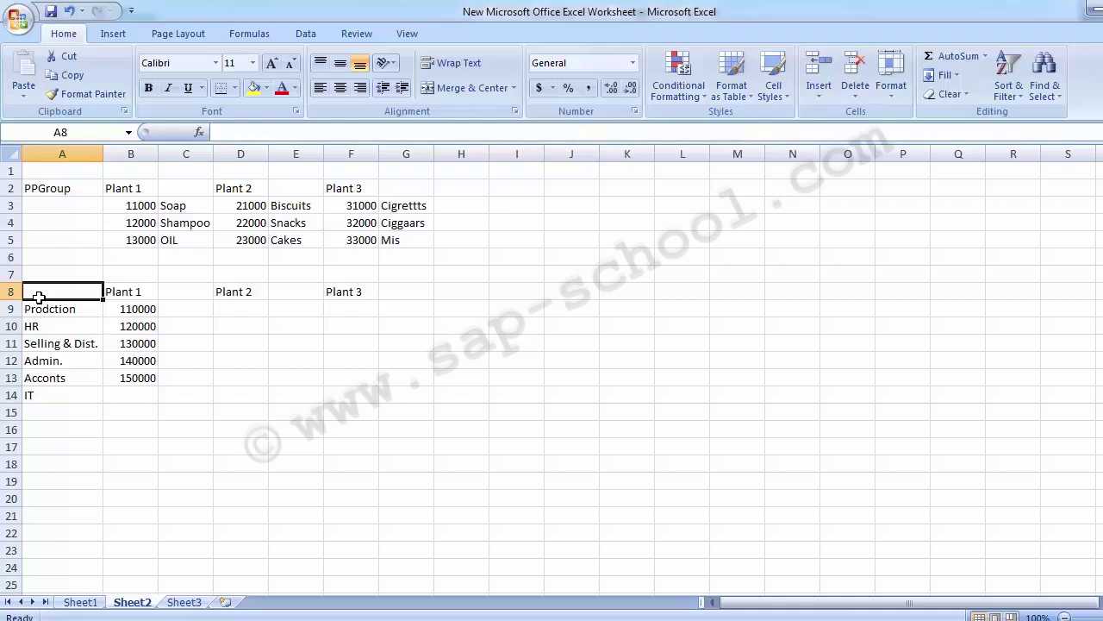
pyautogui.click(224, 393)
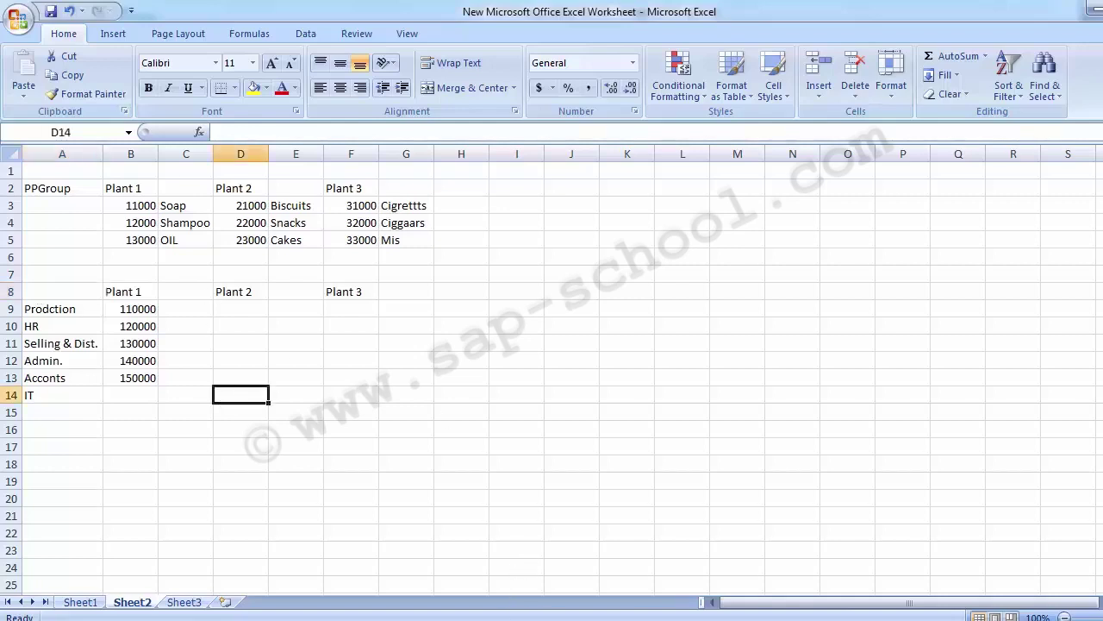
# - Switch from Excel to the SAP IMG and run the Create Cost Center Group activity under Define Cost Center Groups
pyautogui.hotkey('alt', 'Tab')
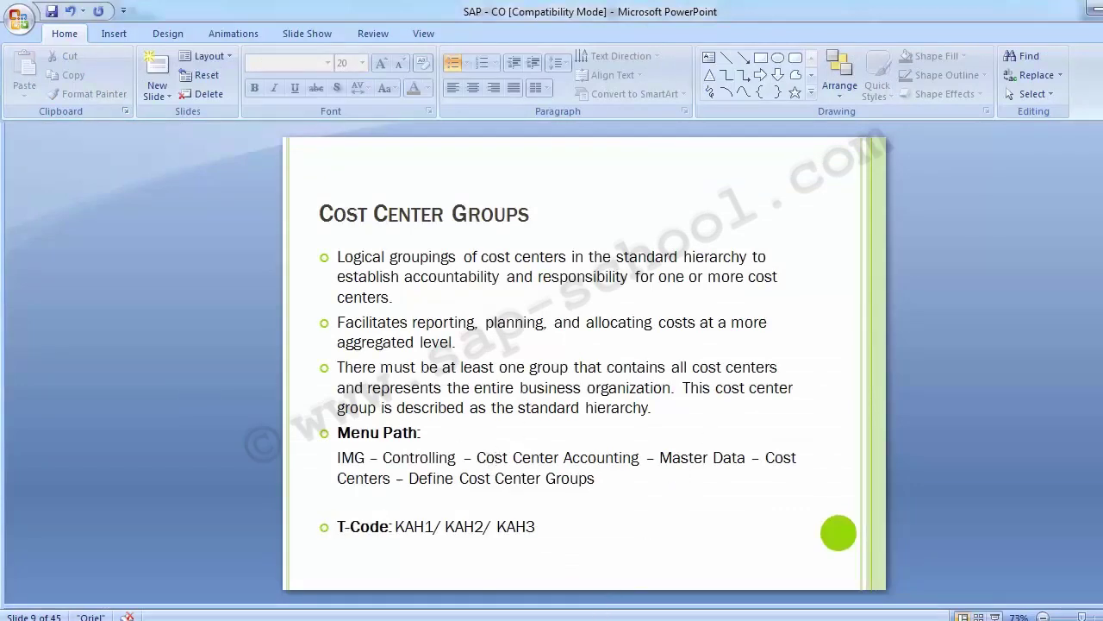
pyautogui.moveTo(514, 581)
pyautogui.click(471, 543)
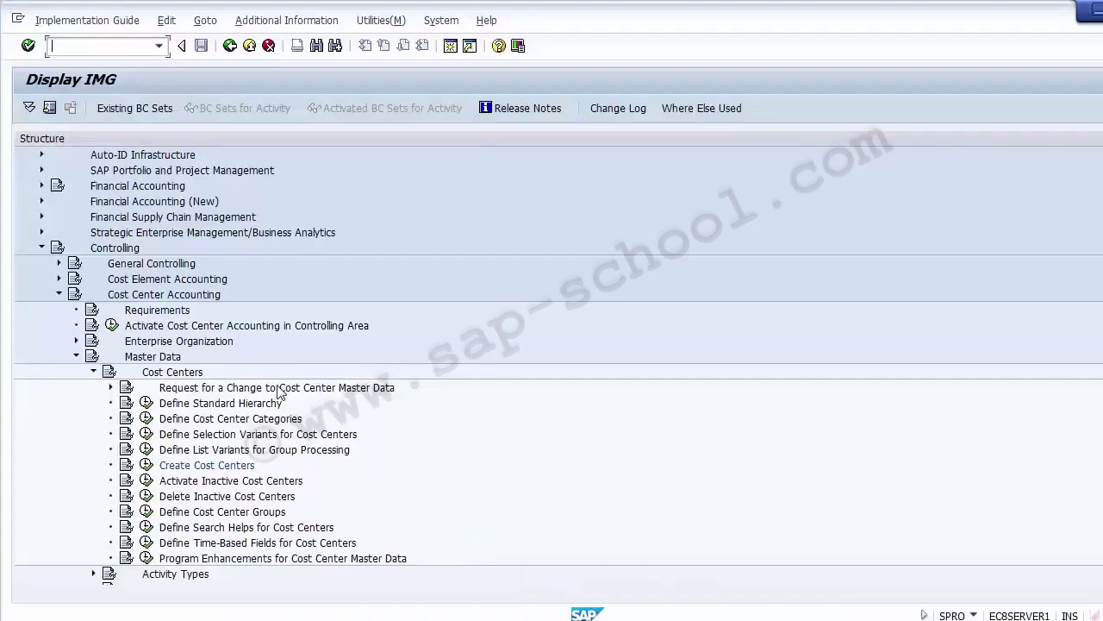
pyautogui.click(233, 512)
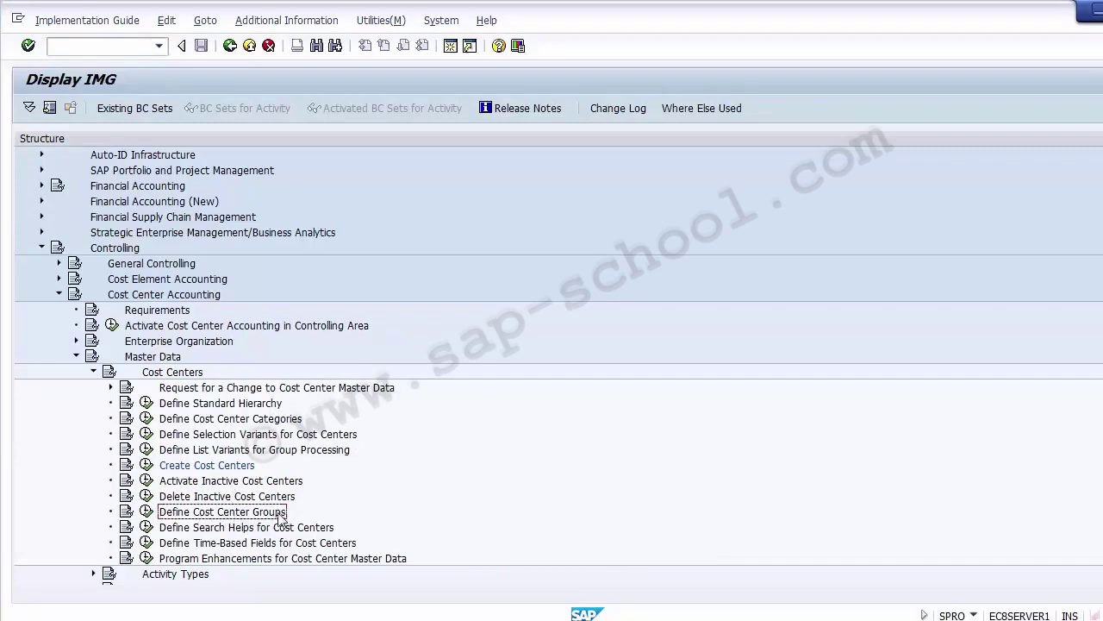
pyautogui.click(147, 515)
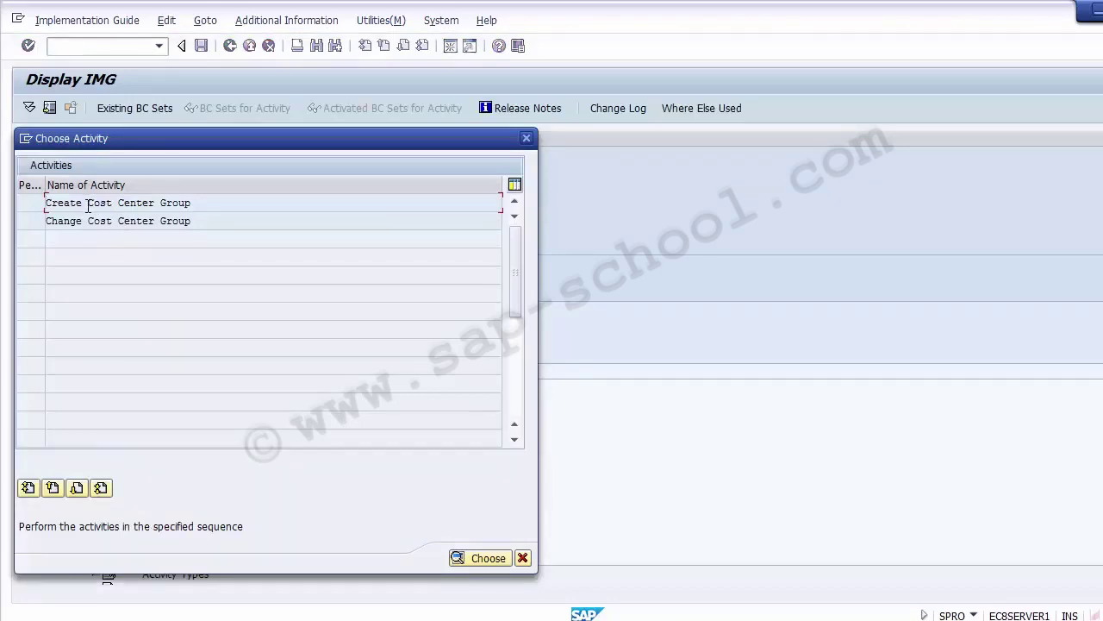
pyautogui.doubleClick(88, 205)
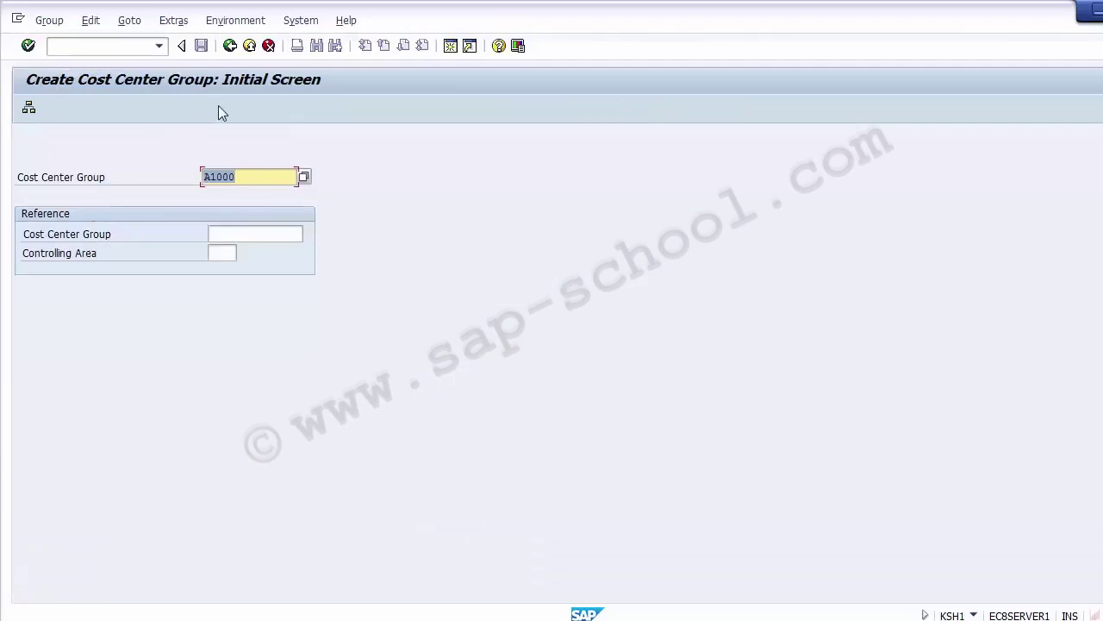
pyautogui.click(303, 177)
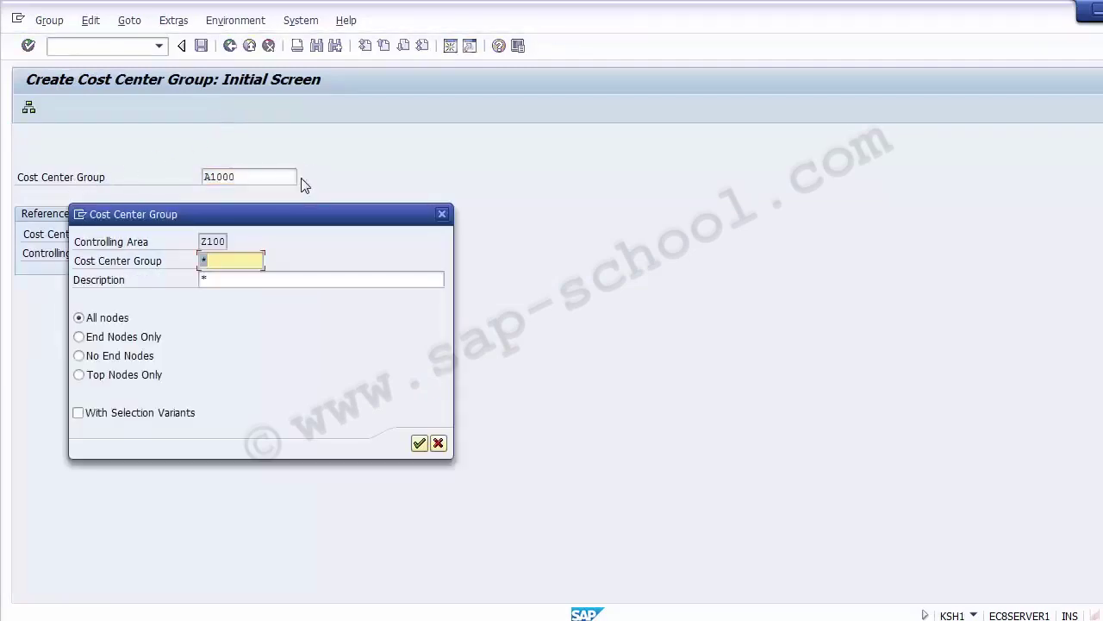
pyautogui.click(420, 444)
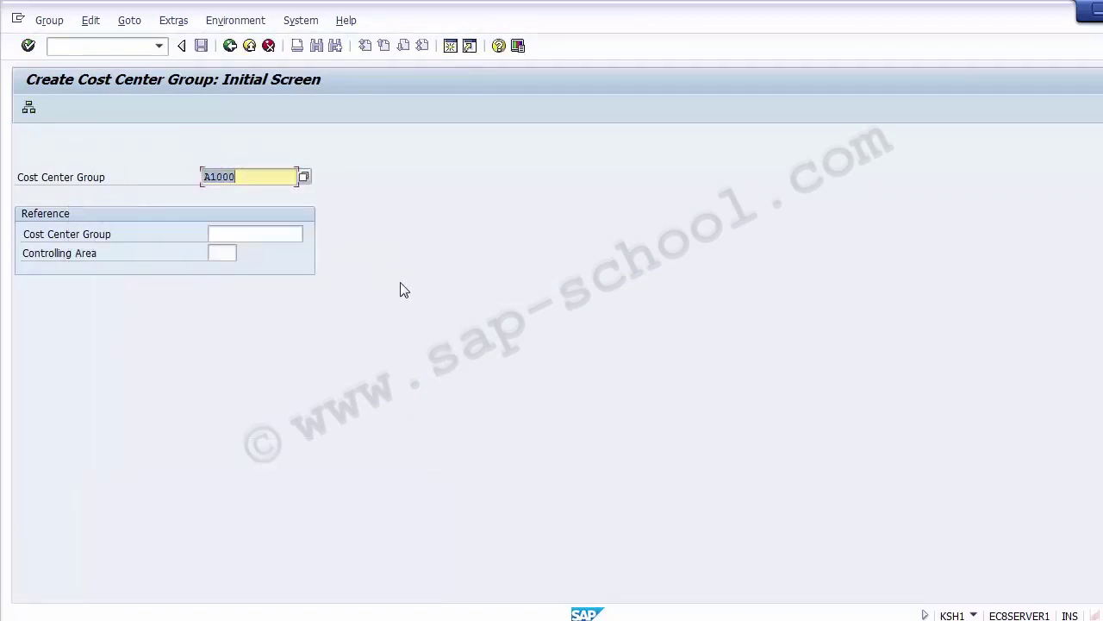
pyautogui.press('Return')
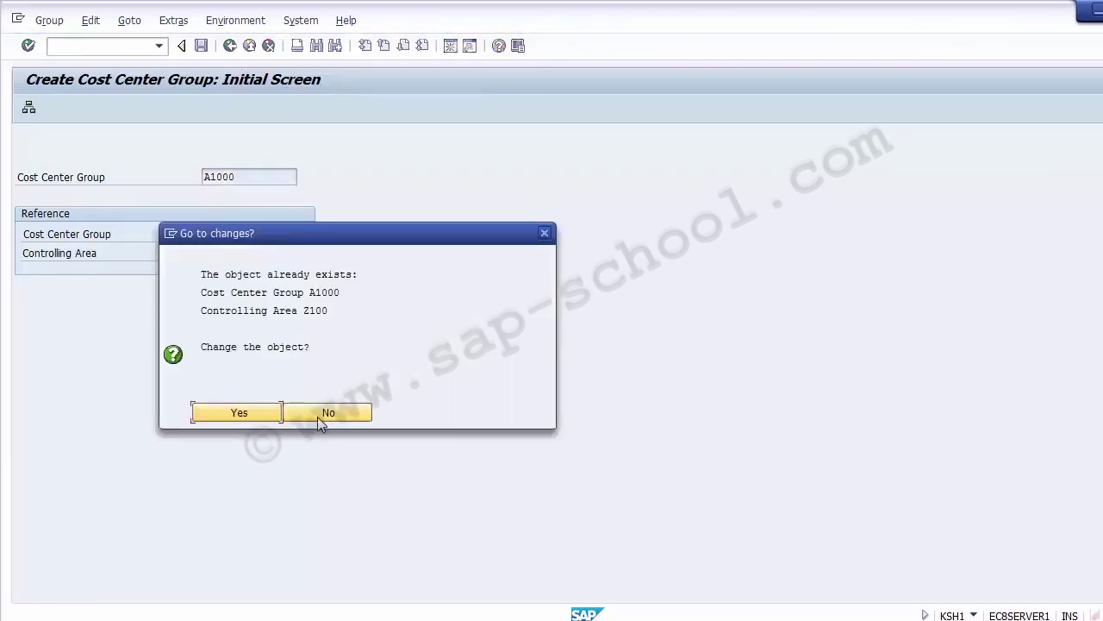
pyautogui.click(323, 413)
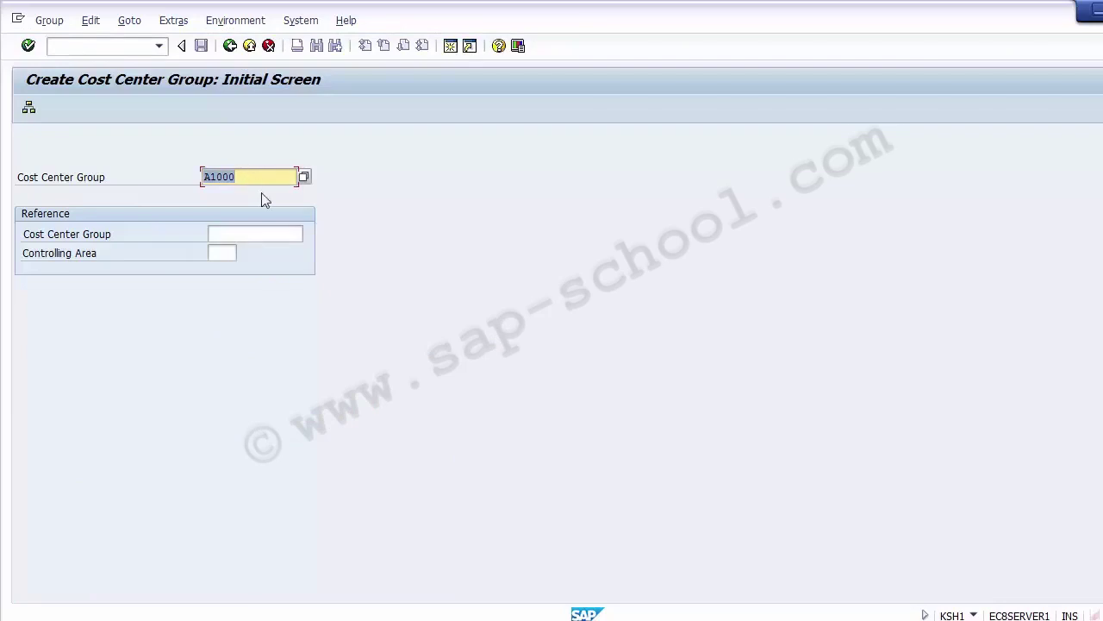
# - Clear the cost center group name in SAP, switch to Excel and enter the group code P1000 in cell A8 beside Plant 1
pyautogui.press('Delete')
pyautogui.hotkey('alt', 'Tab')
pyautogui.hotkey('alt', 'Tab')
pyautogui.hotkey('alt', 'Tab')
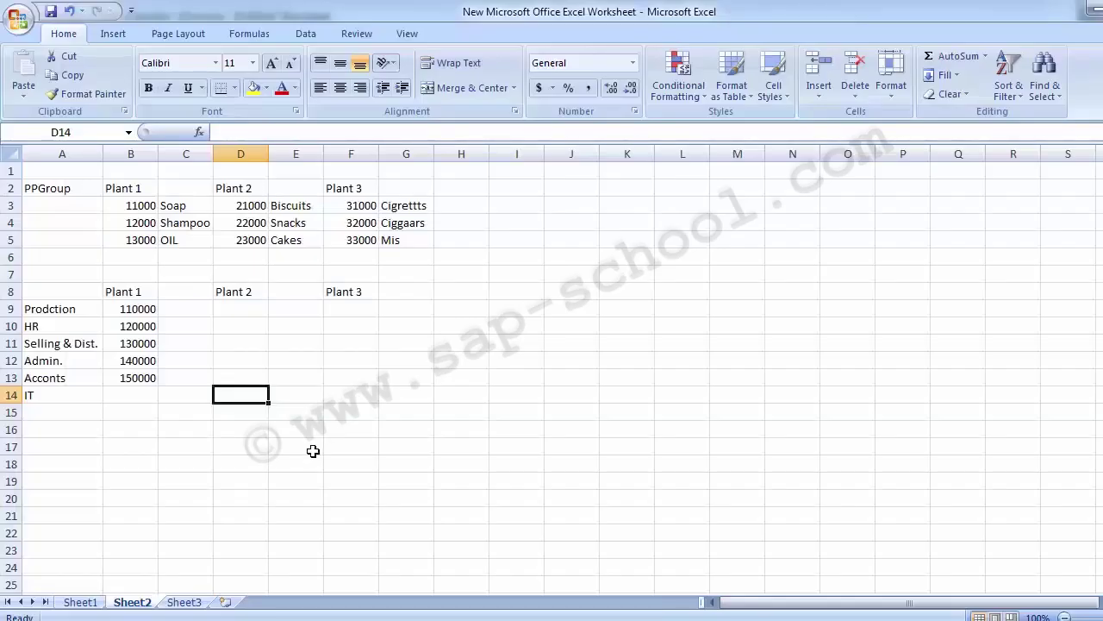
pyautogui.click(131, 290)
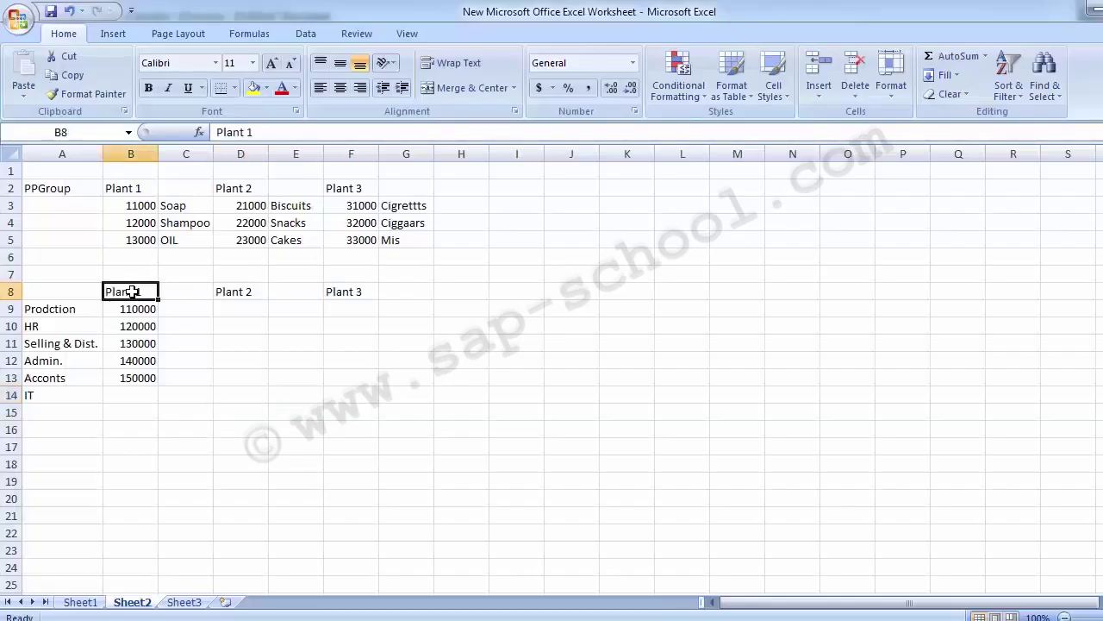
pyautogui.click(56, 292)
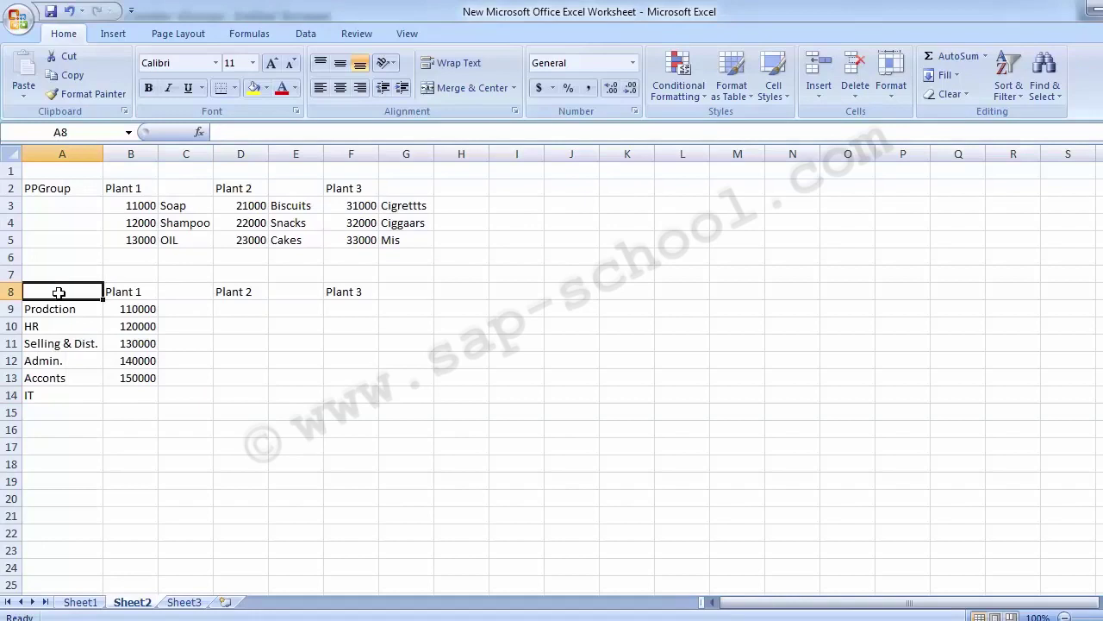
pyautogui.write('P1')
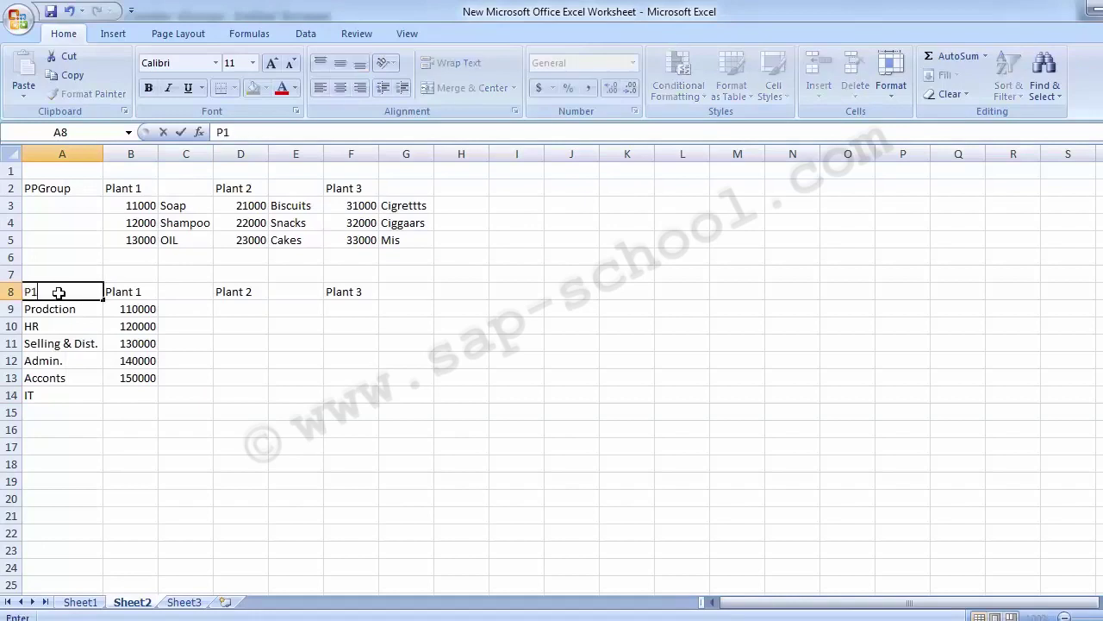
pyautogui.write('000')
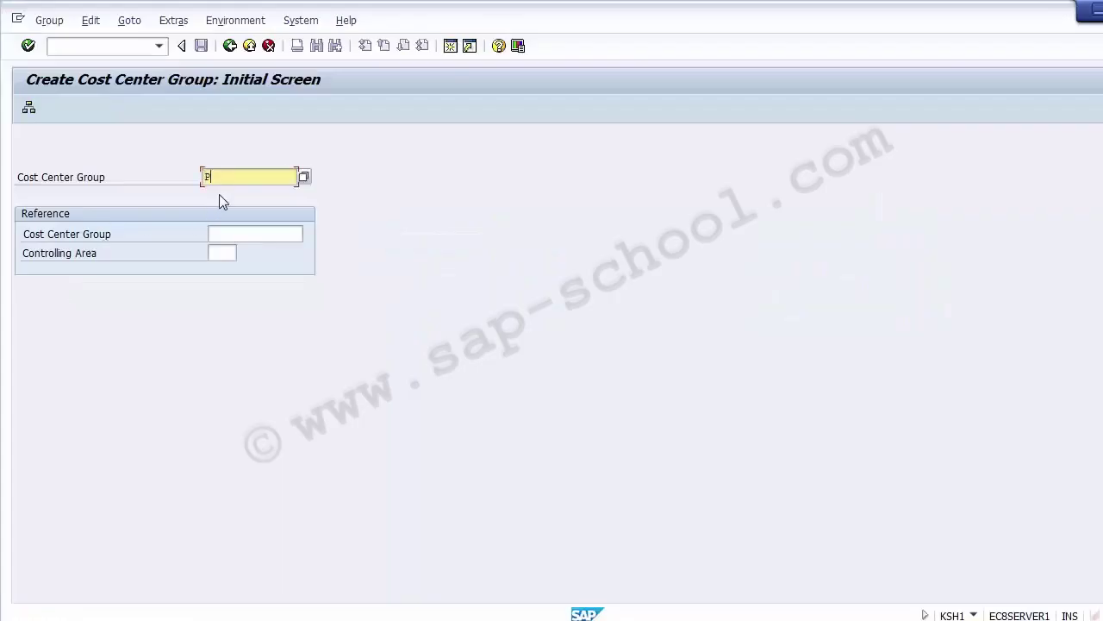
# - Switch back to SAP and set up cost center group P0001 with the description "Cost Center Group Plant 1"
pyautogui.write('P10001')
pyautogui.press('Return')
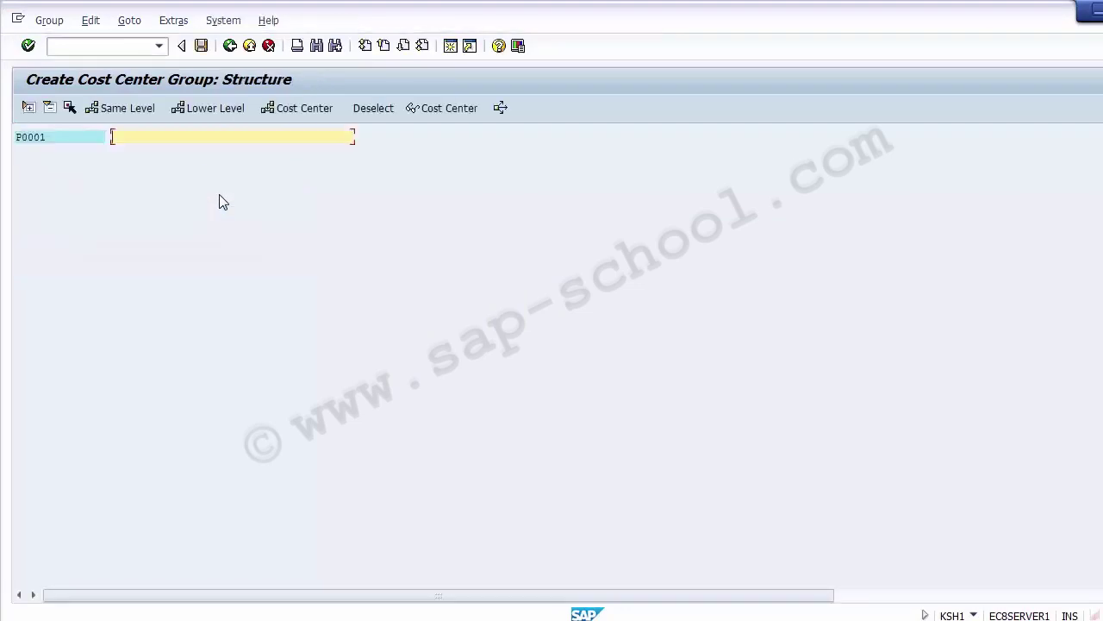
pyautogui.click(55, 138)
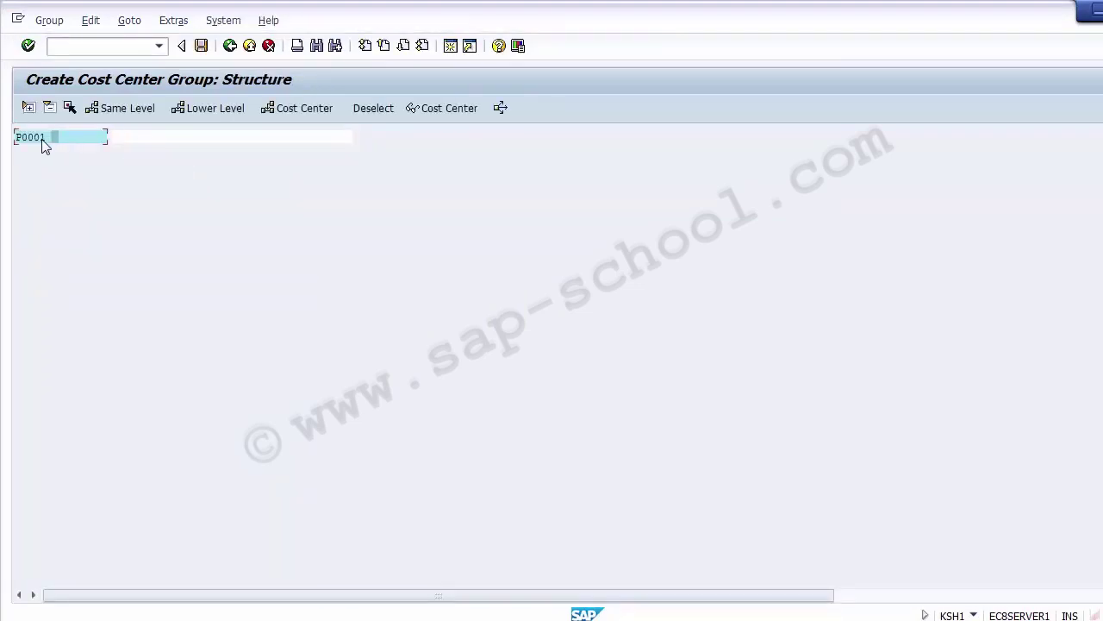
pyautogui.click(133, 136)
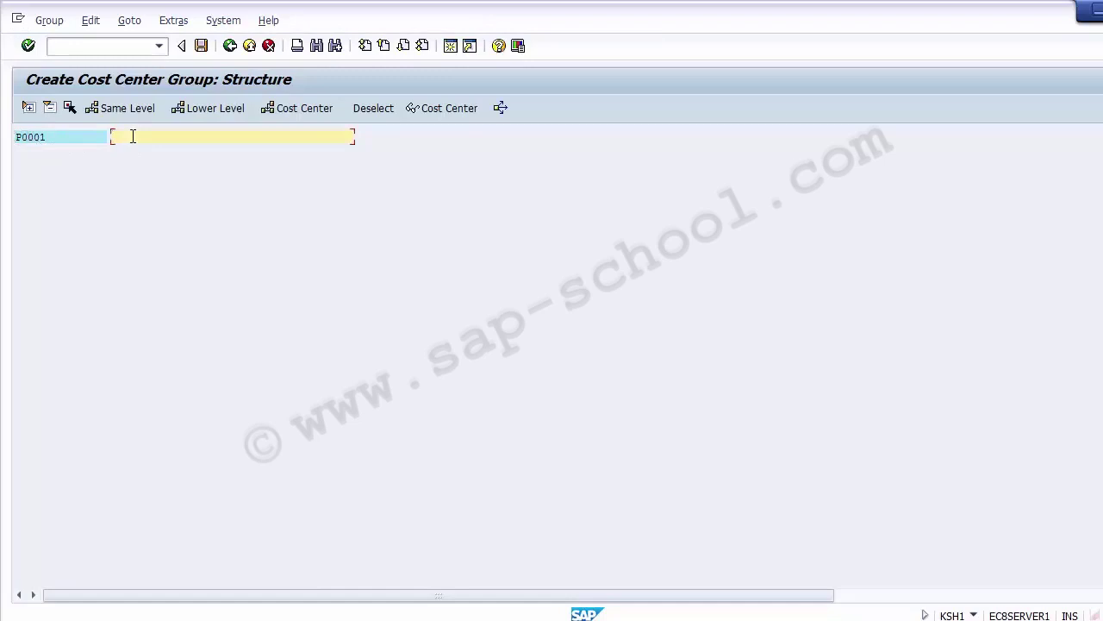
pyautogui.write('Cost Center Group Plant 1')
pyautogui.click(68, 136)
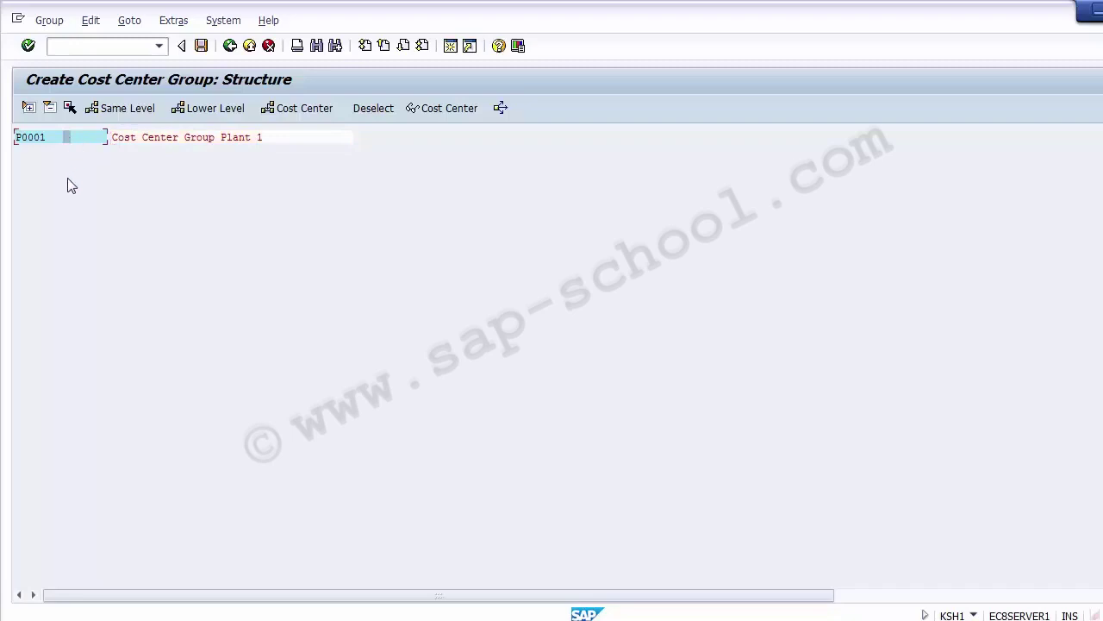
pyautogui.click(168, 140)
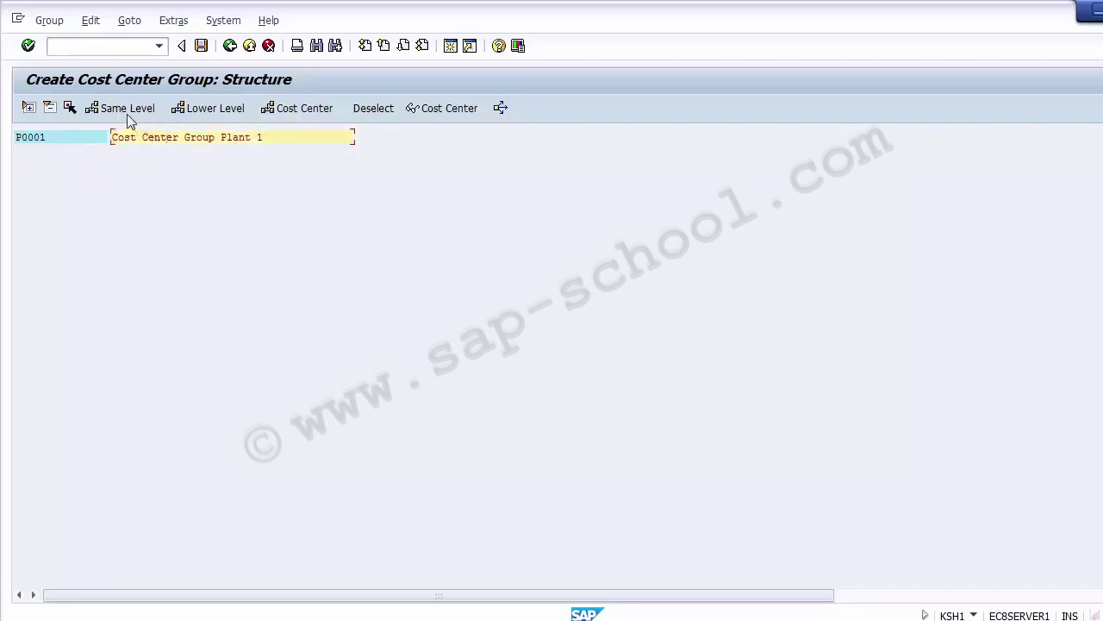
# - Save cost center group P0001, try to add another group at the same level, and return to the initial screen
pyautogui.click(129, 112)
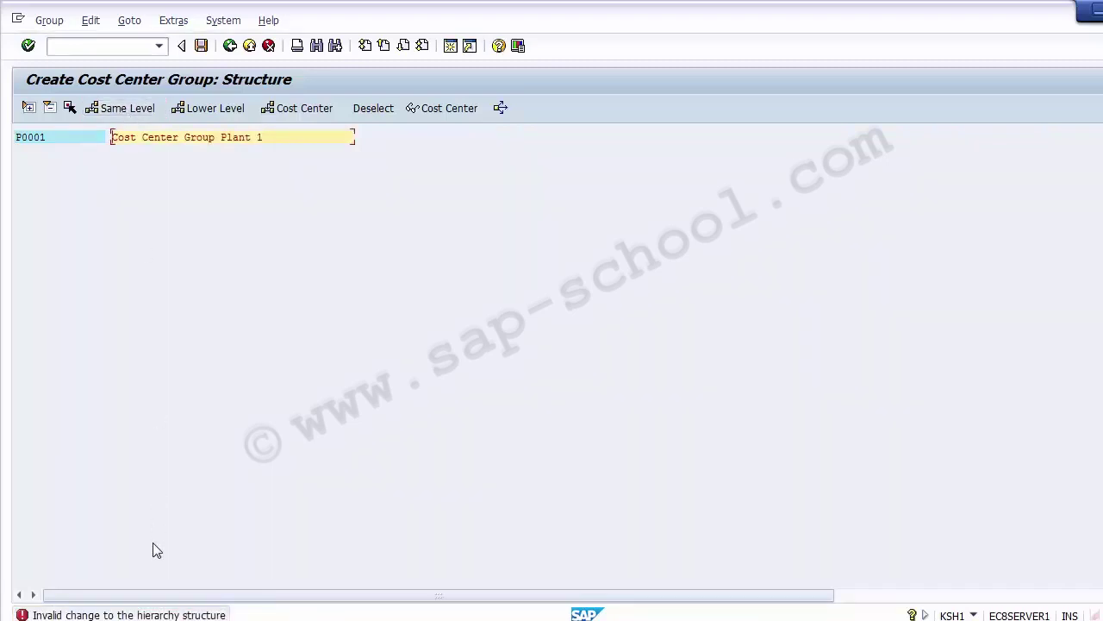
pyautogui.click(200, 47)
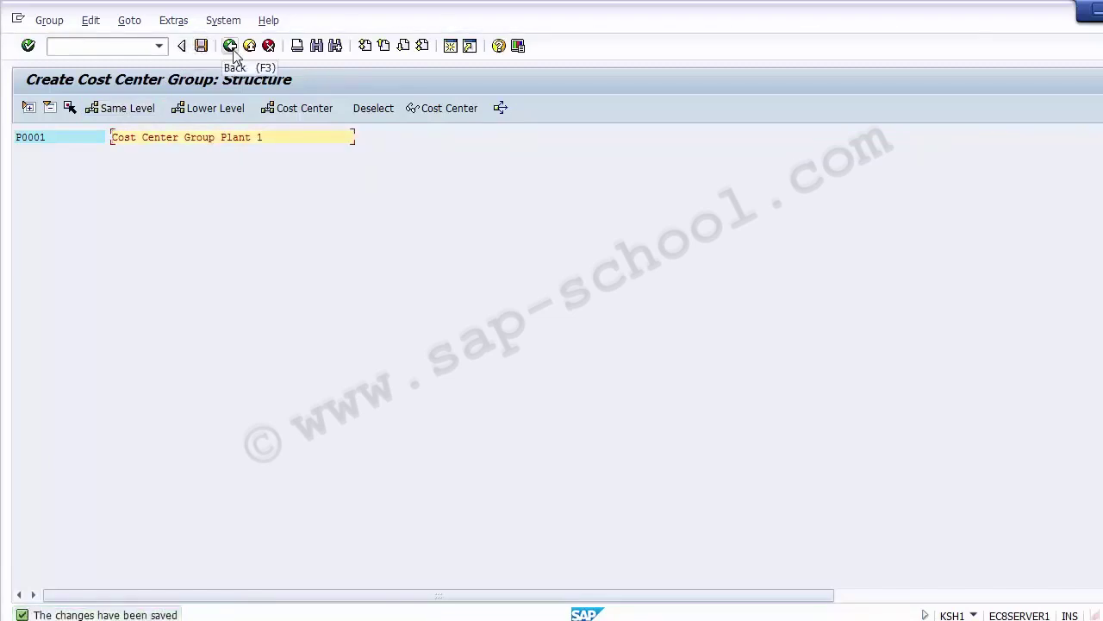
pyautogui.click(142, 116)
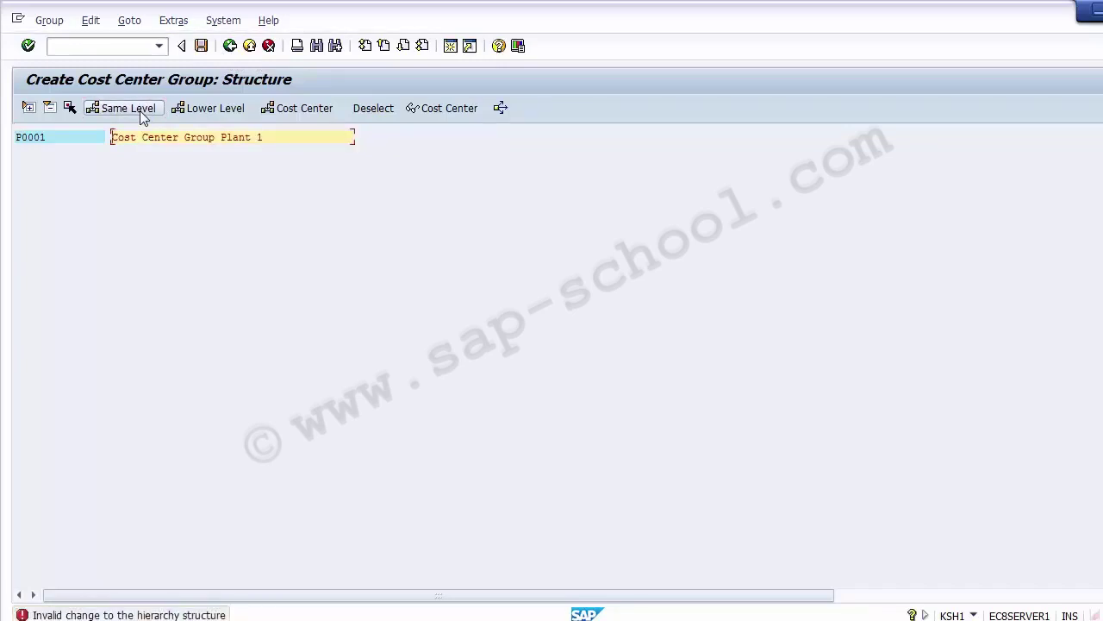
pyautogui.click(229, 48)
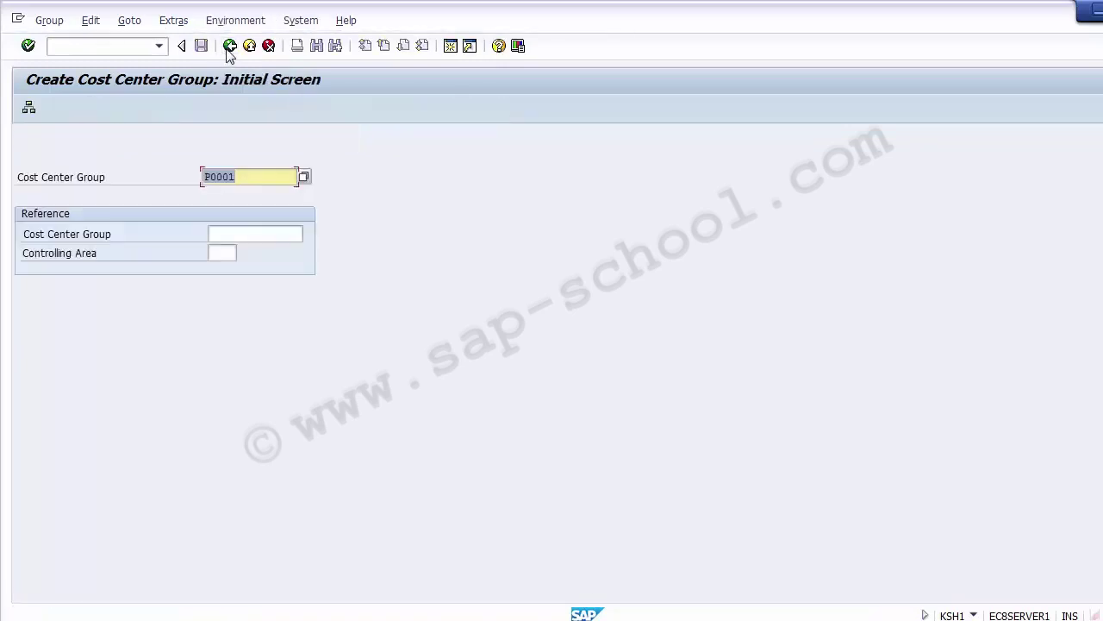
# - Create cost center group P0002 with the description "Cost Center Group Plant 2", save it and leave the create activity
pyautogui.click(250, 179)
pyautogui.press('BackSpace')
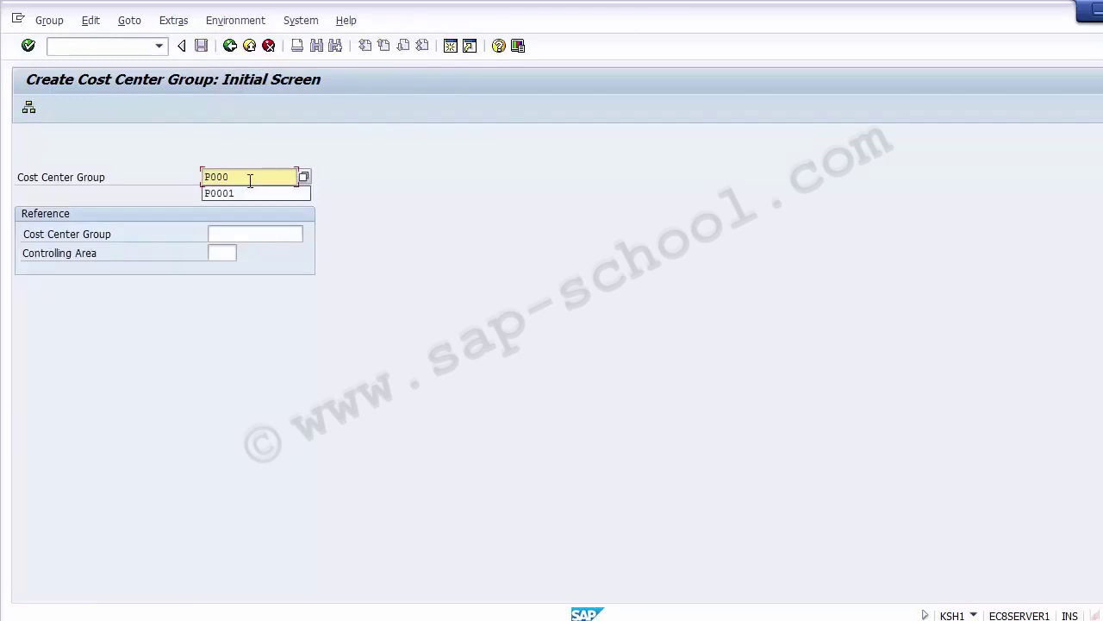
pyautogui.write('2')
pyautogui.press('Return')
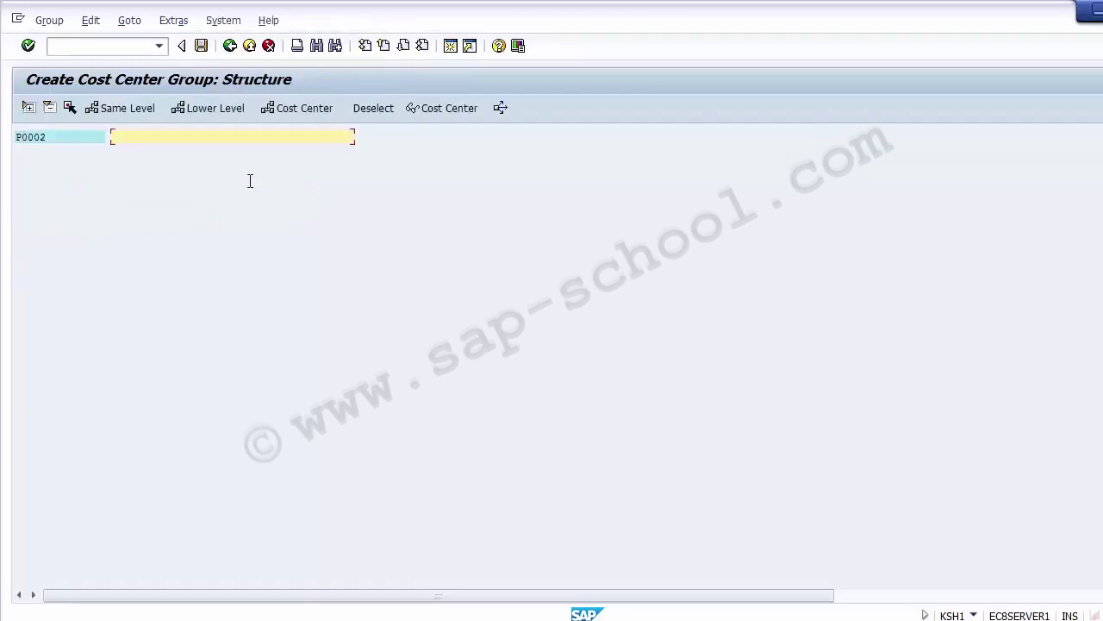
pyautogui.click(73, 140)
pyautogui.click(125, 140)
pyautogui.write('Cost Center Group')
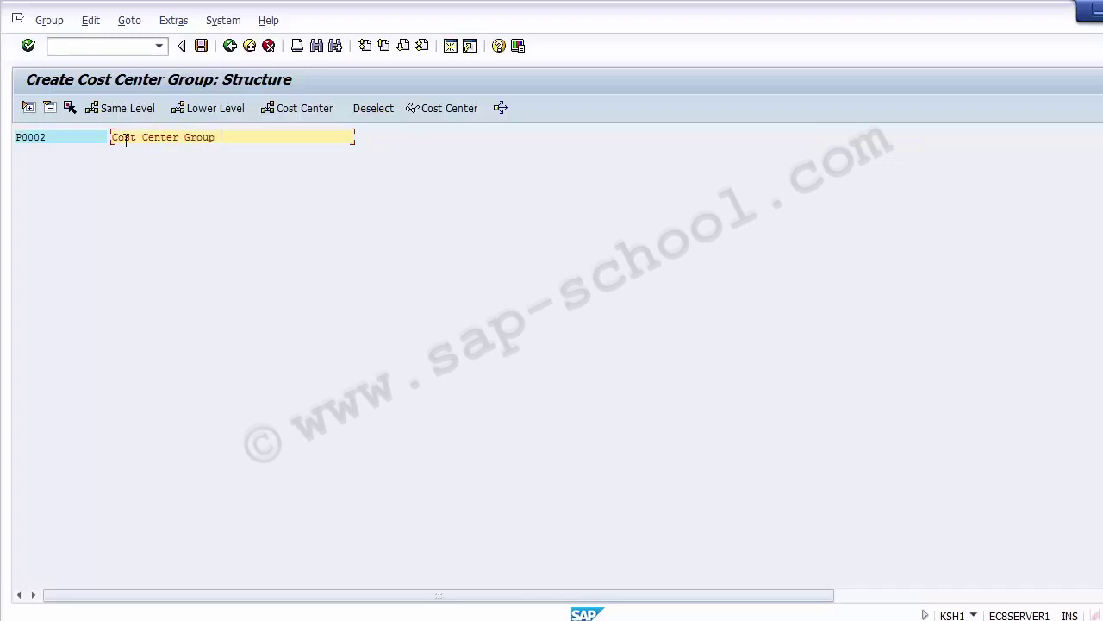
pyautogui.write(' Plant 2')
pyautogui.click(226, 48)
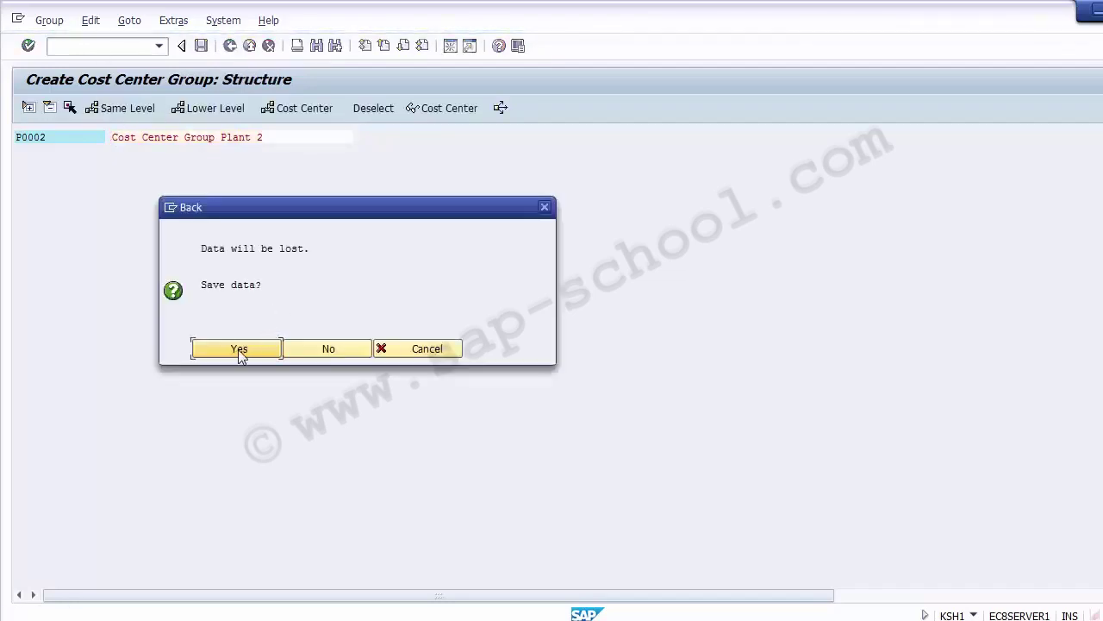
pyautogui.click(238, 350)
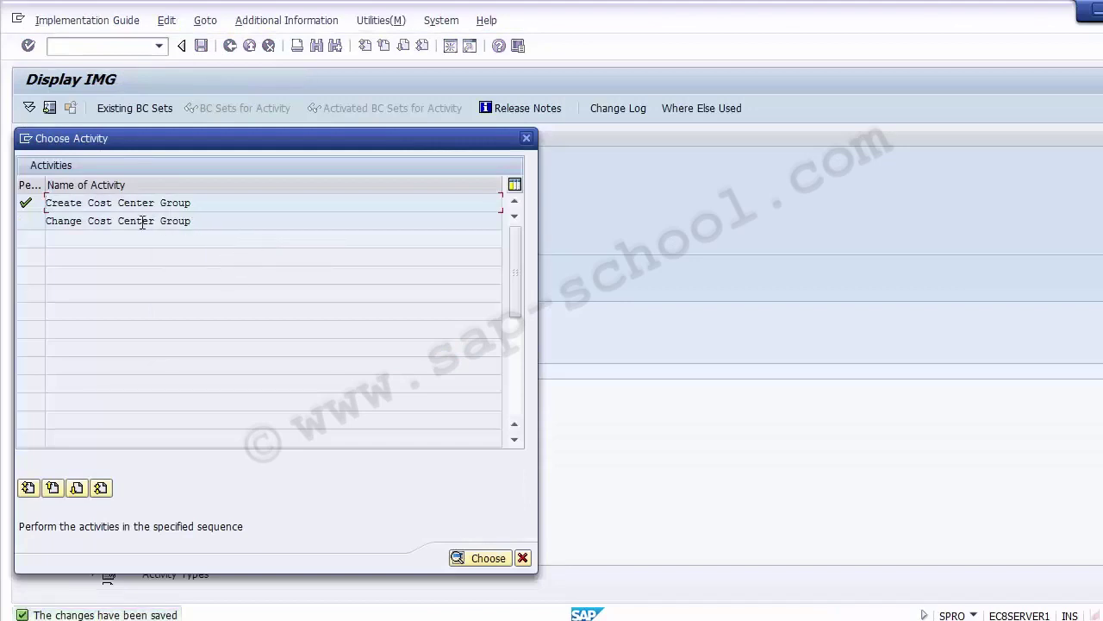
# - Open cost center group P0001 for change, set its description to "Cost Center Group Plant - 1" and save it
pyautogui.doubleClick(84, 222)
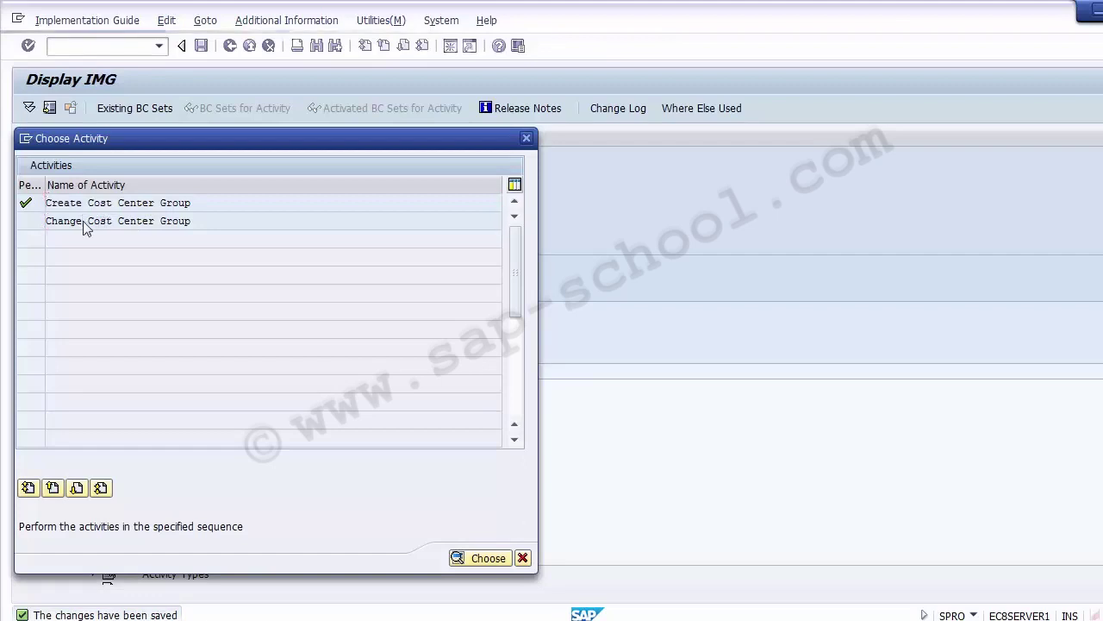
pyautogui.press('Delete')
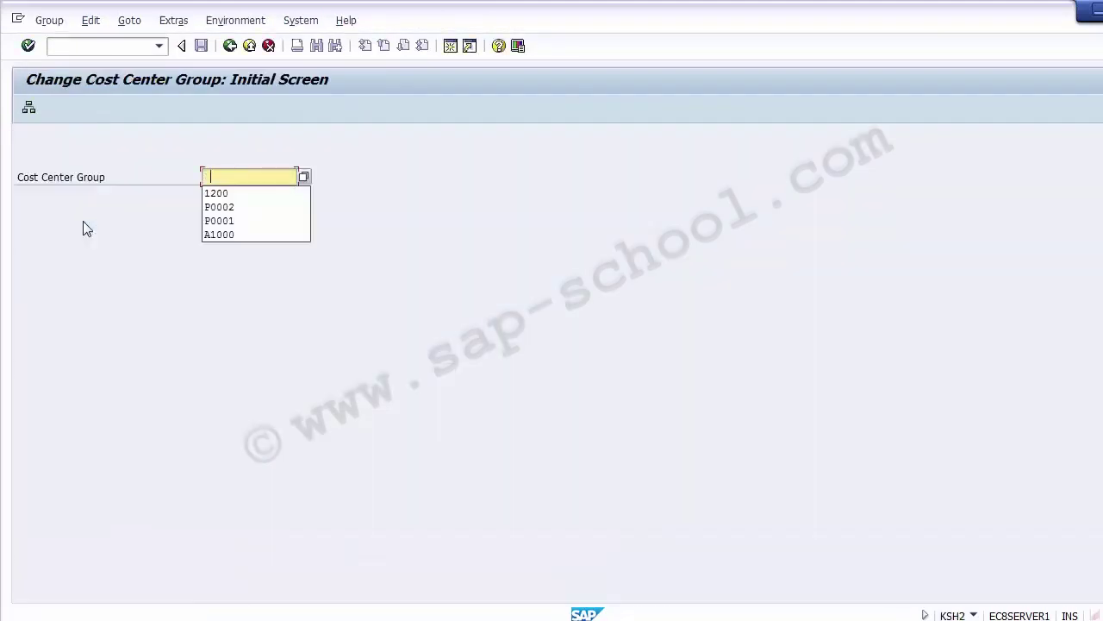
pyautogui.click(243, 221)
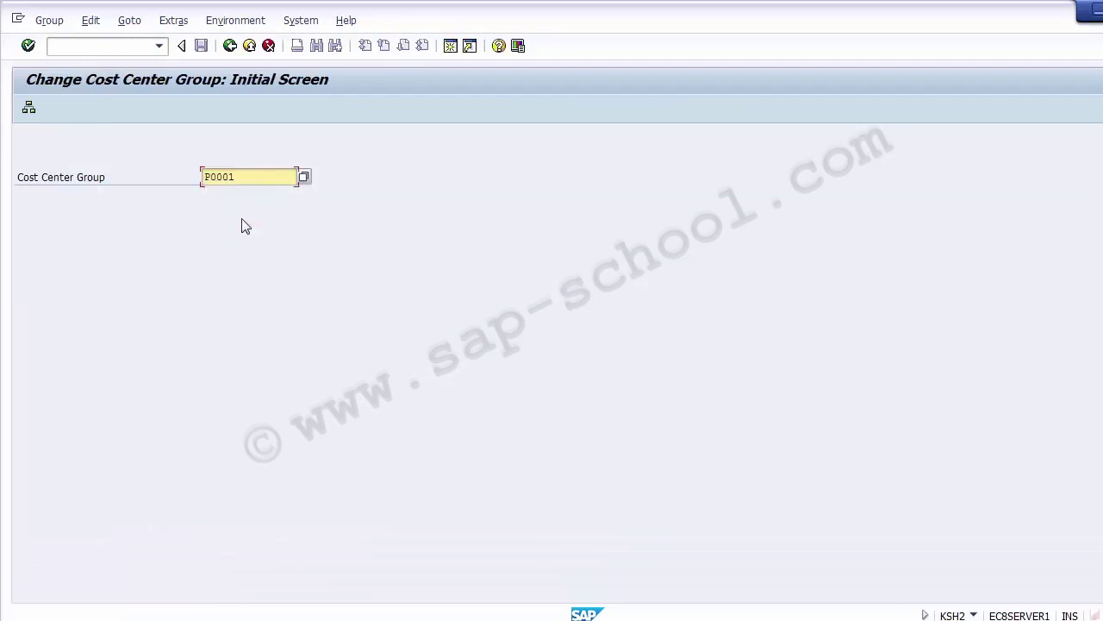
pyautogui.press('Return')
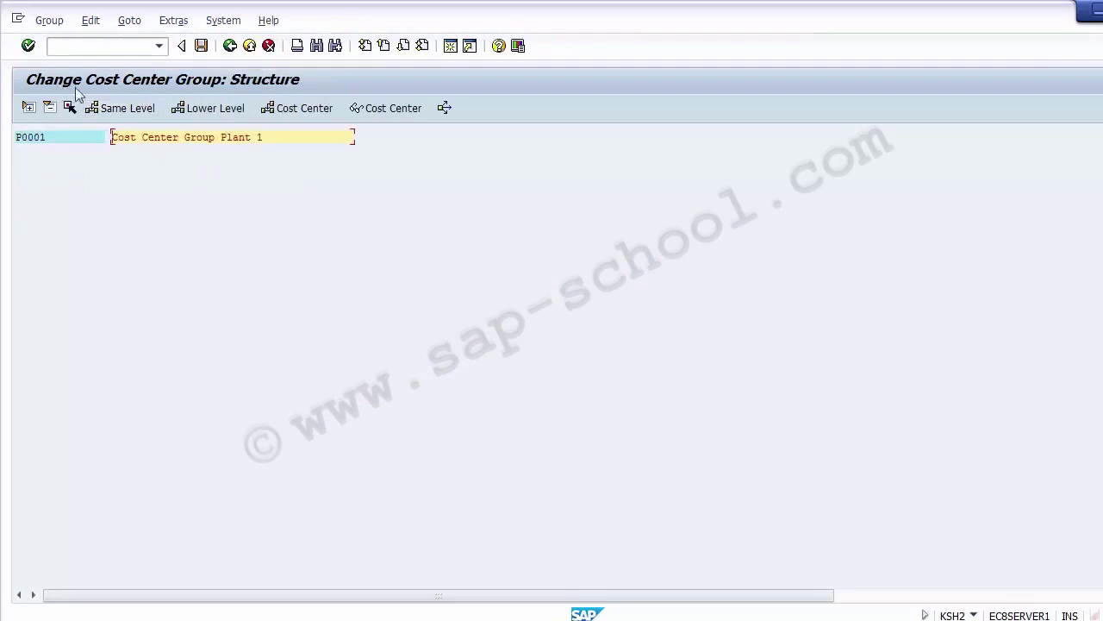
pyautogui.click(63, 138)
pyautogui.click(269, 138)
pyautogui.write('-')
pyautogui.click(201, 47)
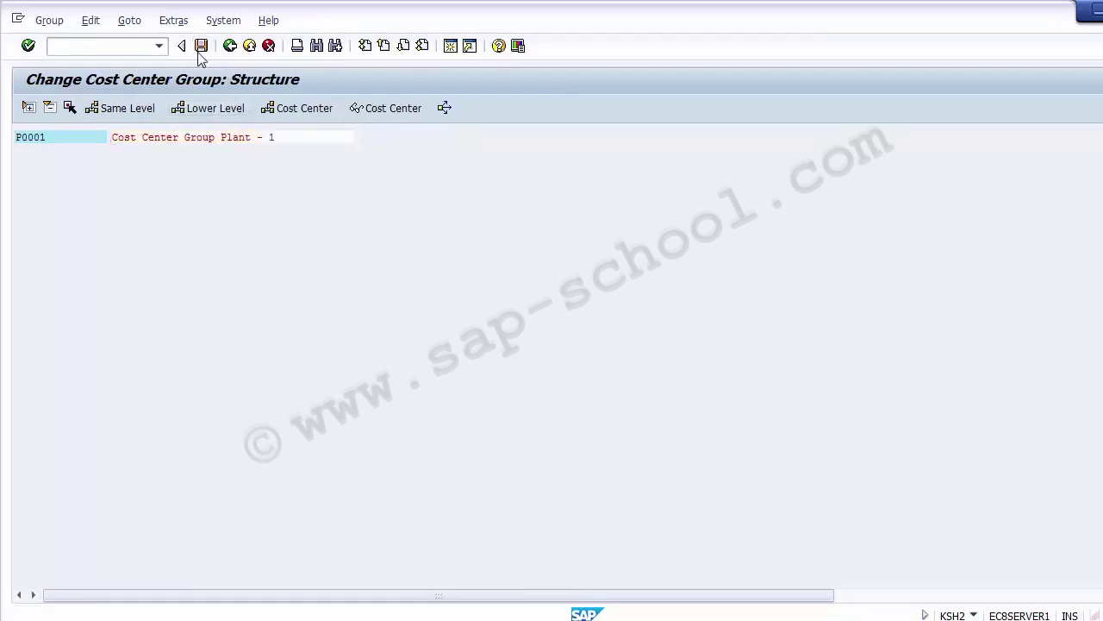
pyautogui.click(72, 141)
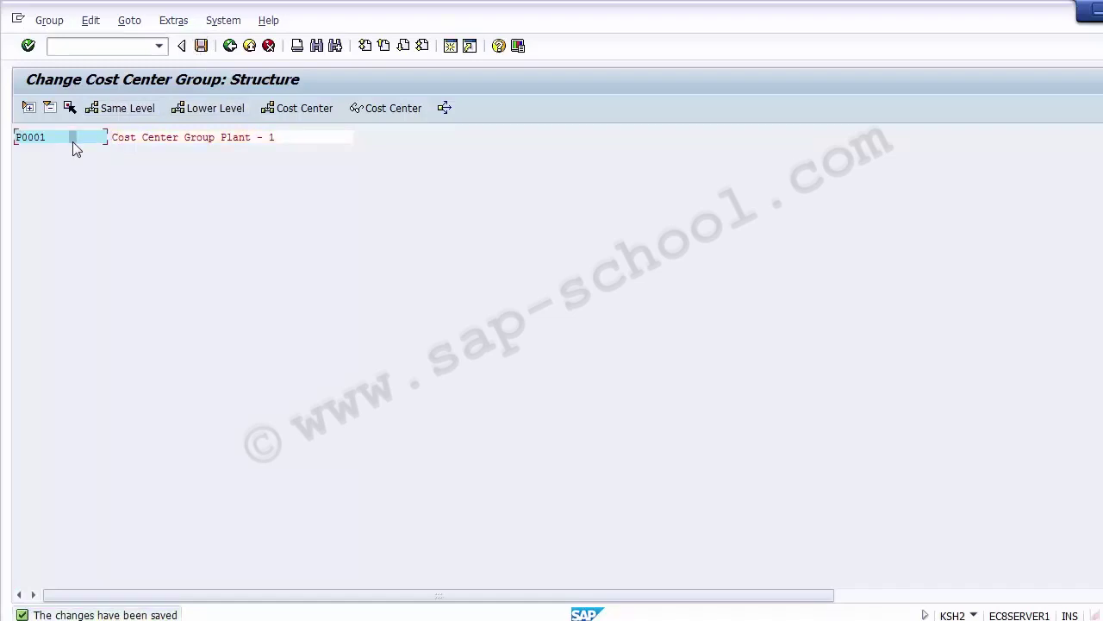
# - Switch to Excel and fill cell B9, the Plant 1 production cost center 110000, with light green
pyautogui.hotkey('alt', 'Tab')
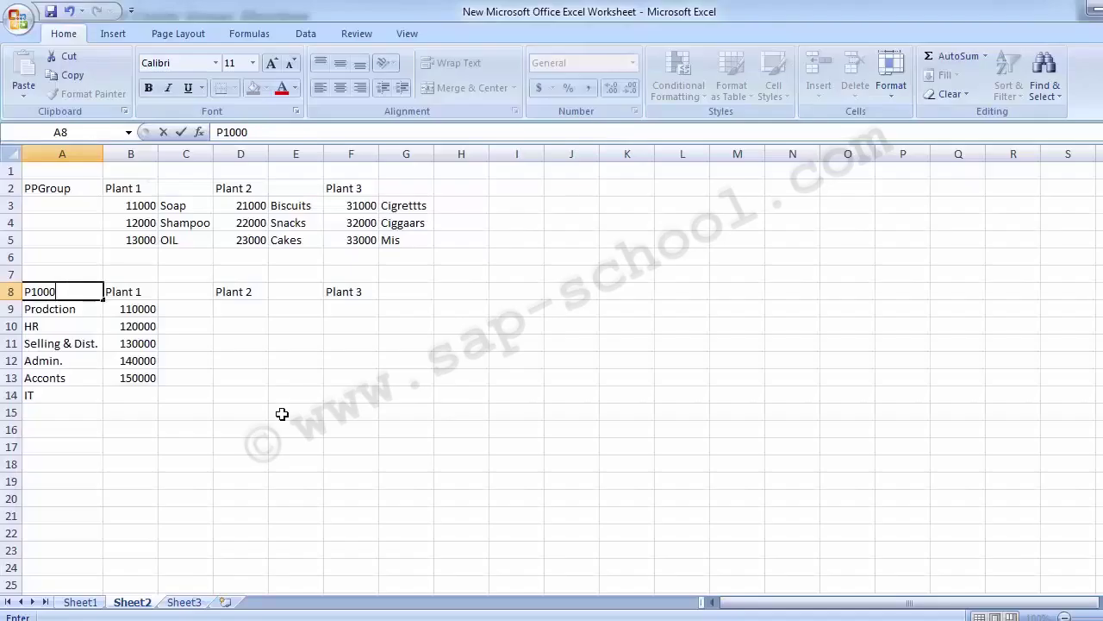
pyautogui.click(126, 315)
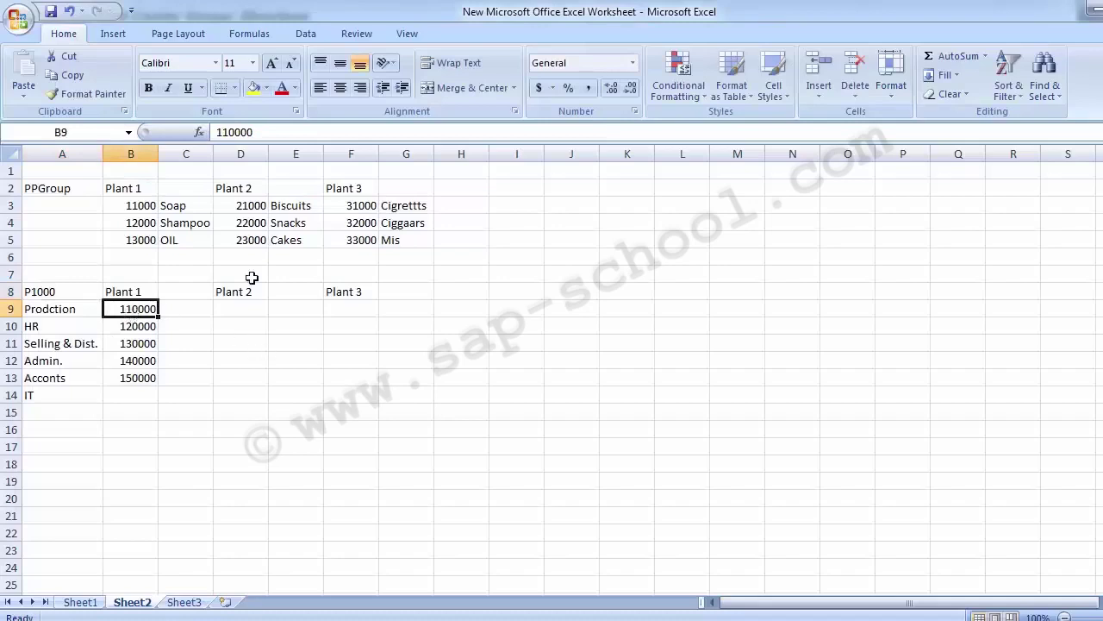
pyautogui.click(266, 88)
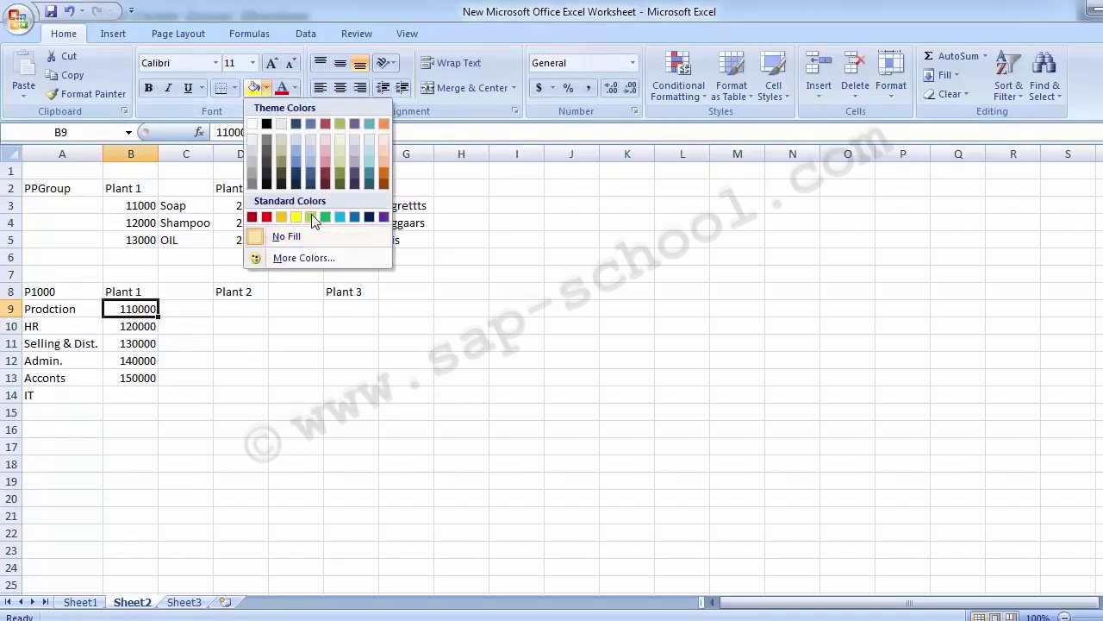
pyautogui.click(311, 214)
pyautogui.click(176, 323)
pyautogui.click(131, 315)
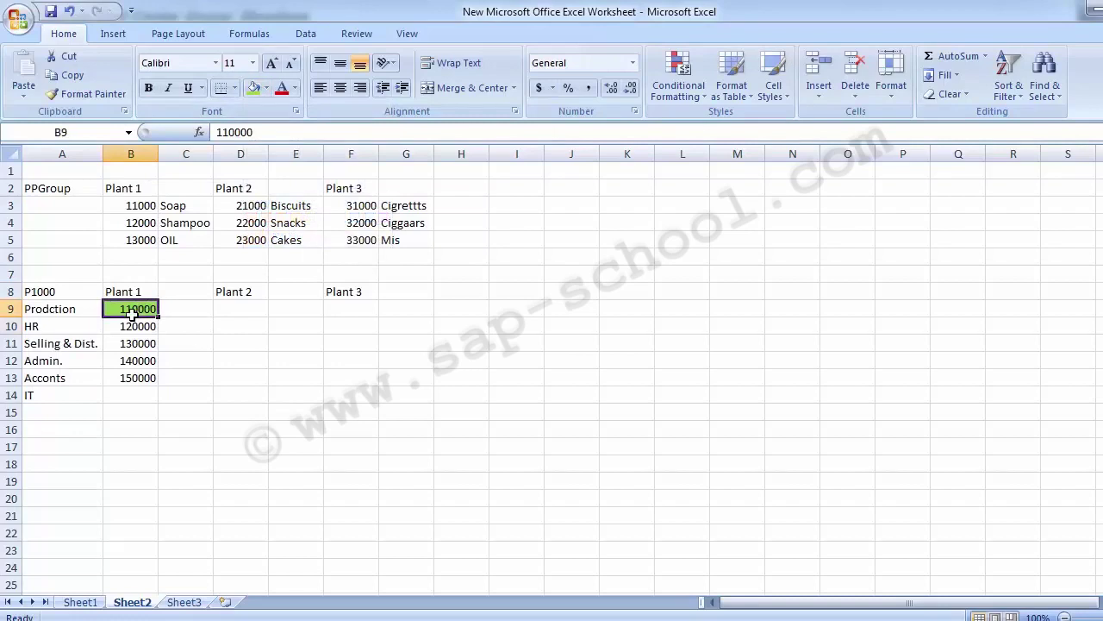
# - Fill cell A8 with the same light green and change its group code to P0001
pyautogui.click(55, 293)
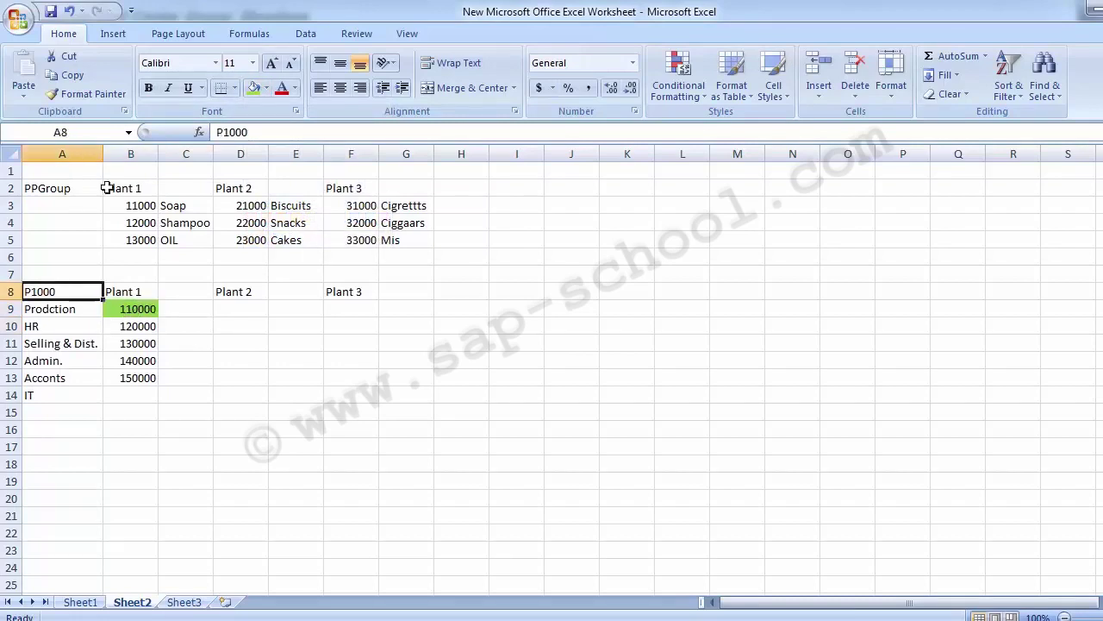
pyautogui.click(254, 90)
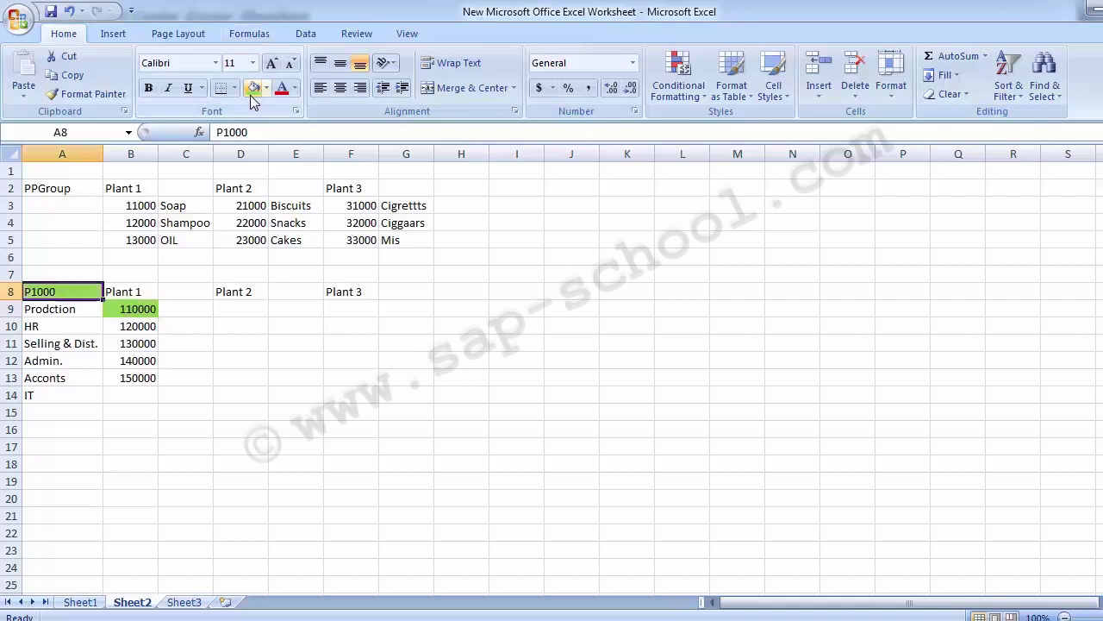
pyautogui.write('P001')
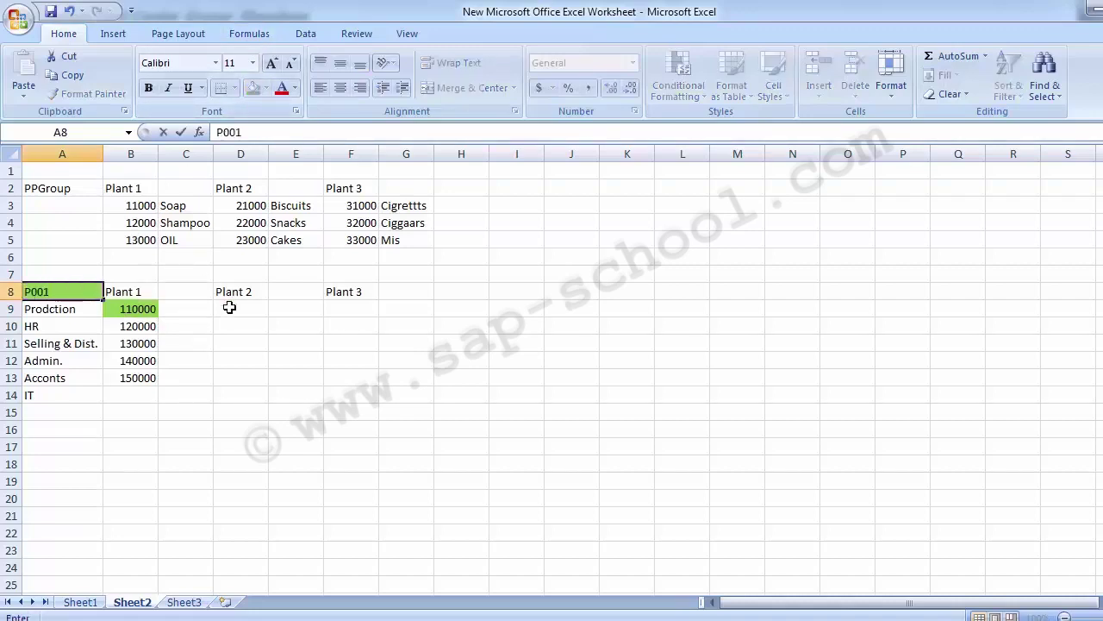
pyautogui.press('BackSpace')
pyautogui.write('01')
pyautogui.press('Return')
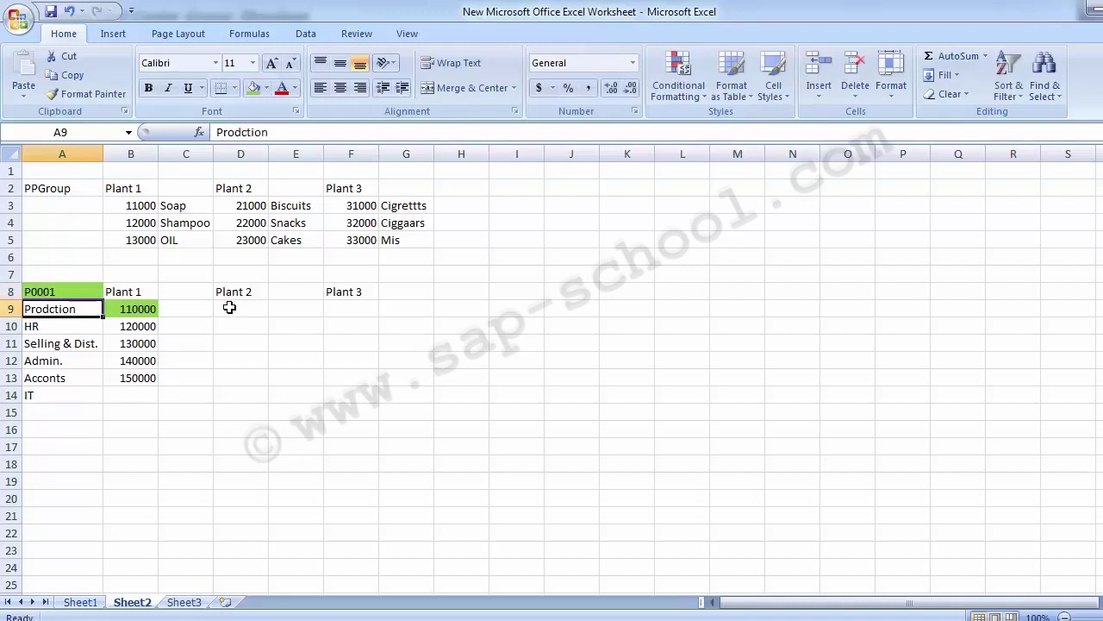
pyautogui.click(80, 295)
pyautogui.click(123, 310)
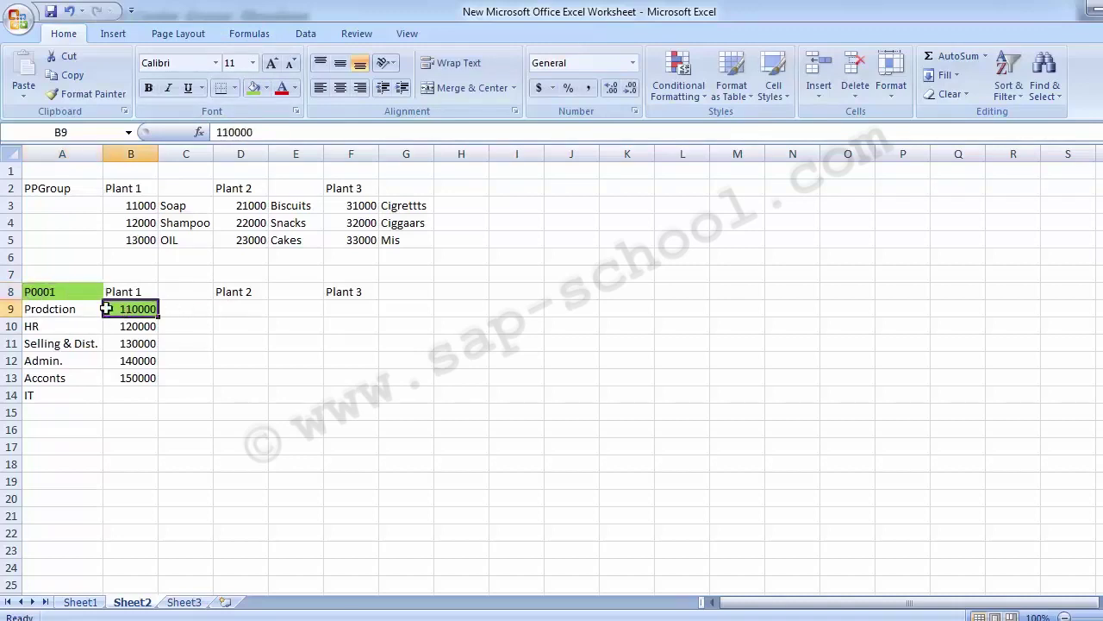
pyautogui.click(76, 290)
# - Switch back to SAP, try to add cost centers under a blank lower-level group of P0001, and leave without saving
pyautogui.hotkey('alt', 'Tab')
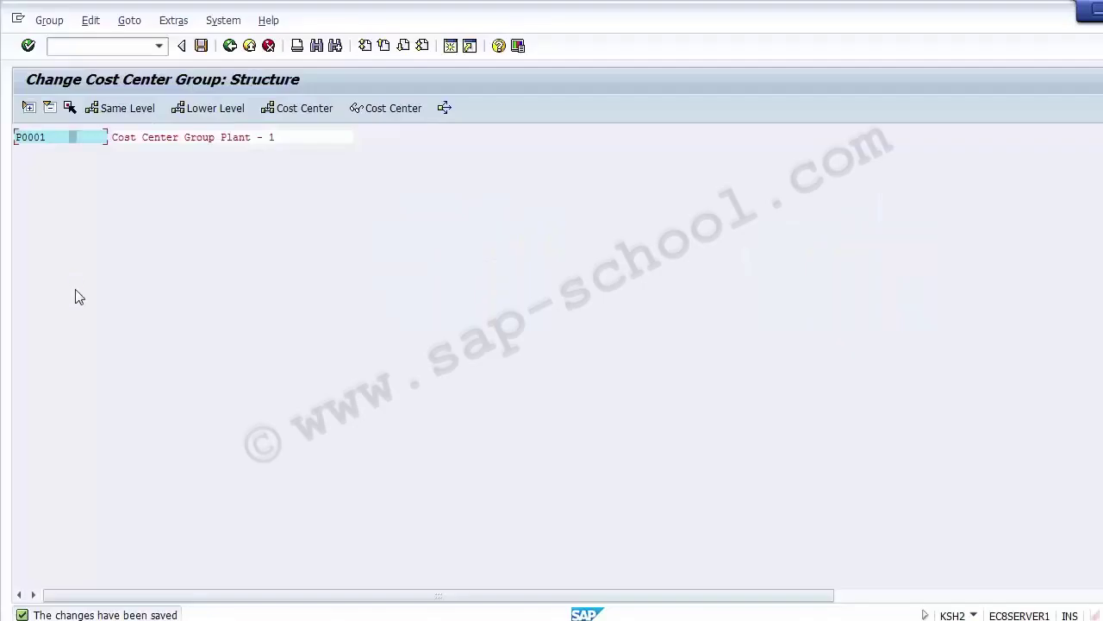
pyautogui.click(169, 136)
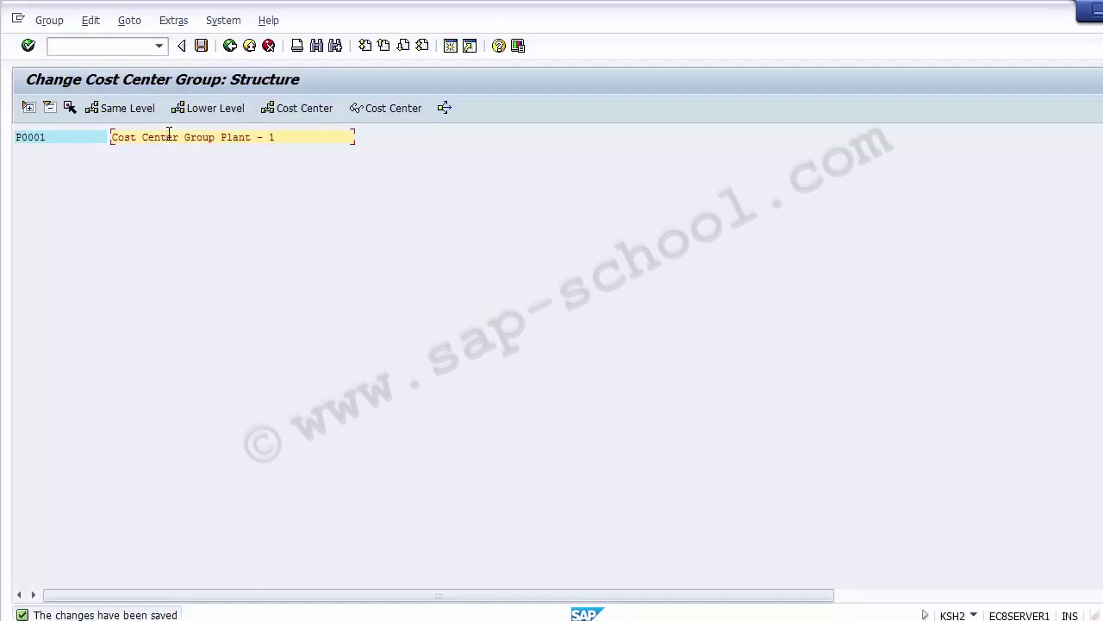
pyautogui.click(215, 110)
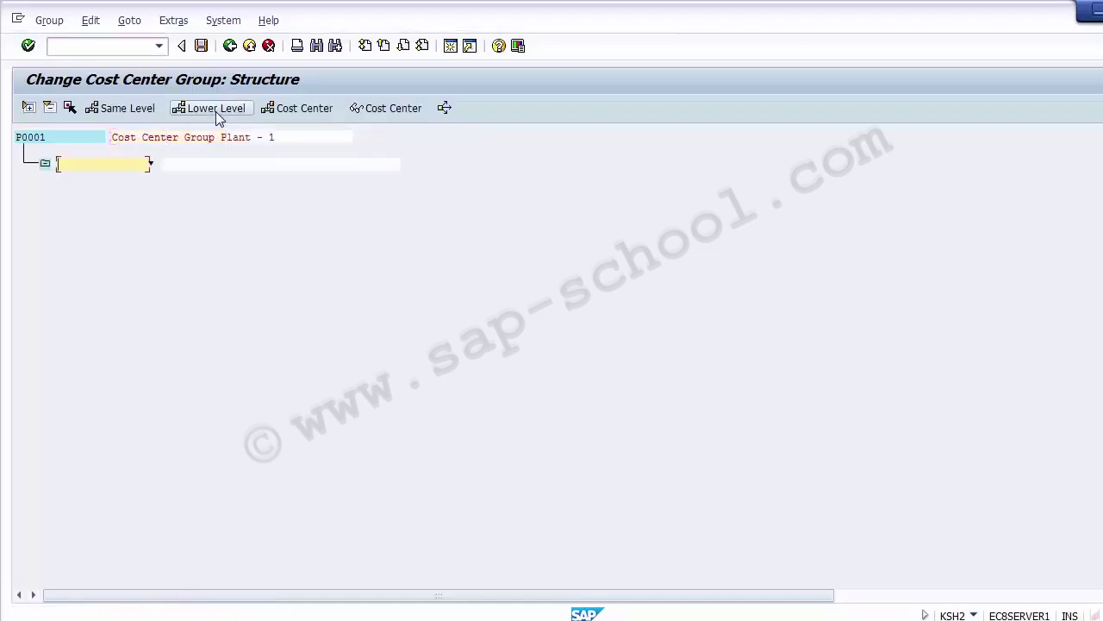
pyautogui.click(188, 137)
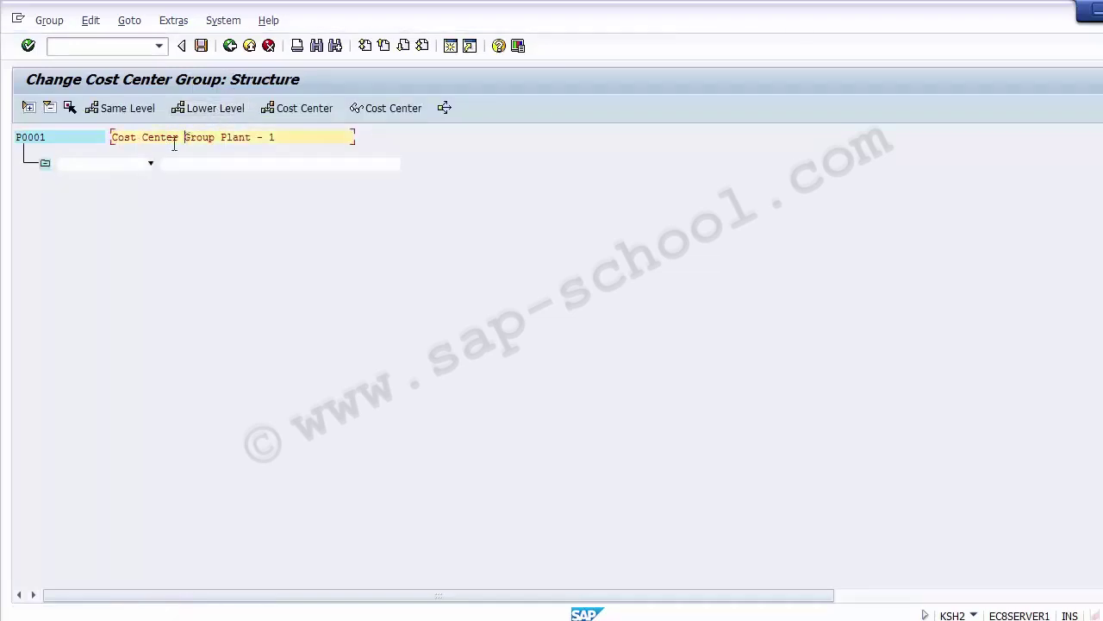
pyautogui.click(122, 163)
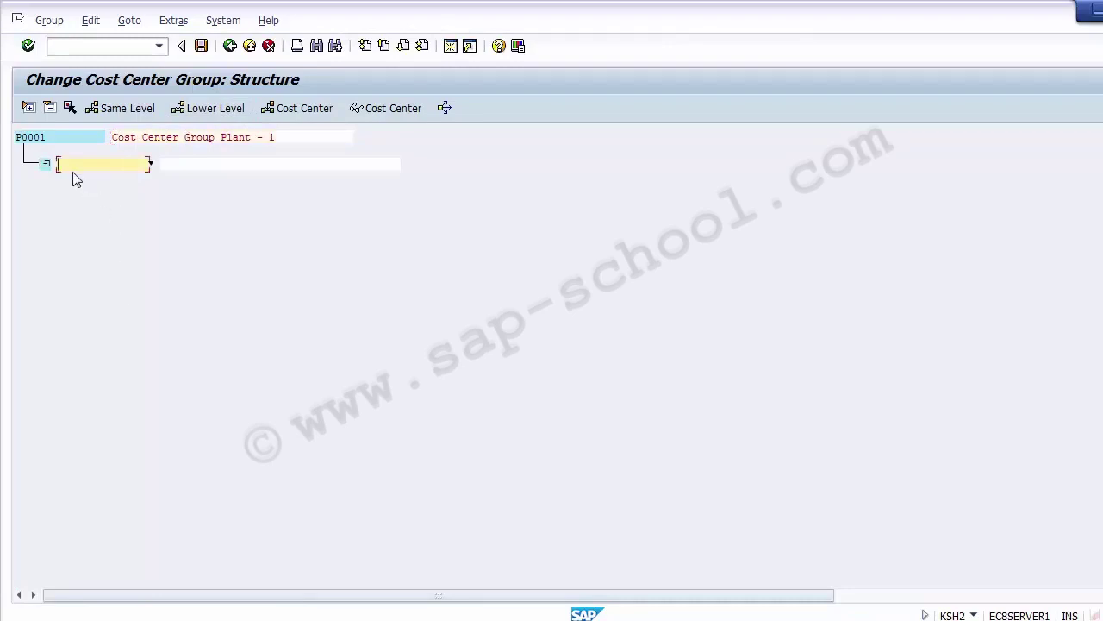
pyautogui.click(276, 111)
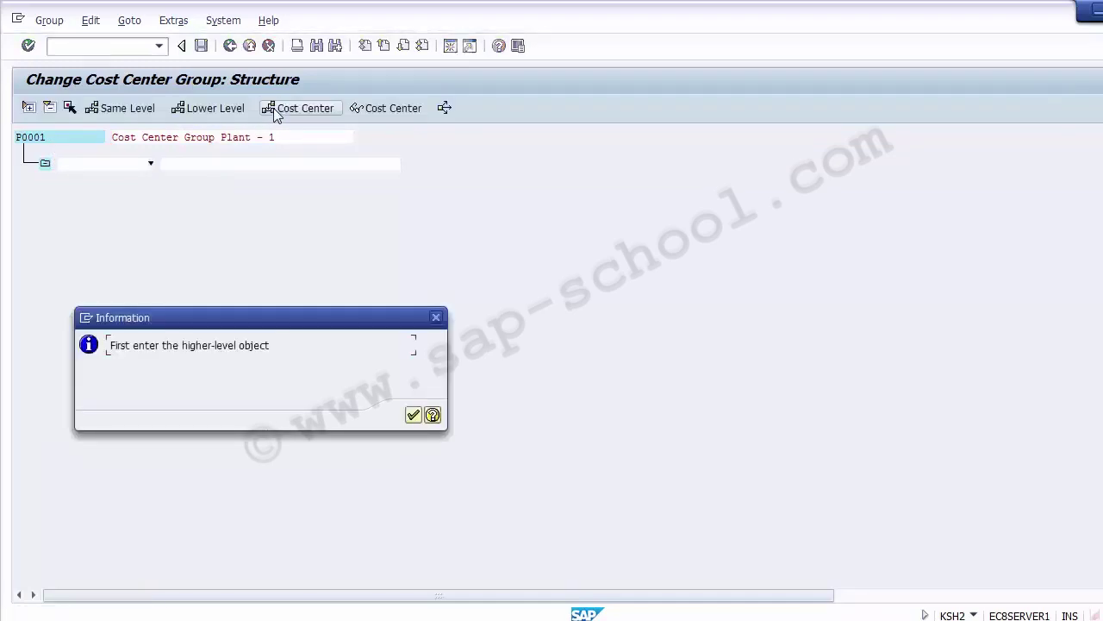
pyautogui.press('Return')
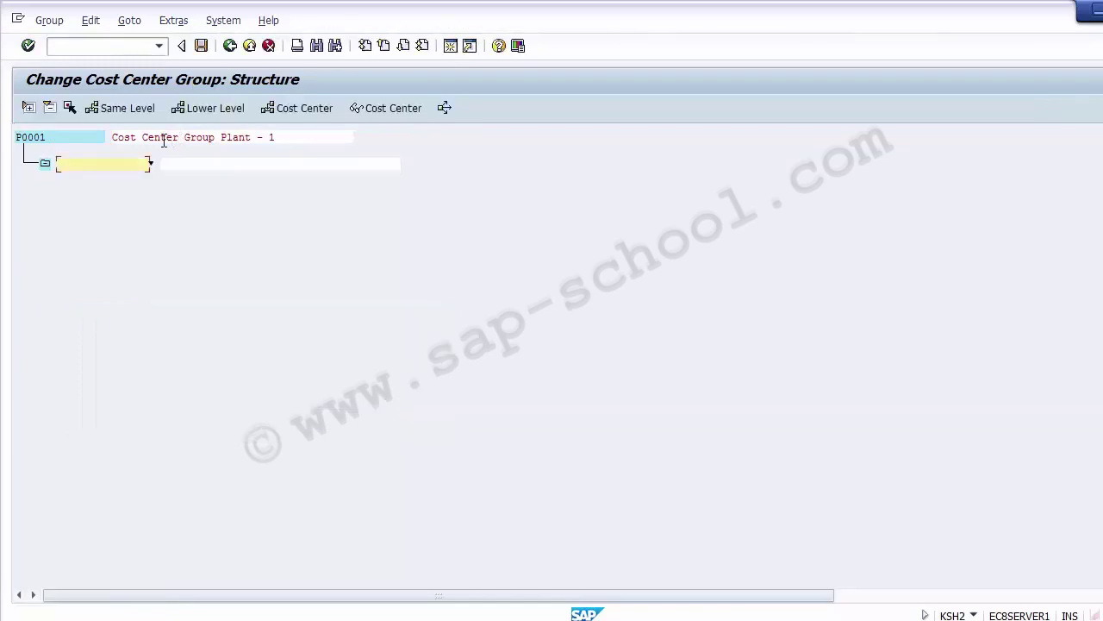
pyautogui.click(230, 46)
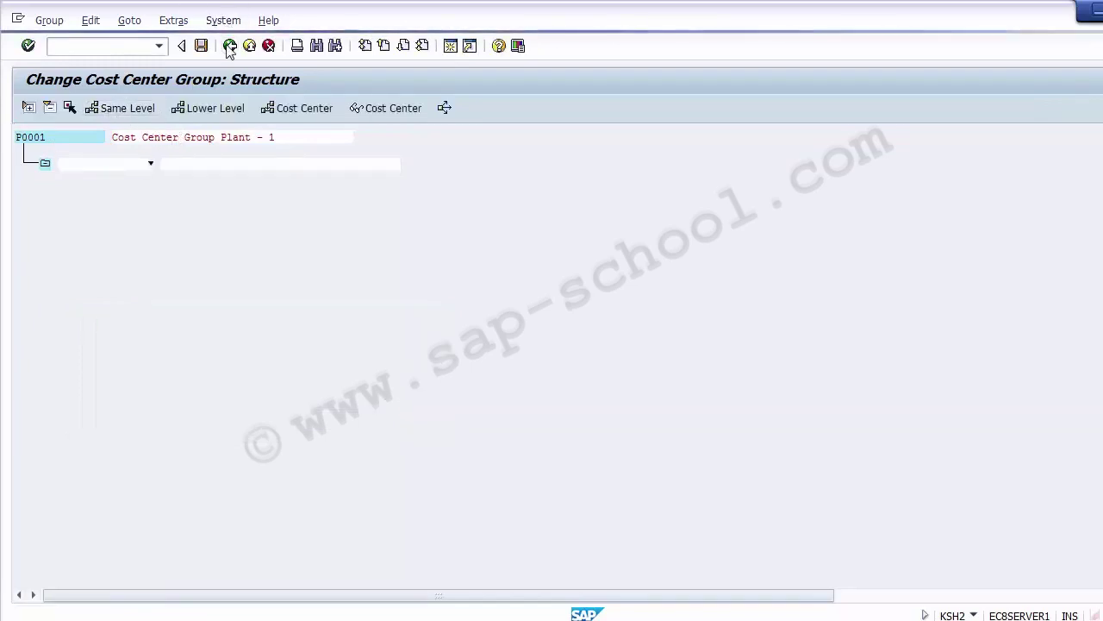
pyautogui.click(320, 350)
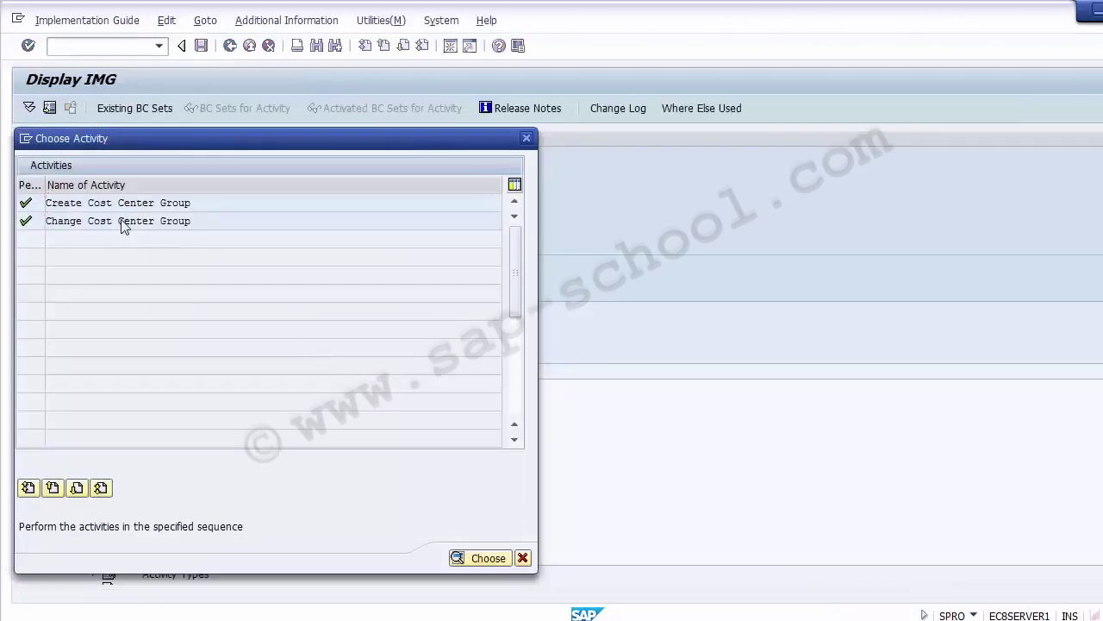
# - Reopen cost center group P0001 for change and insert blank cost center rows directly beneath it
pyautogui.doubleClick(125, 224)
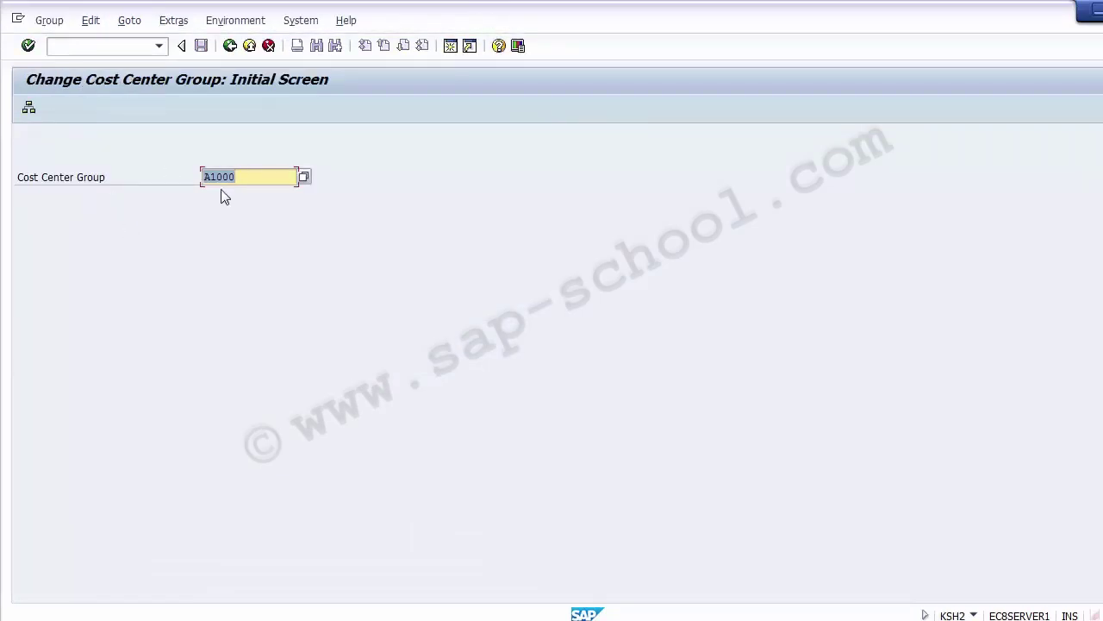
pyautogui.press('BackSpace')
pyautogui.press('Return')
pyautogui.press('Return')
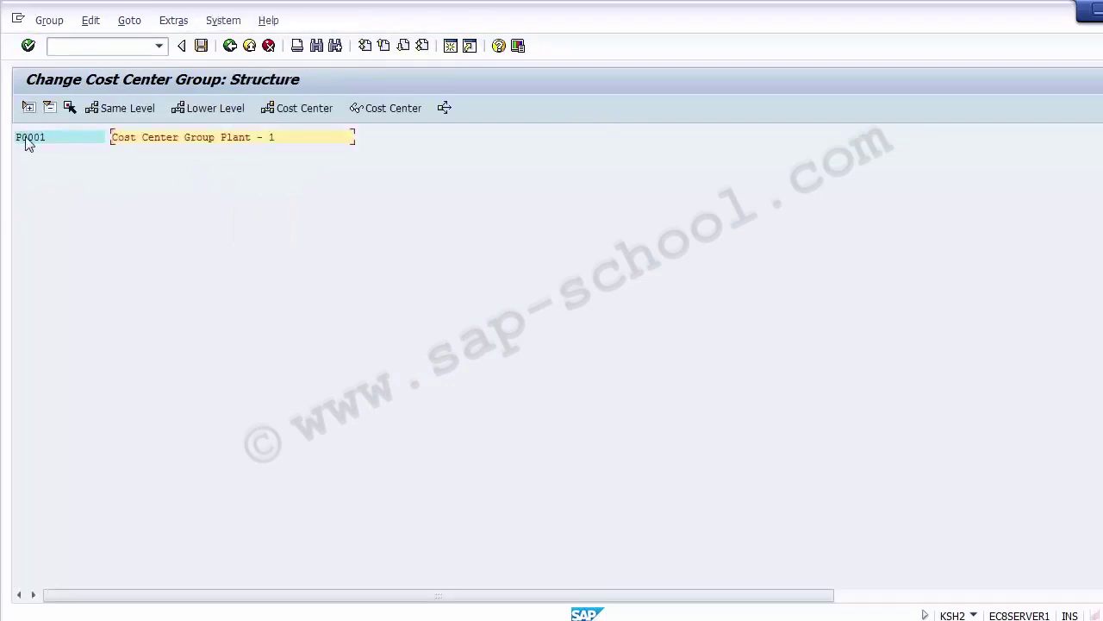
pyautogui.click(27, 140)
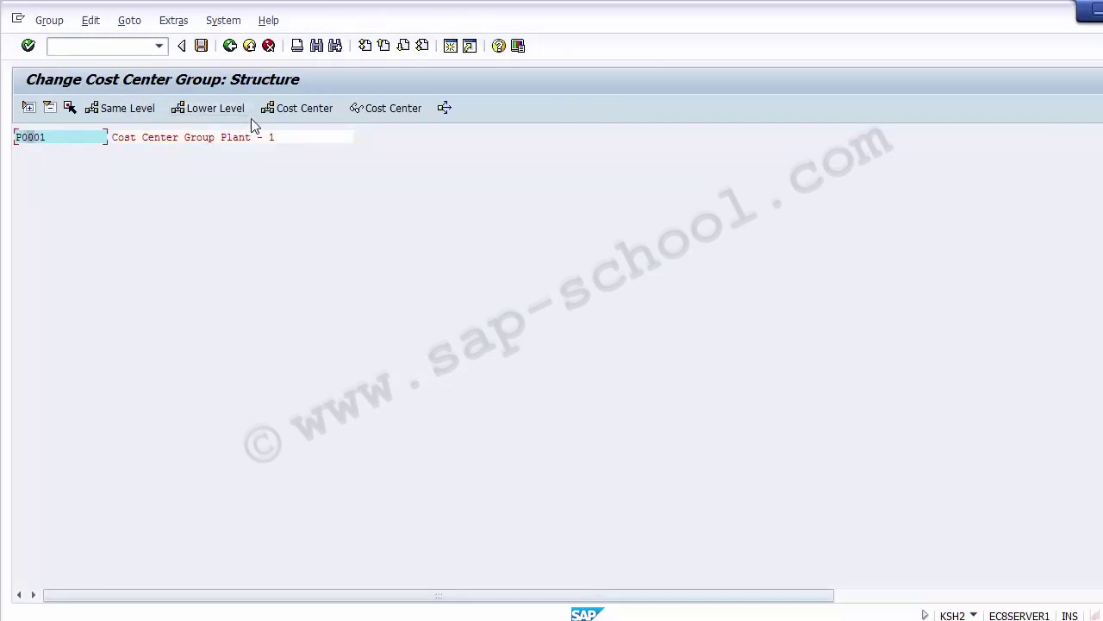
pyautogui.click(288, 116)
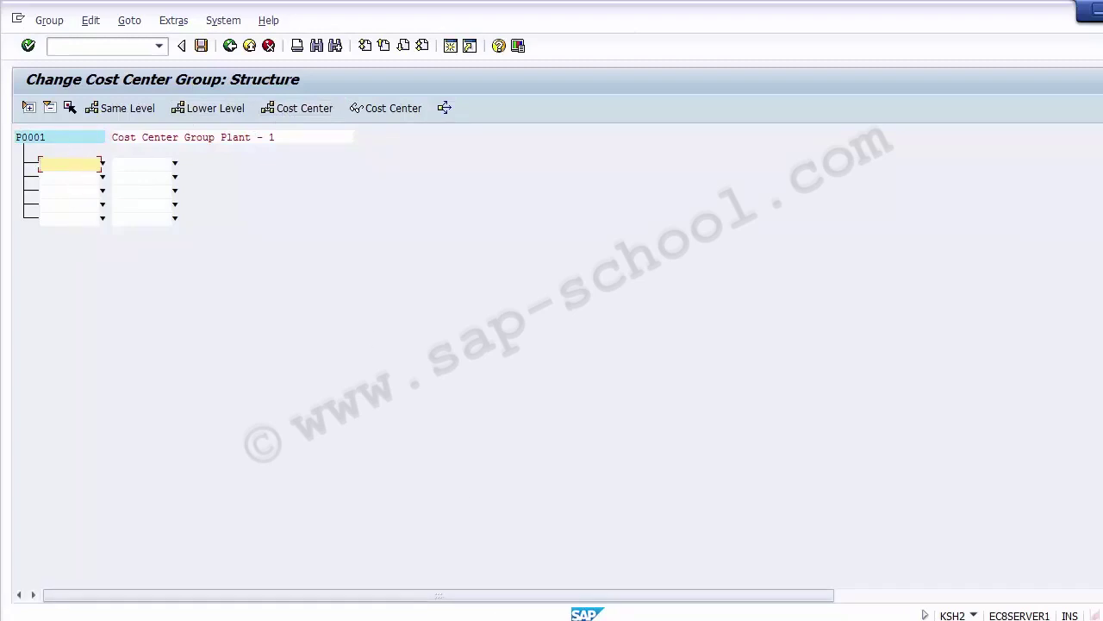
# - Copy cost center 110000 from cell B9 in Excel into the first cost center row under P0001 in SAP
pyautogui.hotkey('alt', 'Tab')
pyautogui.click(130, 309)
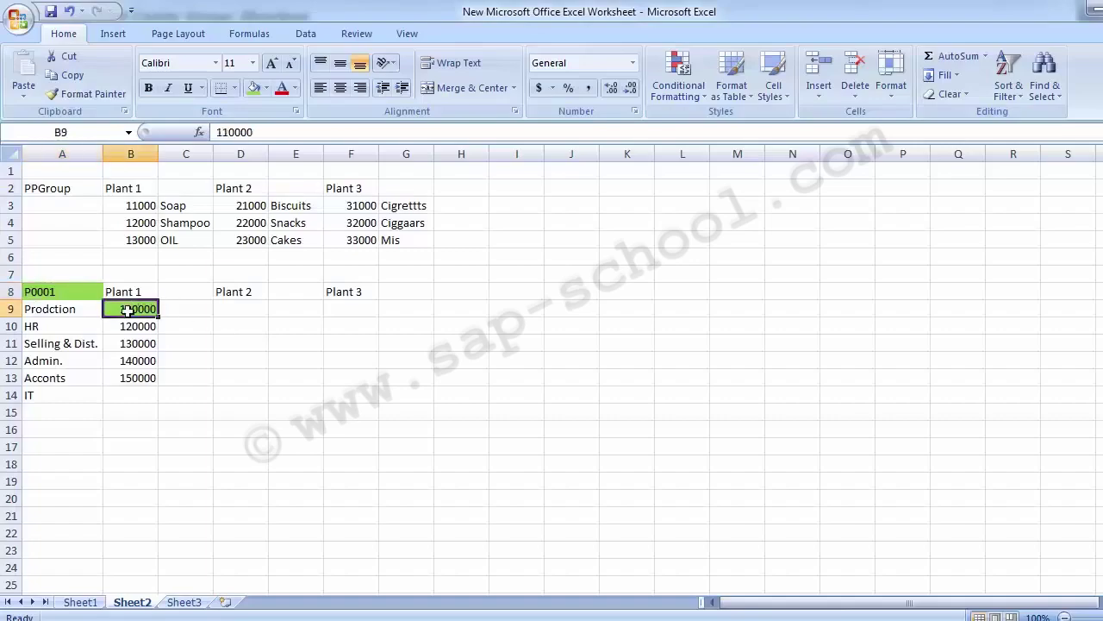
pyautogui.hotkey('ctrl', 'c')
pyautogui.hotkey('alt', 'Tab')
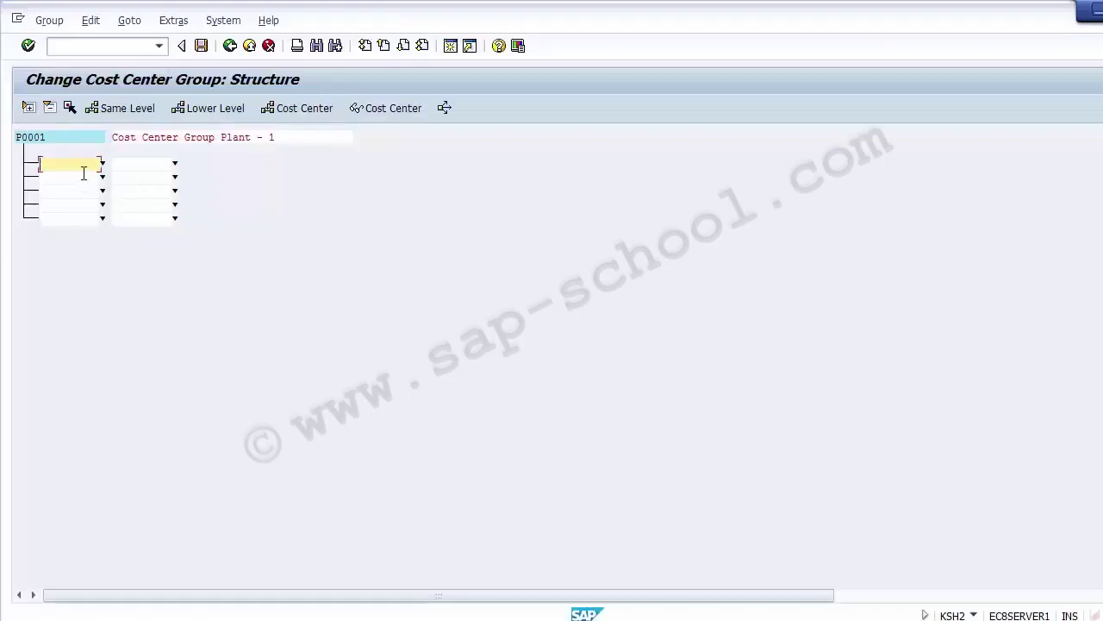
pyautogui.hotkey('ctrl', 'v')
pyautogui.click(153, 137)
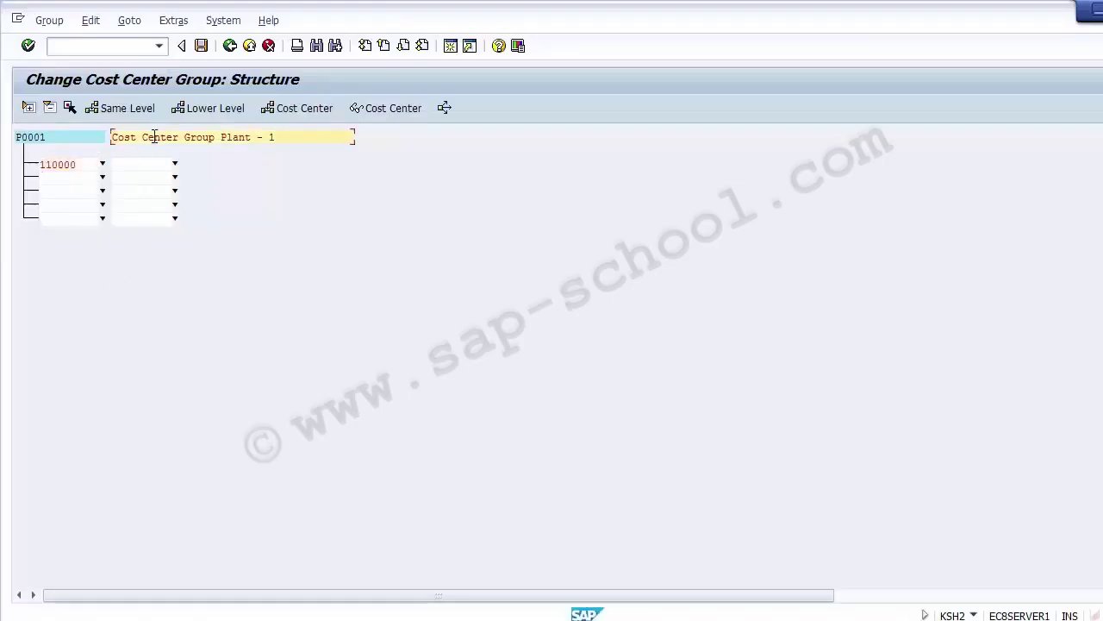
pyautogui.click(87, 164)
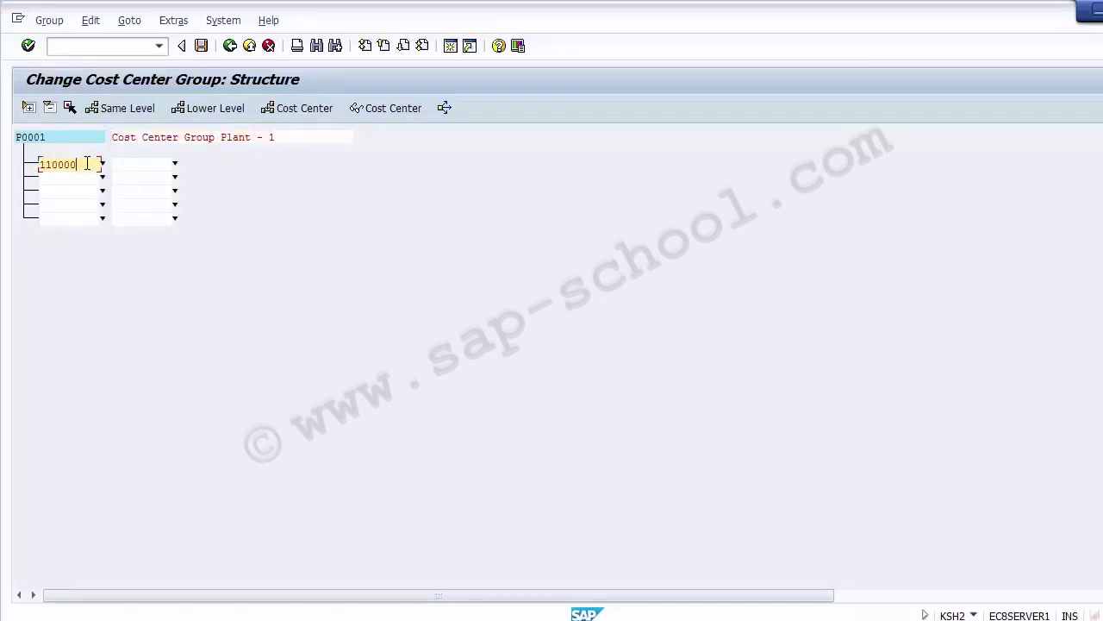
# - Clear cost center 110000 from the first row under P0001 and leave the group without saving
pyautogui.press('BackSpace')
pyautogui.press('BackSpace')
pyautogui.press('BackSpace')
pyautogui.press('BackSpace')
pyautogui.press('BackSpace')
pyautogui.press('BackSpace')
pyautogui.click(229, 47)
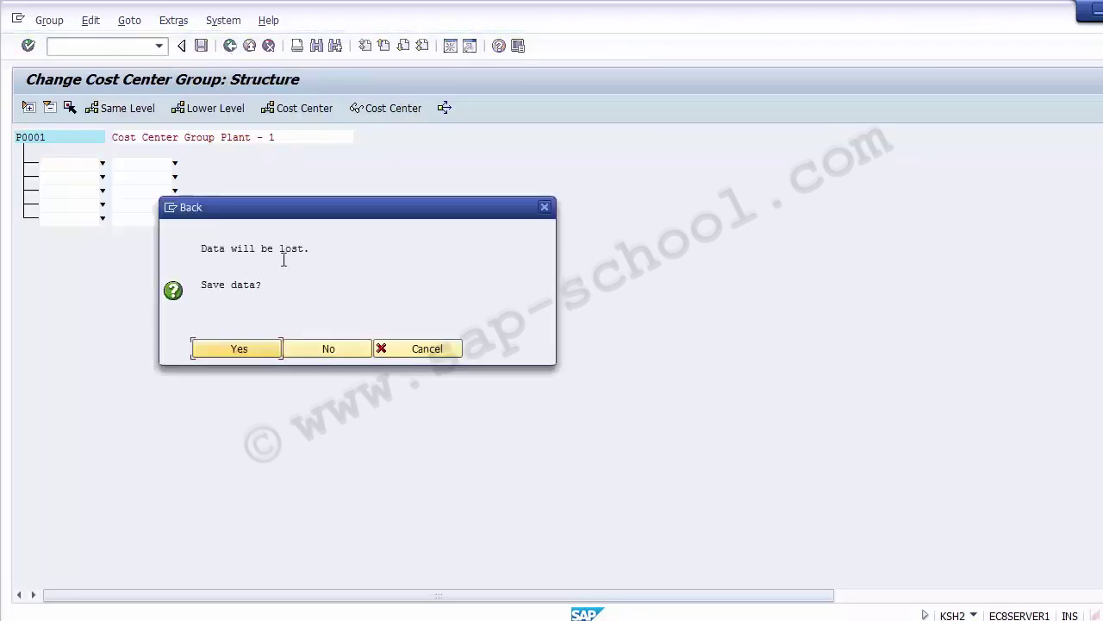
pyautogui.click(315, 351)
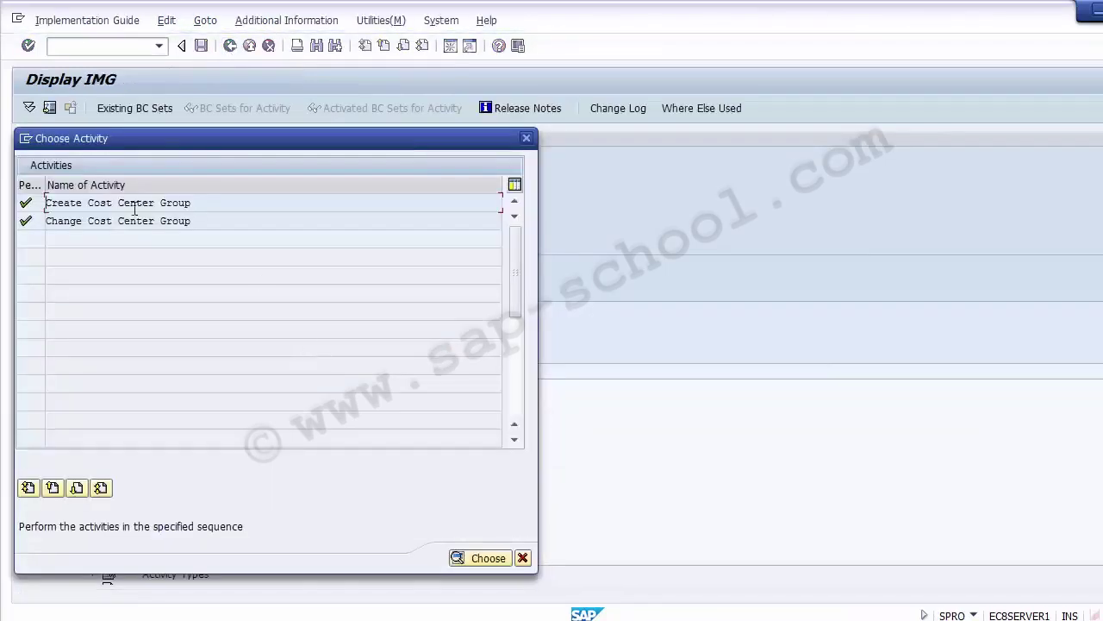
# - Start changing a cost center group, switch to Excel and review group P0001 and the departments listed beneath it in column A
pyautogui.doubleClick(160, 223)
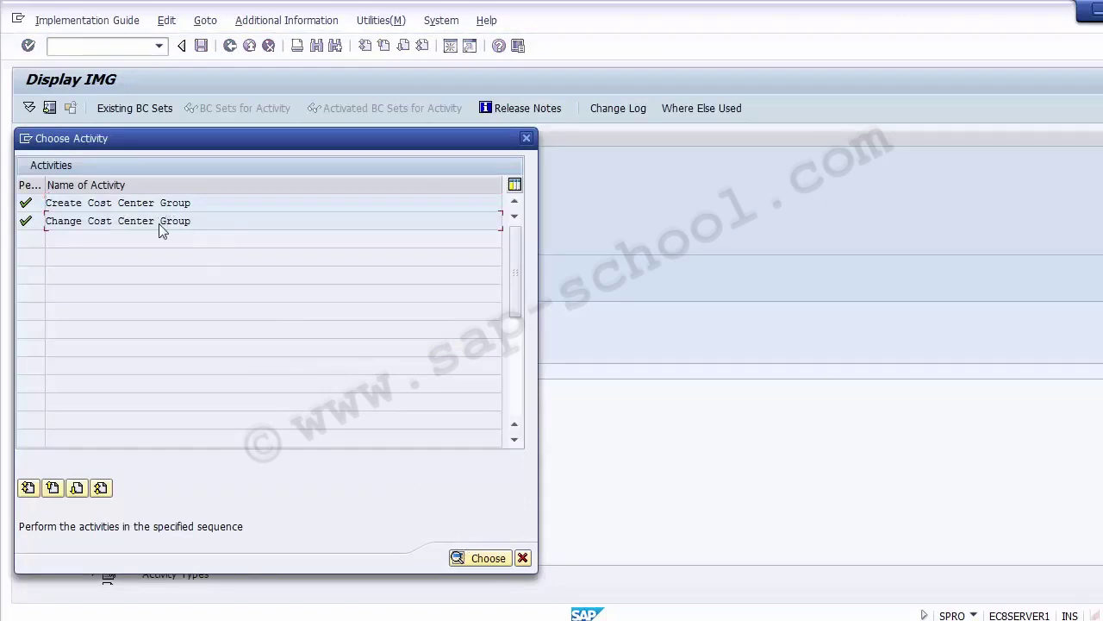
pyautogui.hotkey('alt', 'Tab')
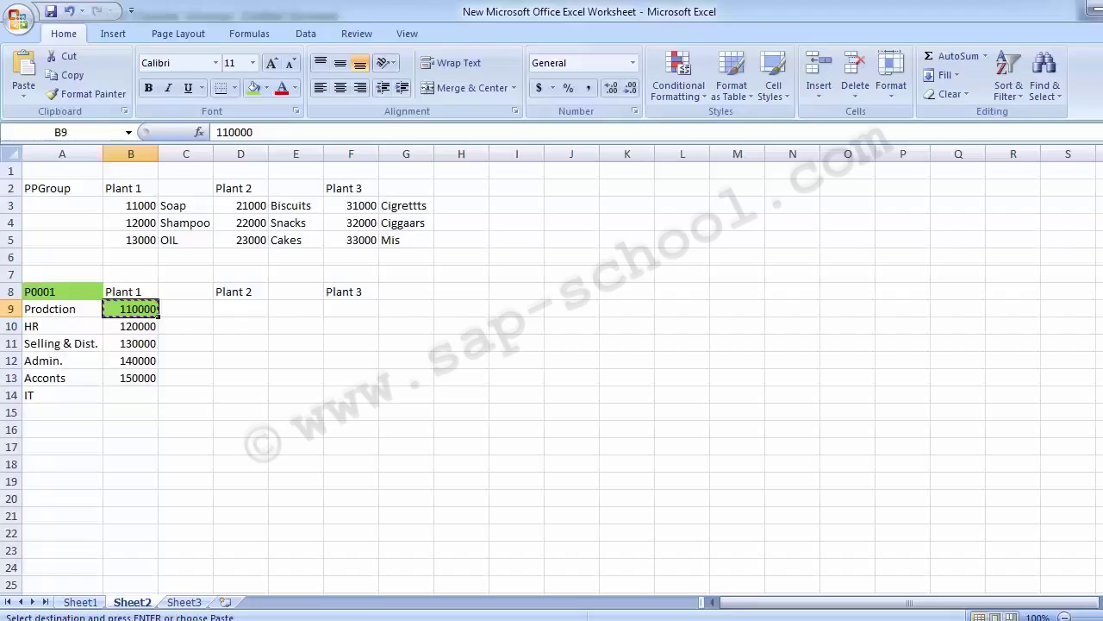
pyautogui.click(78, 291)
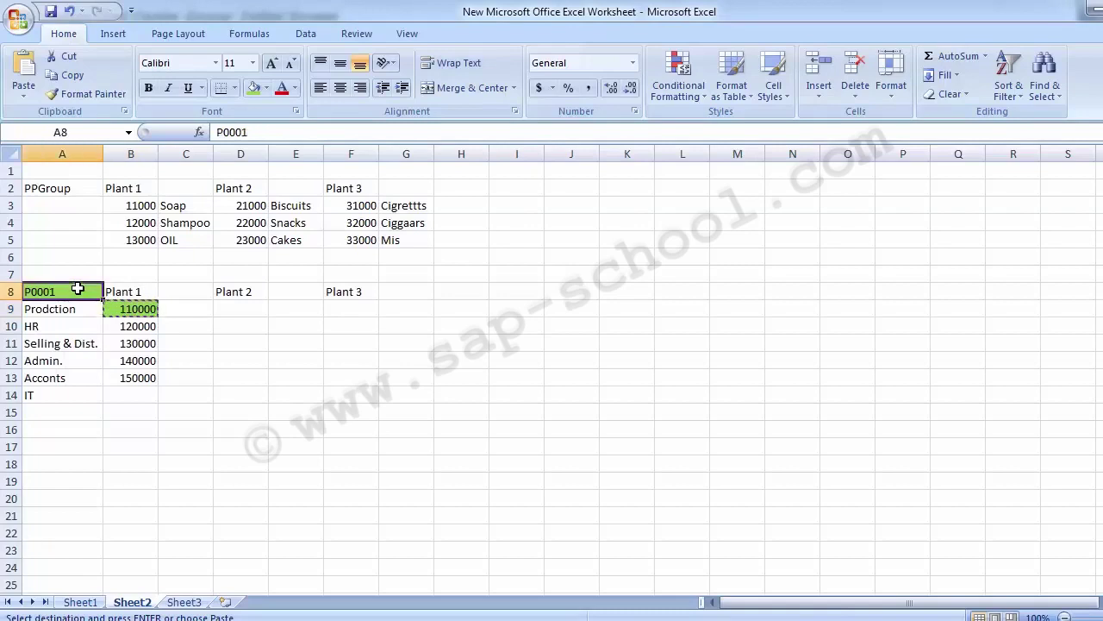
pyautogui.click(129, 292)
pyautogui.click(53, 291)
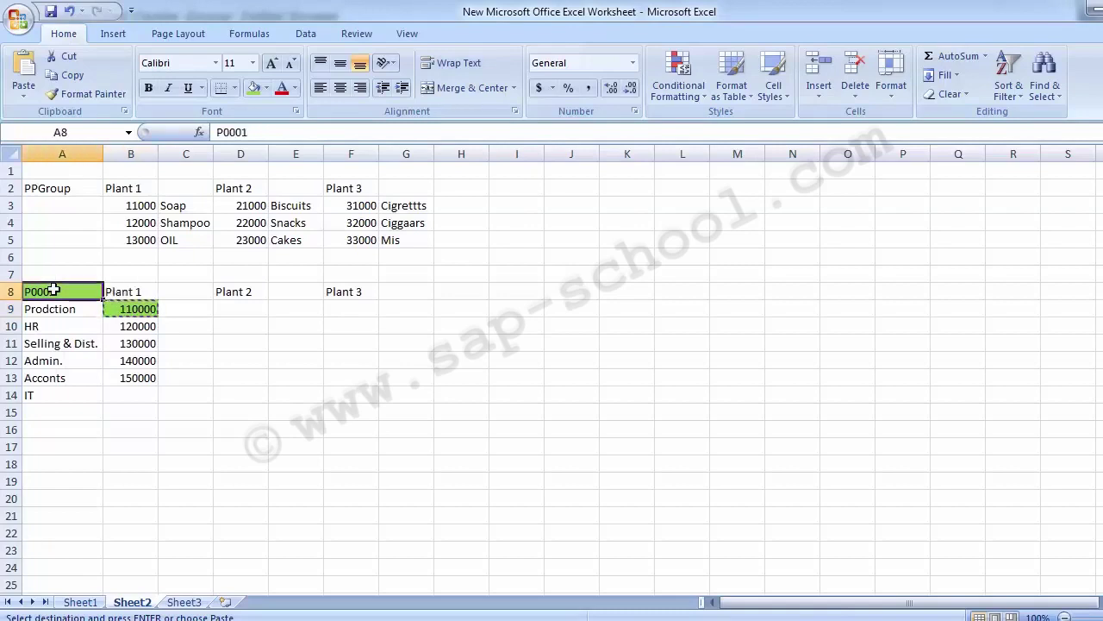
pyautogui.moveTo(62, 309); pyautogui.dragTo(57, 388)
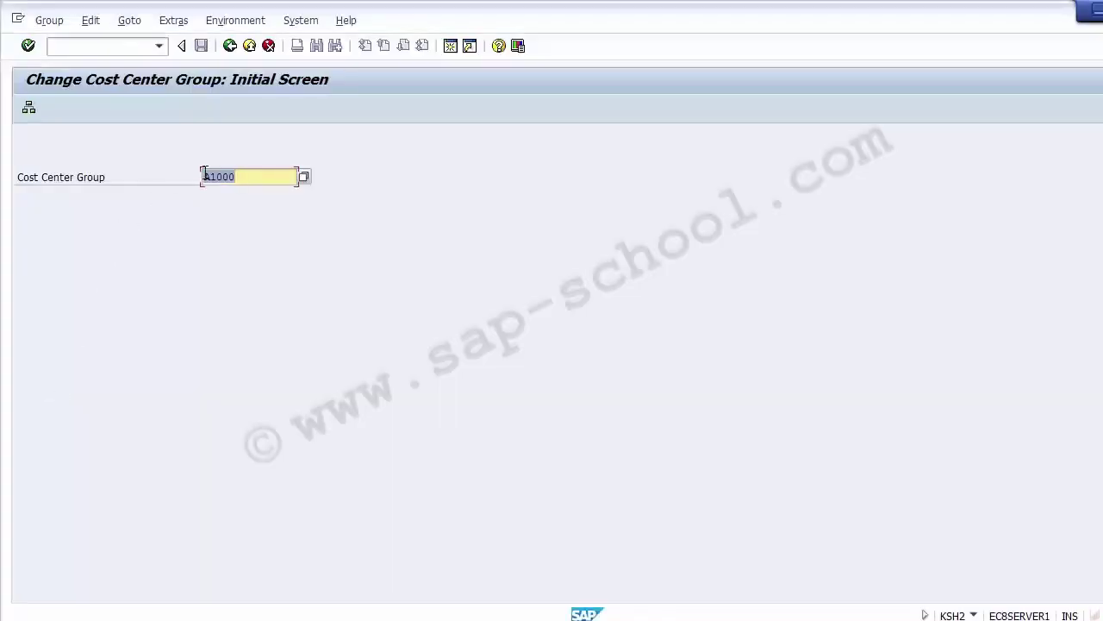
# - In SAP, open cost center group P0001 for change
pyautogui.press('BackSpace')
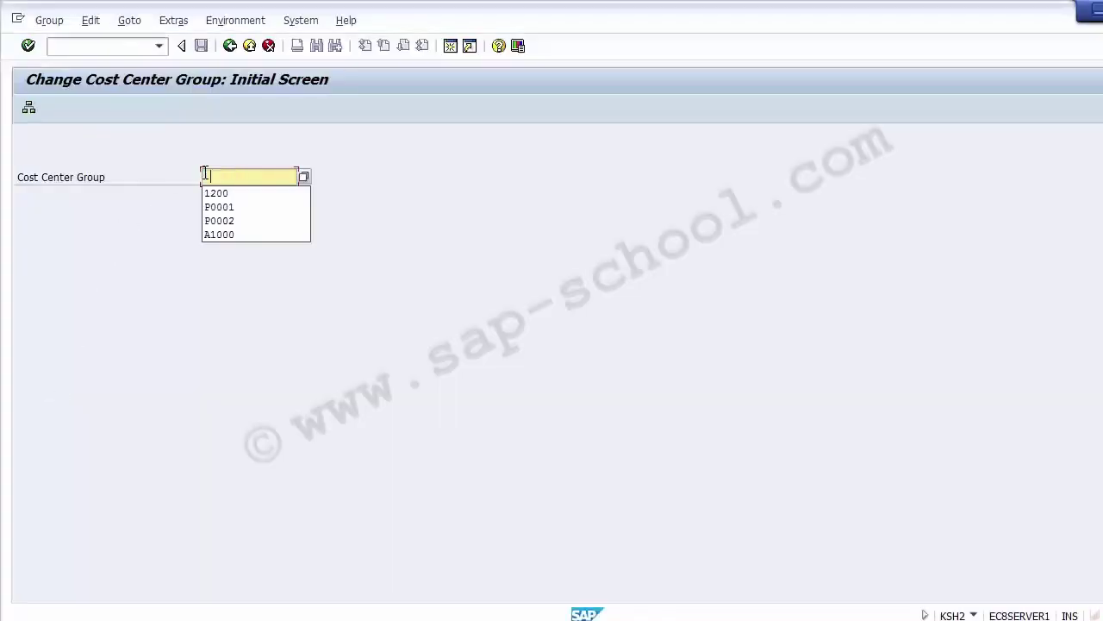
pyautogui.click(213, 205)
pyautogui.press('Return')
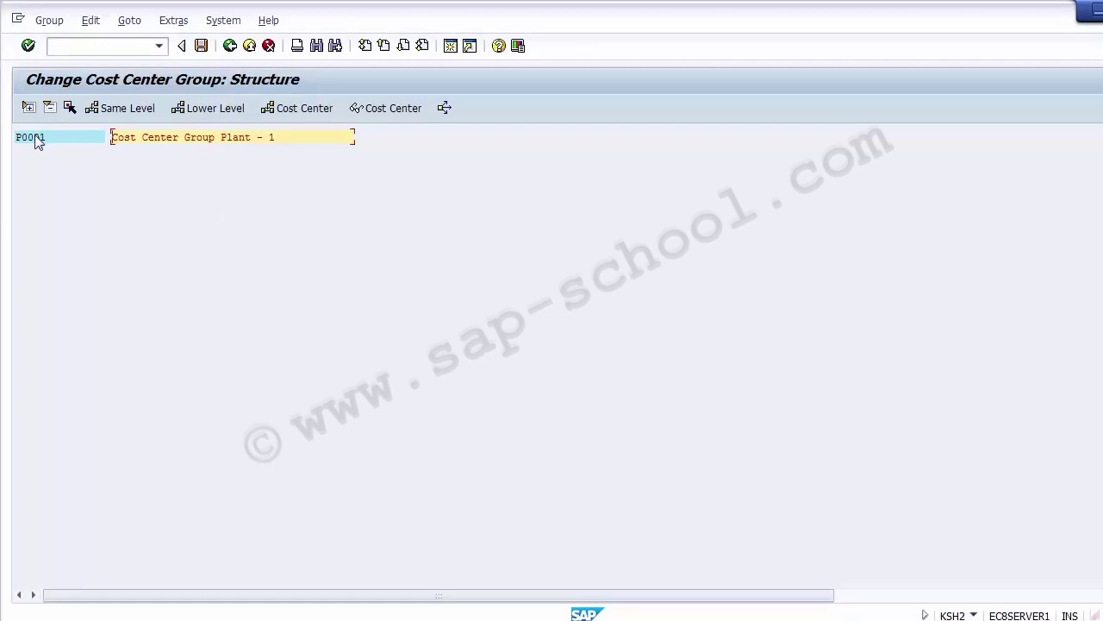
# - Insert a lower-level group P001 under P0001 with the description "Cost center Group - Production"
pyautogui.click(28, 138)
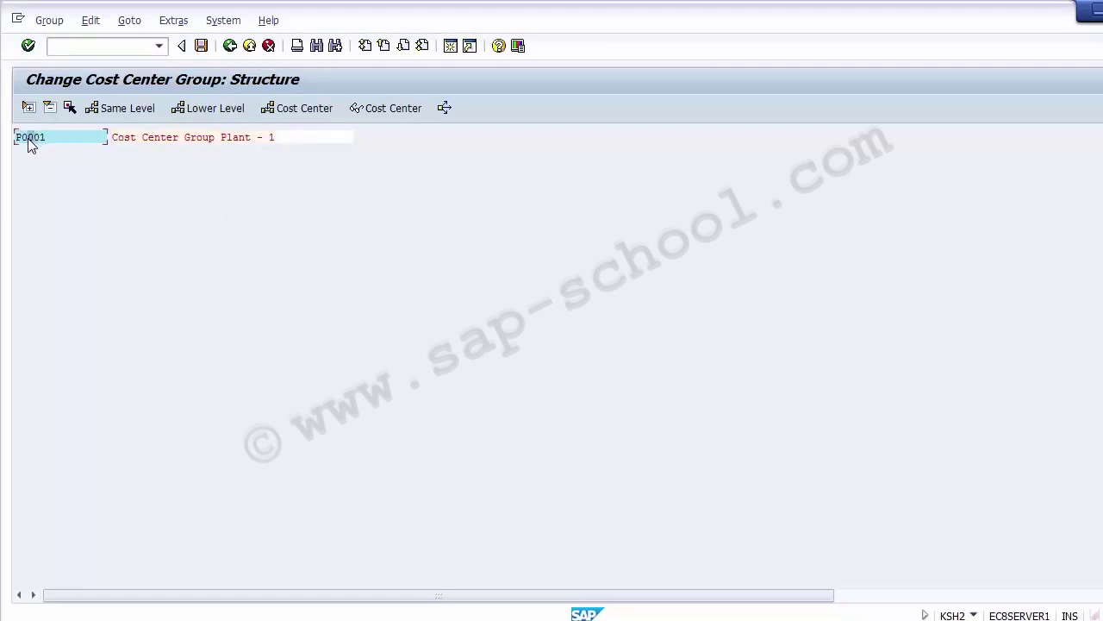
pyautogui.click(197, 116)
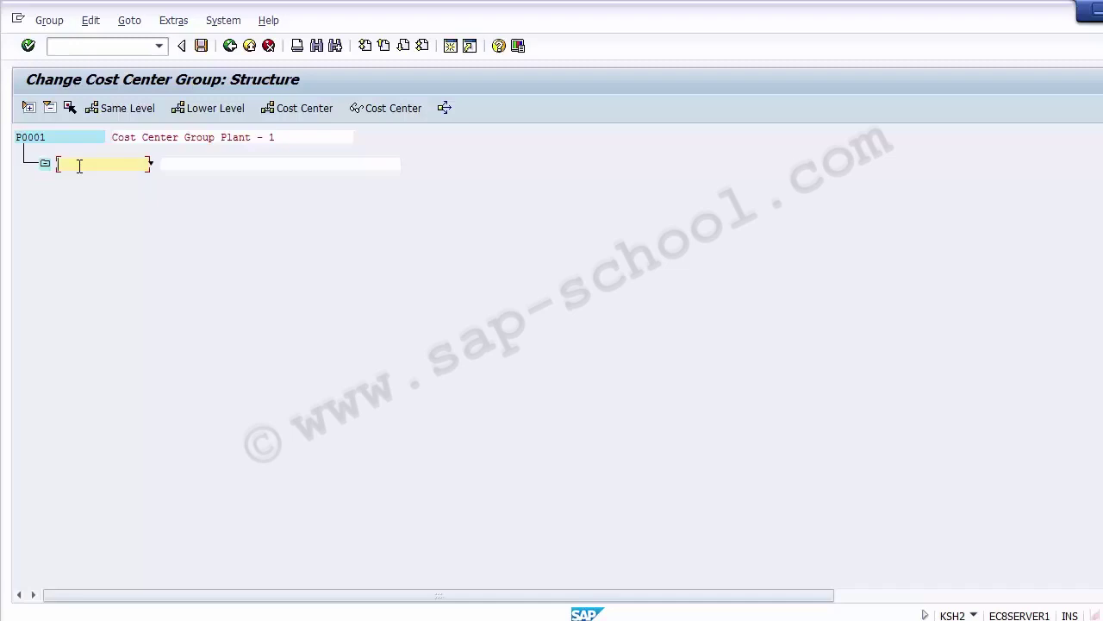
pyautogui.write('P001')
pyautogui.click(175, 162)
pyautogui.write('Product')
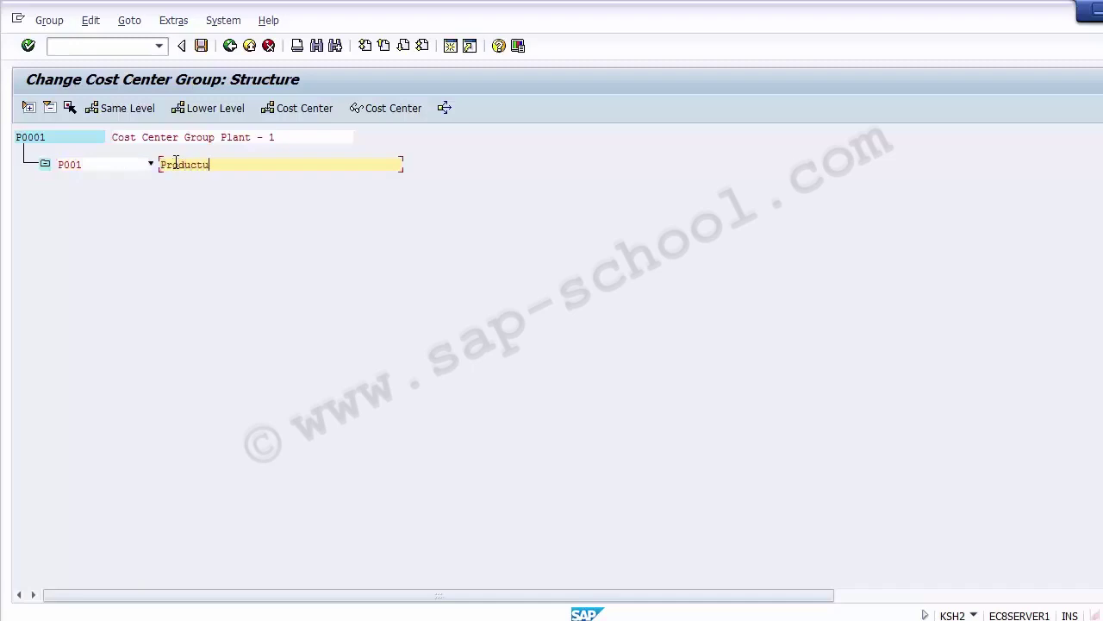
pyautogui.write('ion C')
pyautogui.press('BackSpace')
pyautogui.write('Cost center Gr')
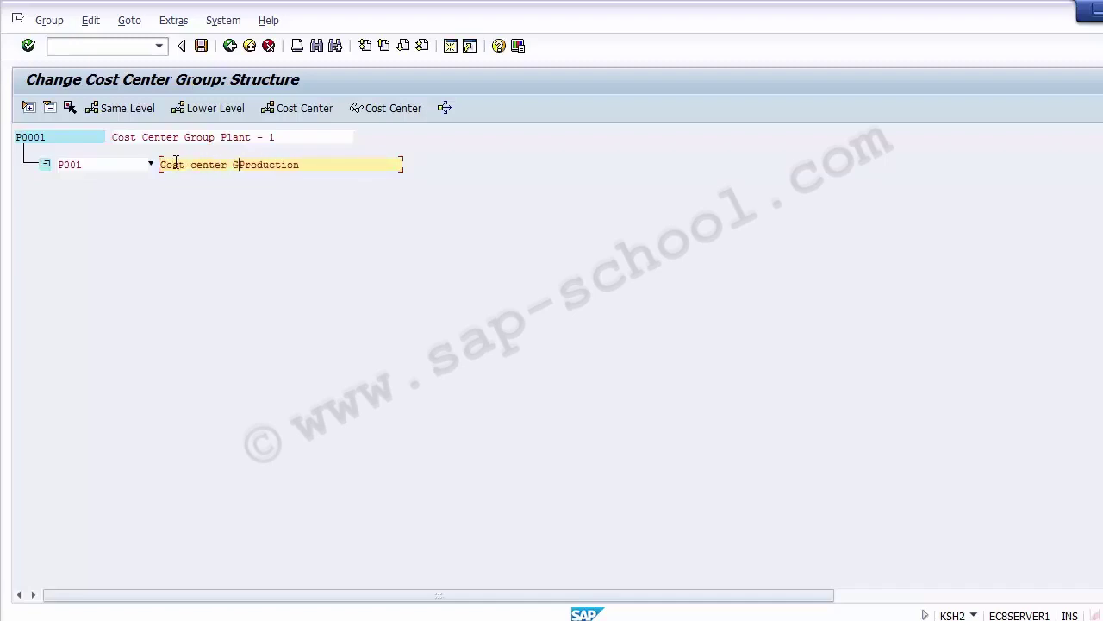
pyautogui.write('oup -')
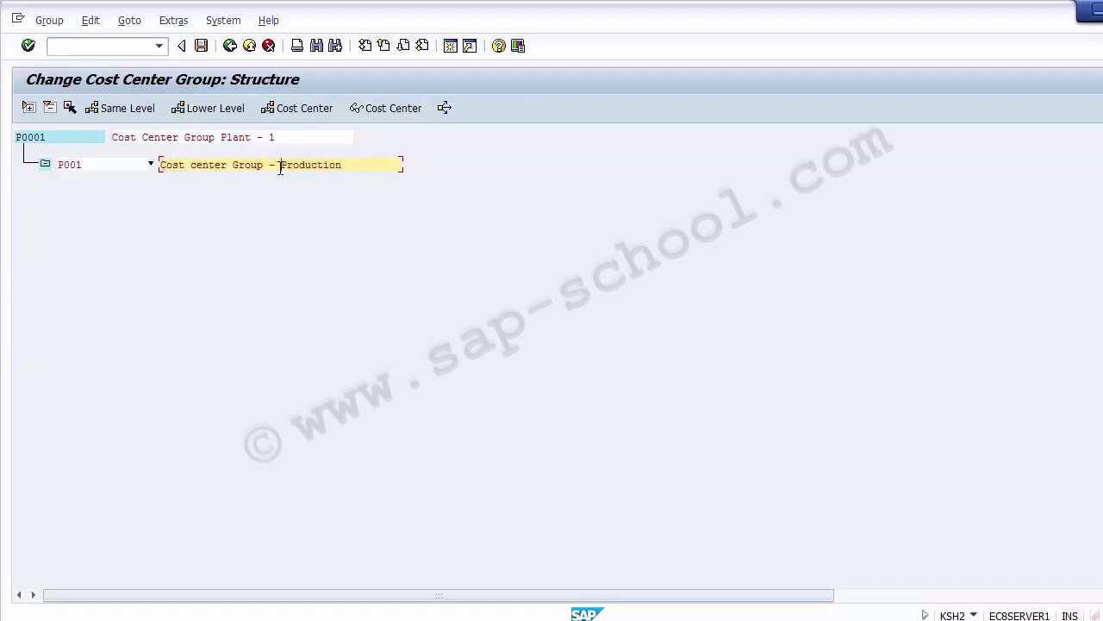
pyautogui.press('Return')
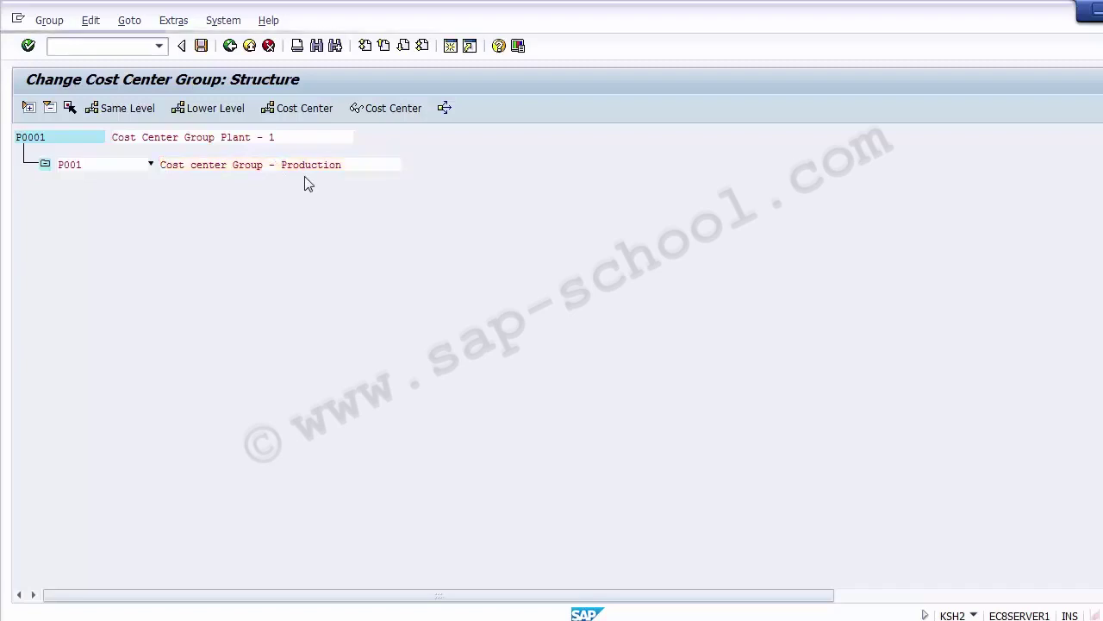
# - Insert cost center rows under group P001 and assign cost center 110000, taken from cell B9 in Excel
pyautogui.click(87, 168)
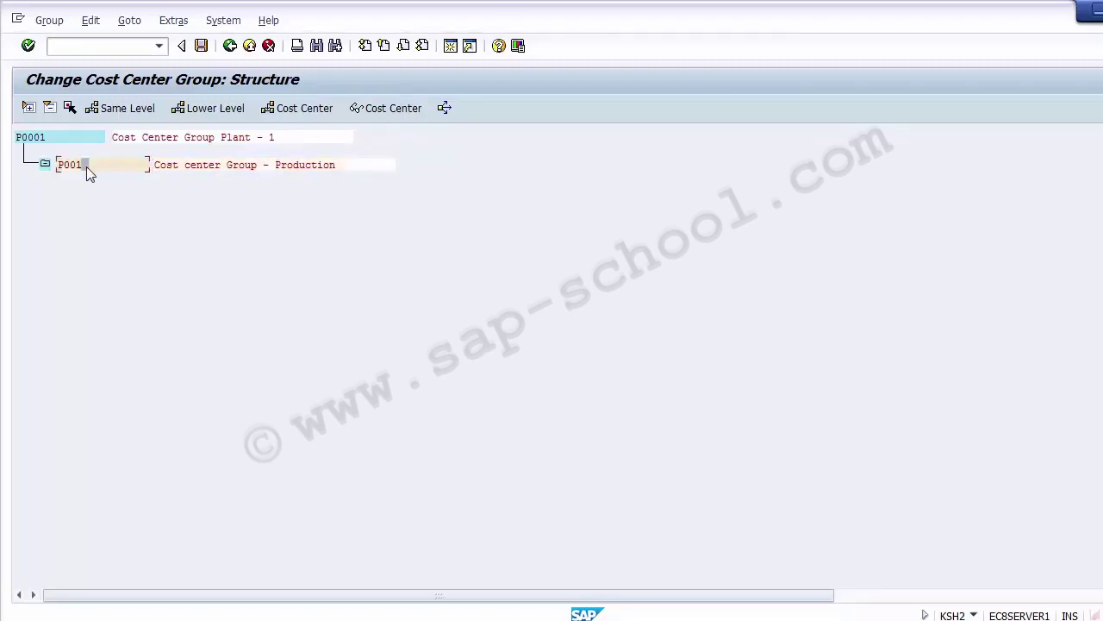
pyautogui.click(295, 109)
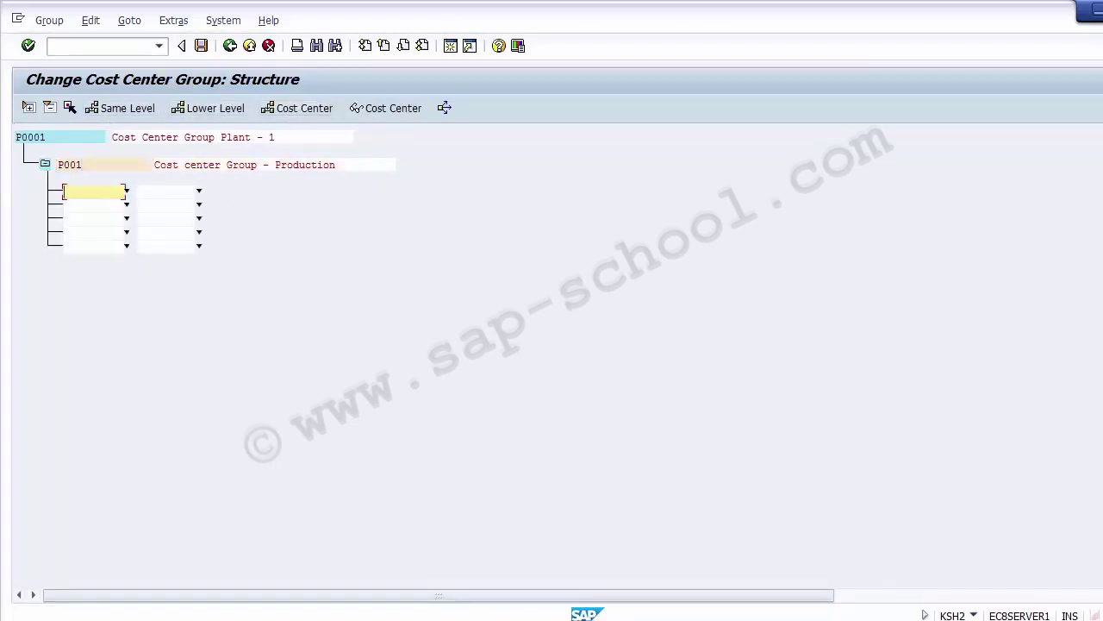
pyautogui.hotkey('alt', 'Tab')
pyautogui.click(131, 308)
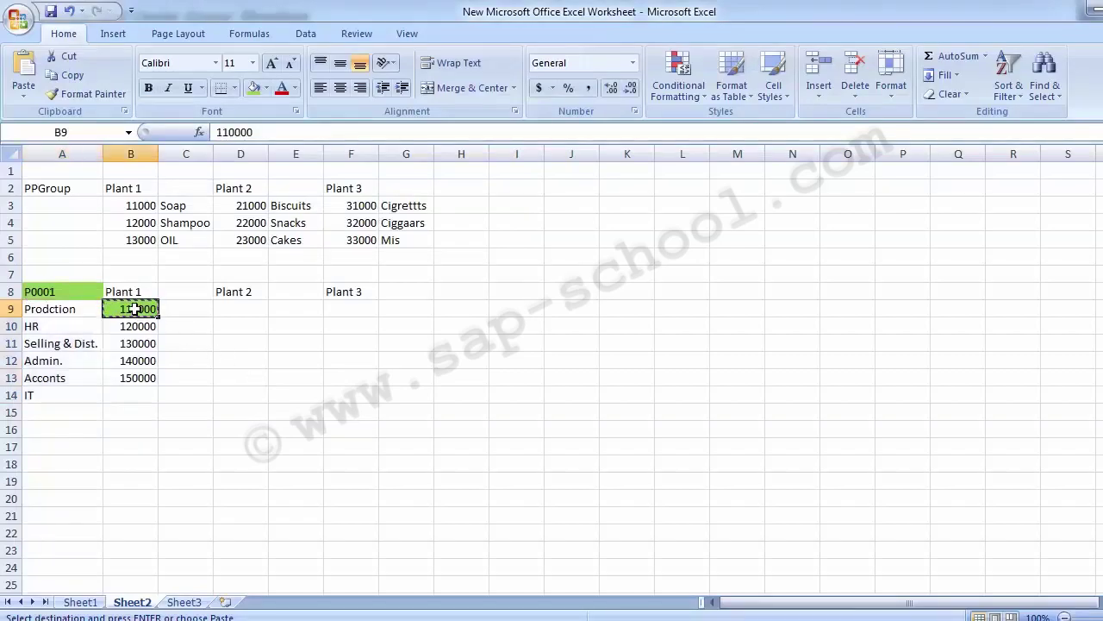
pyautogui.hotkey('alt', 'Tab')
pyautogui.hotkey('ctrl', 'v')
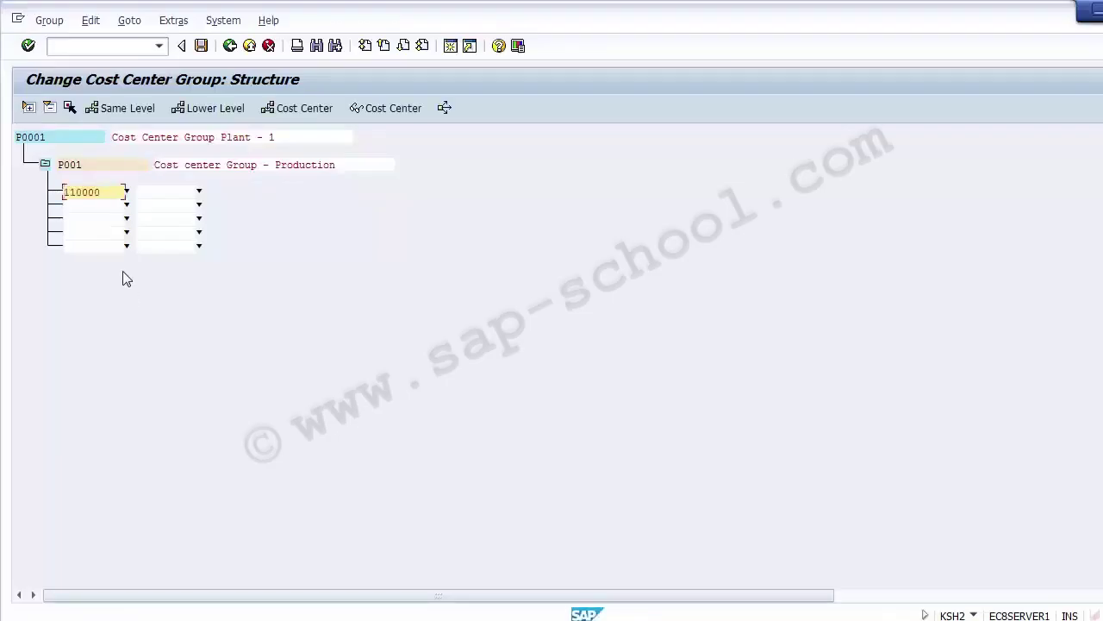
pyautogui.press('Return')
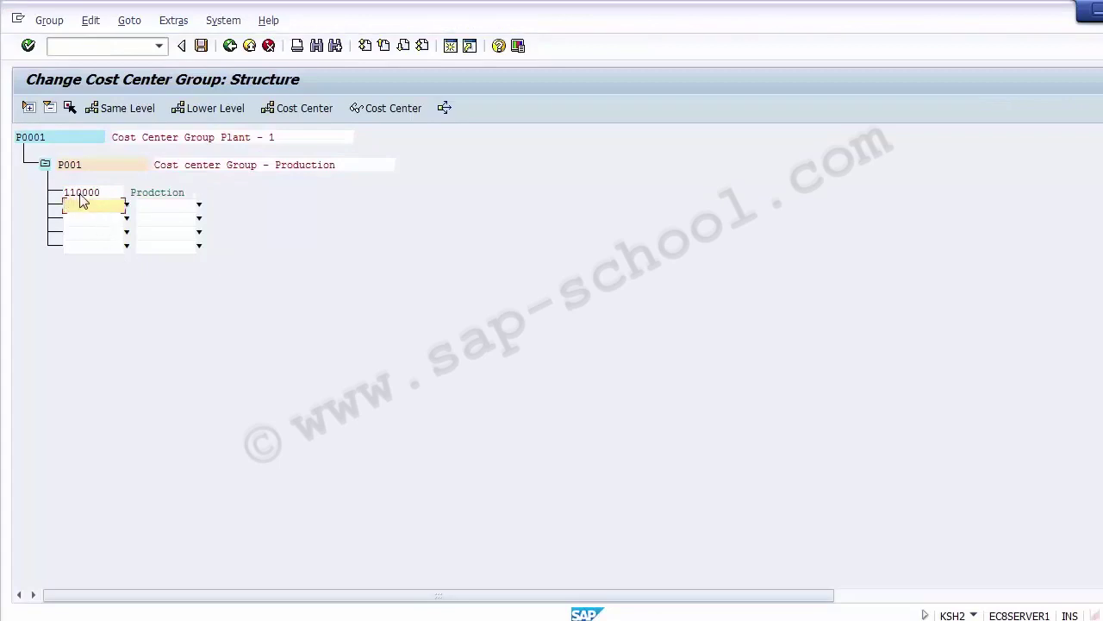
pyautogui.click(152, 198)
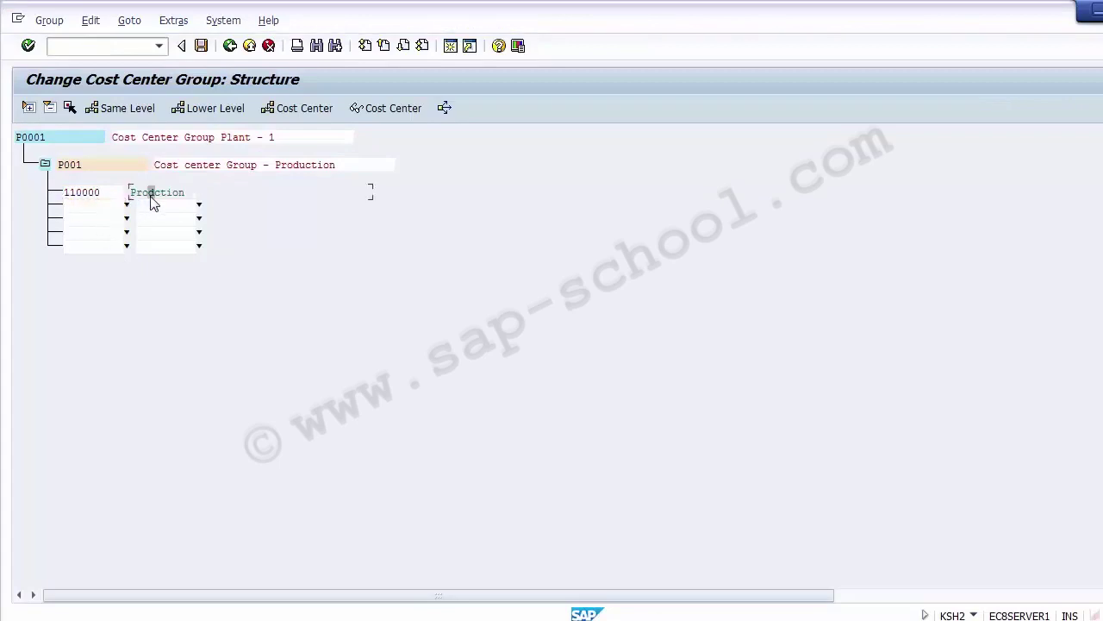
pyautogui.click(247, 168)
pyautogui.click(90, 193)
pyautogui.click(297, 166)
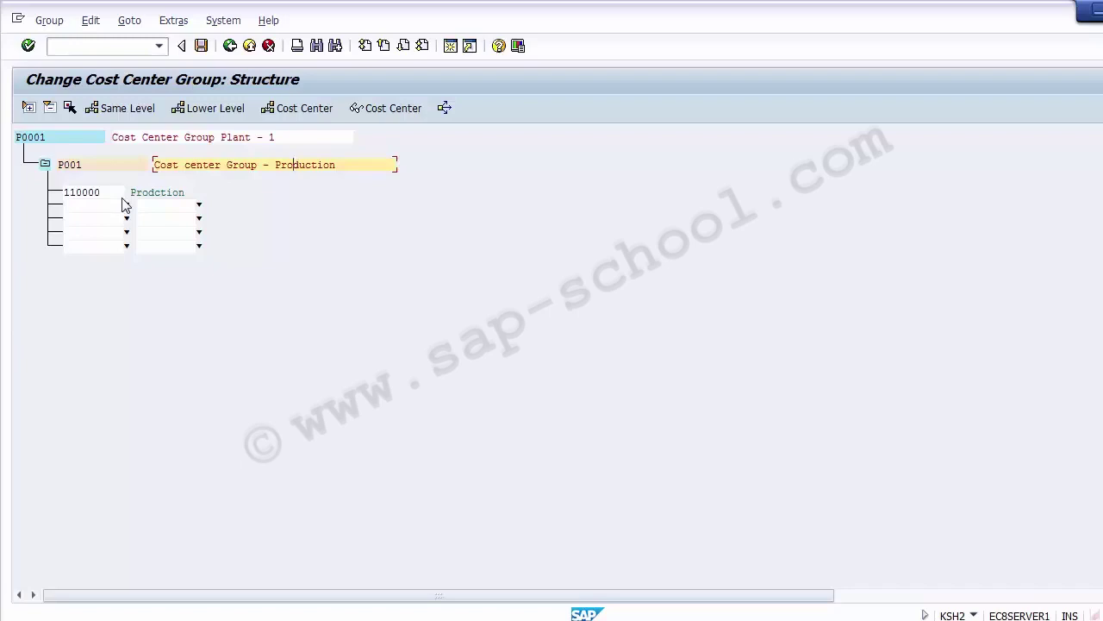
# - Insert another lower-level group P002 directly under P0001
pyautogui.click(28, 139)
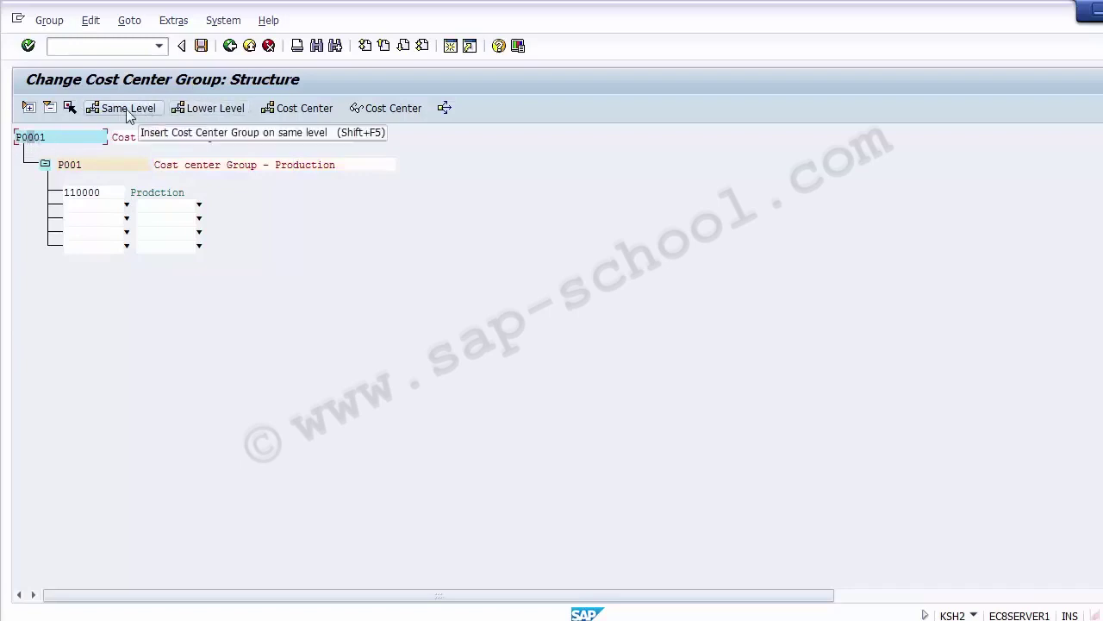
pyautogui.click(201, 112)
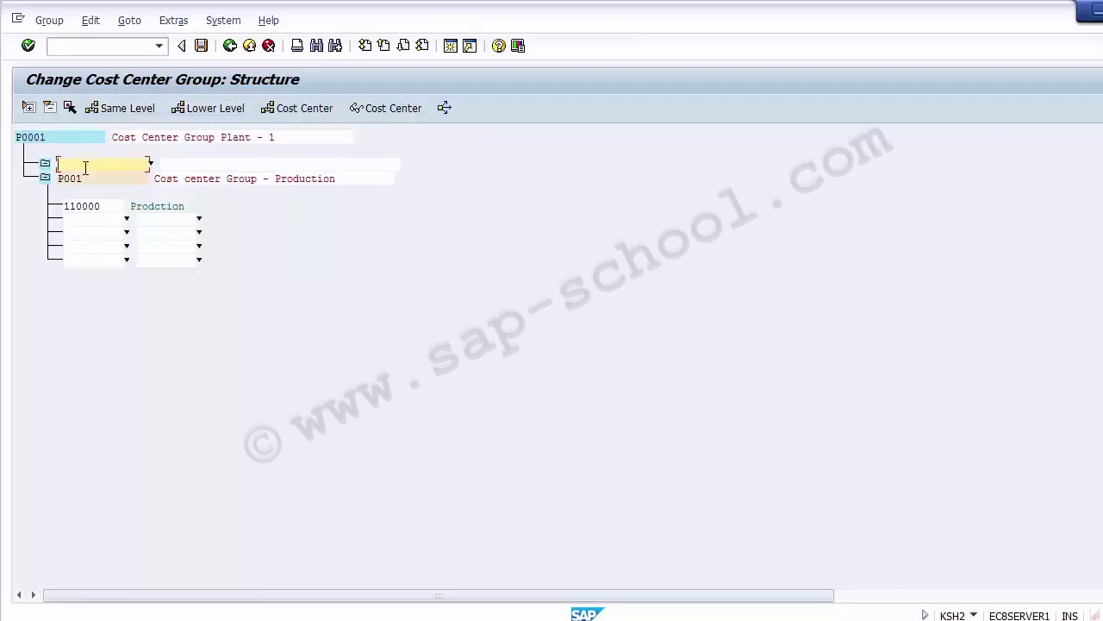
pyautogui.write('P002')
pyautogui.click(182, 166)
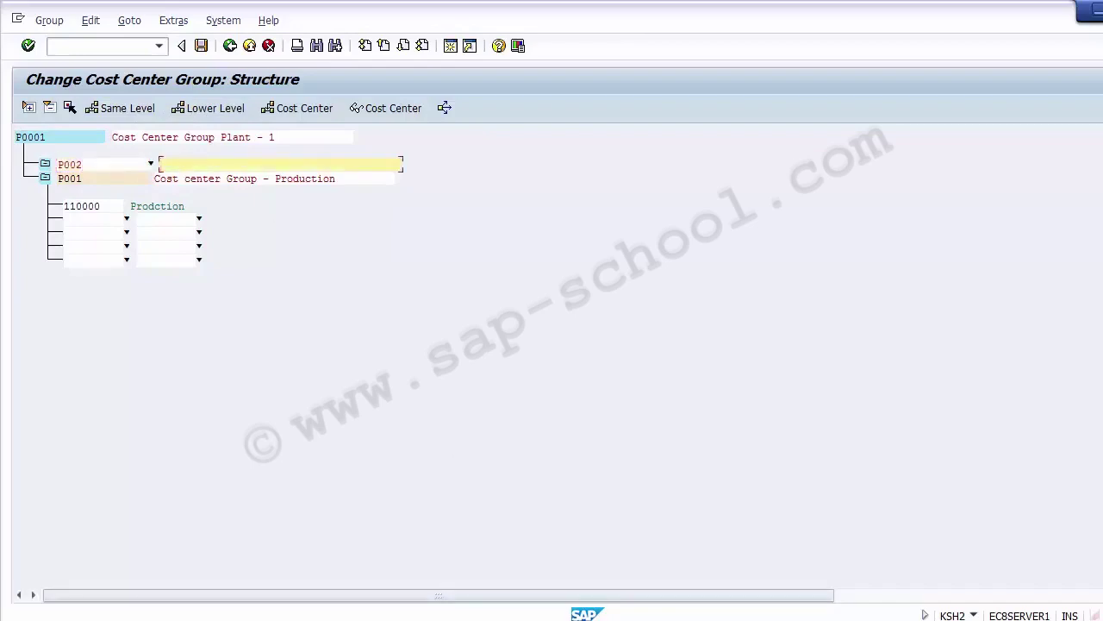
# - Check cell A10 in Excel, copy group P001's description to P002 in SAP and change it to "Cost center Group - HR"
pyautogui.hotkey('alt', 'Tab')
pyautogui.click(34, 326)
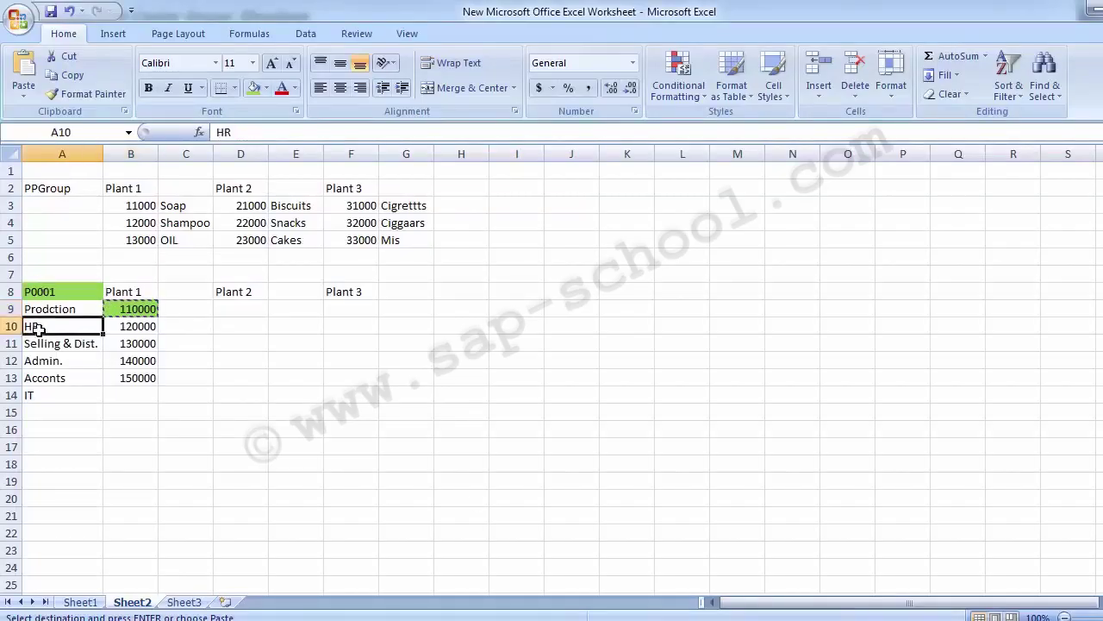
pyautogui.hotkey('alt', 'Tab')
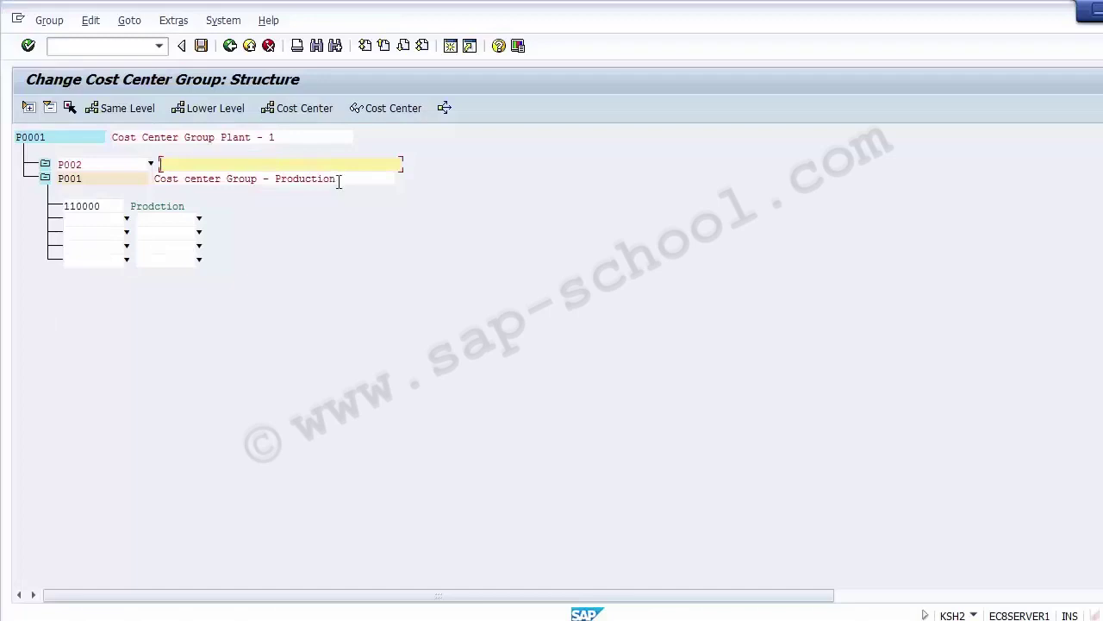
pyautogui.moveTo(337, 179); pyautogui.dragTo(142, 184)
pyautogui.hotkey('ctrl', 'c')
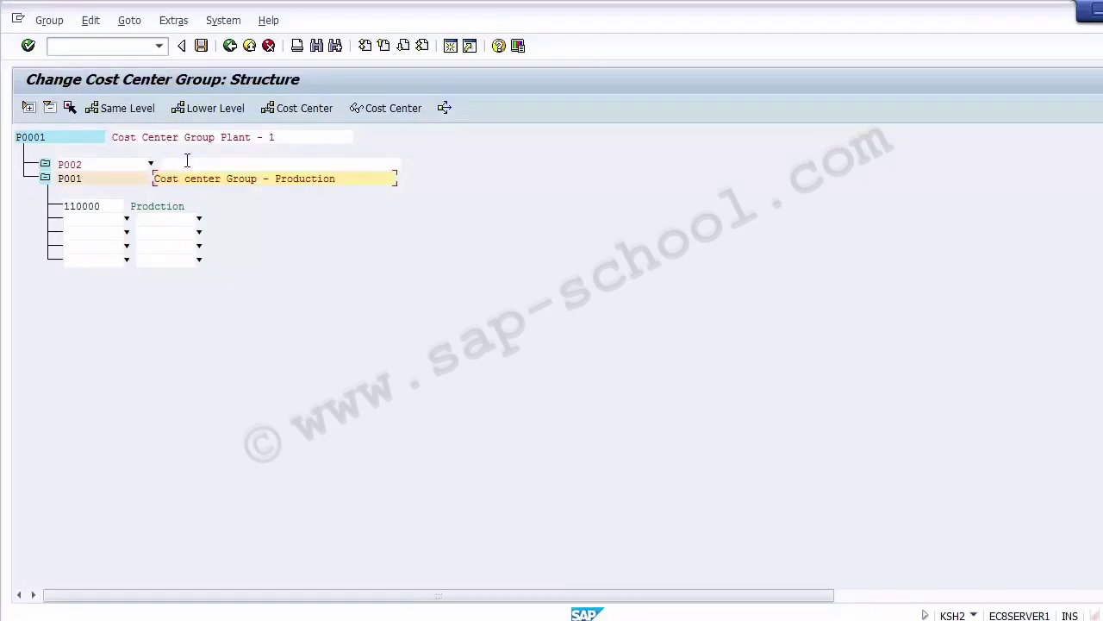
pyautogui.click(161, 163)
pyautogui.hotkey('ctrl', 'v')
pyautogui.press('BackSpace')
pyautogui.press('BackSpace')
pyautogui.press('BackSpace')
pyautogui.press('BackSpace')
pyautogui.press('BackSpace')
pyautogui.press('BackSpace')
pyautogui.press('BackSpace')
pyautogui.press('BackSpace')
pyautogui.press('BackSpace')
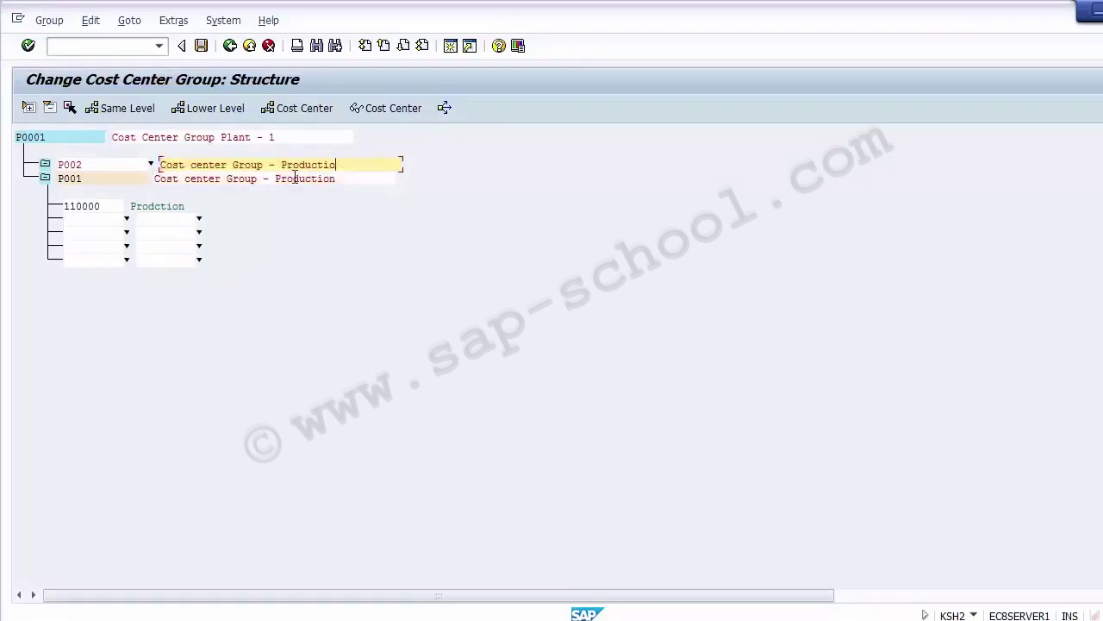
pyautogui.press('BackSpace')
pyautogui.write('HREE')
pyautogui.press('BackSpace')
pyautogui.press('BackSpace')
pyautogui.click(242, 143)
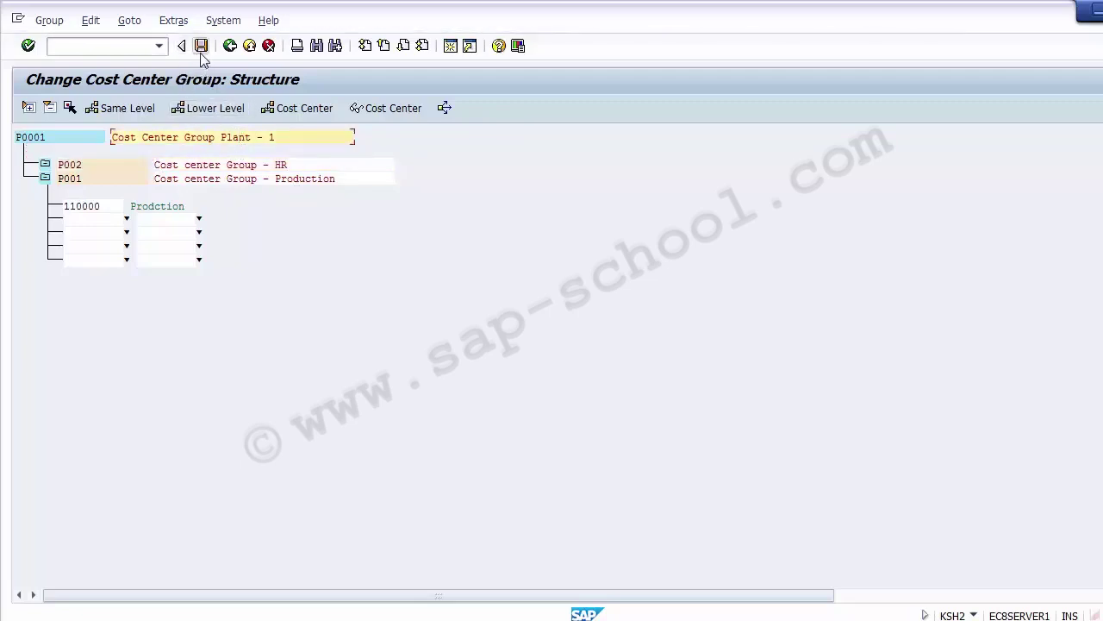
# - Save the changed structure of cost center group P0001 and leave it
pyautogui.click(72, 169)
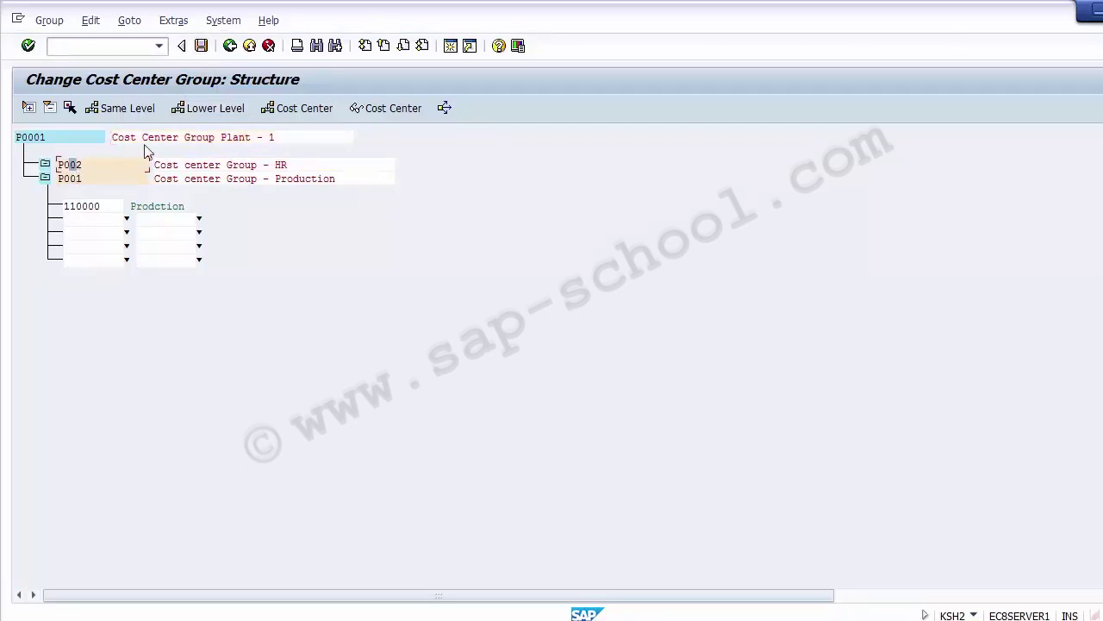
pyautogui.click(240, 142)
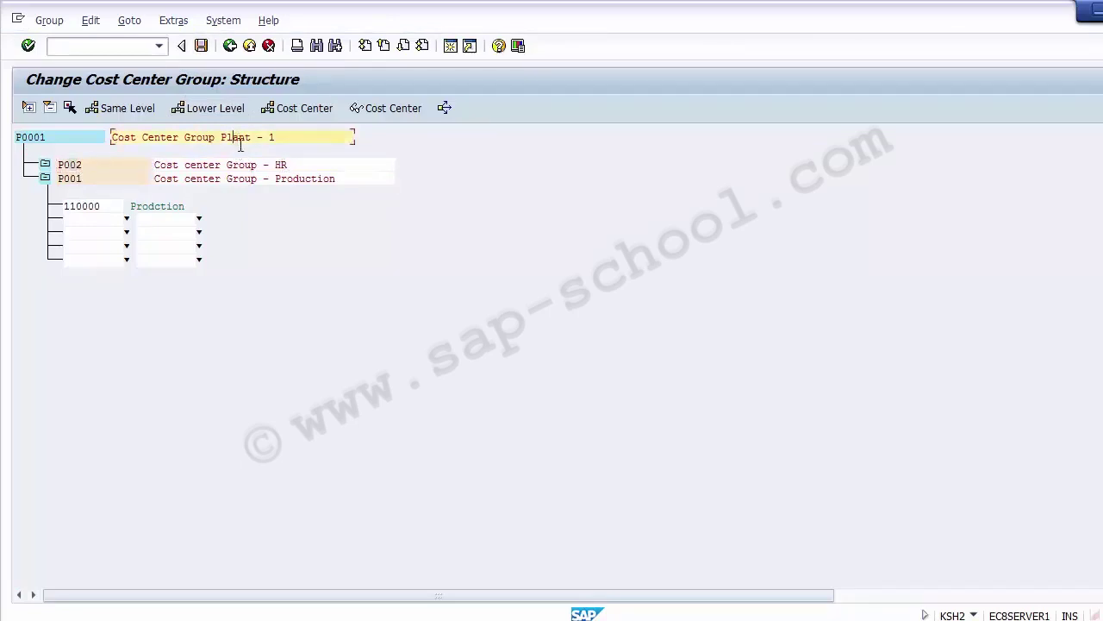
pyautogui.click(283, 165)
pyautogui.click(121, 165)
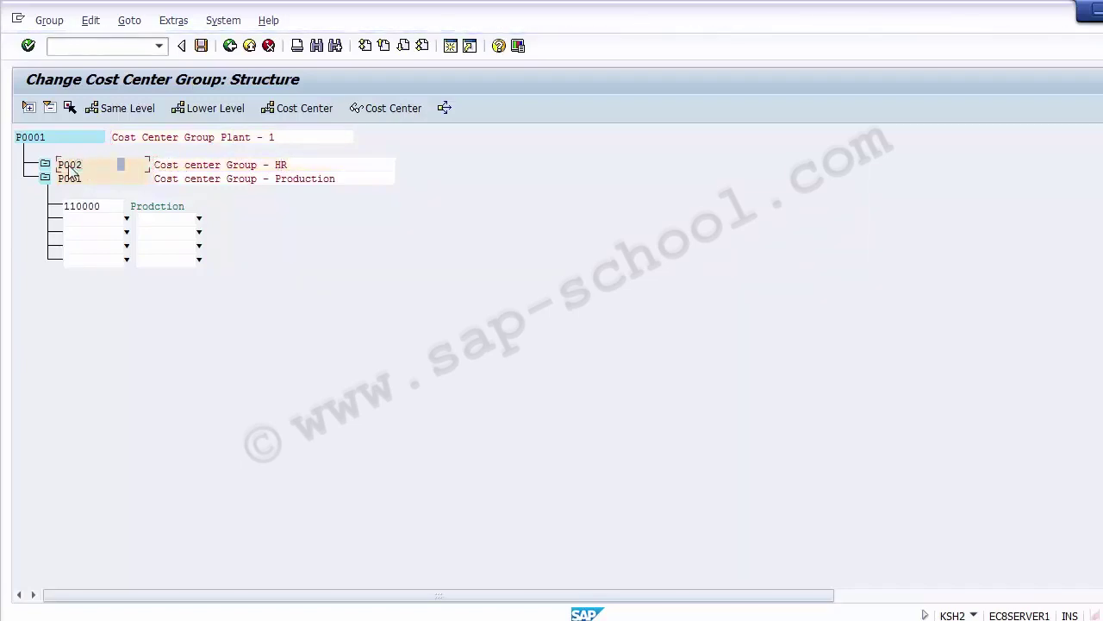
pyautogui.click(201, 45)
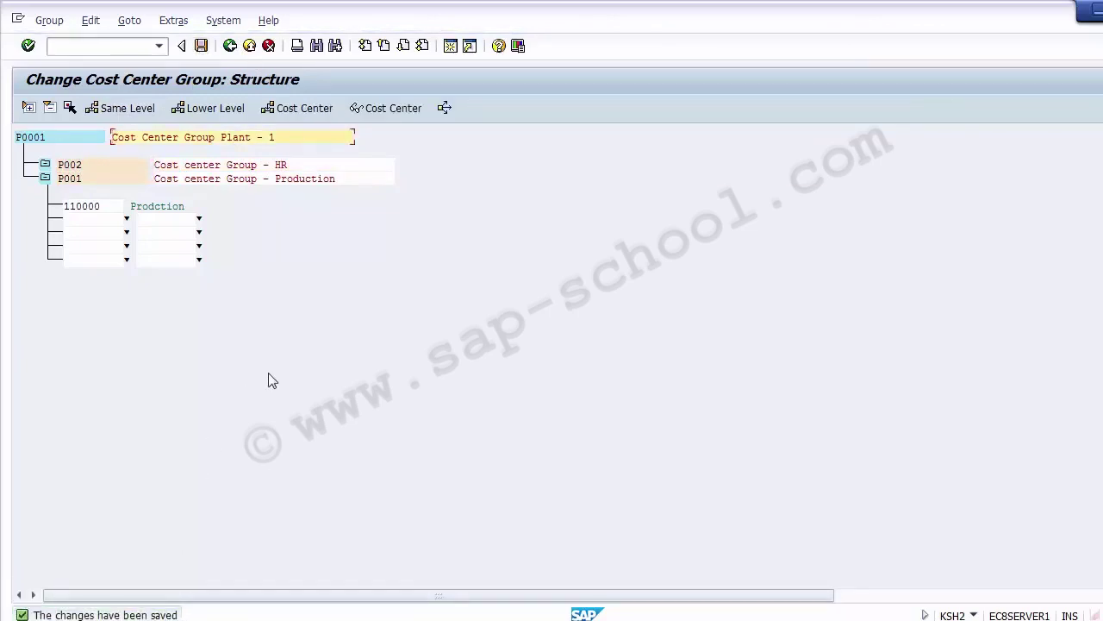
pyautogui.click(229, 45)
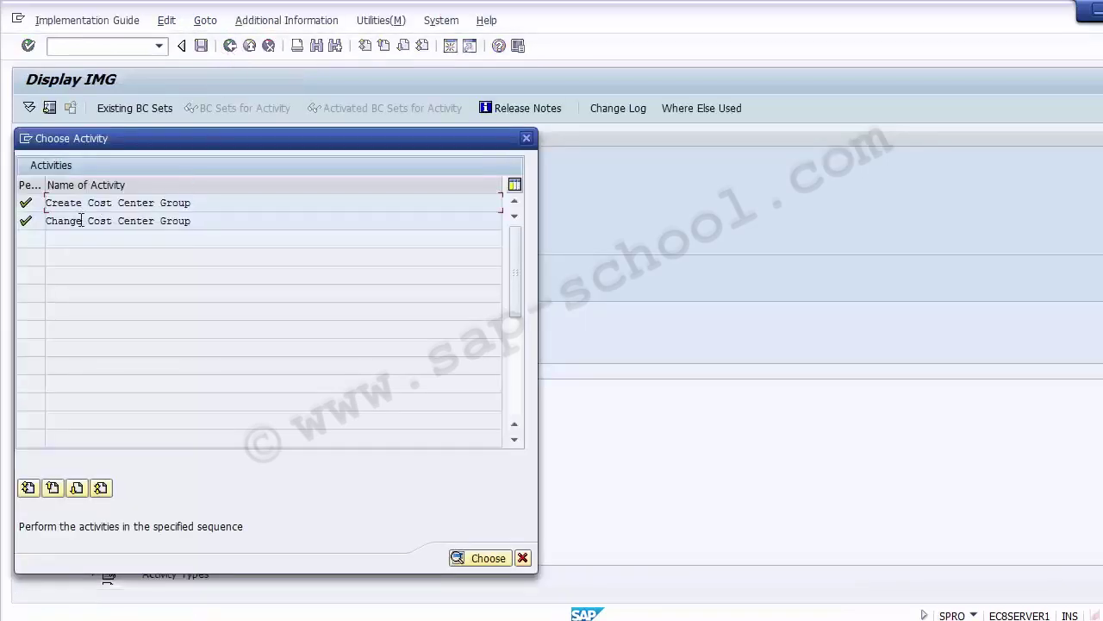
# - Choose the Change Cost Center Group activity, switch to PowerPoint and review the Cost Center Groups slide
pyautogui.click(143, 222)
pyautogui.press('Return')
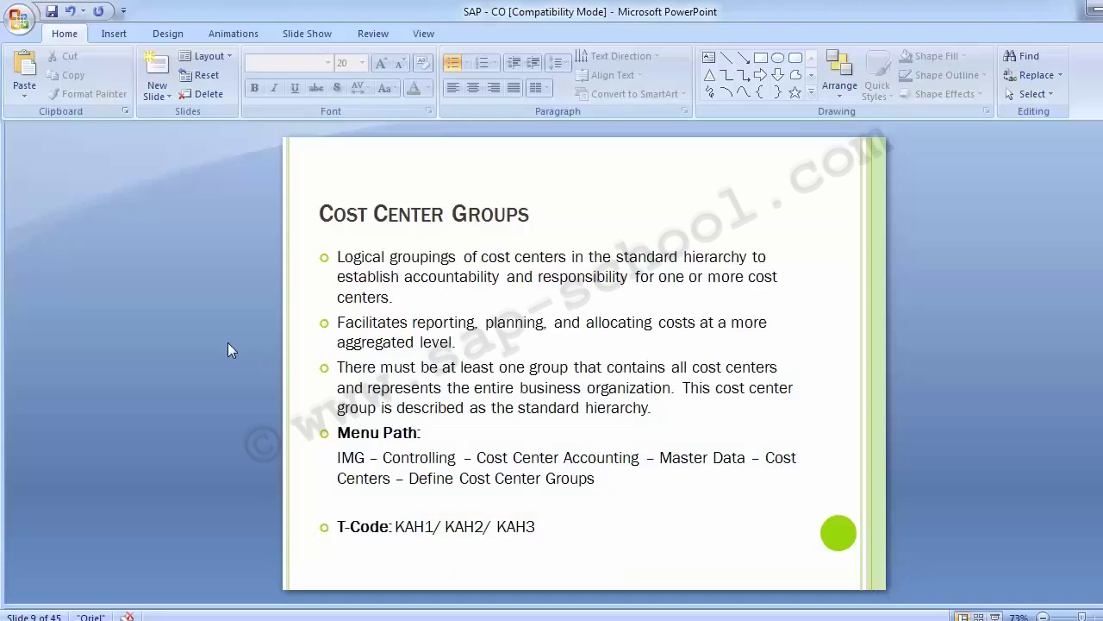
pyautogui.press('pagedown')
pyautogui.press('pageup')
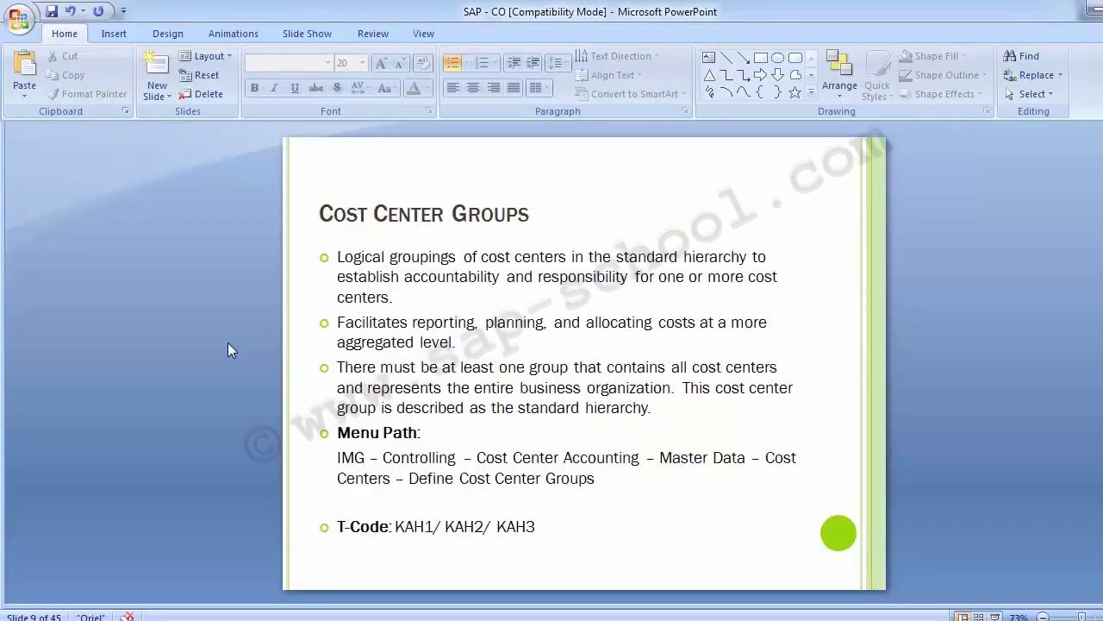
# - Return to the Standard Hierarchy slide in the presentation and select the transaction code OKENN
pyautogui.press('pageup')
pyautogui.press('pageup')
pyautogui.press('pageup')
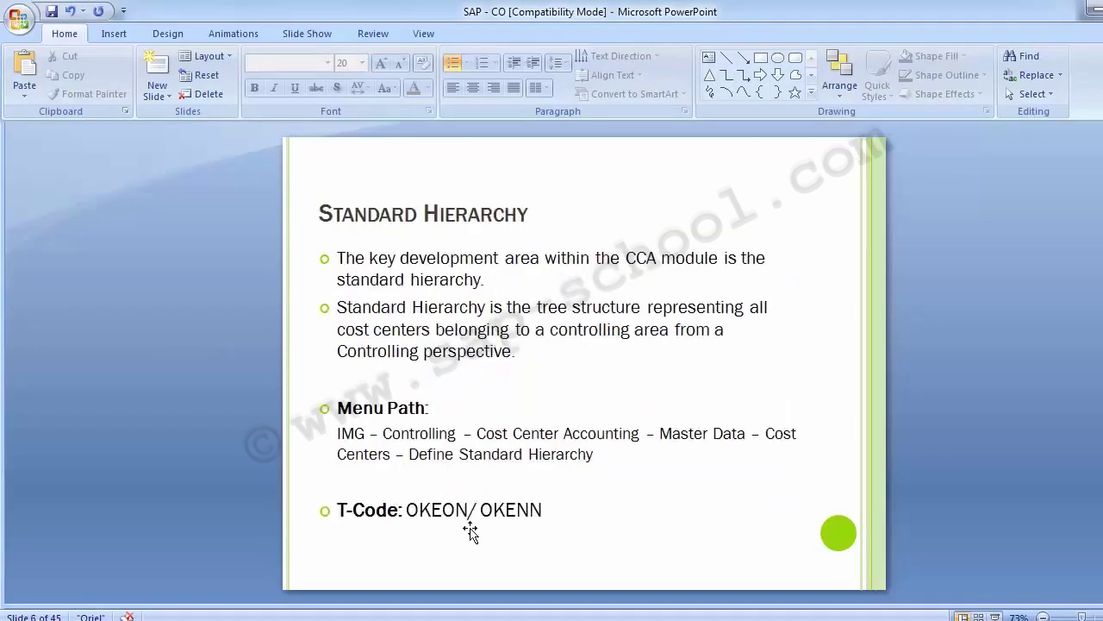
pyautogui.moveTo(480, 510); pyautogui.dragTo(552, 512)
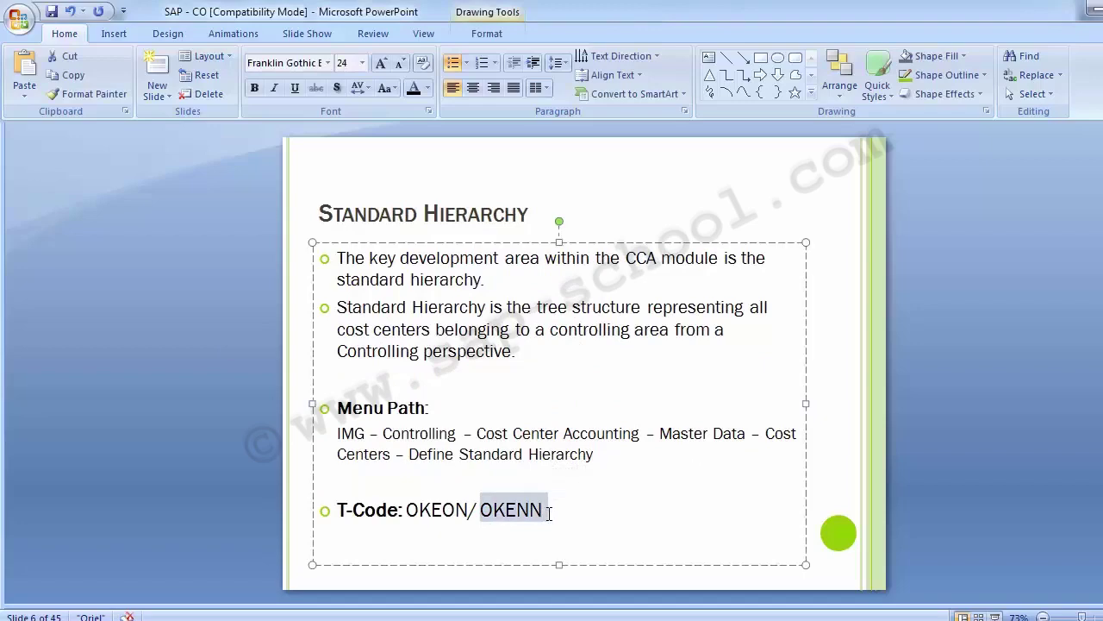
# - Switch to the SAP Easy Access session and try to run transaction OKENN
pyautogui.hotkey('alt', 'Tab')
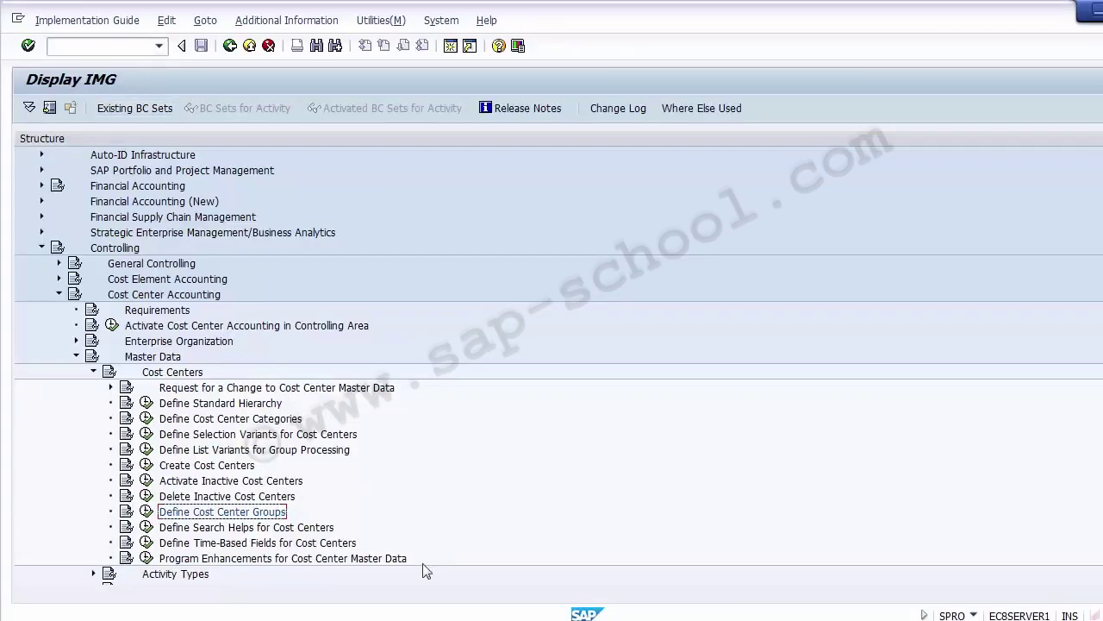
pyautogui.moveTo(579, 604)
pyautogui.click(586, 556)
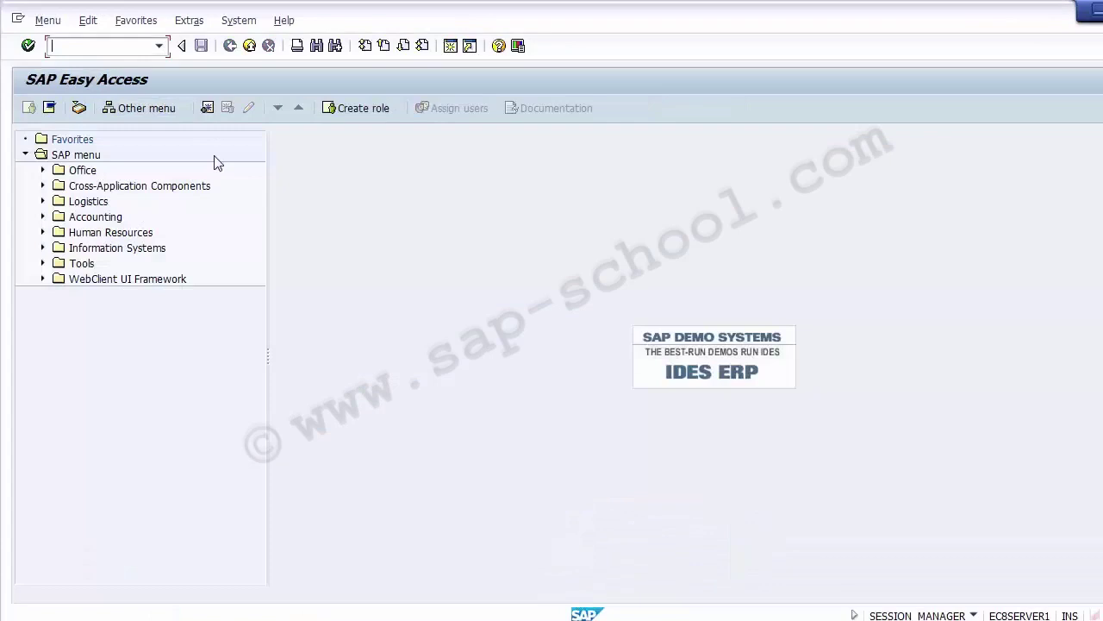
pyautogui.click(90, 50)
pyautogui.write('OKENN')
pyautogui.press('Return')
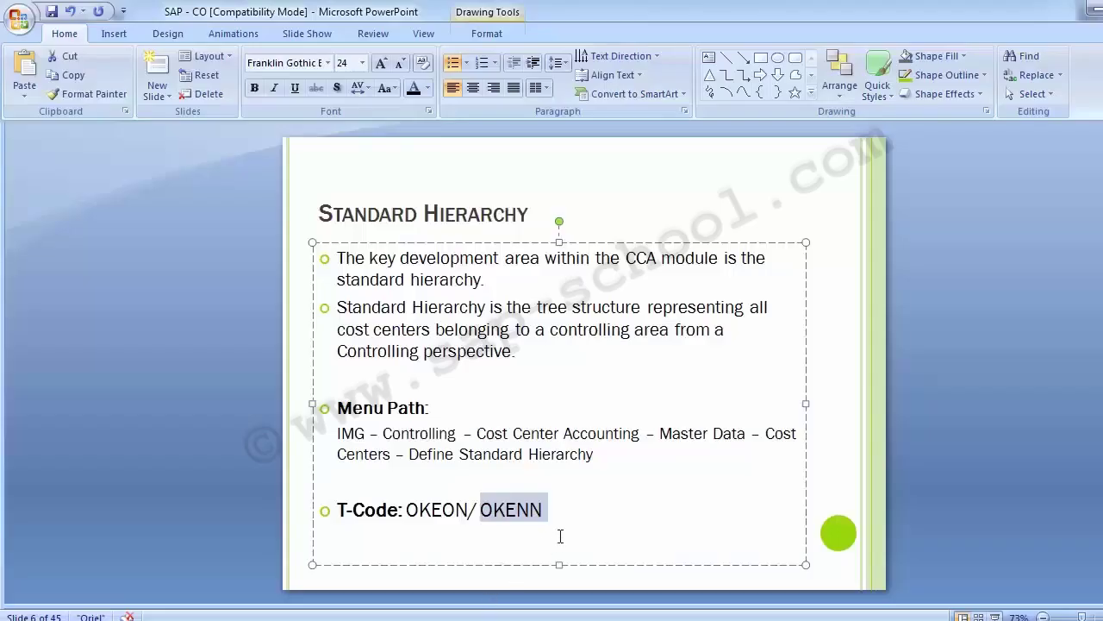
# - Delete "/ OKENN" from the T-Code line of the Standard Hierarchy slide in PowerPoint and select the remaining code OKEON
pyautogui.press('BackSpace')
pyautogui.press('BackSpace')
pyautogui.press('BackSpace')
pyautogui.hotkey('shift', 'Left')
pyautogui.hotkey('shift', 'Left')
pyautogui.hotkey('shift', 'Left')
pyautogui.hotkey('shift', 'Left')
pyautogui.hotkey('shift', 'Left')
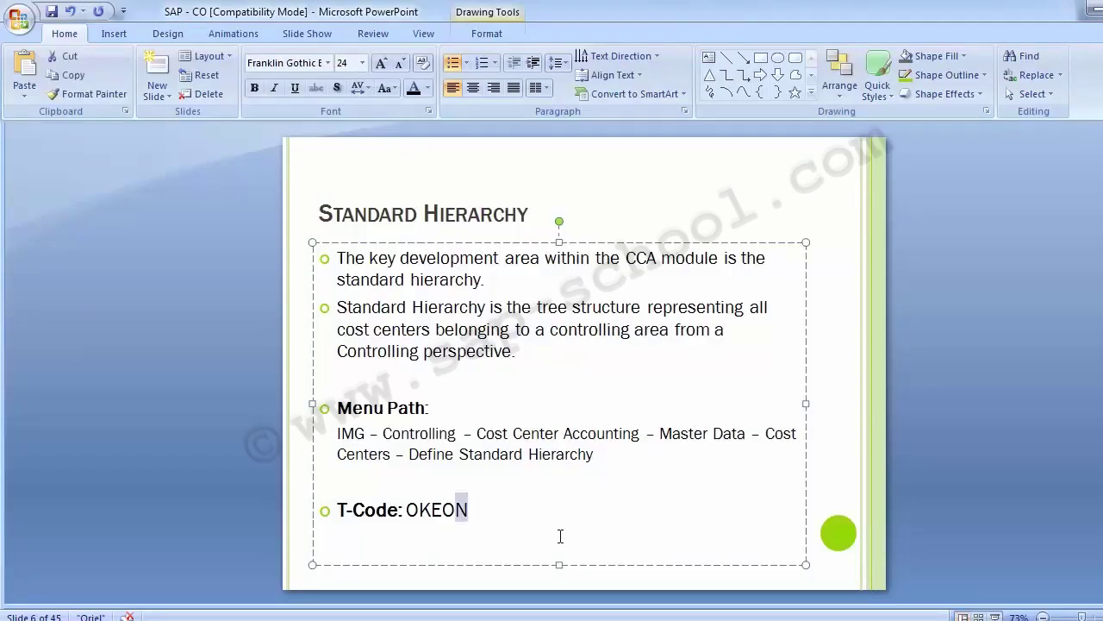
# - Switch to the SAP Easy Access session and run transaction OKEON to open the standard hierarchy
pyautogui.hotkey('alt', 'Tab')
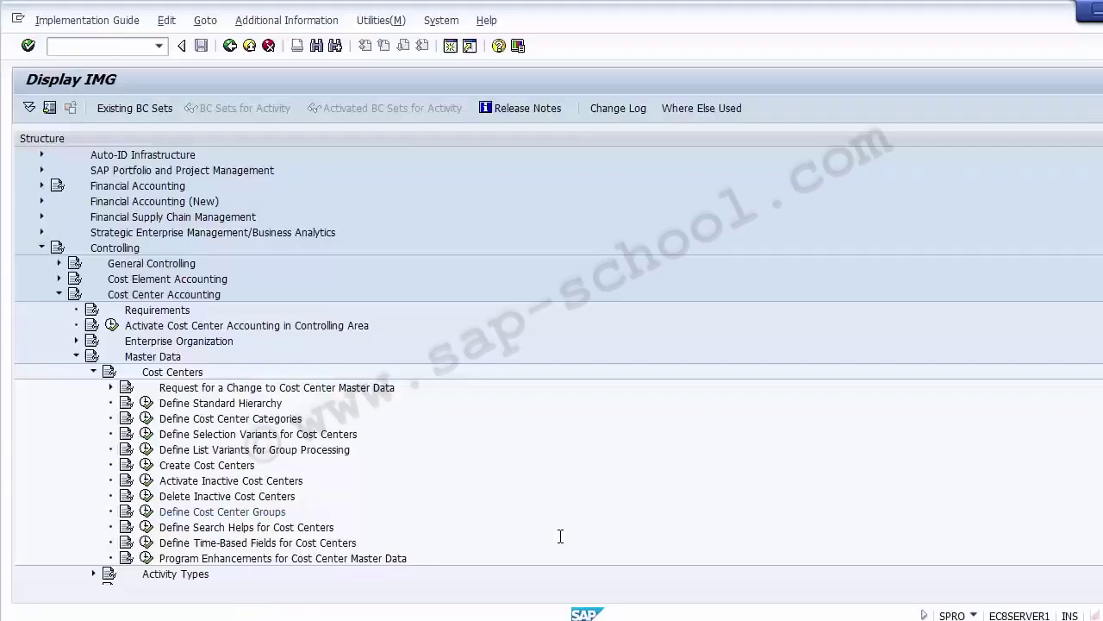
pyautogui.click(122, 41)
pyautogui.click(628, 509)
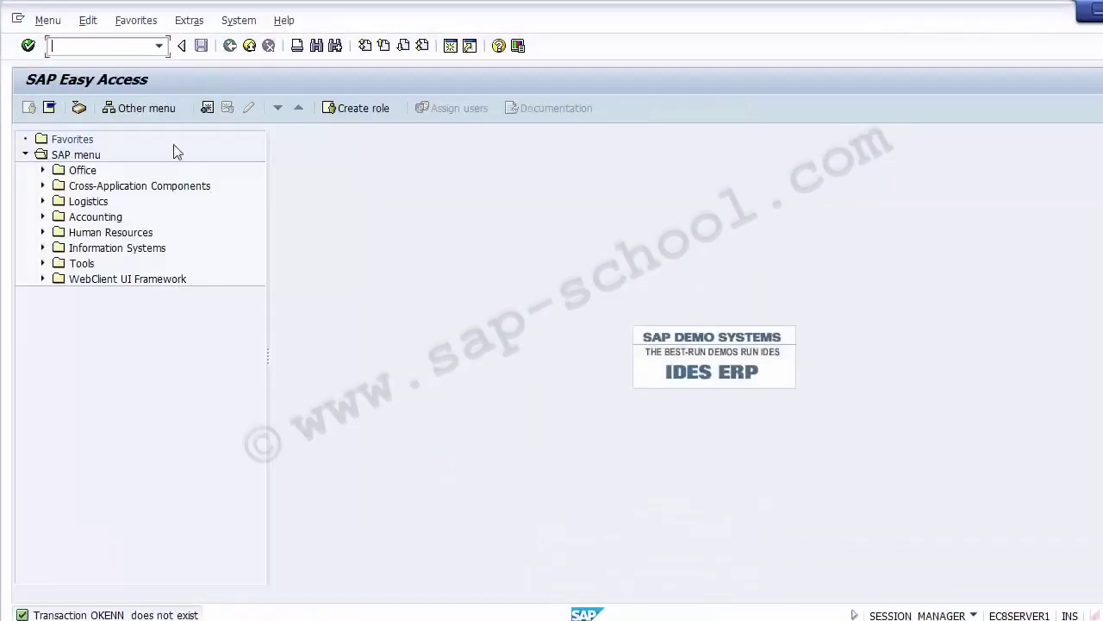
pyautogui.hotkey('ctrl', 'v')
pyautogui.press('Return')
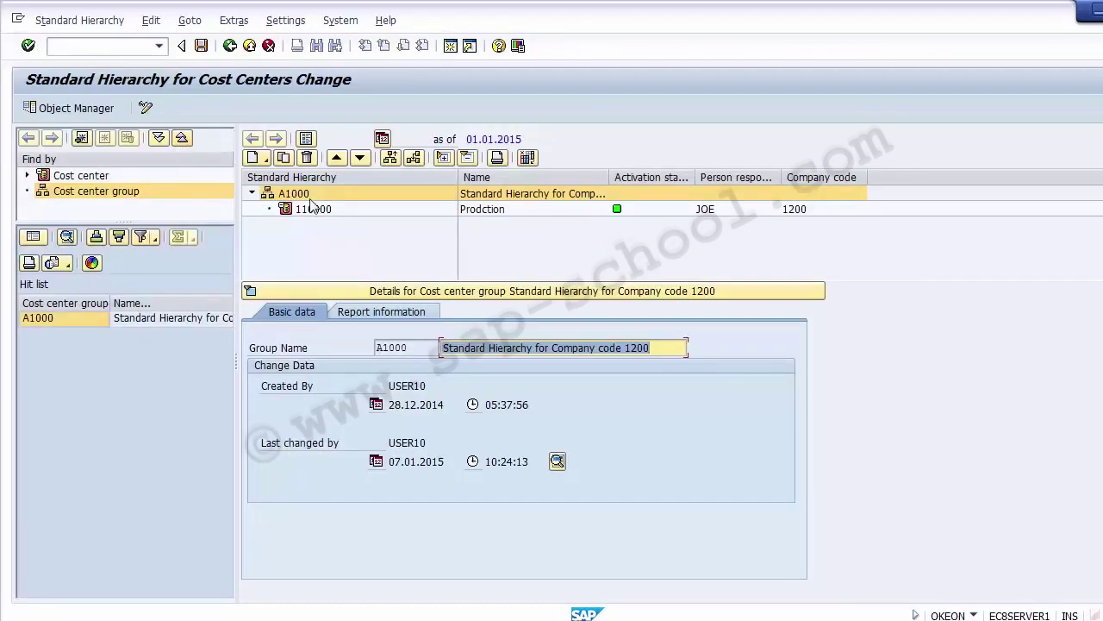
# - Examine group A1000 and cost center 110000 in the standard hierarchy, and open and cancel the cost center group search
pyautogui.click(563, 195)
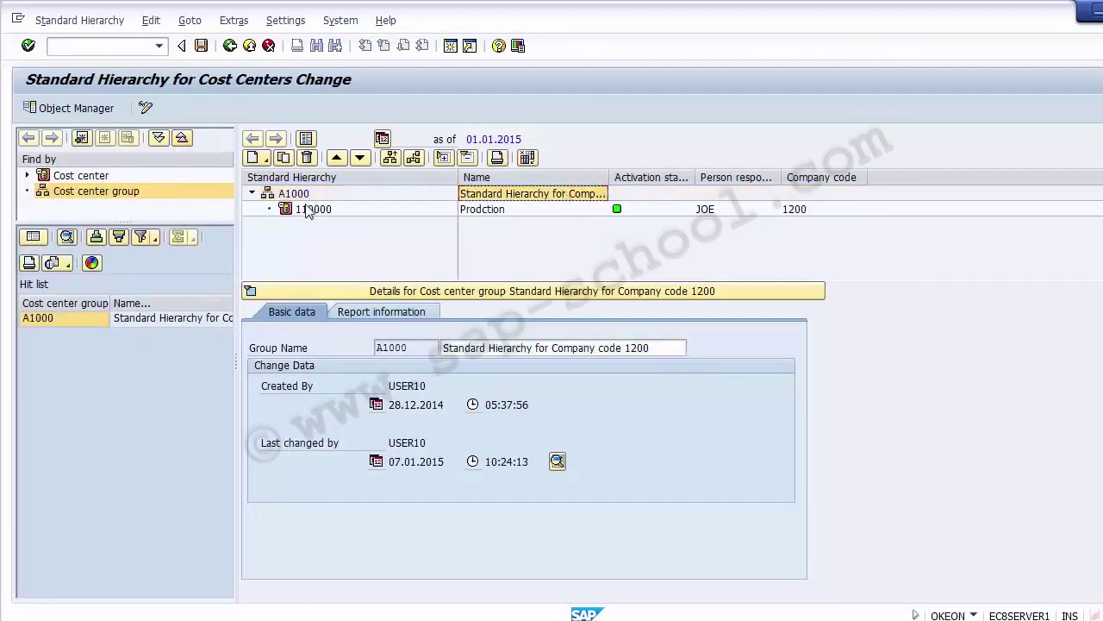
pyautogui.click(491, 217)
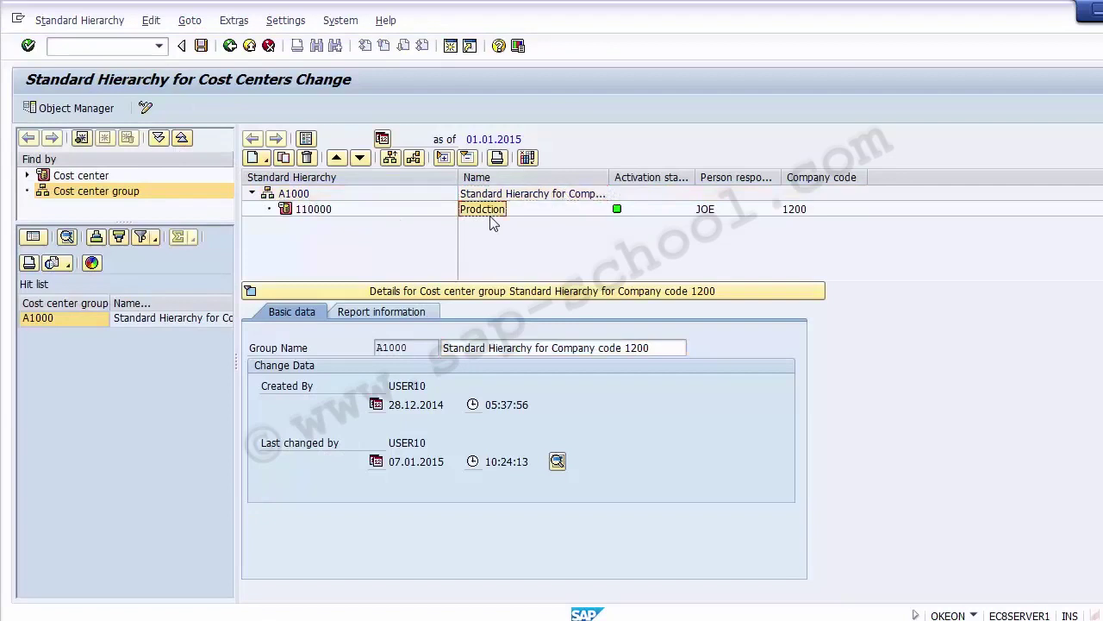
pyautogui.click(315, 213)
pyautogui.doubleClick(114, 195)
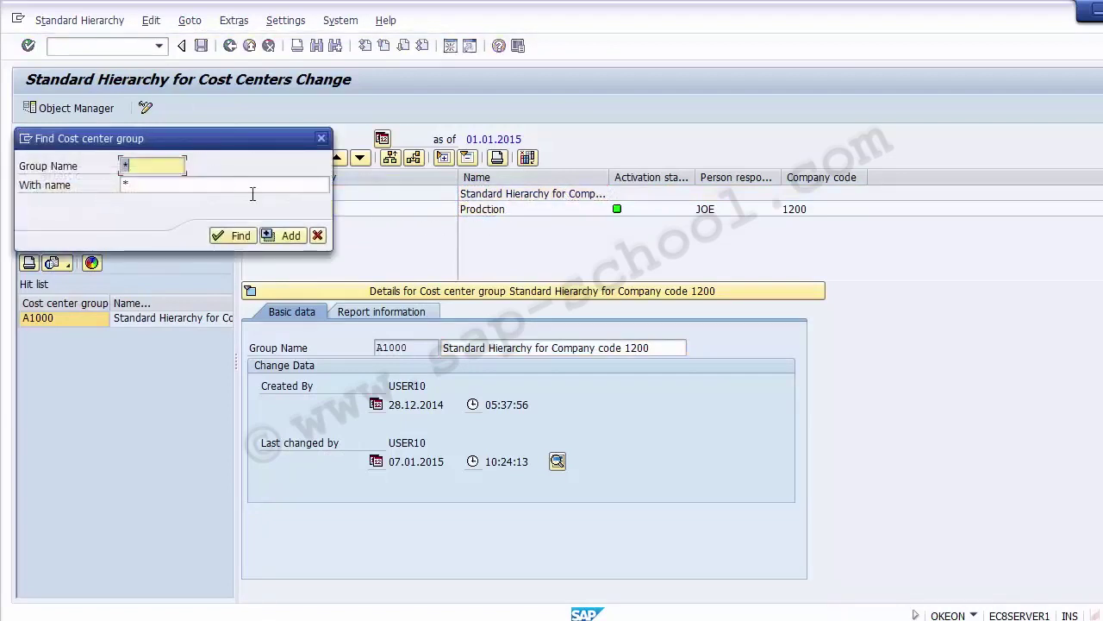
pyautogui.click(317, 236)
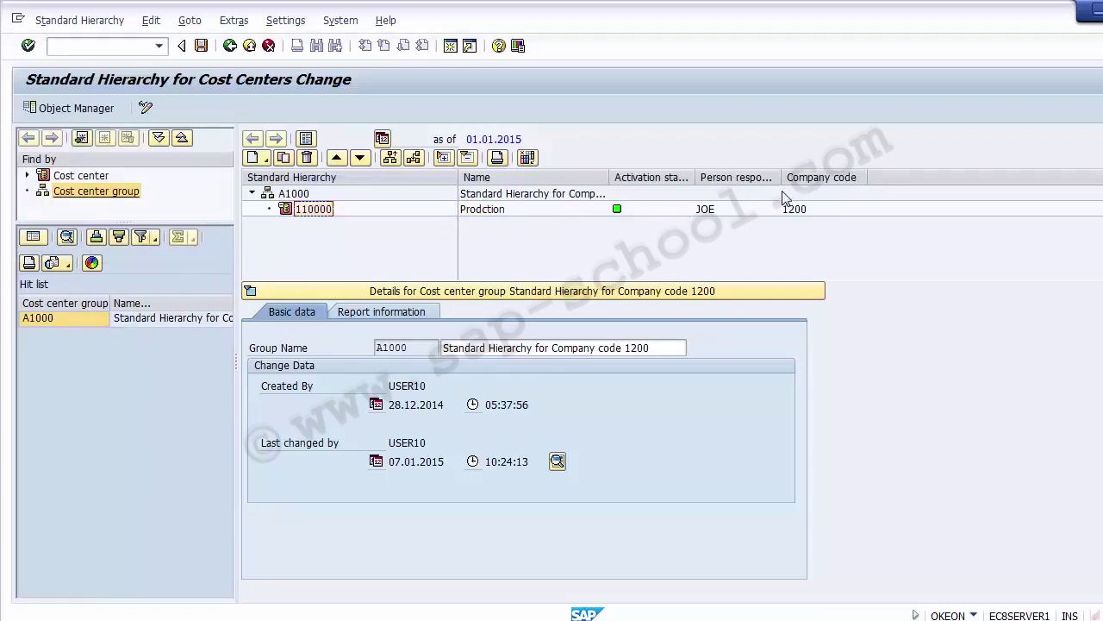
# - Widen the Person responsible column of the standard hierarchy and review cost center 110000 under group A1000
pyautogui.moveTo(782, 177); pyautogui.dragTo(865, 164)
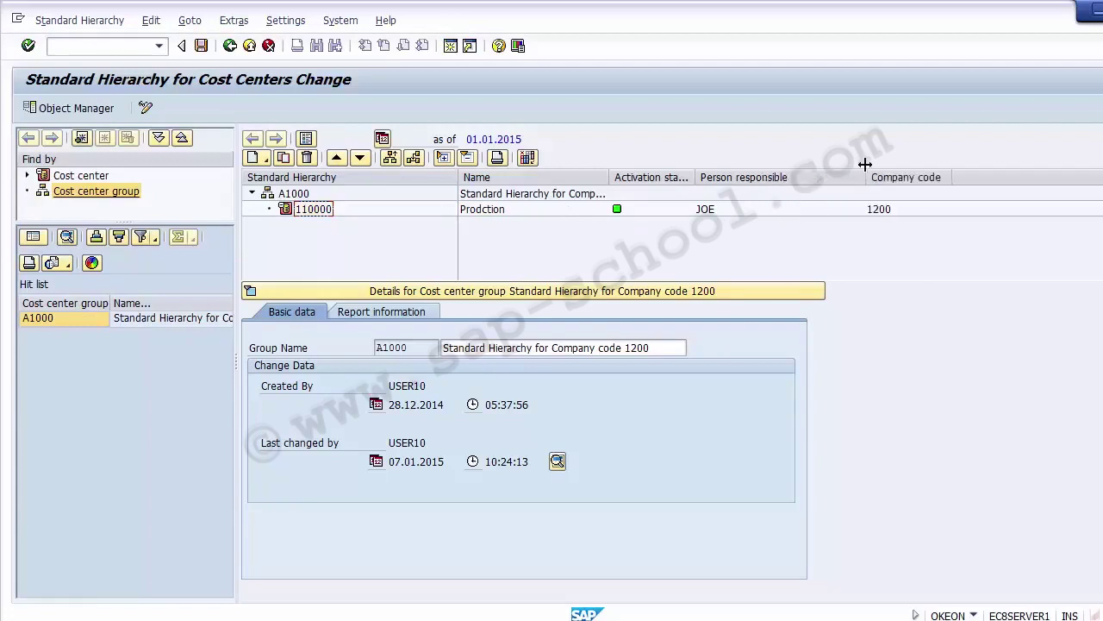
pyautogui.click(713, 211)
pyautogui.click(319, 210)
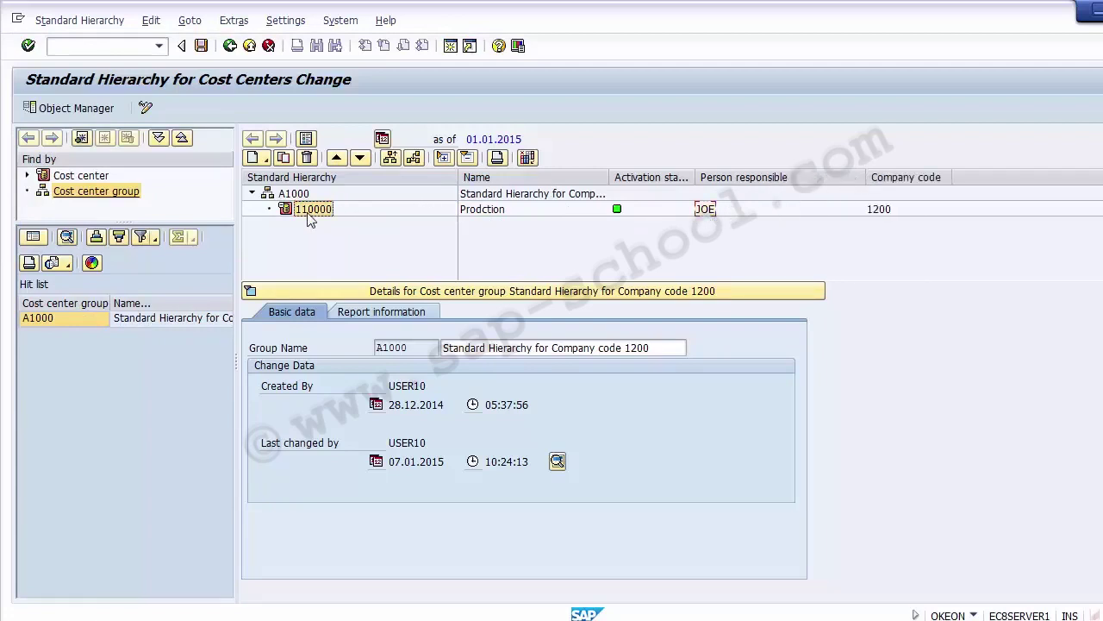
pyautogui.click(252, 194)
pyautogui.click(252, 194)
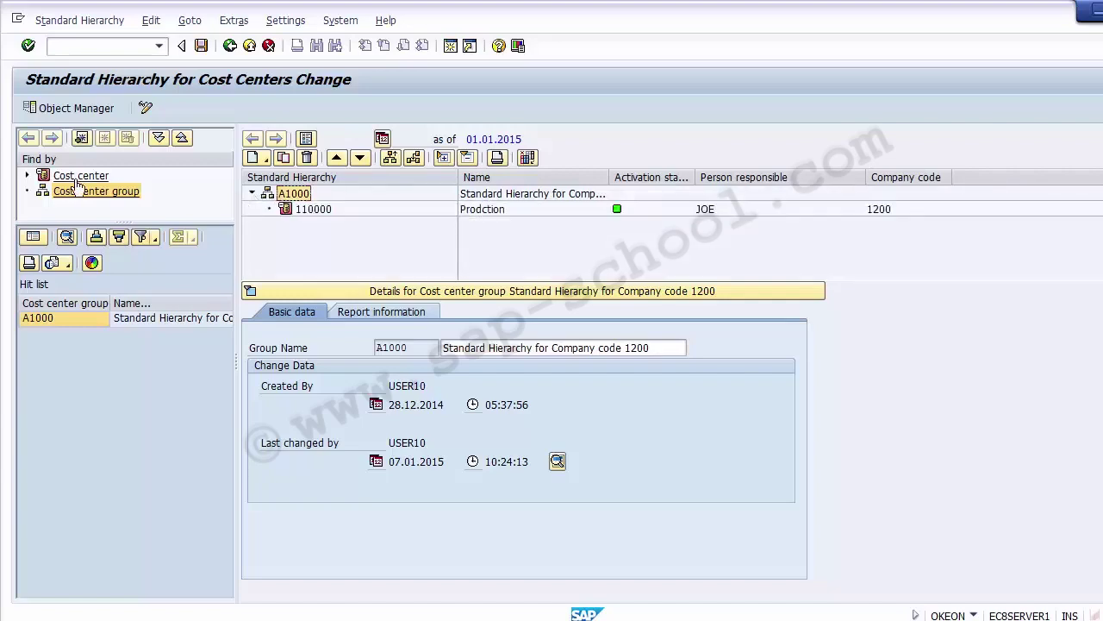